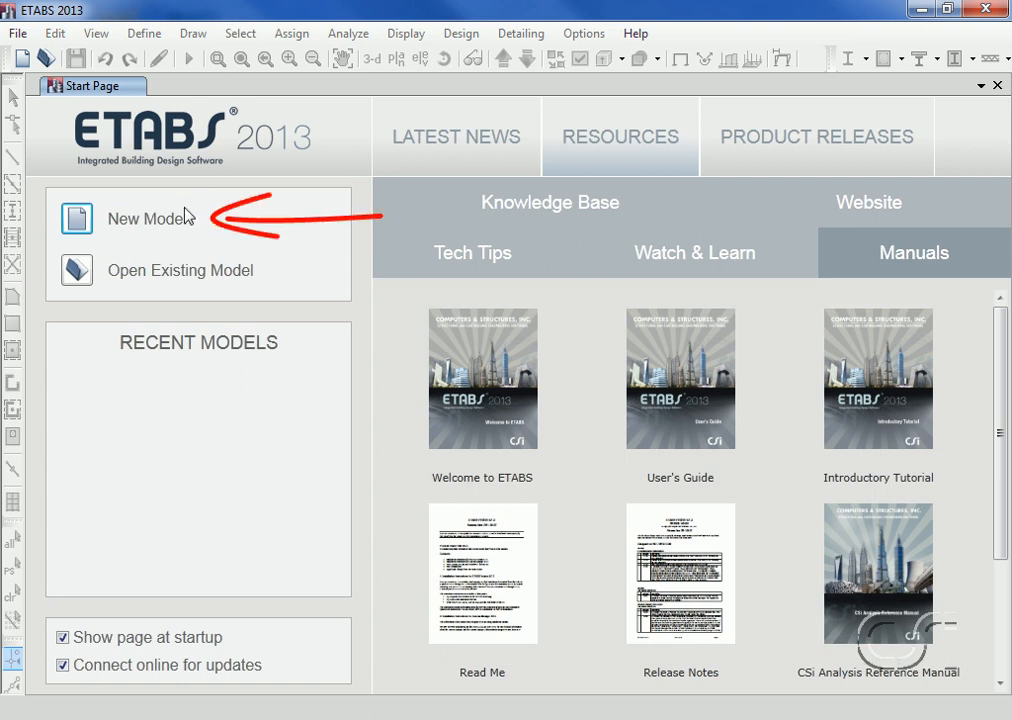
Step: Start a new model using built-in settings with U.S. Customary units, the AISC14 section database, AISC 360-10 steel code and ACI 318-11 concrete code
left_click(79, 222)
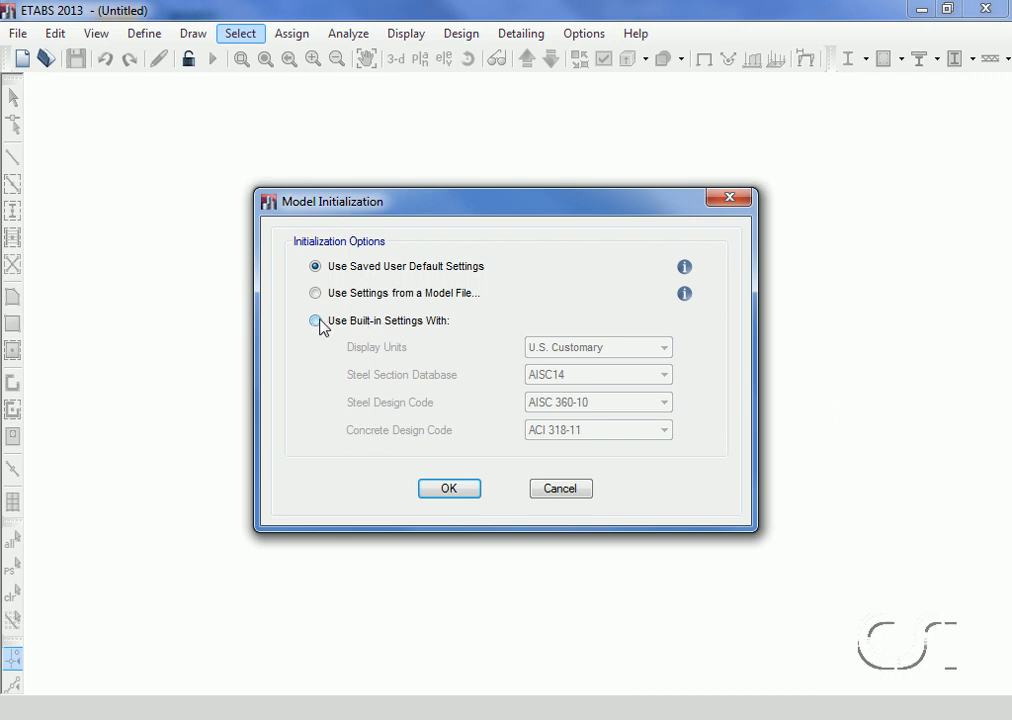
left_click(315, 321)
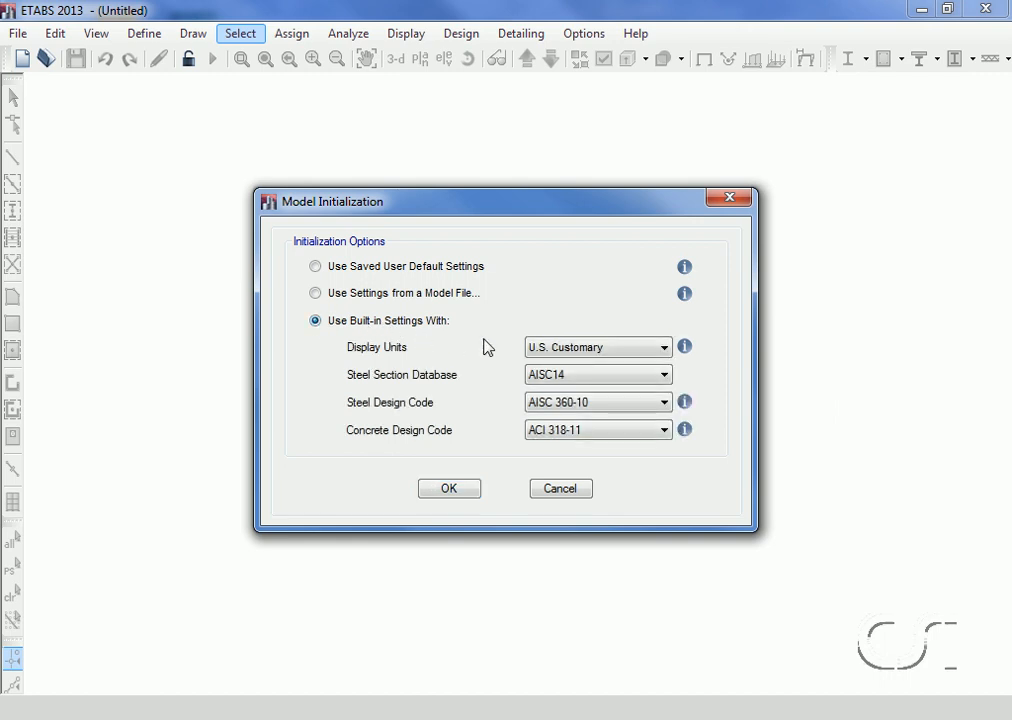
left_click(595, 350)
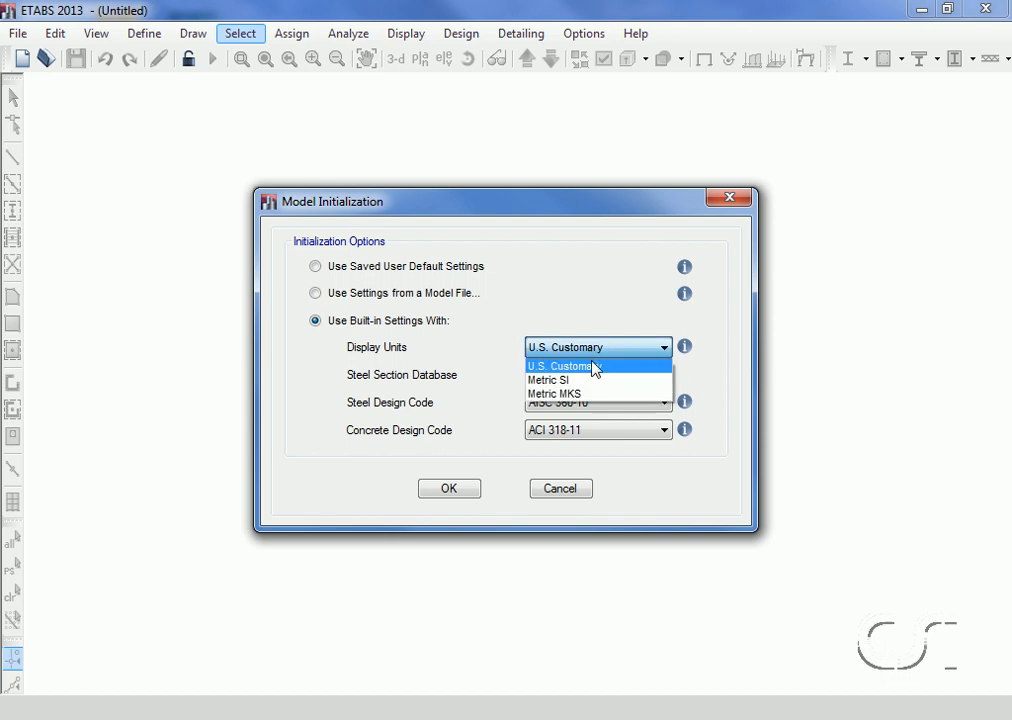
left_click(595, 367)
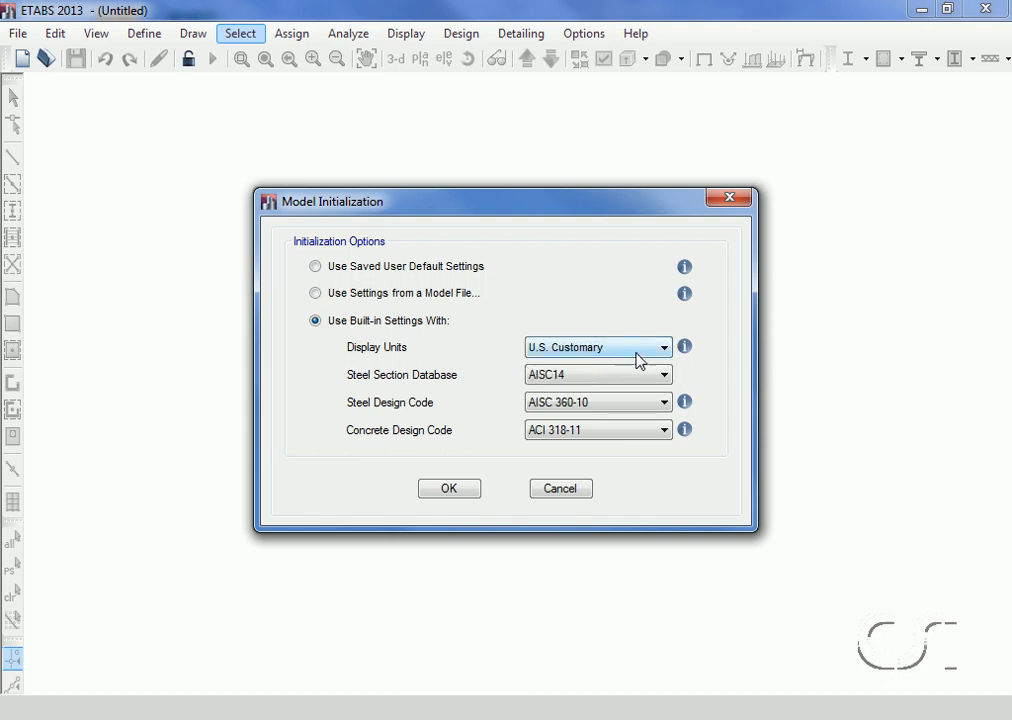
mouse_move(690, 358)
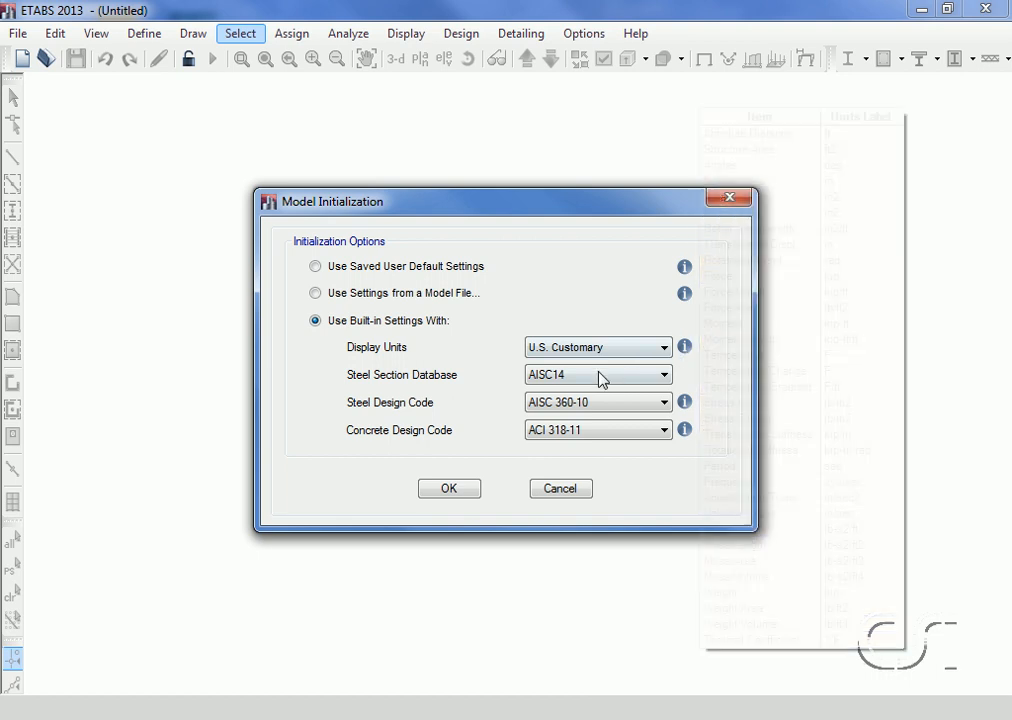
left_click(663, 376)
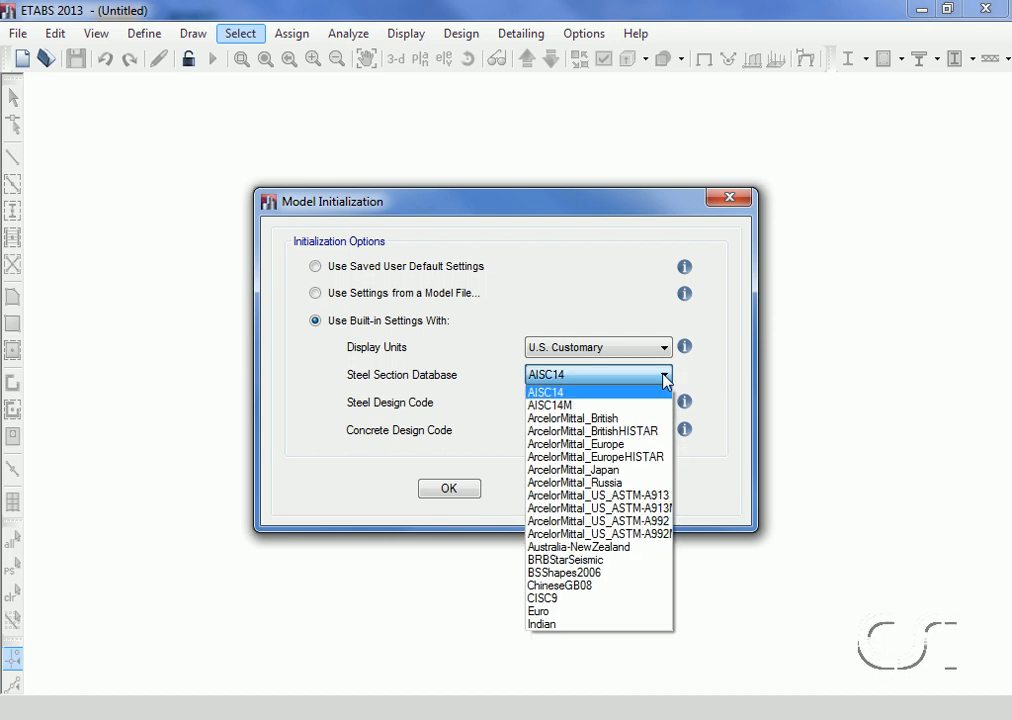
left_click(660, 394)
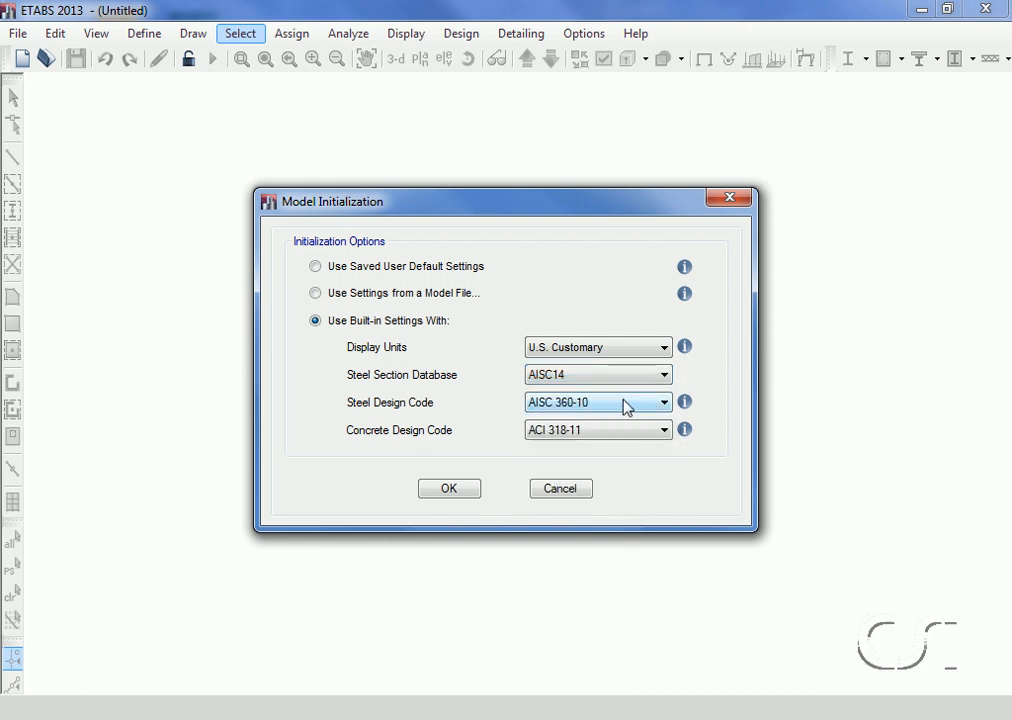
left_click(663, 403)
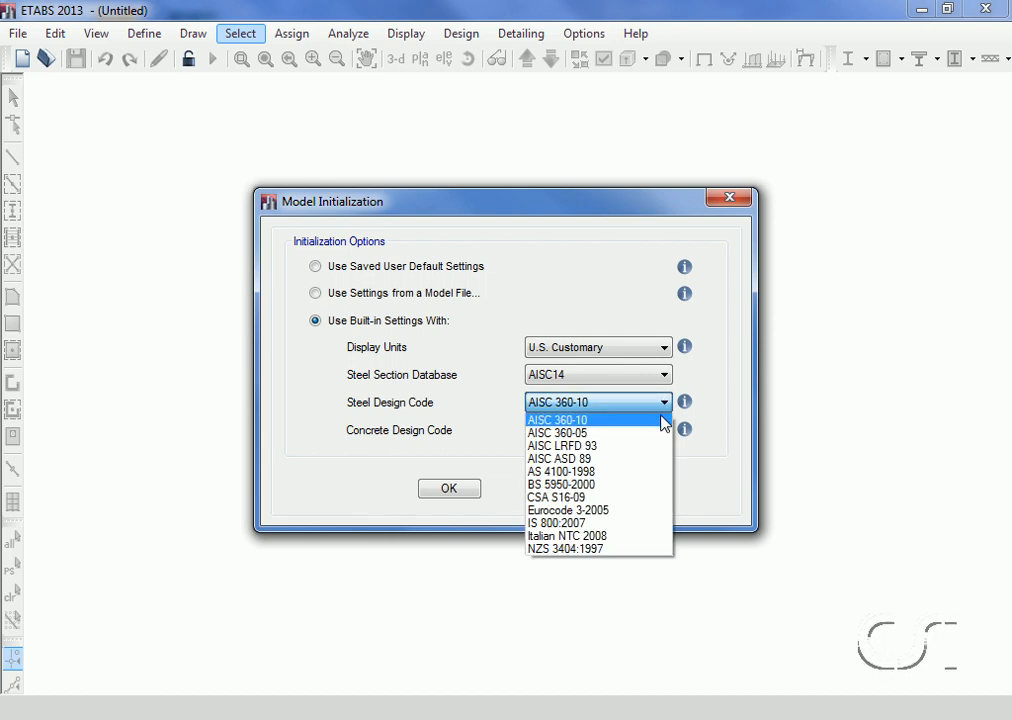
left_click(661, 421)
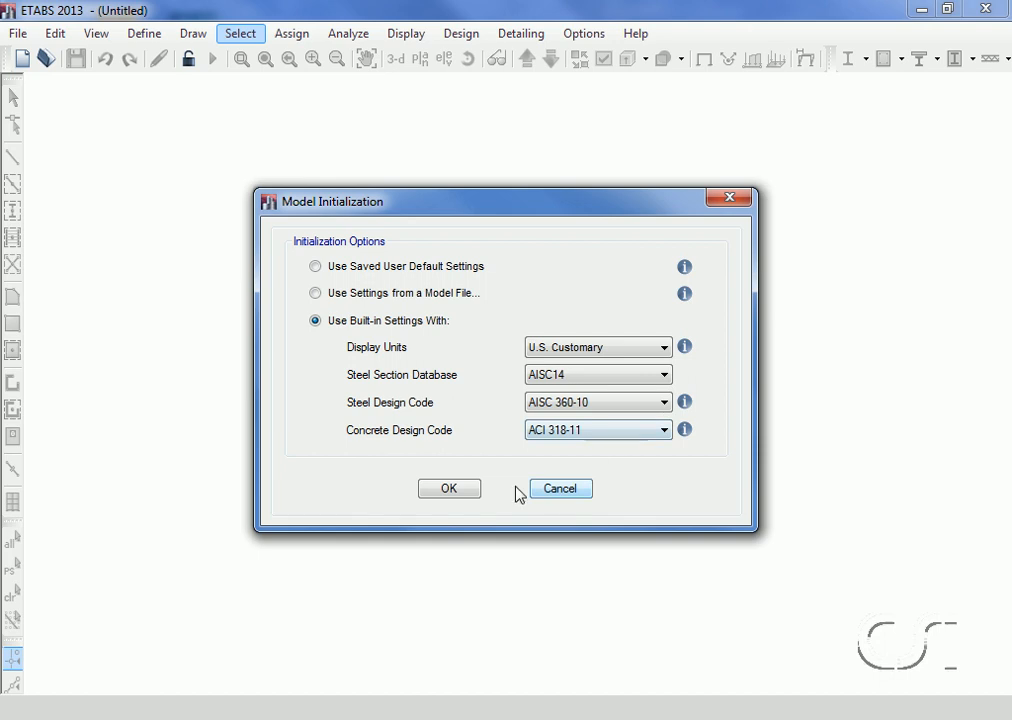
left_click(450, 489)
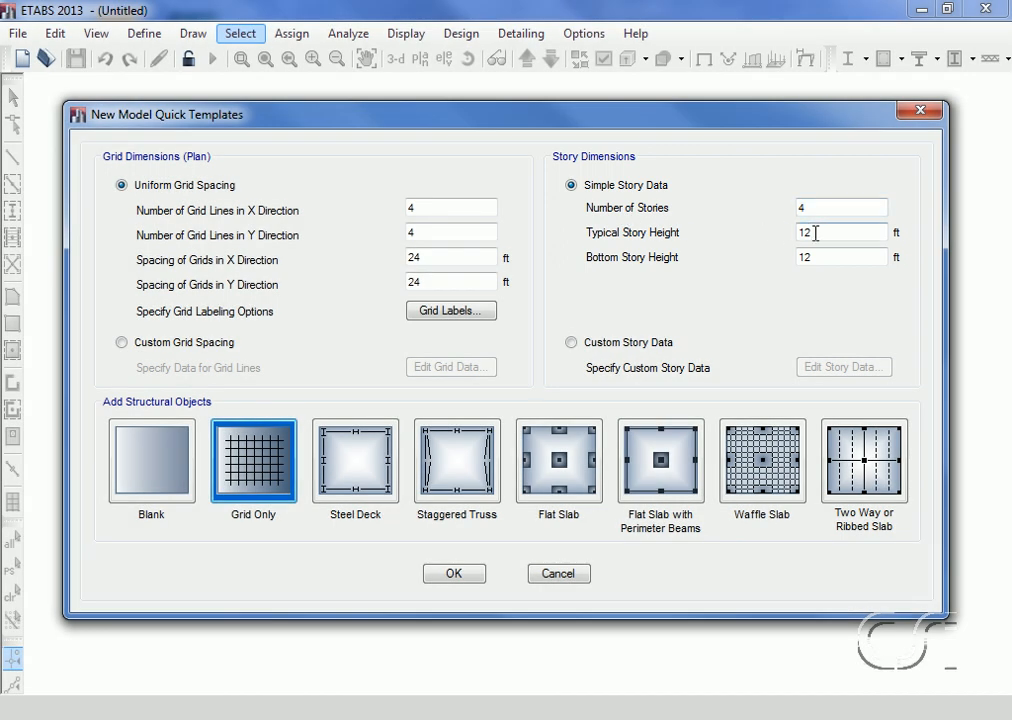
Step: Set the bottom story height to 15 ft and create the four-story model from the Blank template
double_click(814, 258)
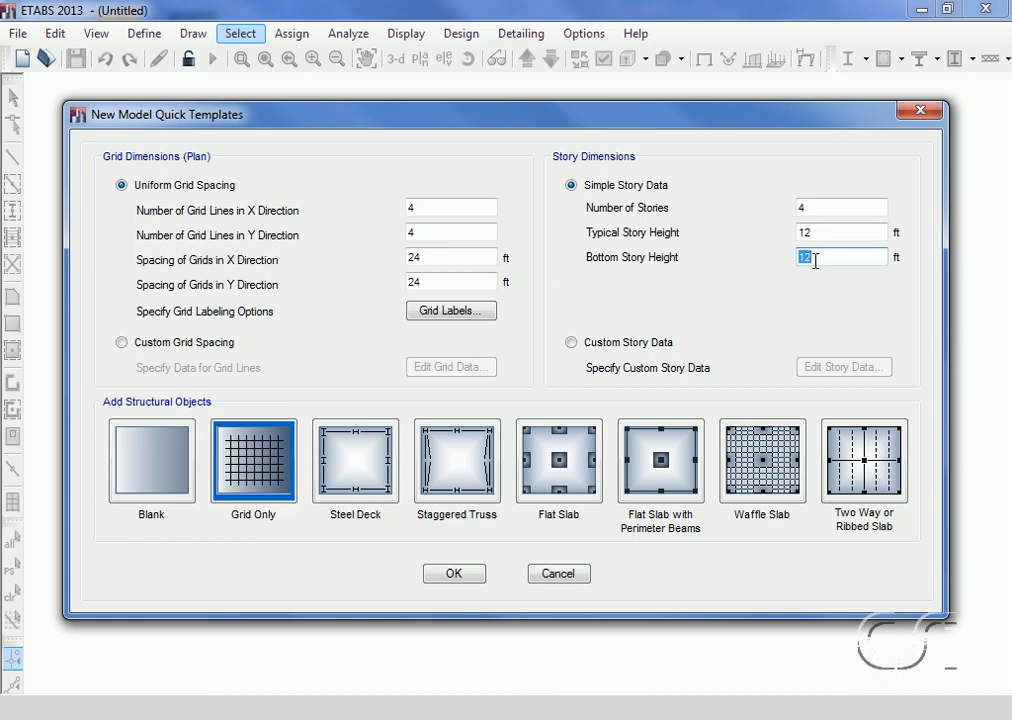
type("15")
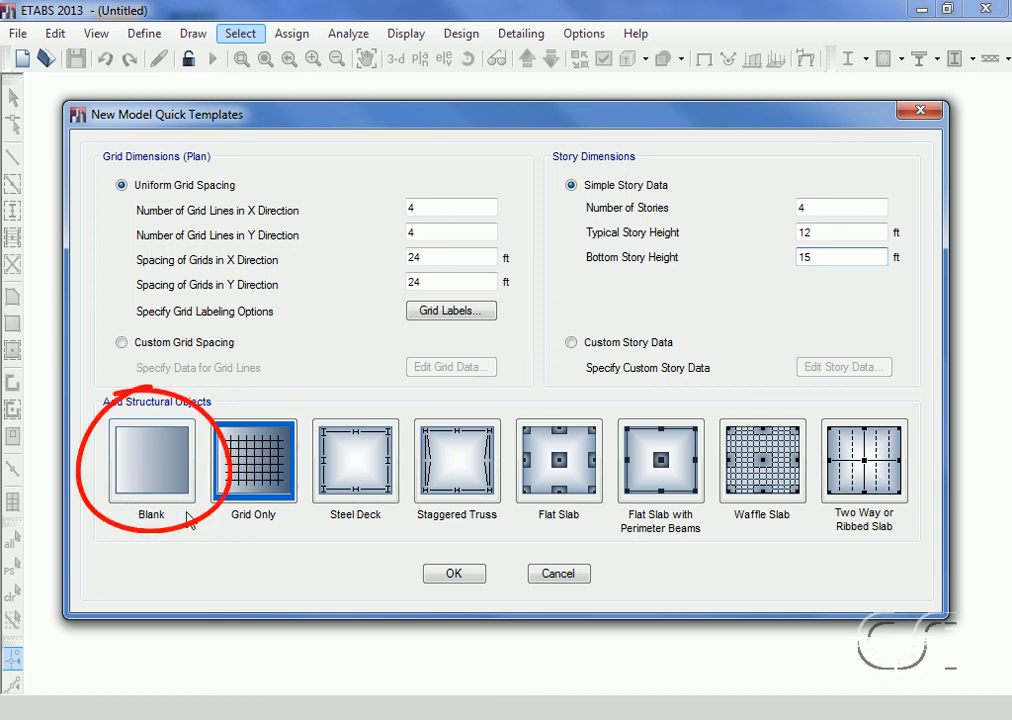
left_click(140, 463)
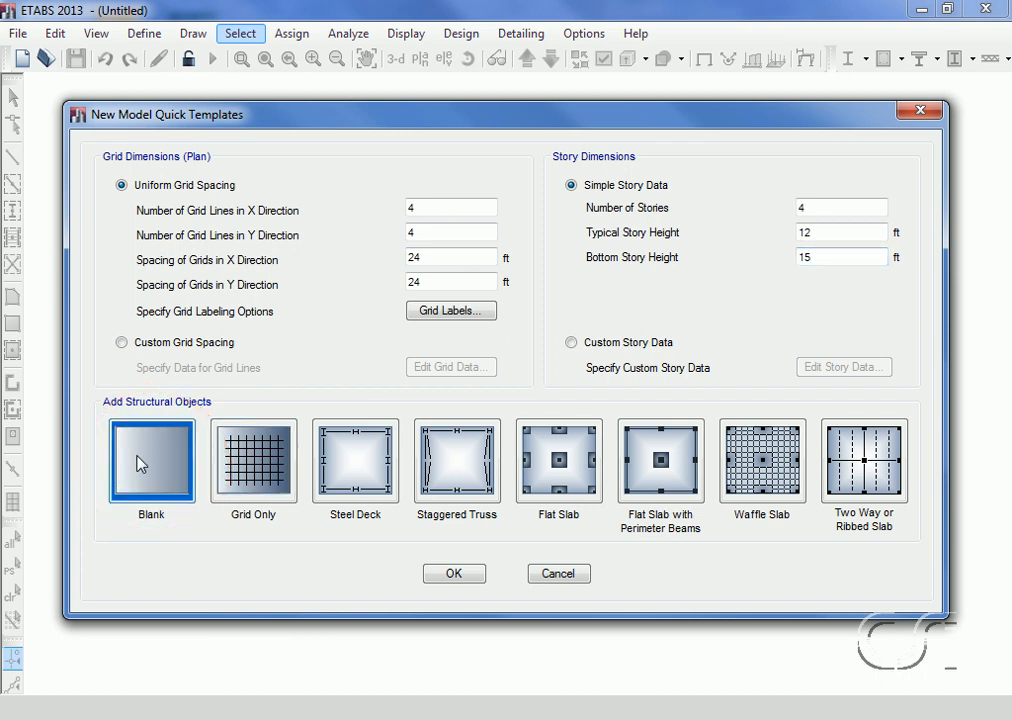
left_click(453, 575)
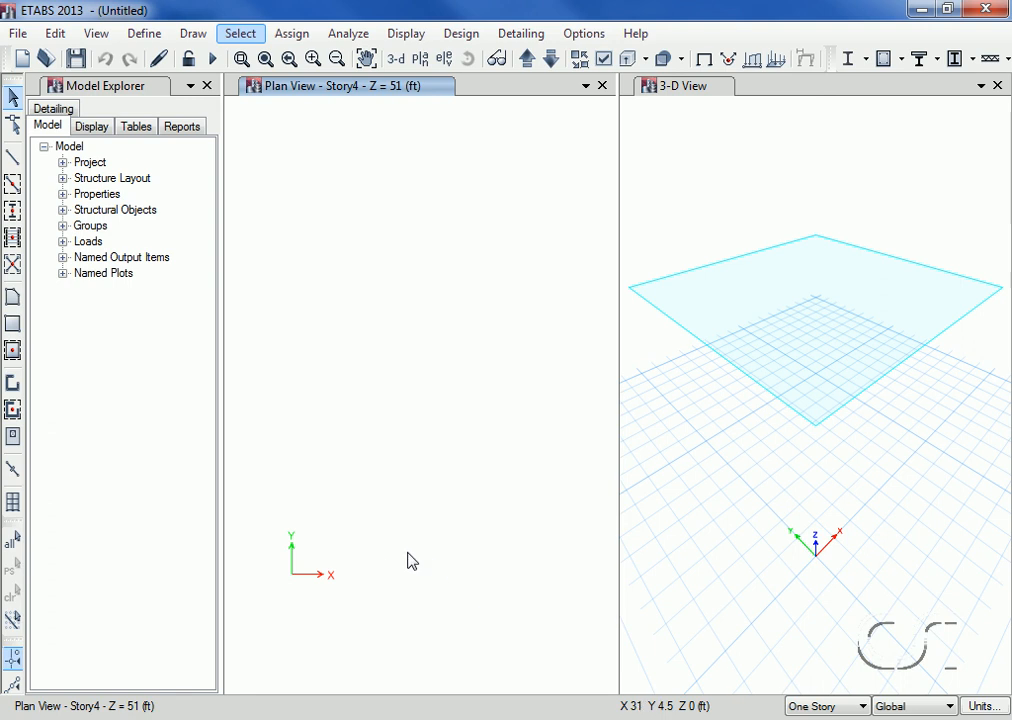
Step: Generate quick rectangular grids in grid system G1 with 4 lines in X and Y at 24 ft spacing, and apply them to the model
left_click(55, 34)
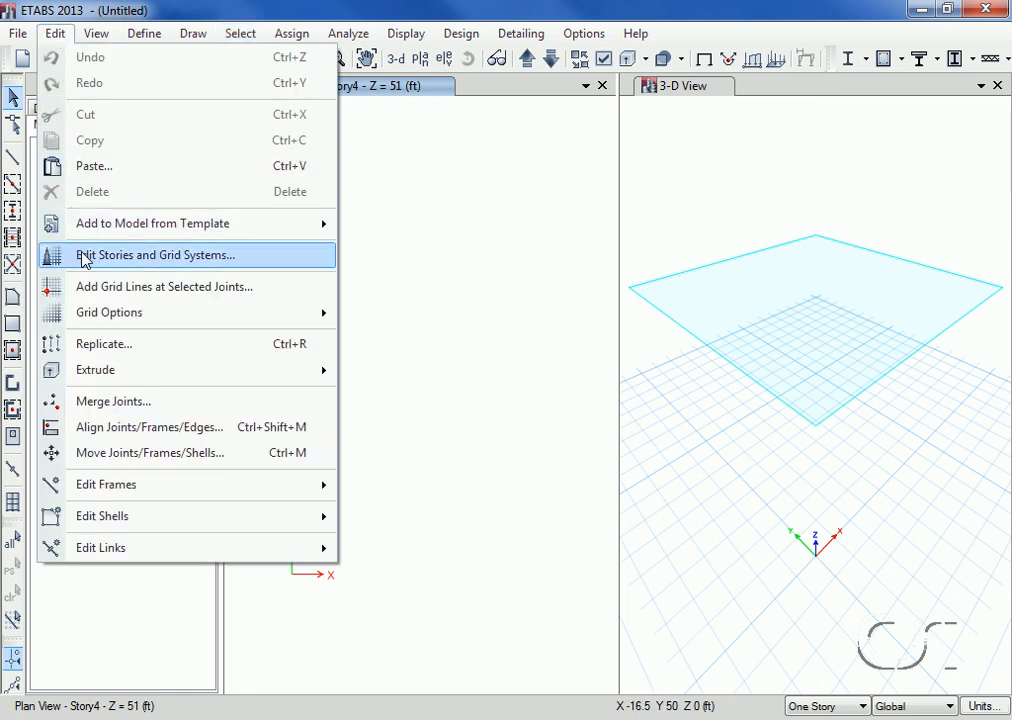
left_click(252, 262)
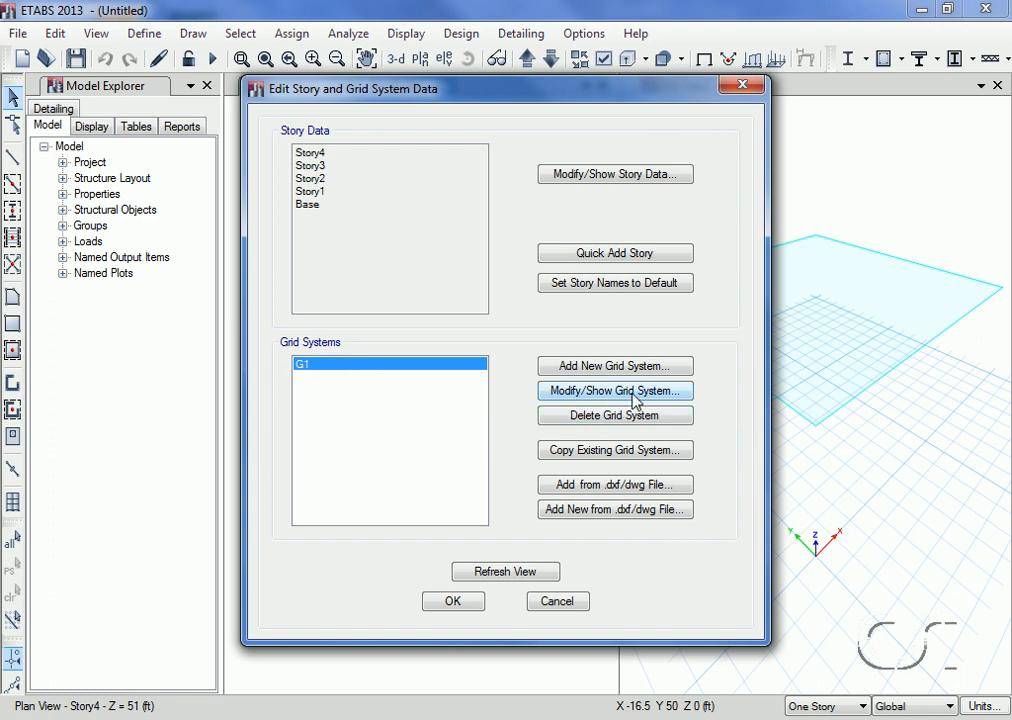
left_click(633, 391)
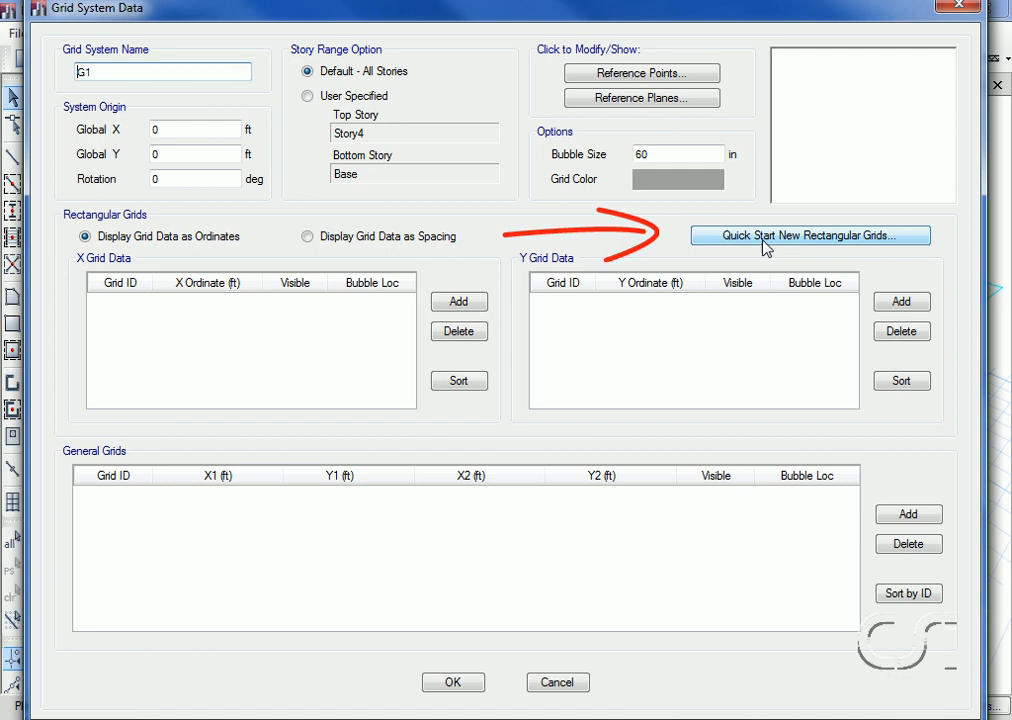
left_click(736, 248)
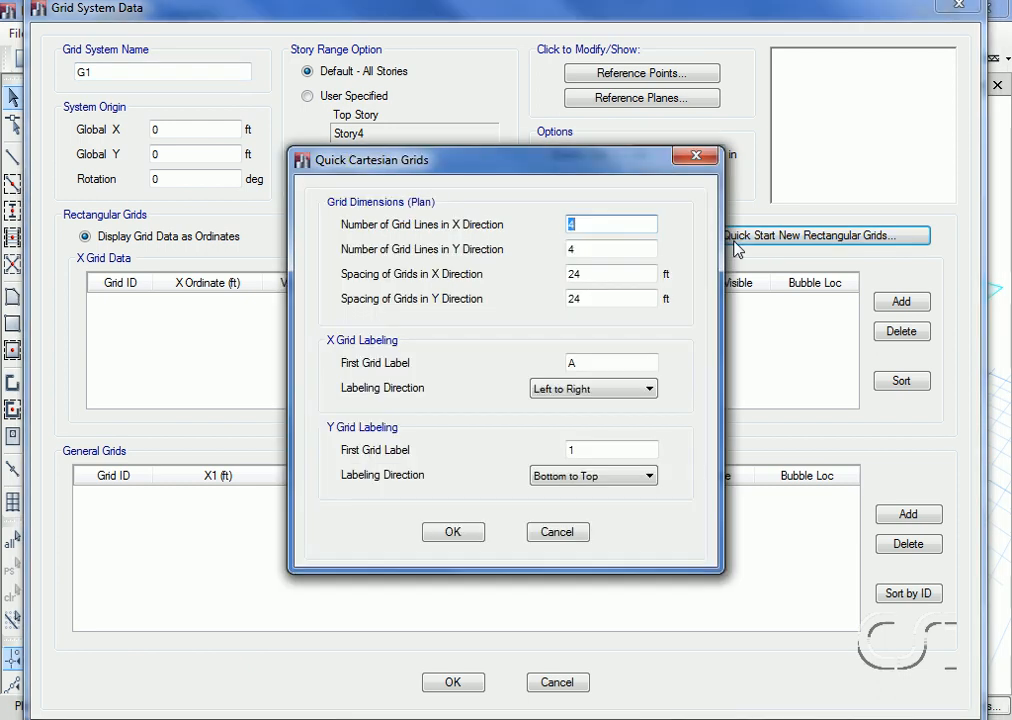
left_click(592, 249)
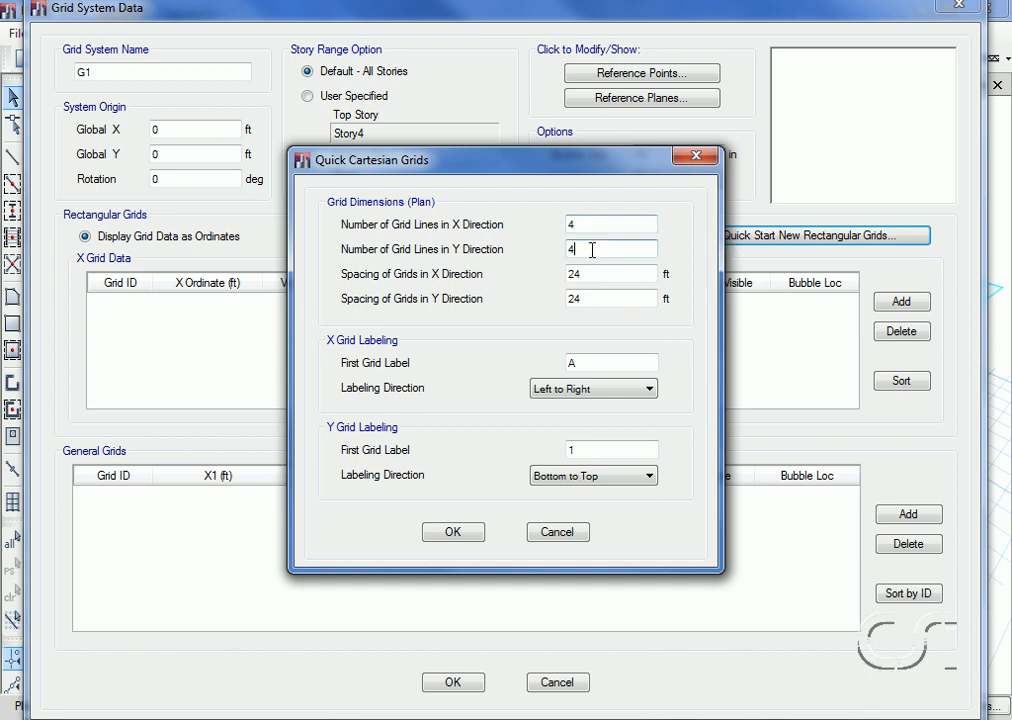
left_click(592, 274)
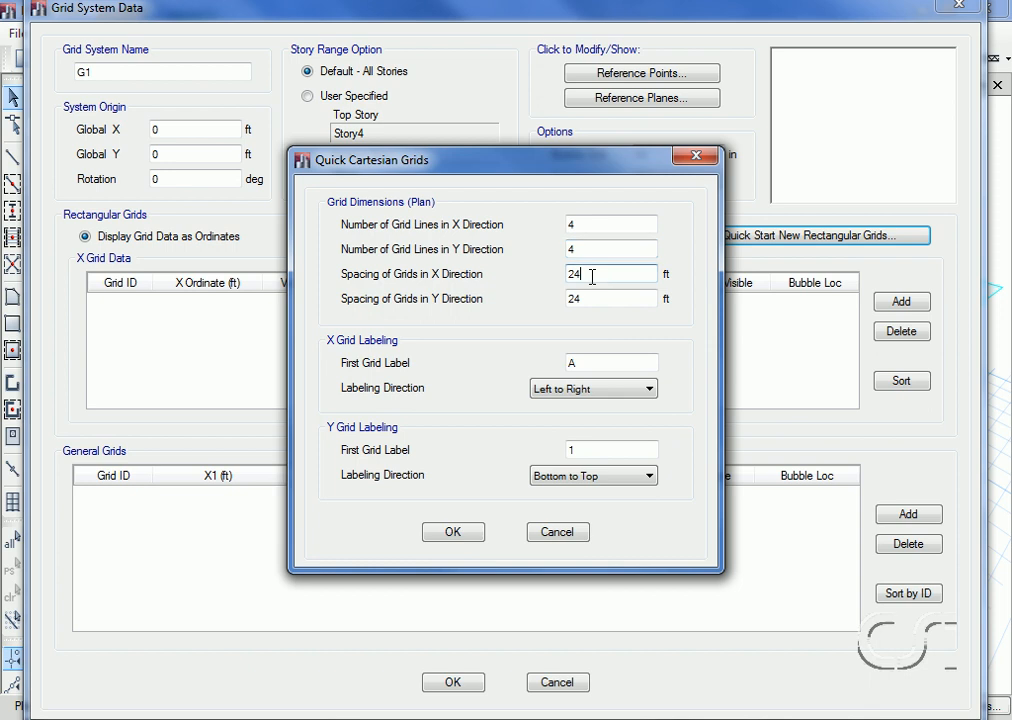
left_click(595, 298)
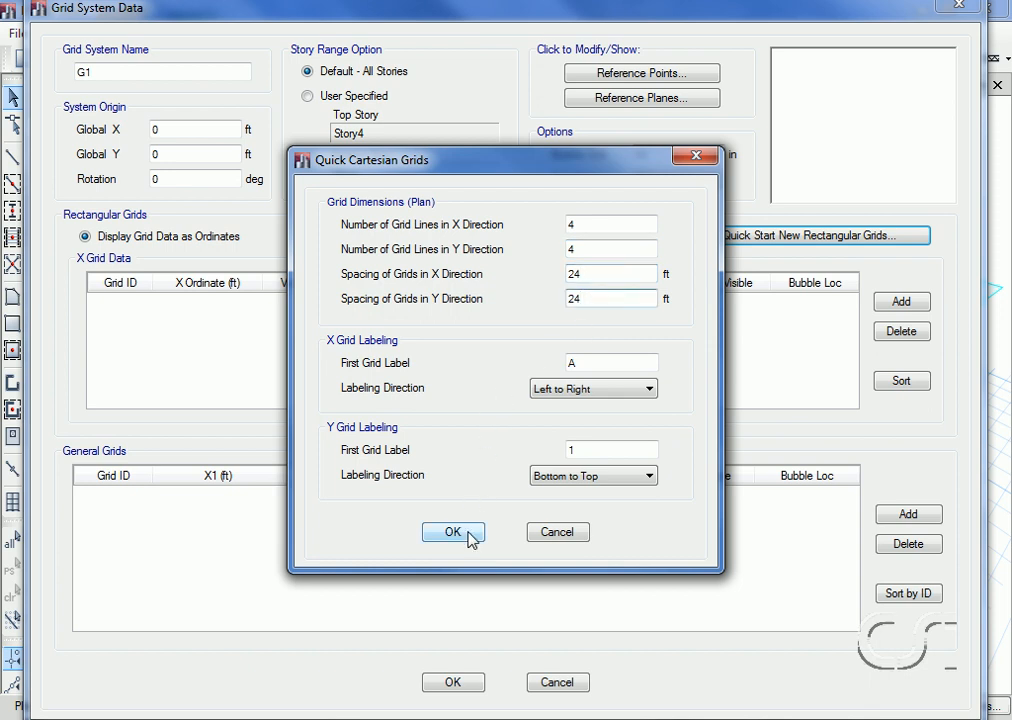
left_click(430, 539)
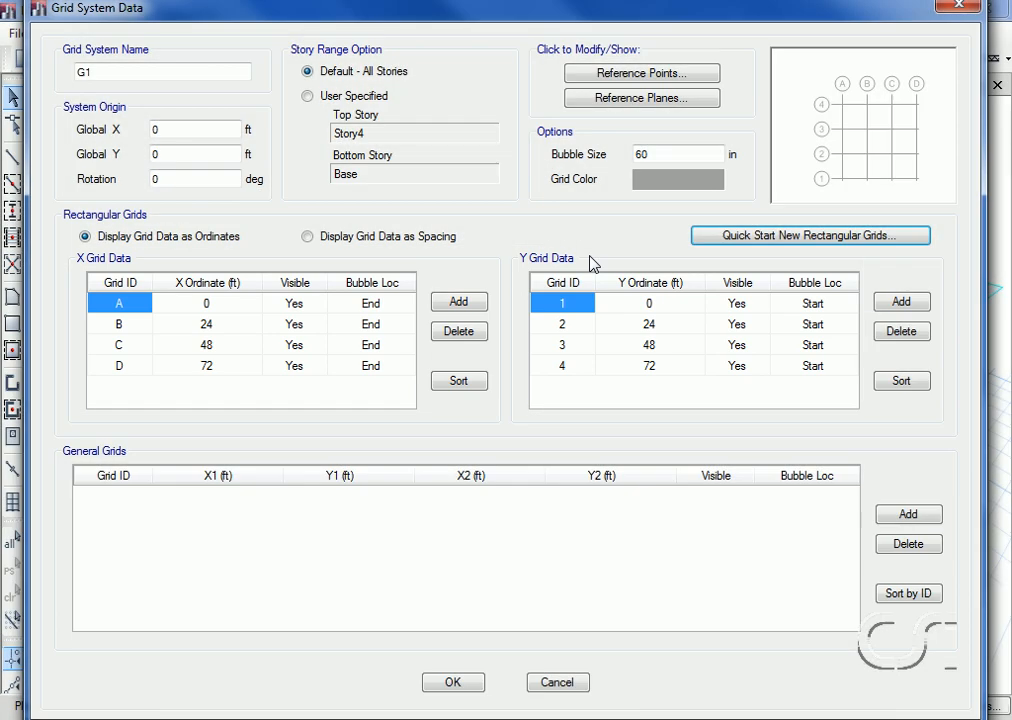
left_click(455, 683)
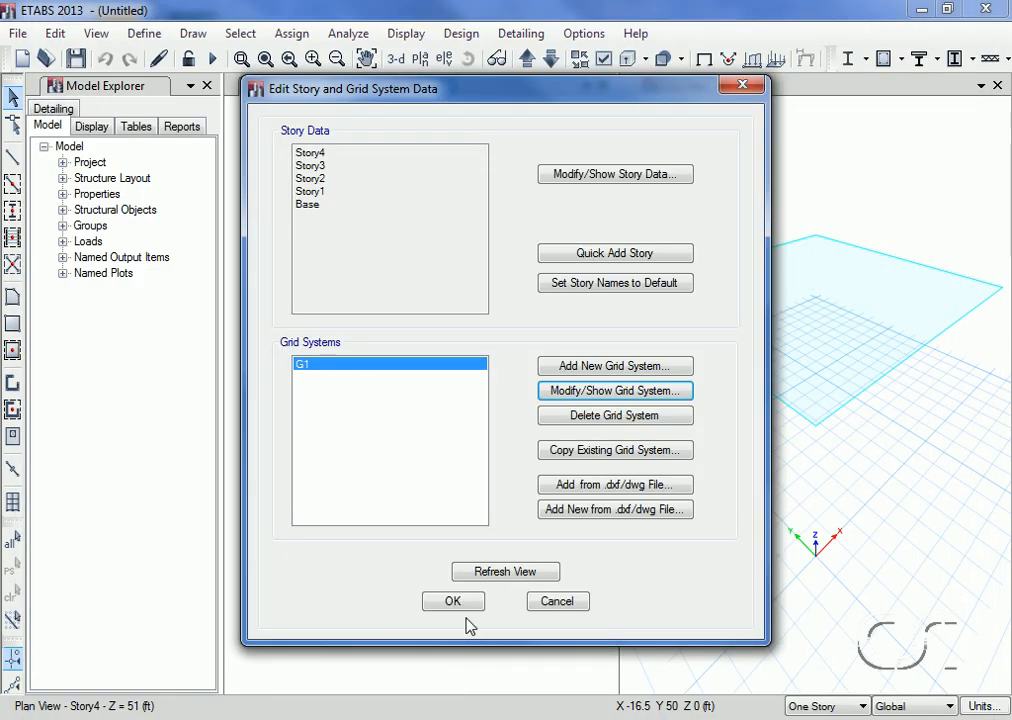
left_click(462, 608)
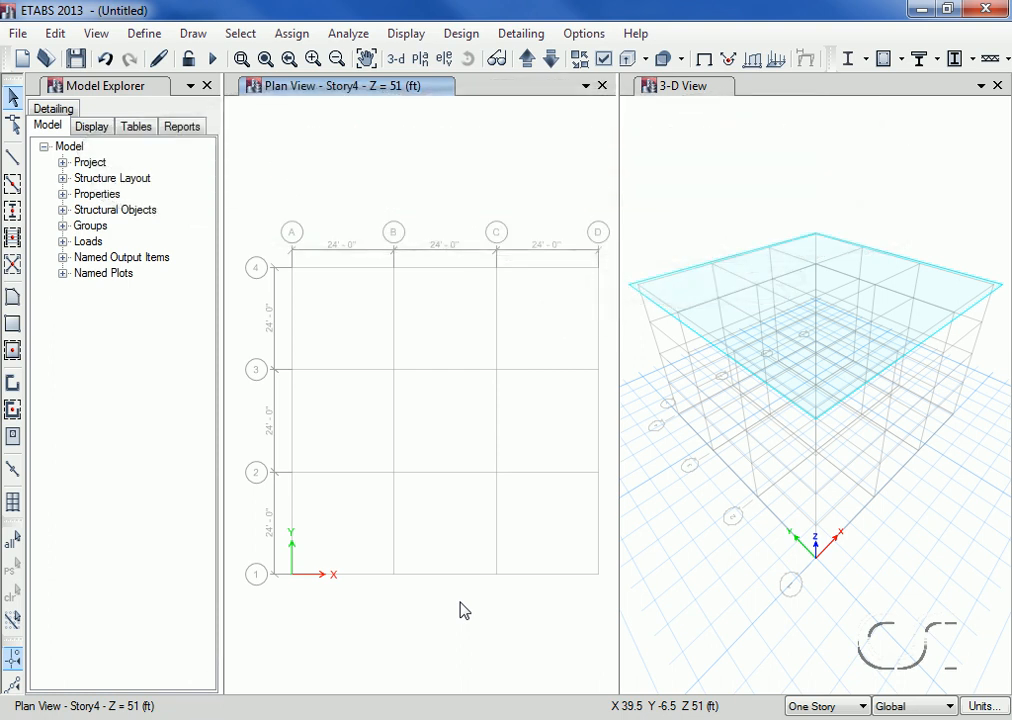
Step: Import the steel I/Wide Flange frame sections W16X26 through W18X175 from the AISC14 property file with A992Fy50 material
left_click(145, 34)
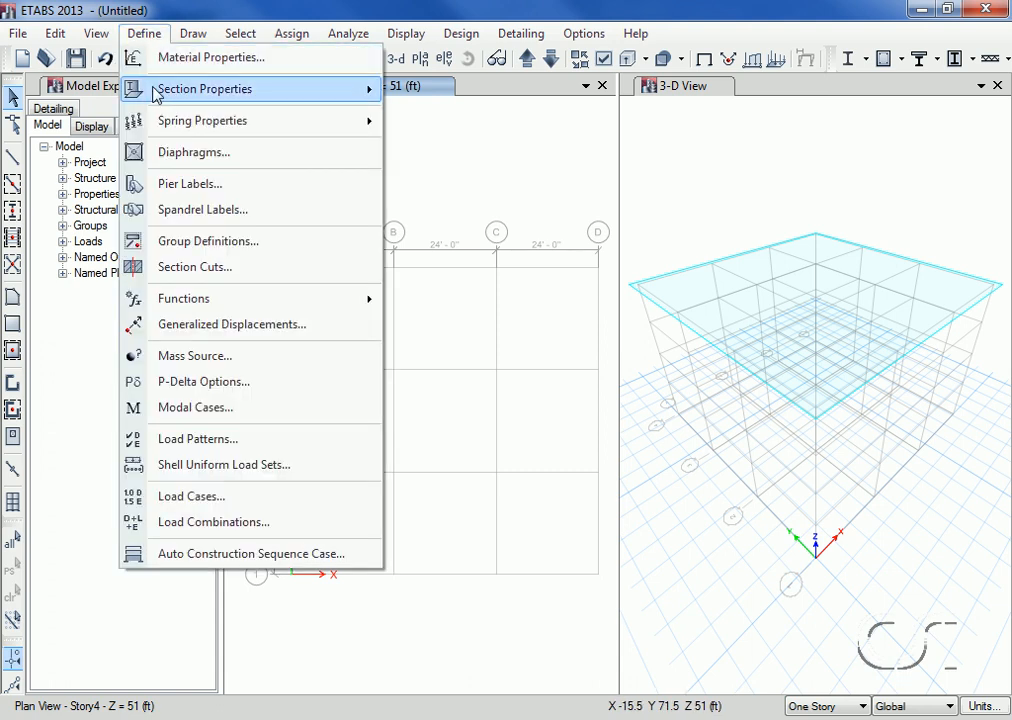
mouse_move(128, 84)
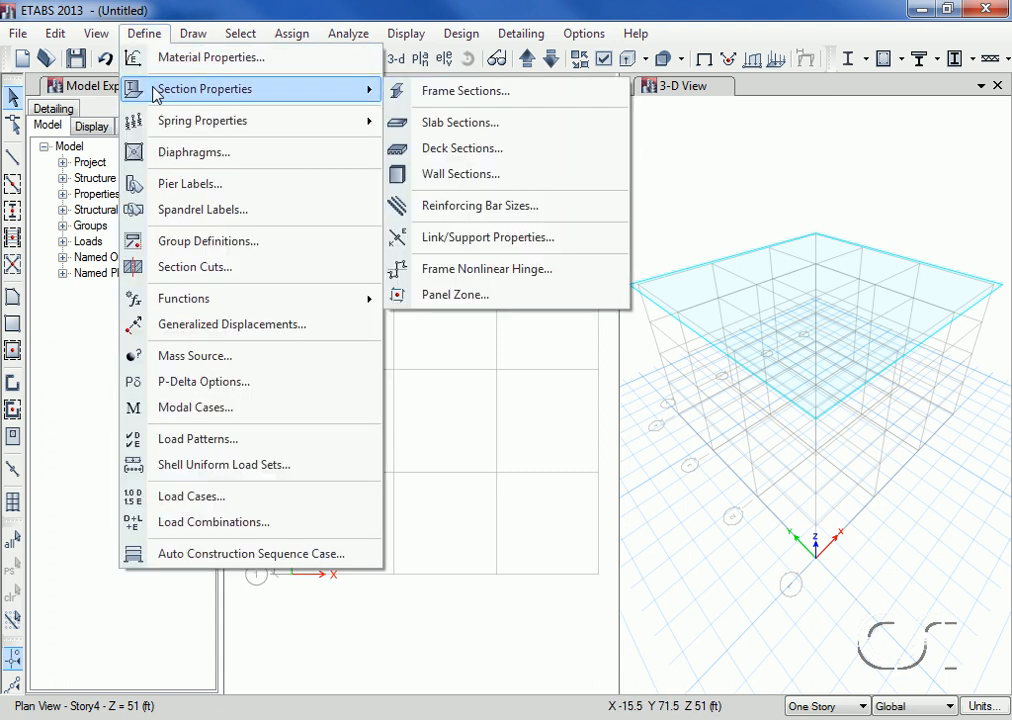
left_click(484, 95)
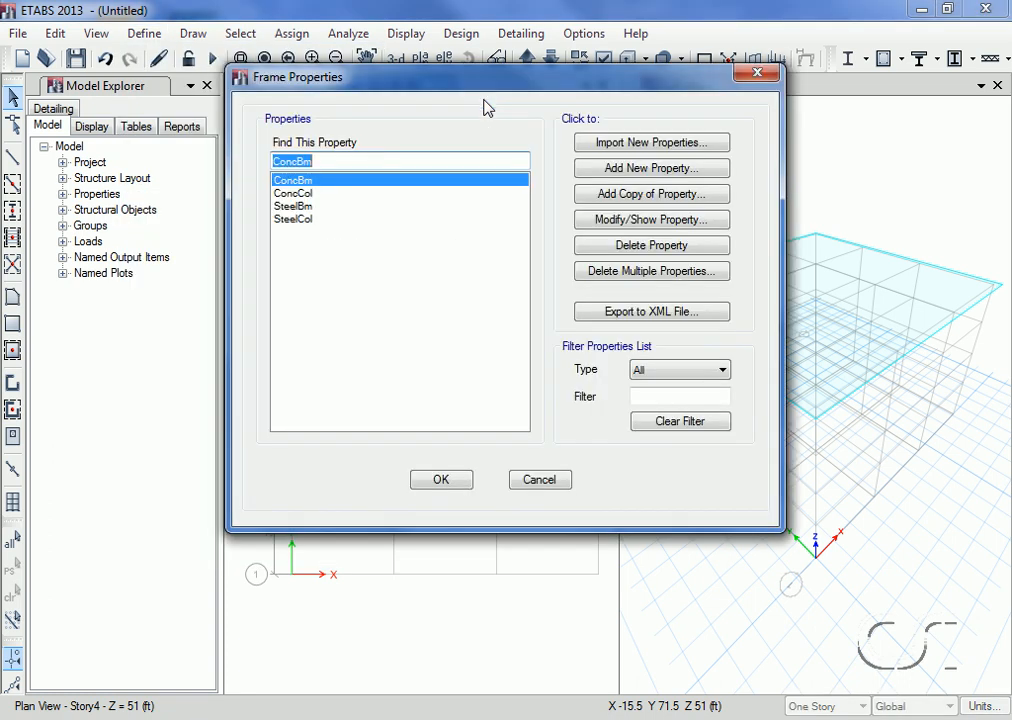
left_click(660, 144)
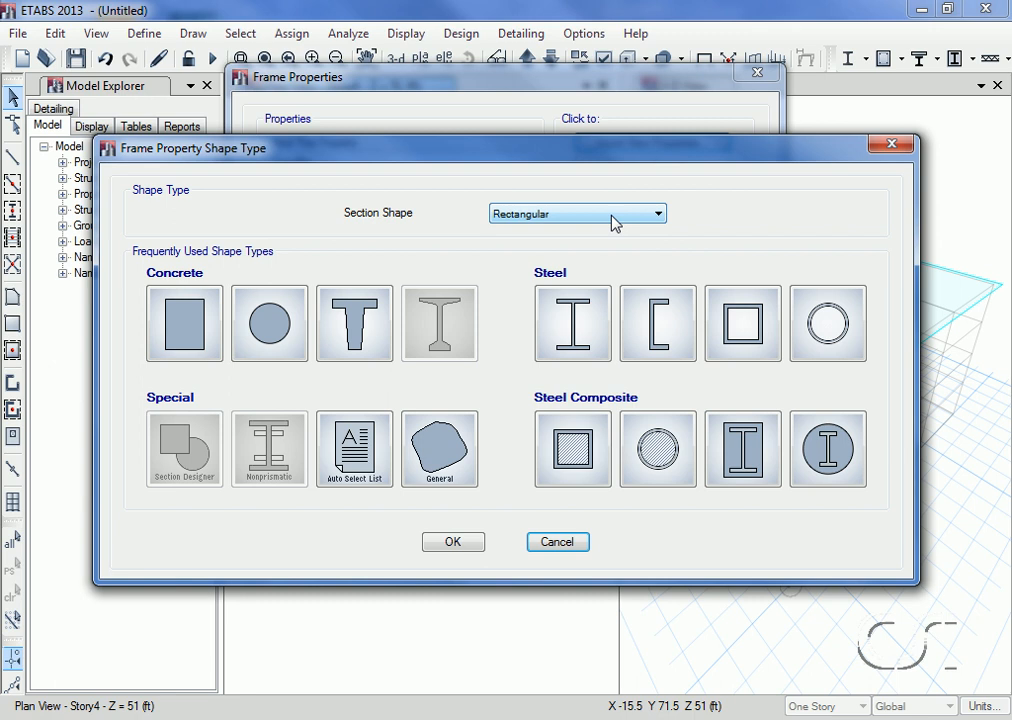
left_click(593, 333)
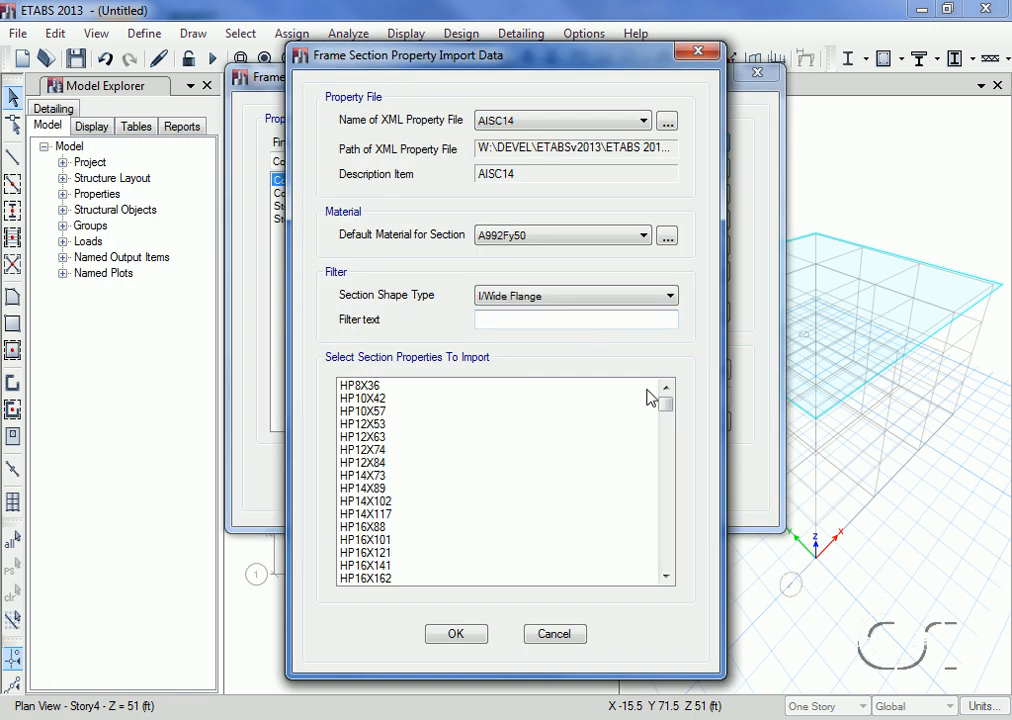
left_click_drag(666, 409, 666, 488)
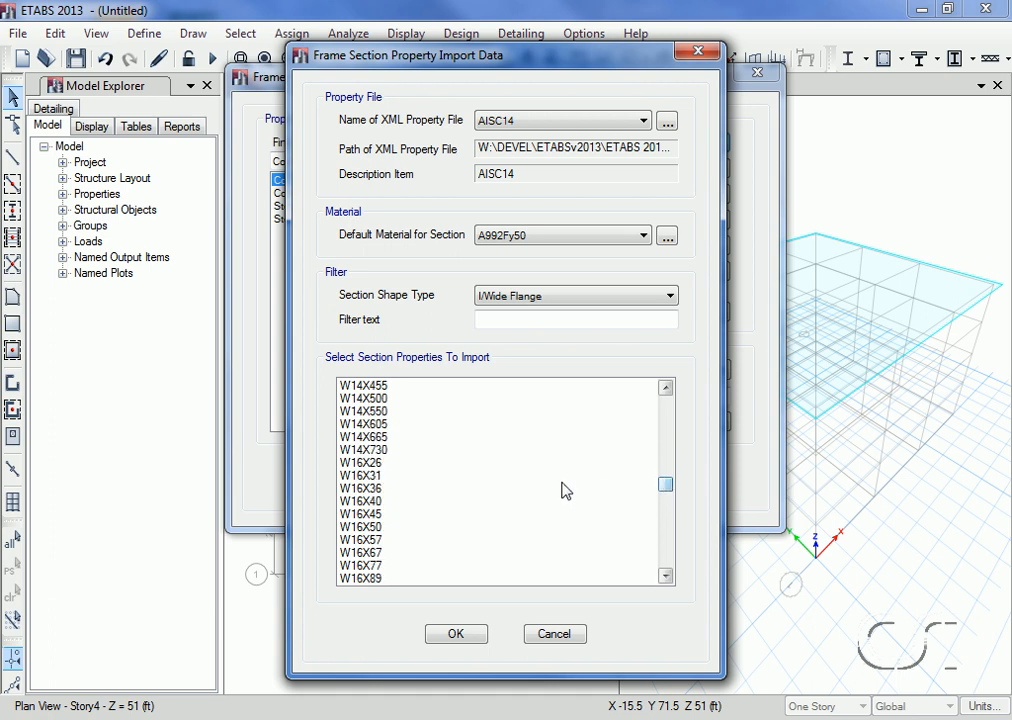
left_click(385, 465)
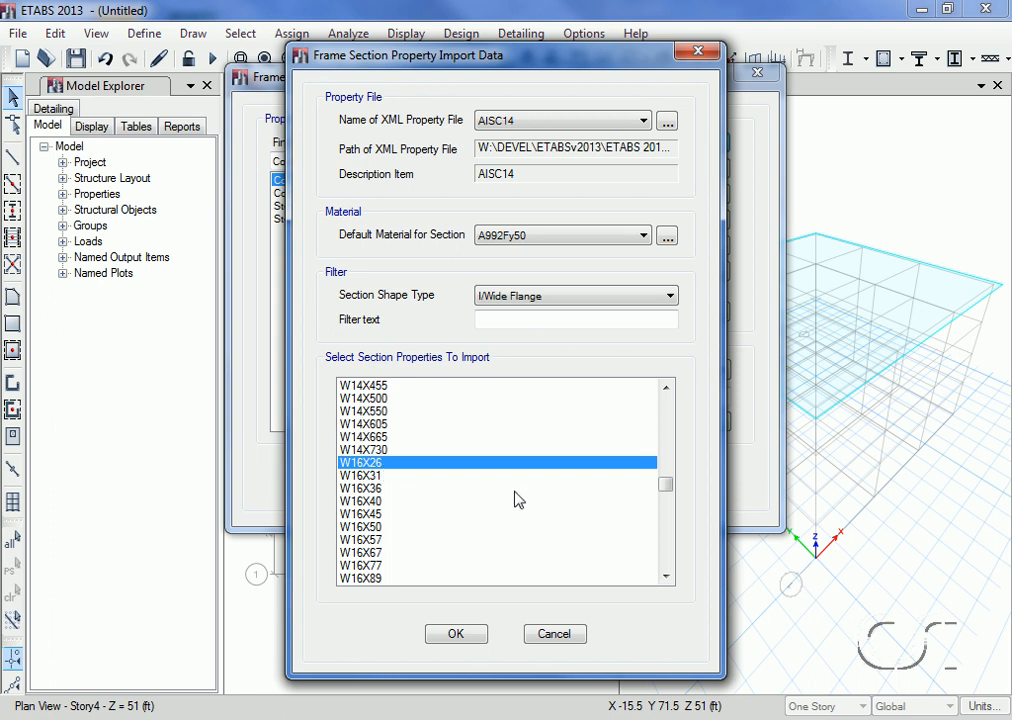
left_click(666, 578)
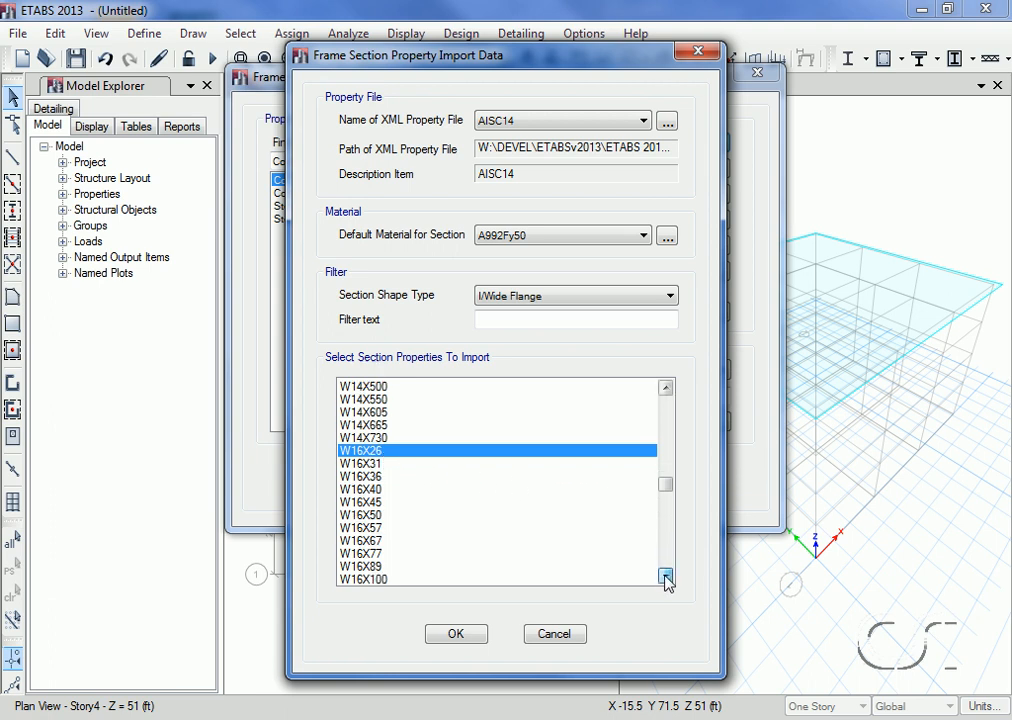
left_click(666, 578)
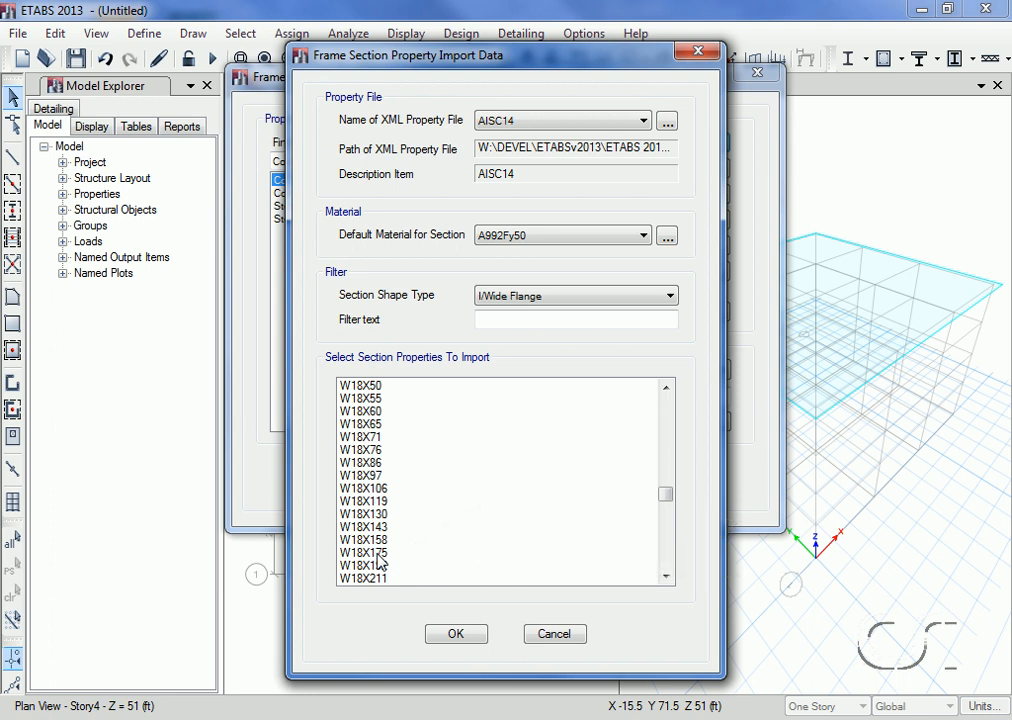
left_click(378, 553, "shift")
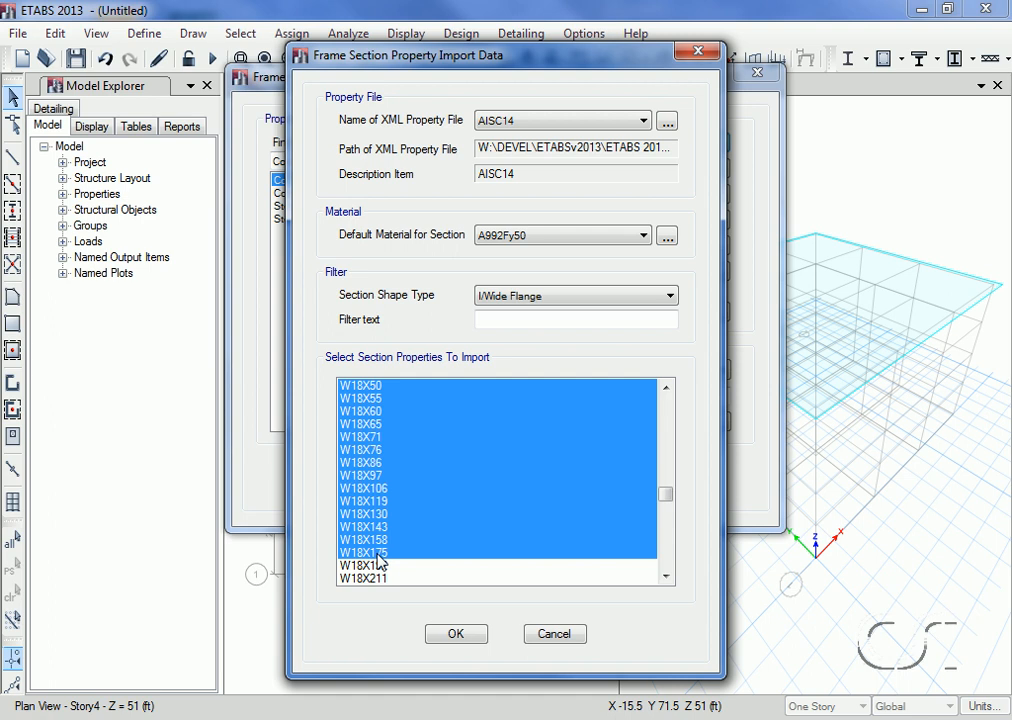
left_click(455, 635)
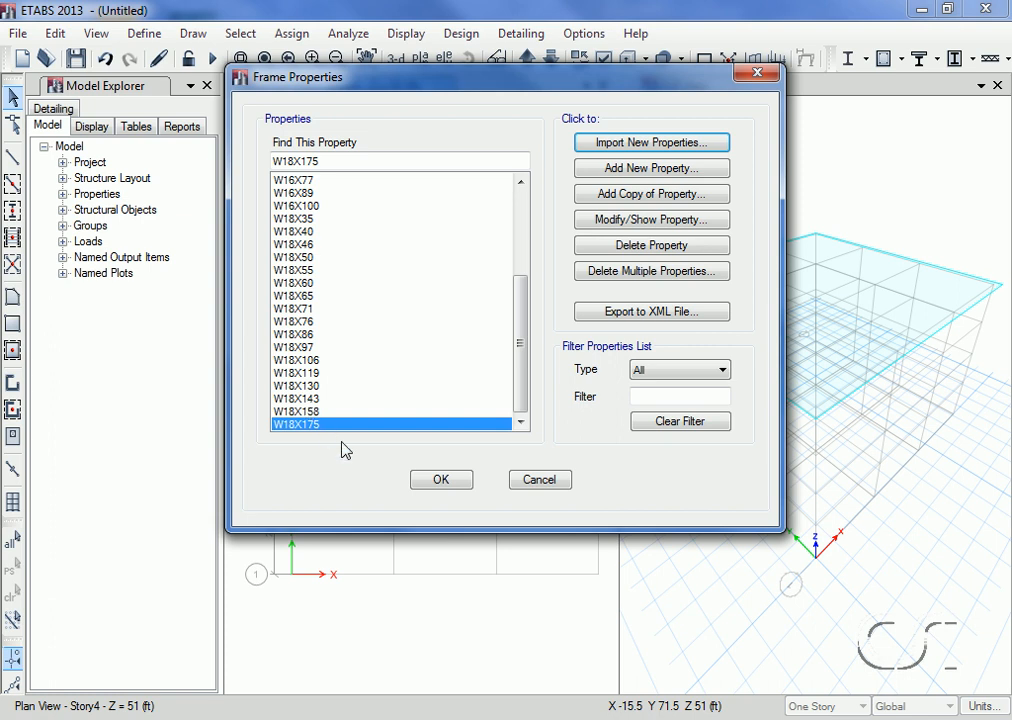
Step: Accept the imported frame sections and start a new Auto Select List frame property named AUTOLATBM
left_click(441, 480)
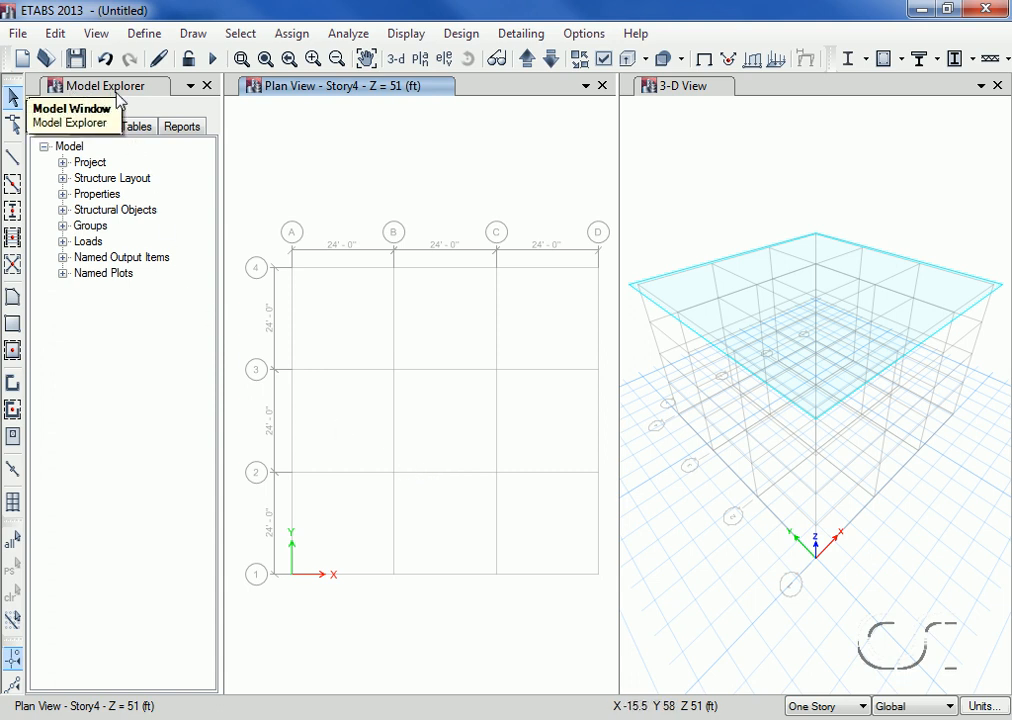
left_click(63, 194)
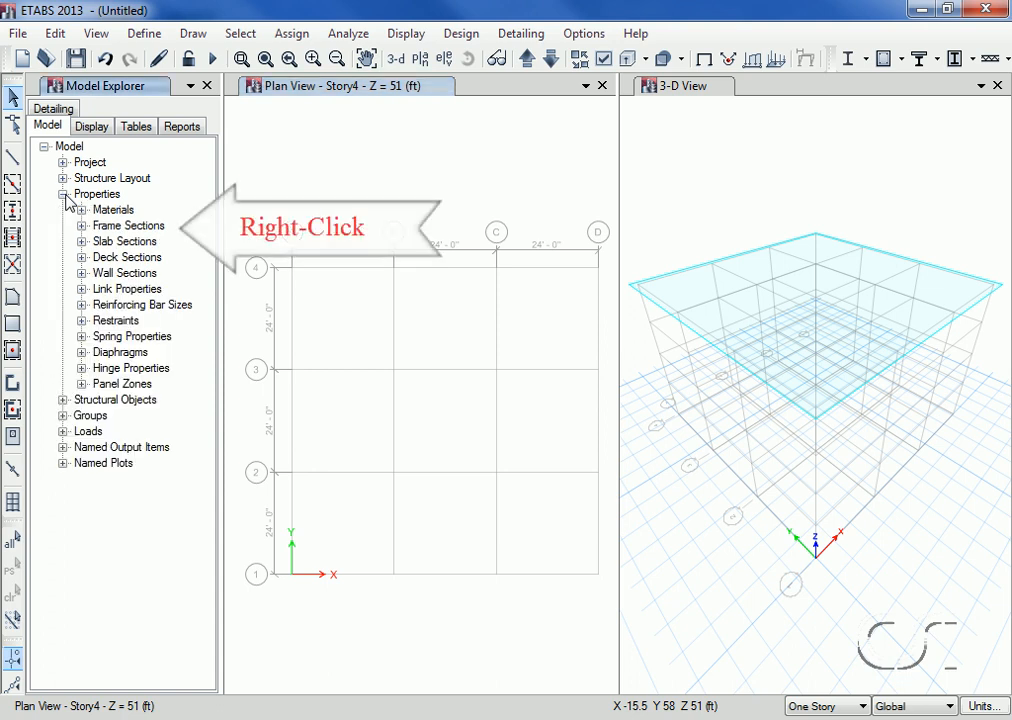
right_click(114, 229)
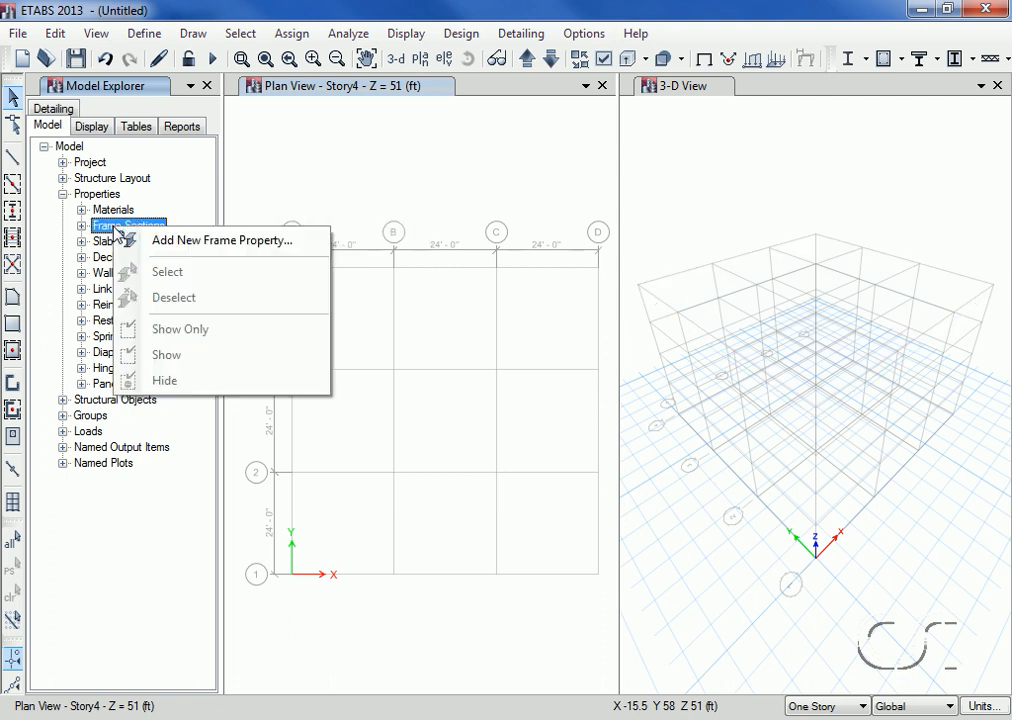
left_click(201, 244)
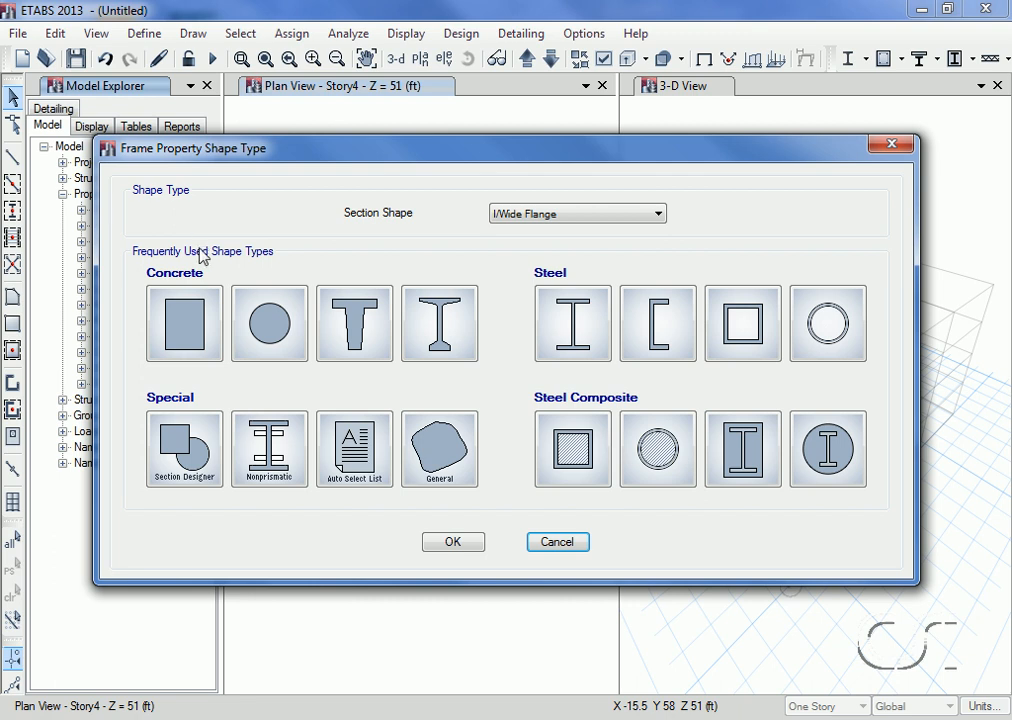
left_click(357, 440)
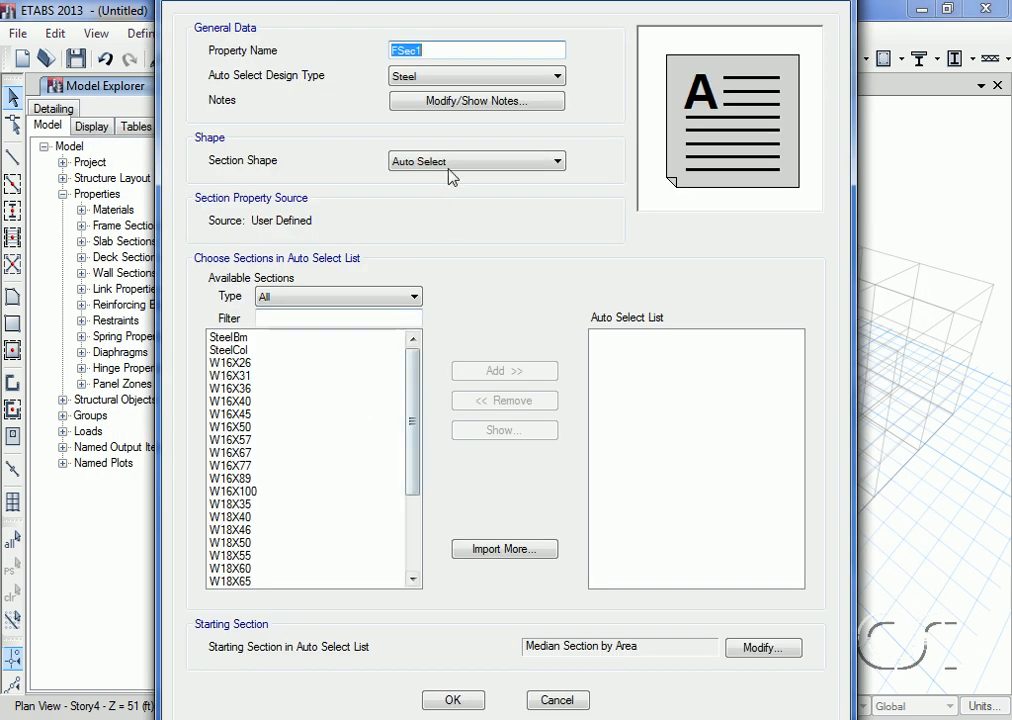
type("A")
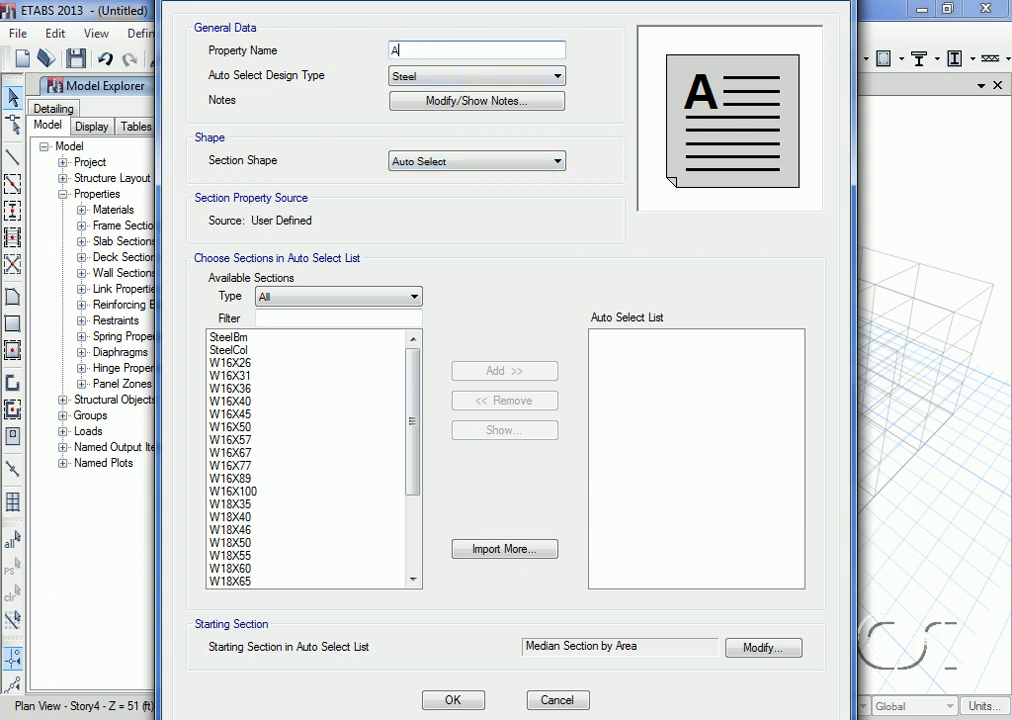
type("UTOLATBM")
Step: Add sections W16X26 through W18X175 to the AUTOLATBM auto select list, and check its entry among the model's frame sections
left_click(238, 364)
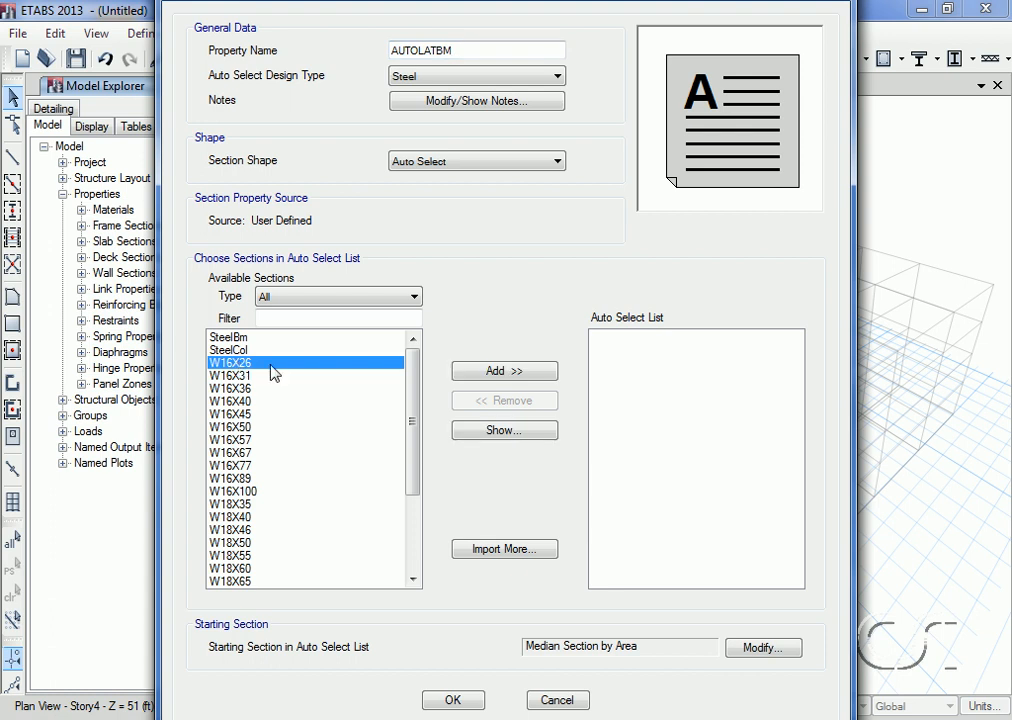
left_click_drag(420, 405, 414, 503)
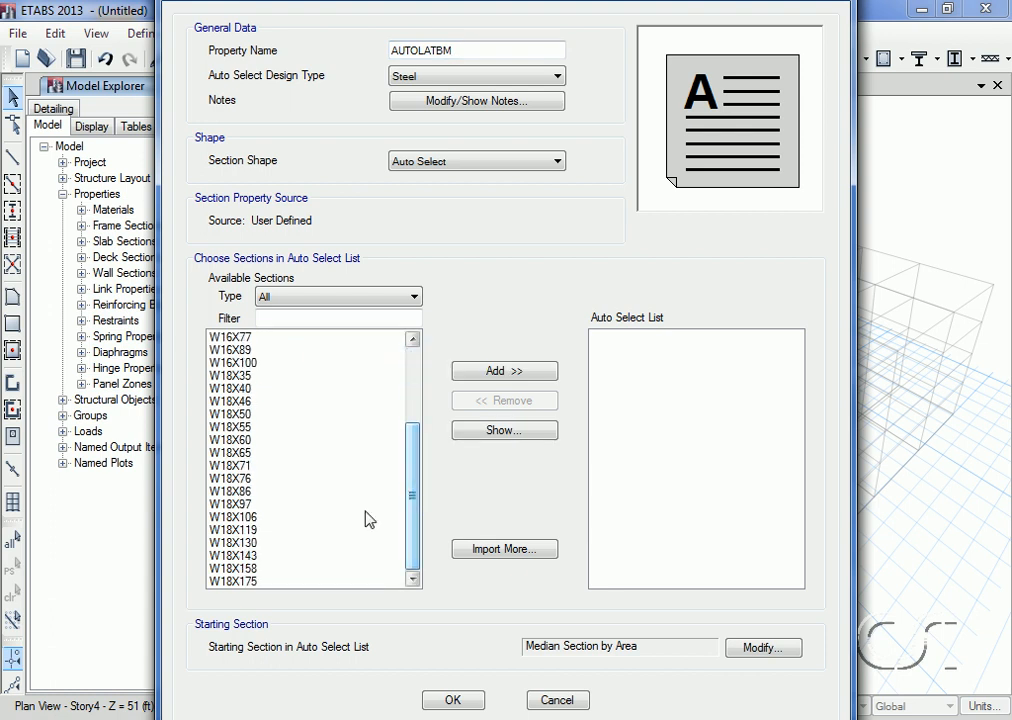
left_click(248, 584, "shift")
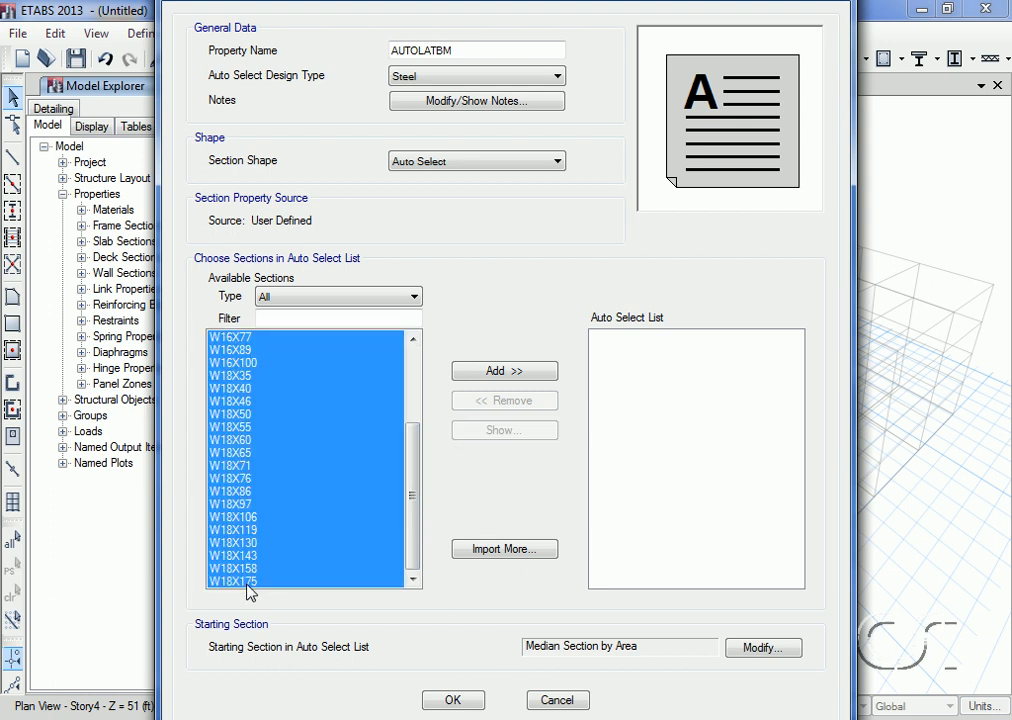
left_click(503, 371)
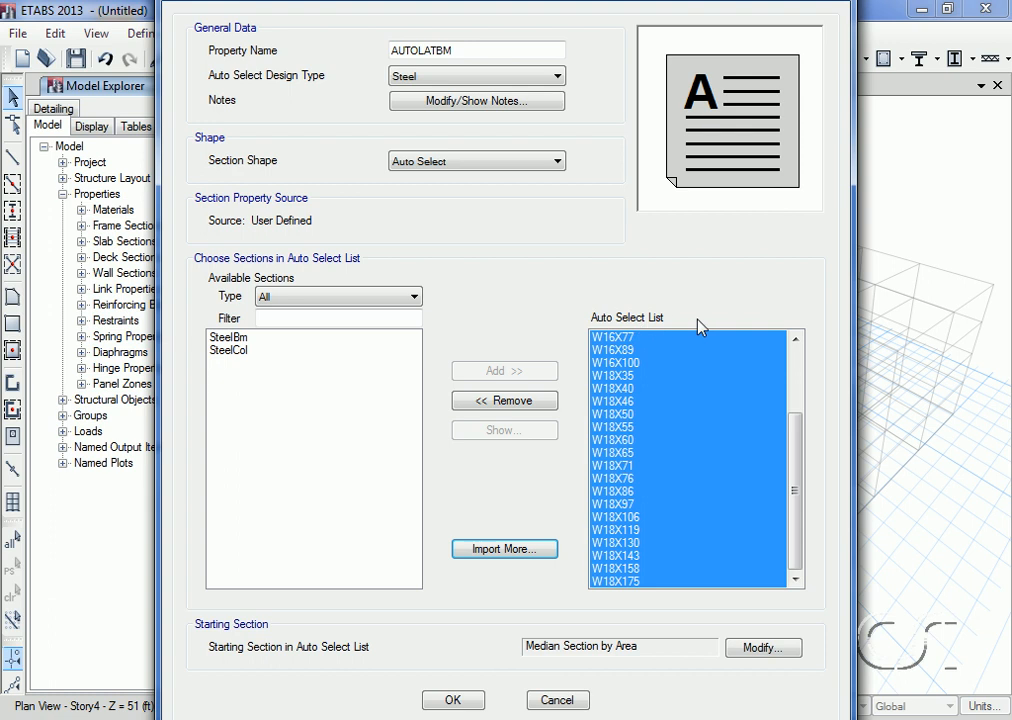
left_click(455, 701)
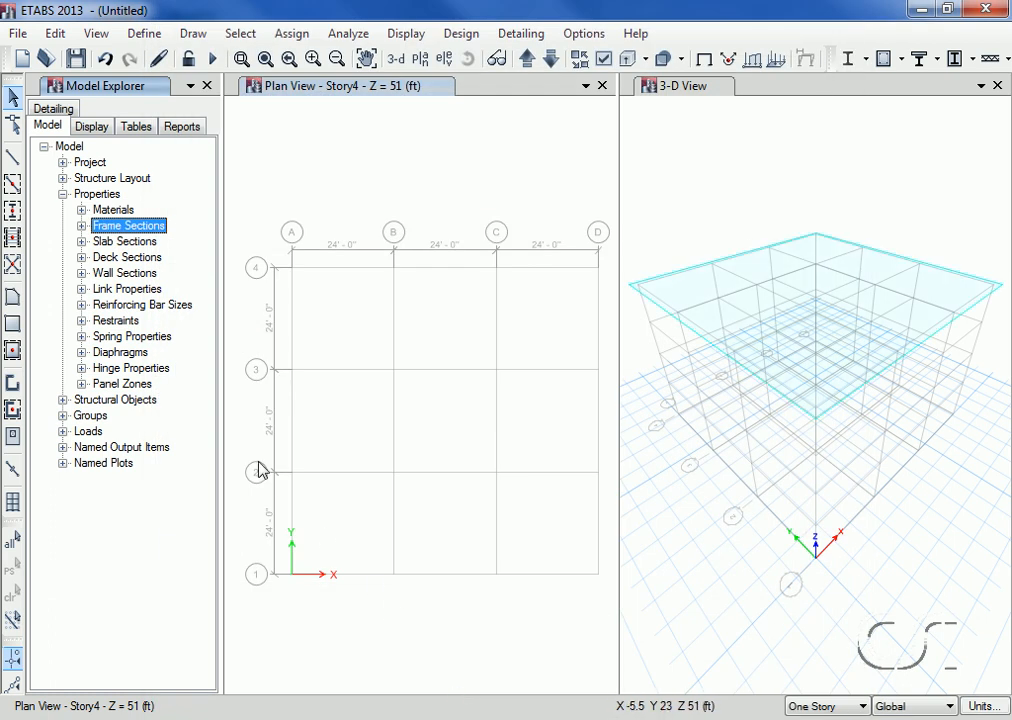
left_click(82, 226)
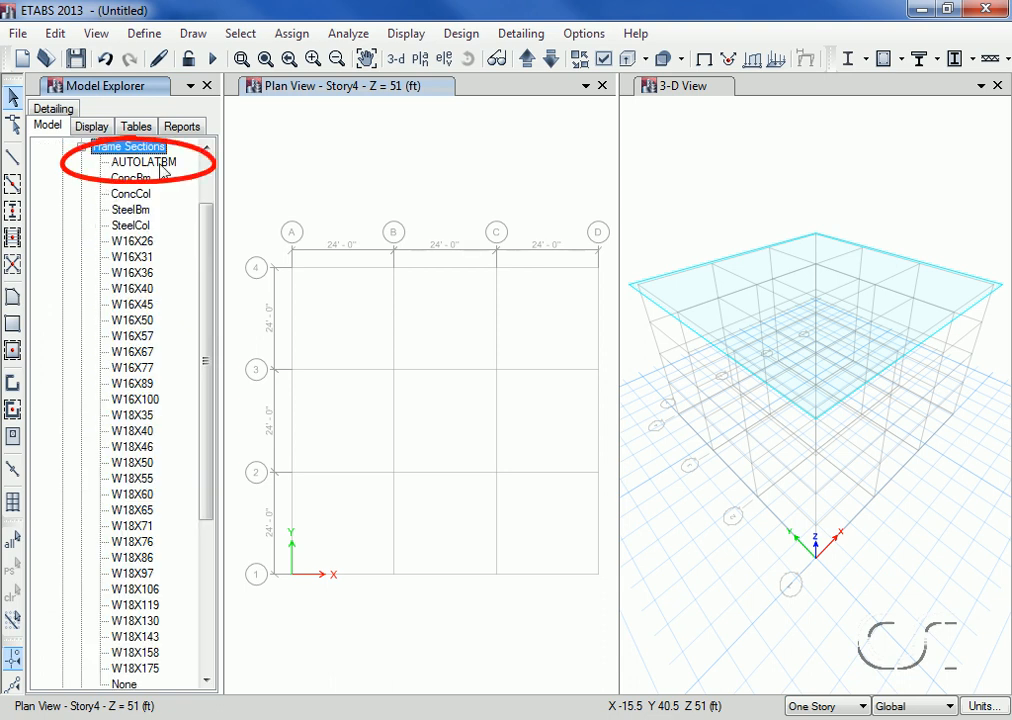
left_click(81, 147)
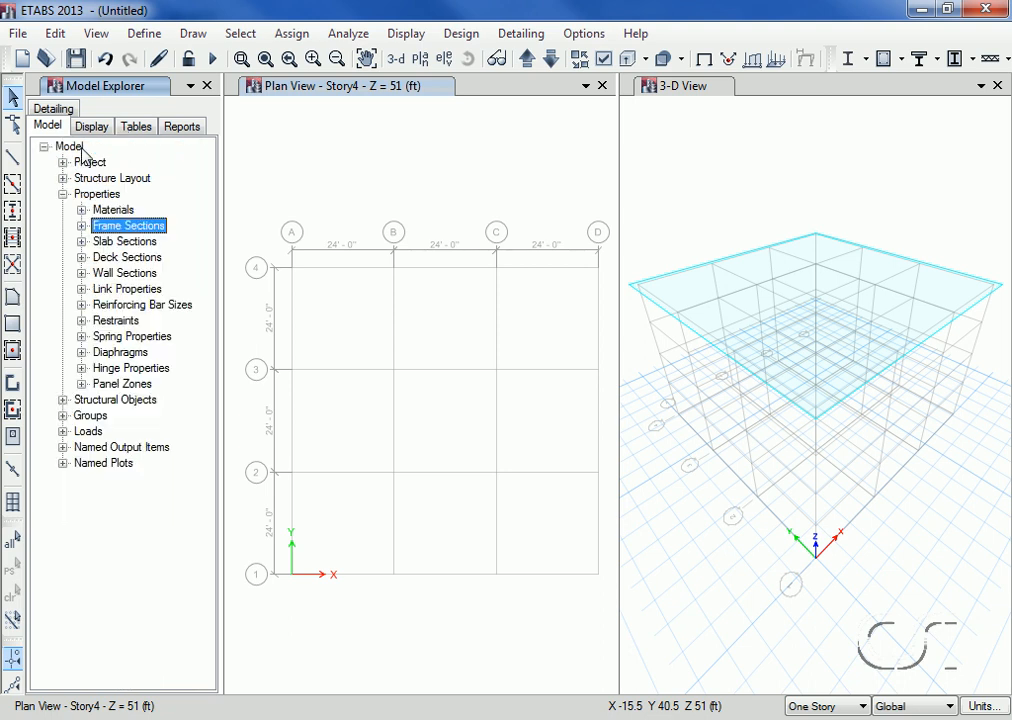
Step: Import the predefined auto select lists A-CompBm and A-LatCol from the AISC14 property file
left_click(132, 36)
mouse_move(262, 88)
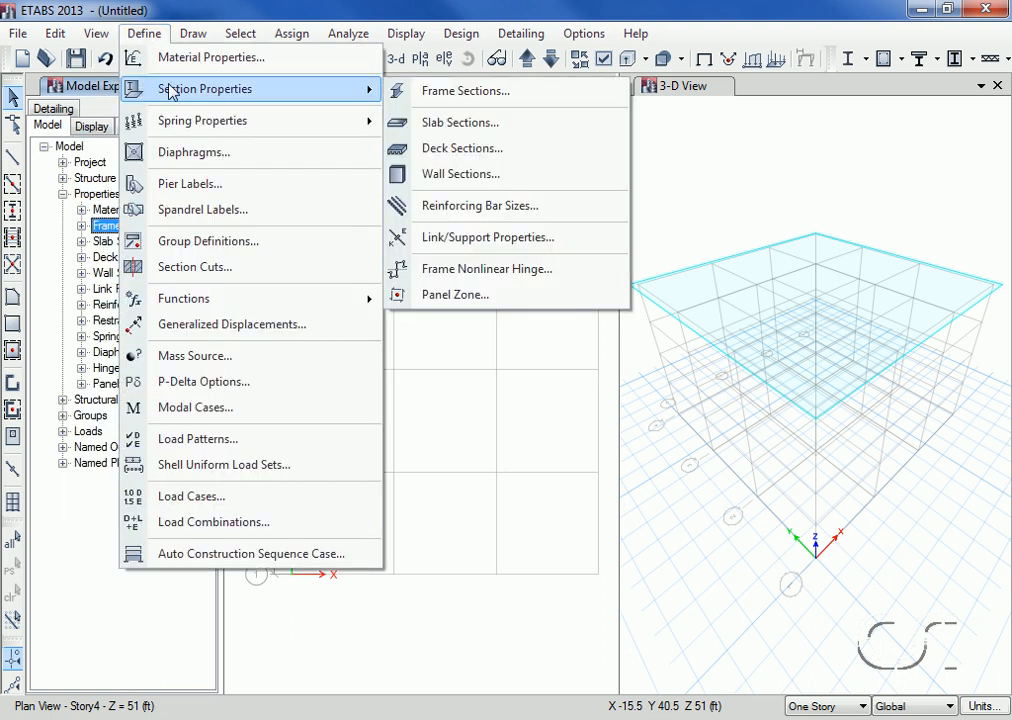
left_click(473, 96)
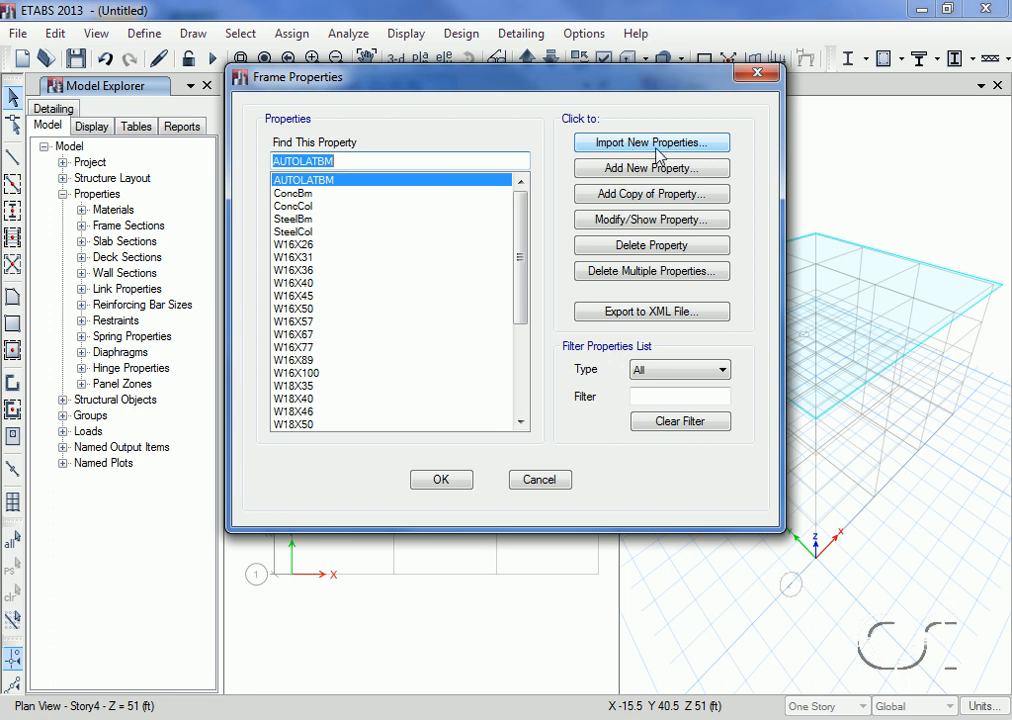
left_click(640, 143)
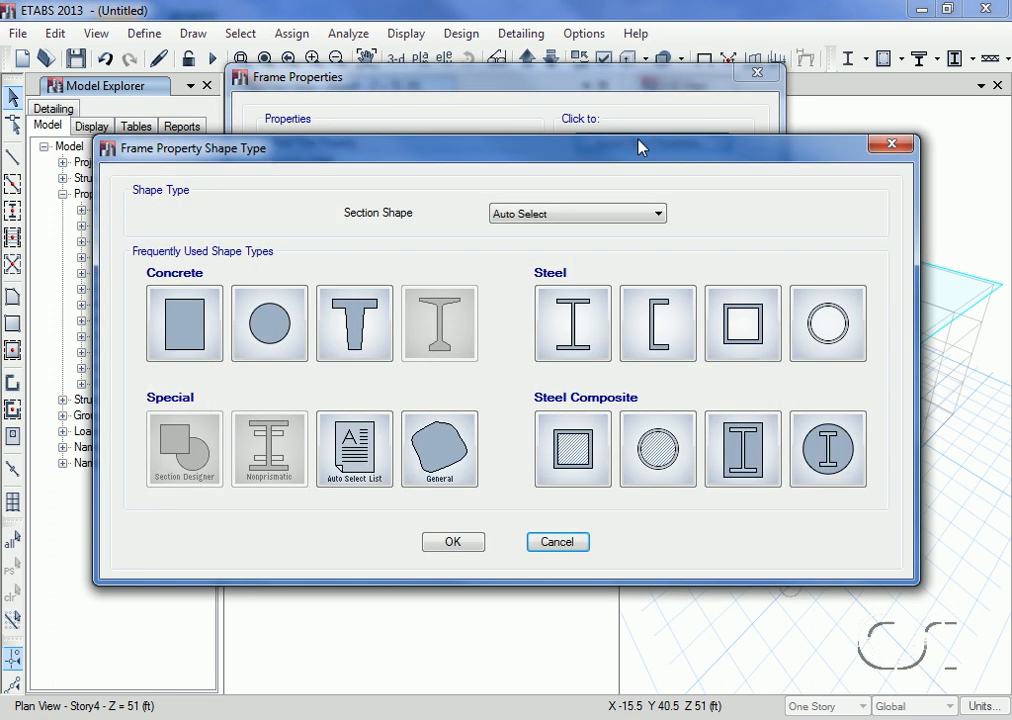
left_click(388, 452)
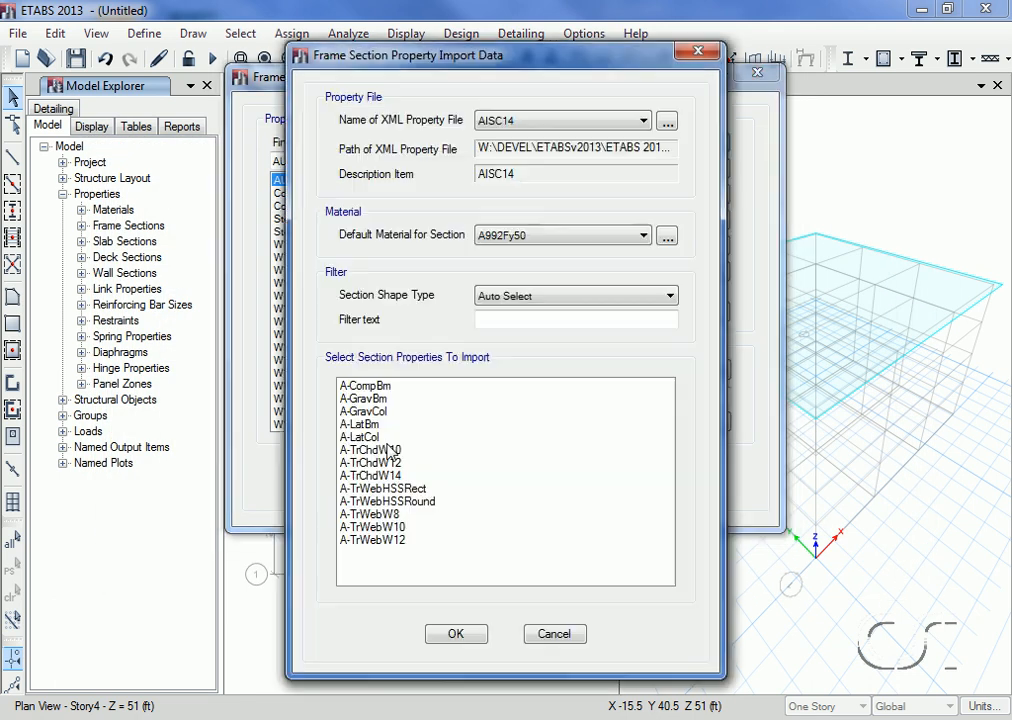
left_click(381, 388)
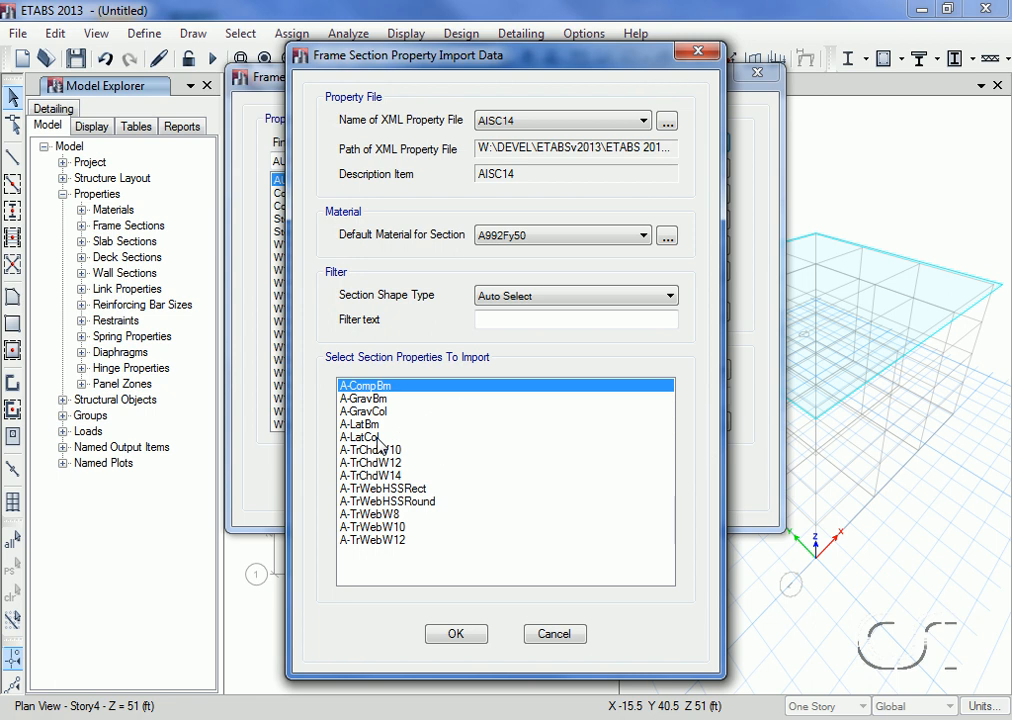
left_click(379, 440, "ctrl")
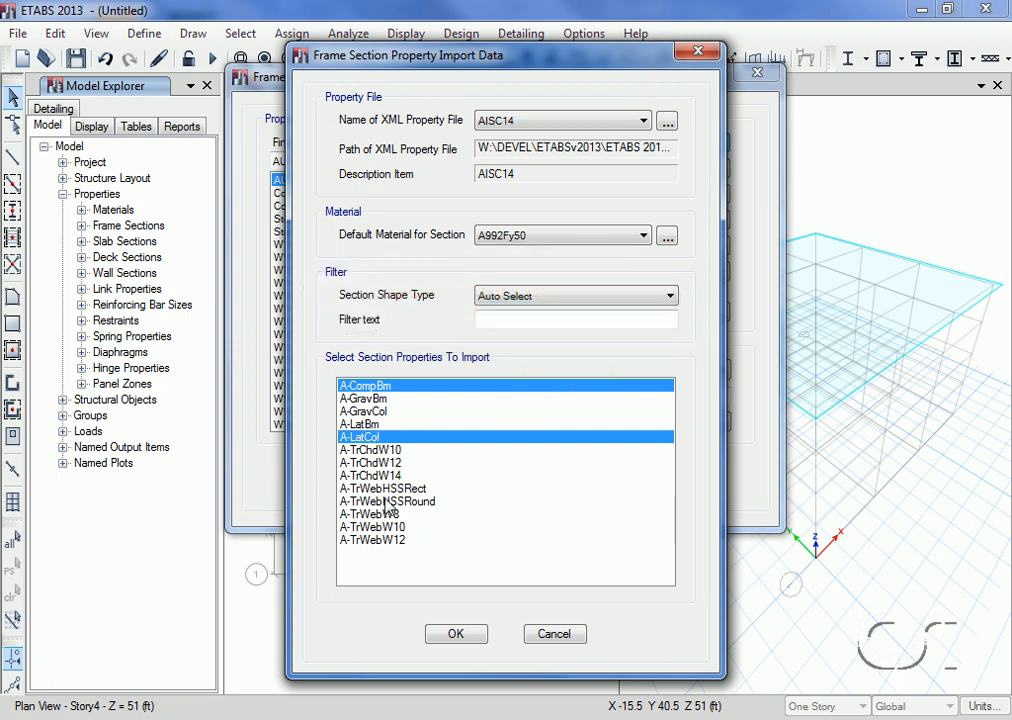
left_click(455, 633)
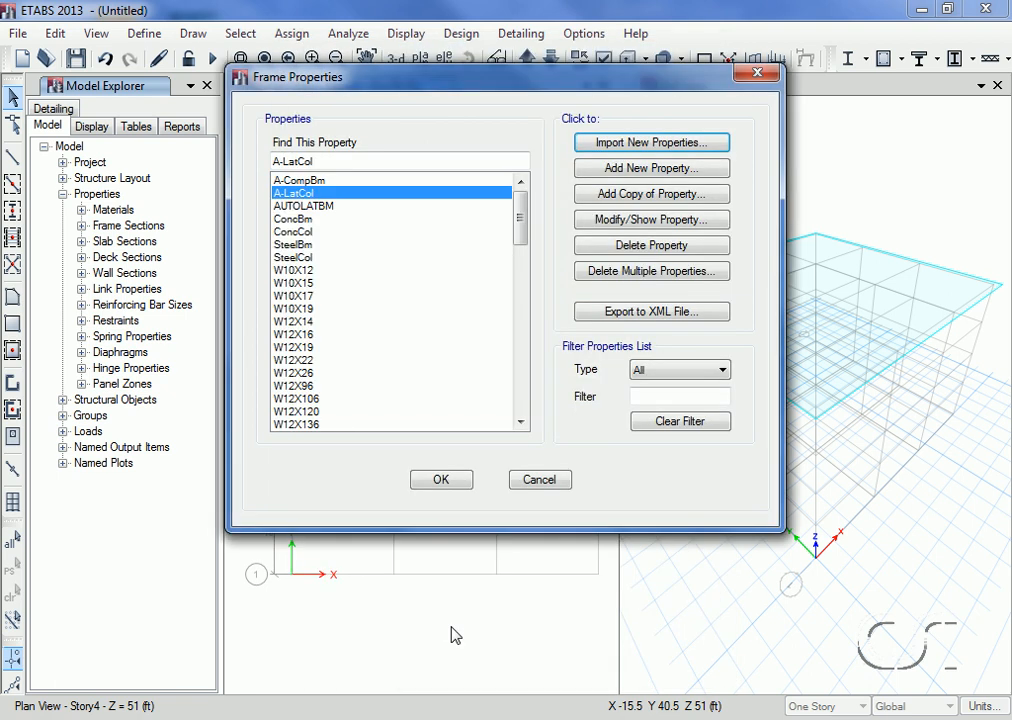
left_click(445, 481)
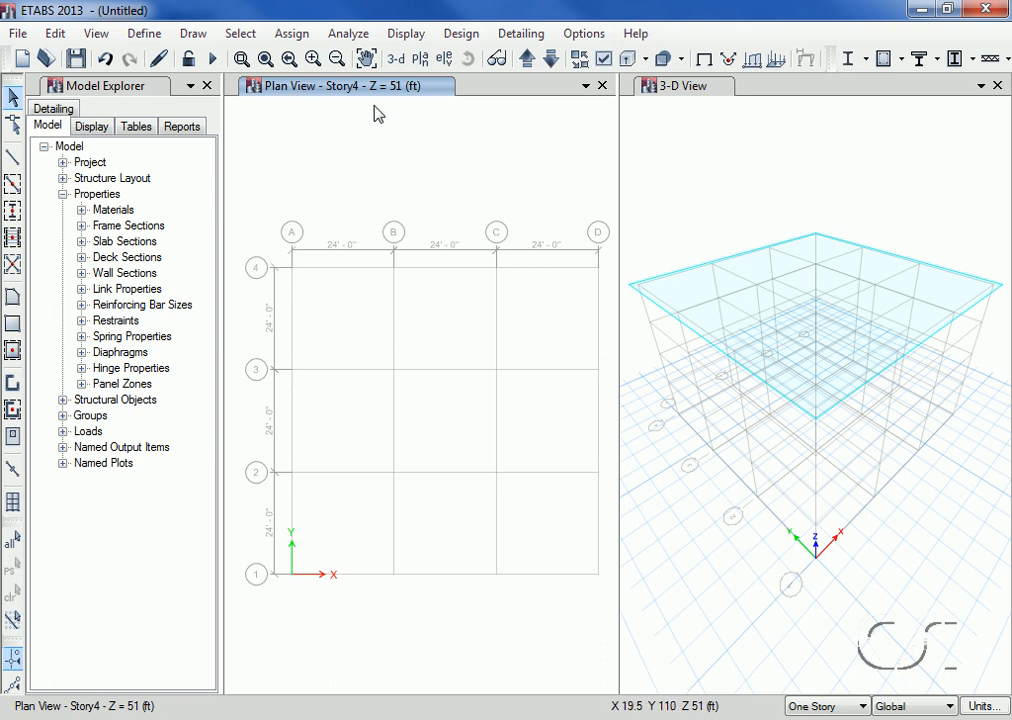
Step: Make drawing in the Story4 plan view apply to Similar Stories, and review the master and similar story assignments in the story data
left_click(684, 112)
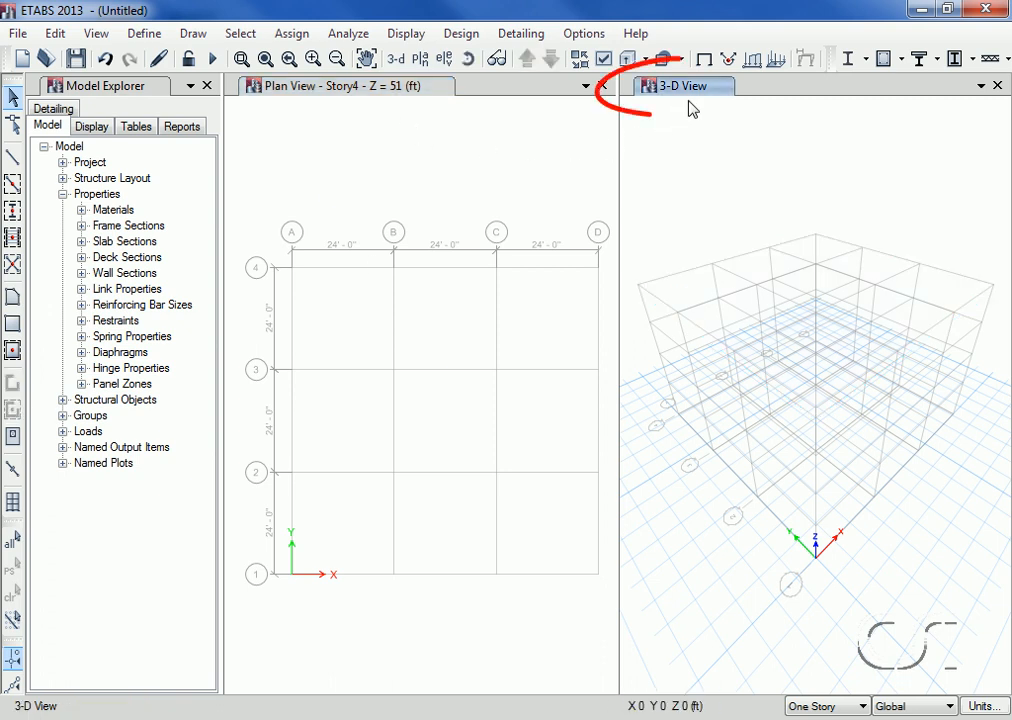
left_click(340, 96)
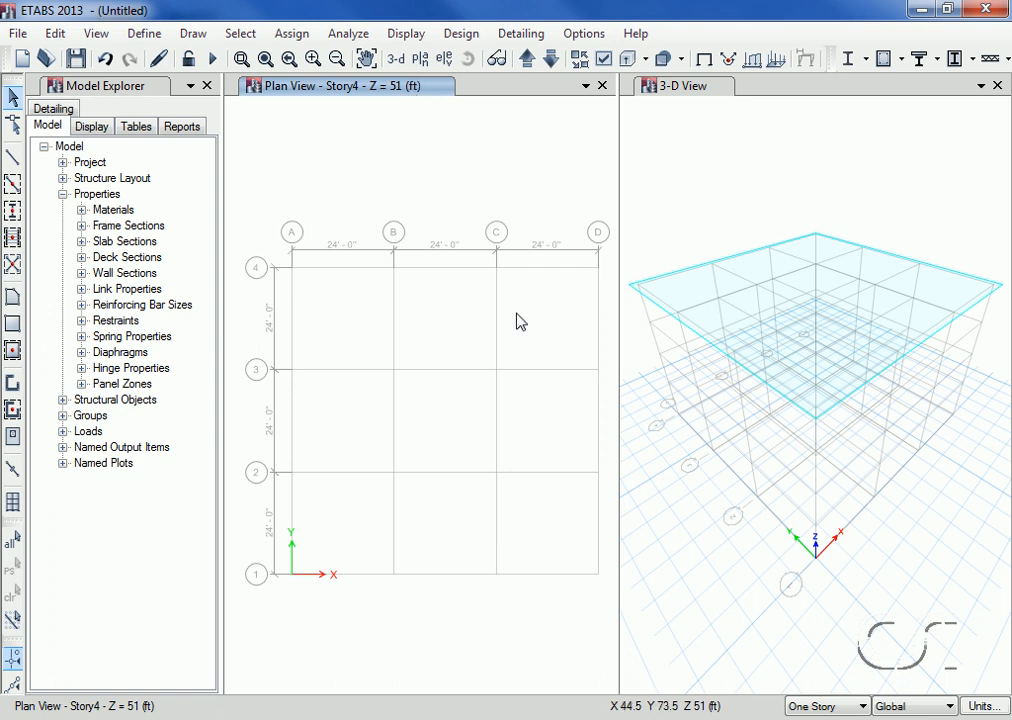
left_click(824, 707)
left_click(824, 719)
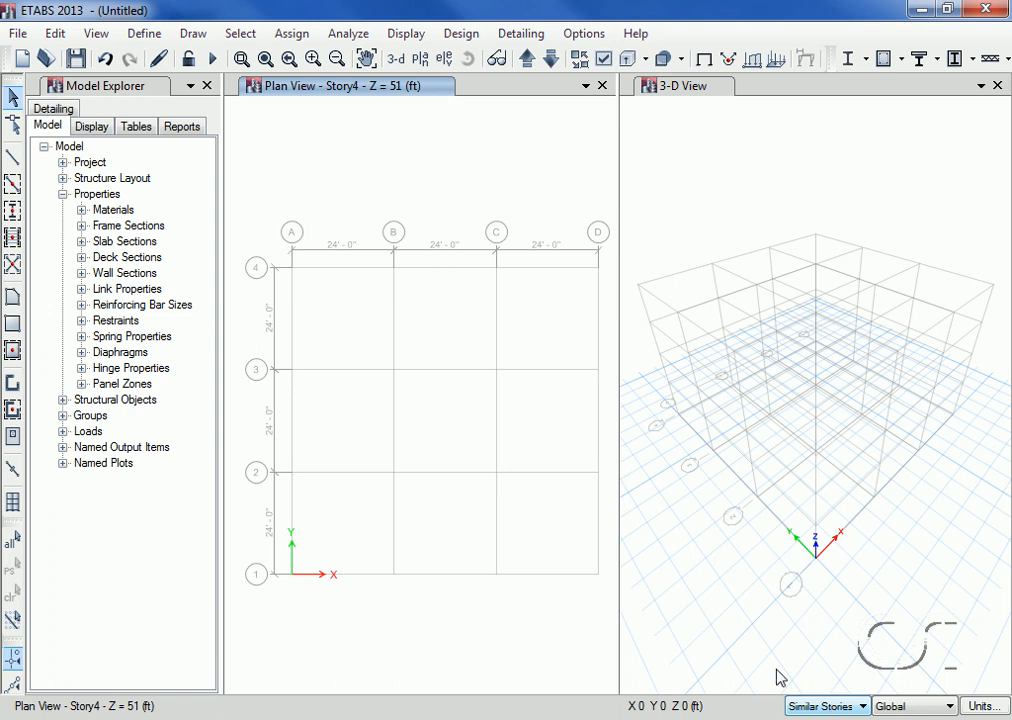
left_click(58, 33)
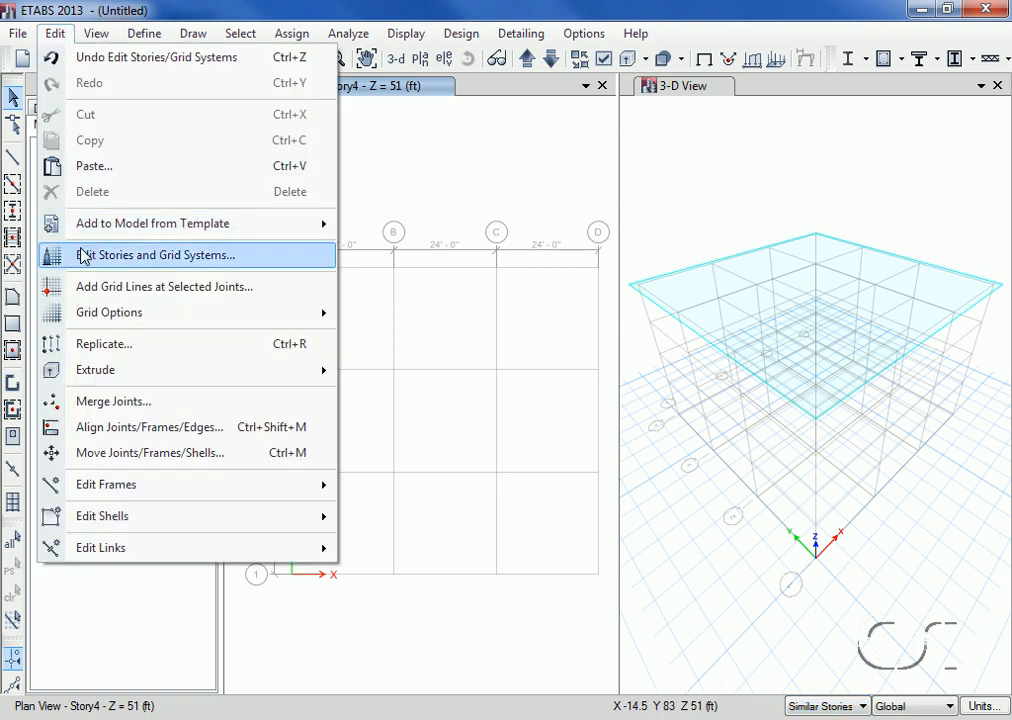
left_click(250, 257)
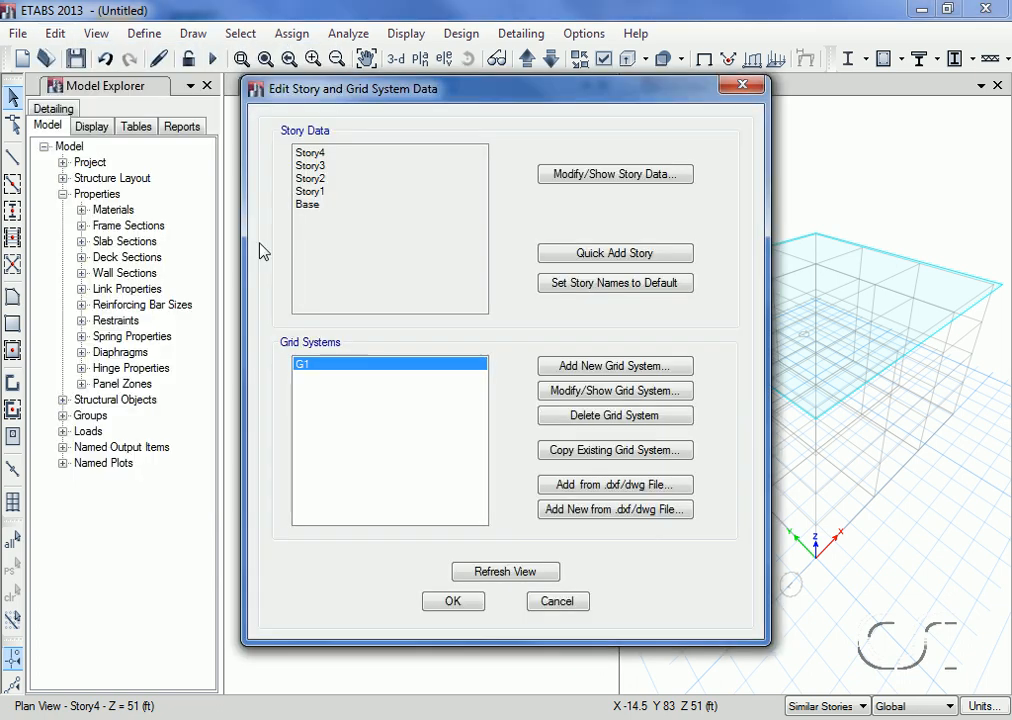
left_click(592, 176)
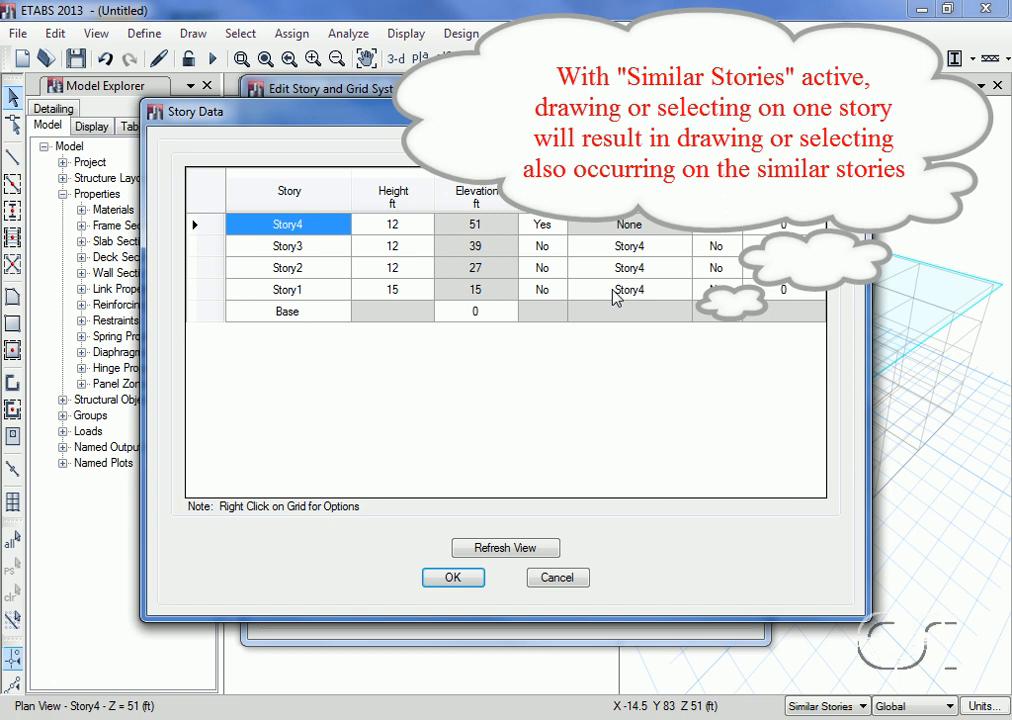
left_click(557, 579)
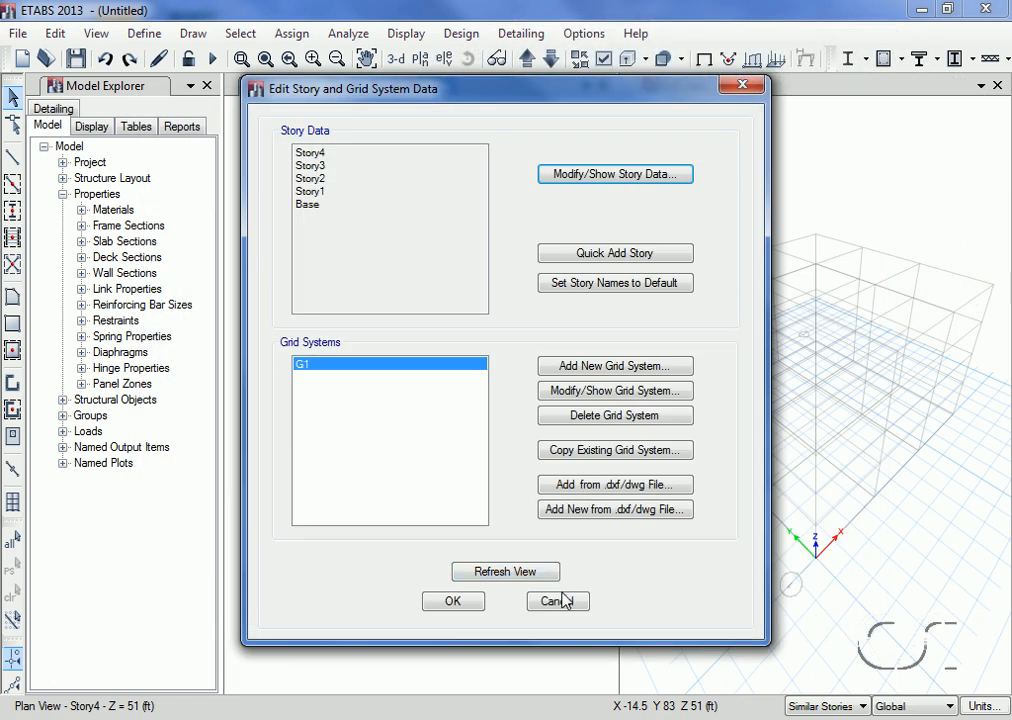
left_click(563, 603)
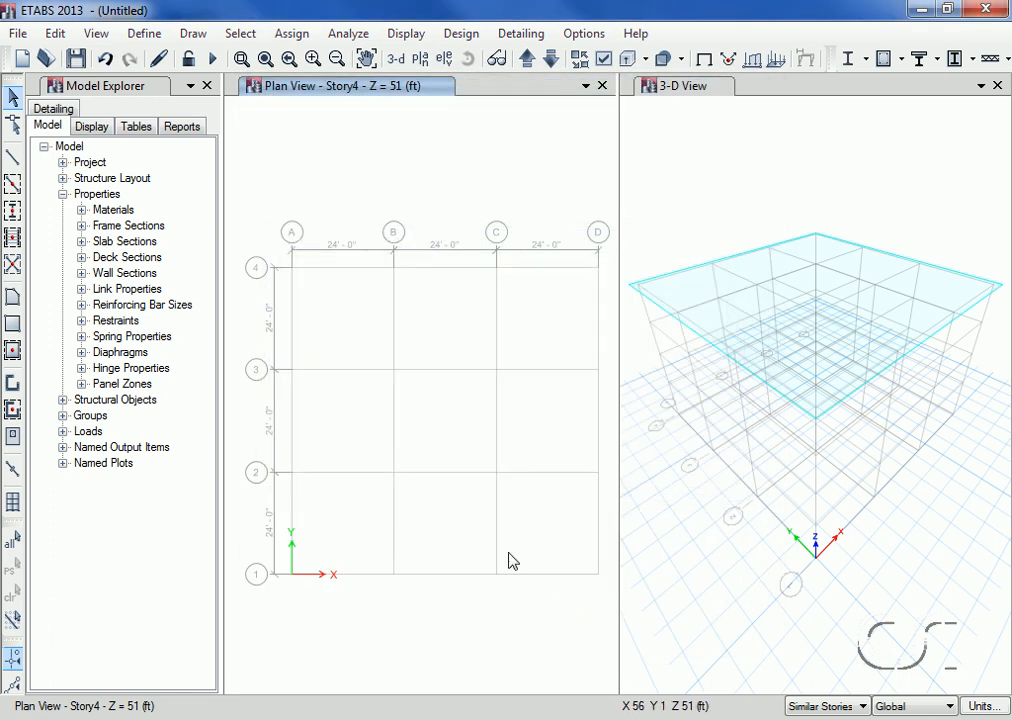
Step: Quick draw A-LatCol columns rotated 90 degrees at grid intersections D-1 and D-2 in the Story4 plan view
left_click(13, 212)
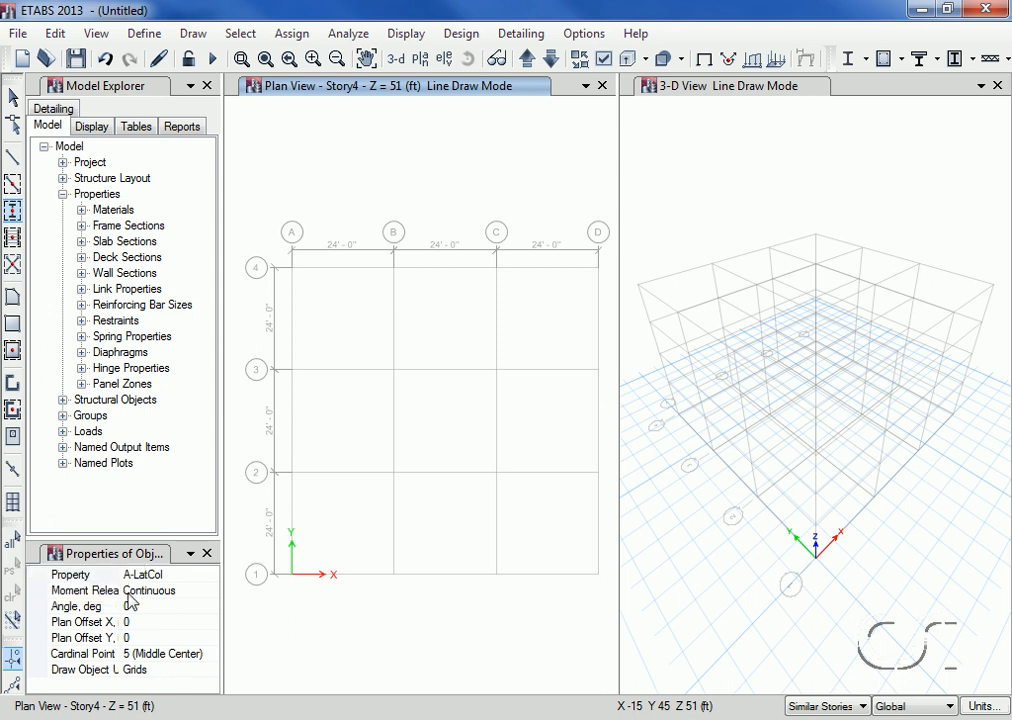
left_click(179, 605)
double_click(179, 605)
type("90")
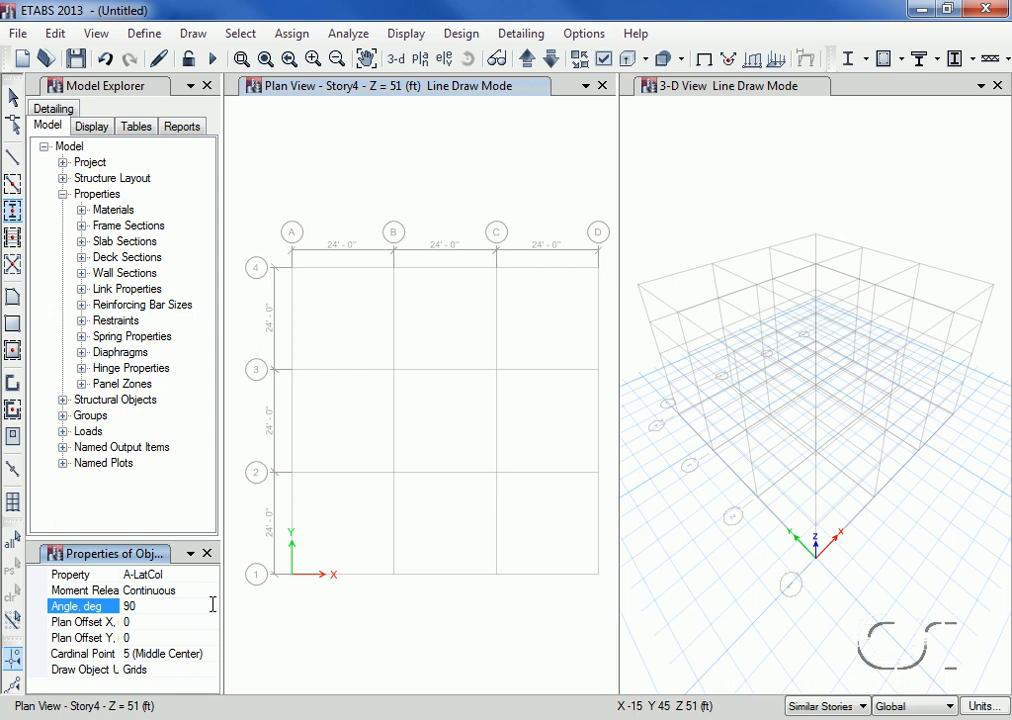
left_click(598, 576)
left_click(598, 576)
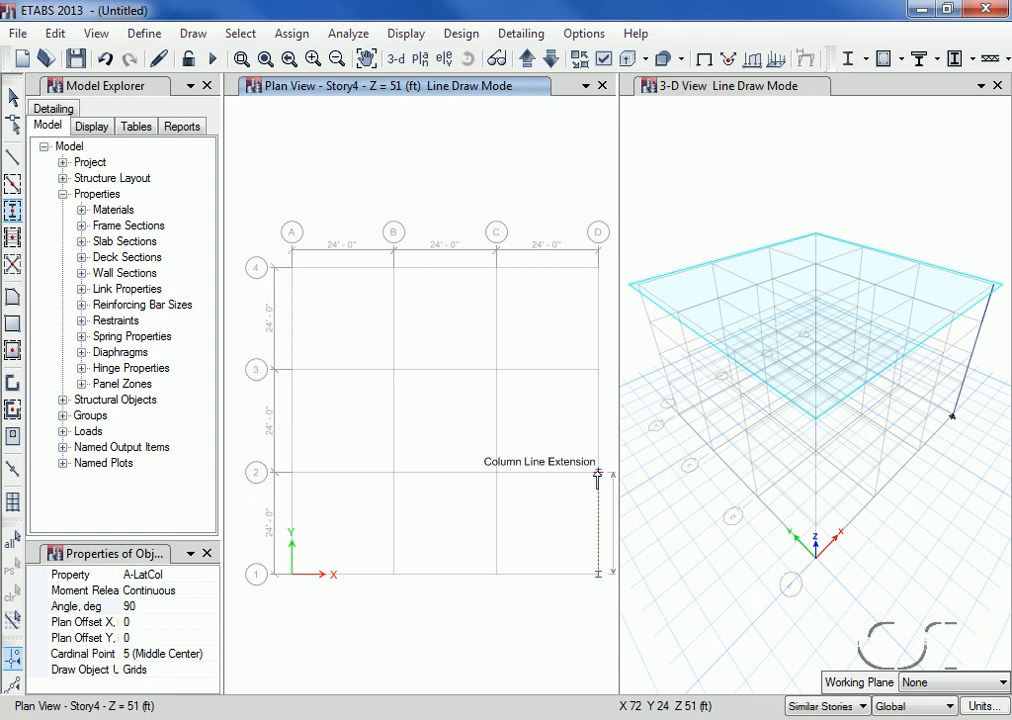
left_click(597, 477)
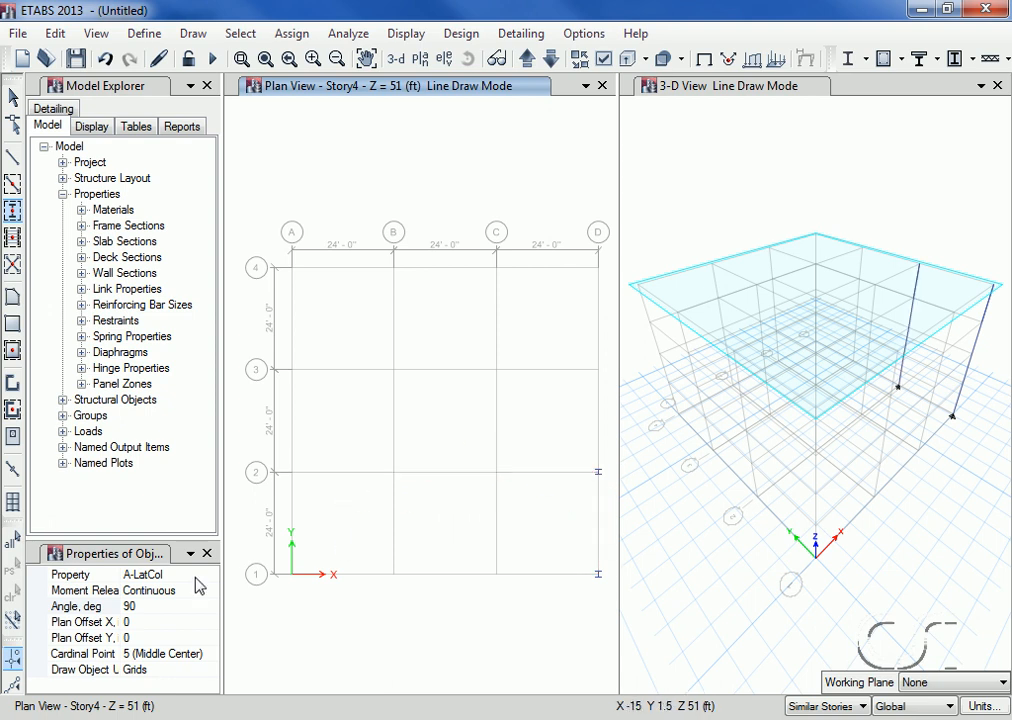
Step: Quick draw A-LatCol columns at a 0 degree angle on all intersections of grids A to C with grids 1 to 4
left_click(140, 605)
double_click(140, 605)
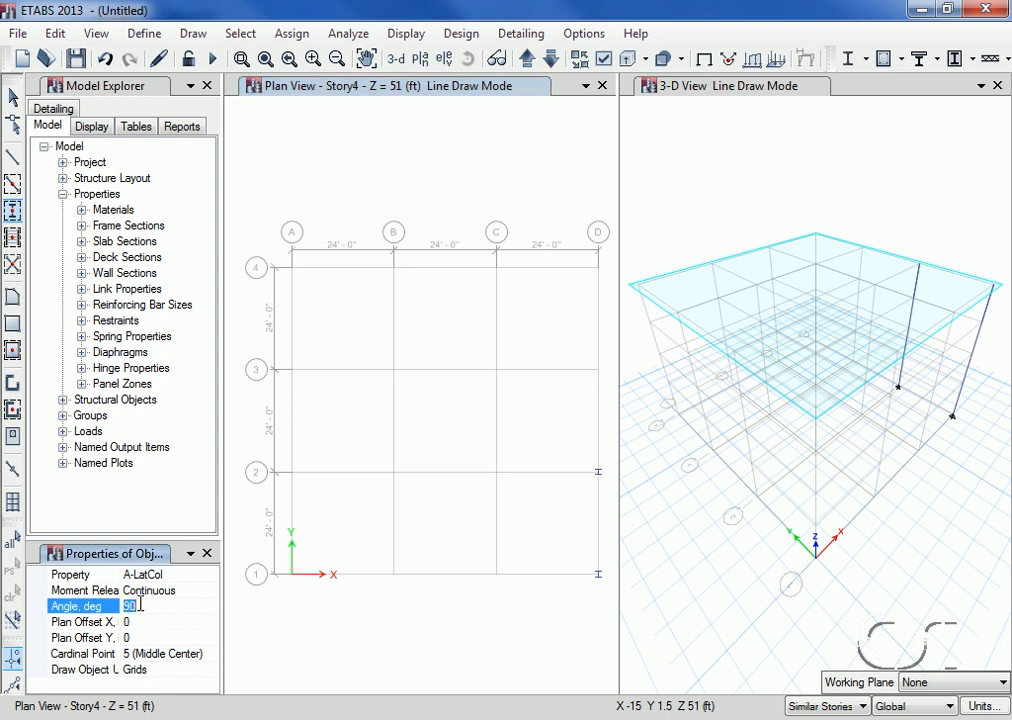
type("0")
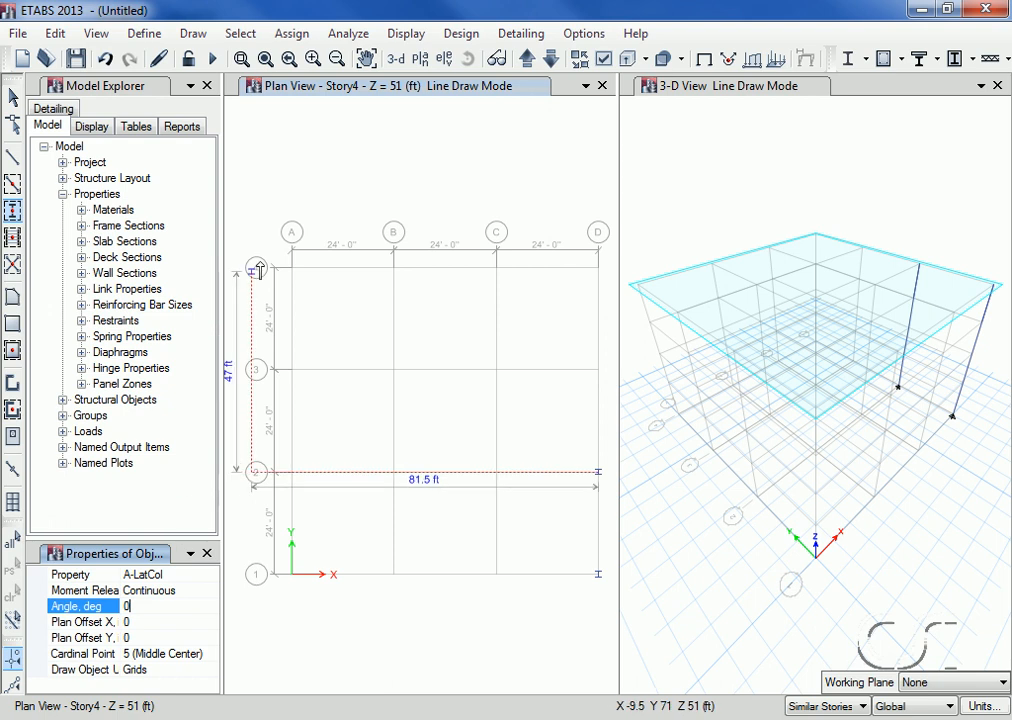
mouse_move(270, 238)
left_mouse_down()
mouse_move(291, 272)
mouse_move(362, 492)
mouse_move(453, 601)
mouse_move(518, 612)
left_mouse_up()
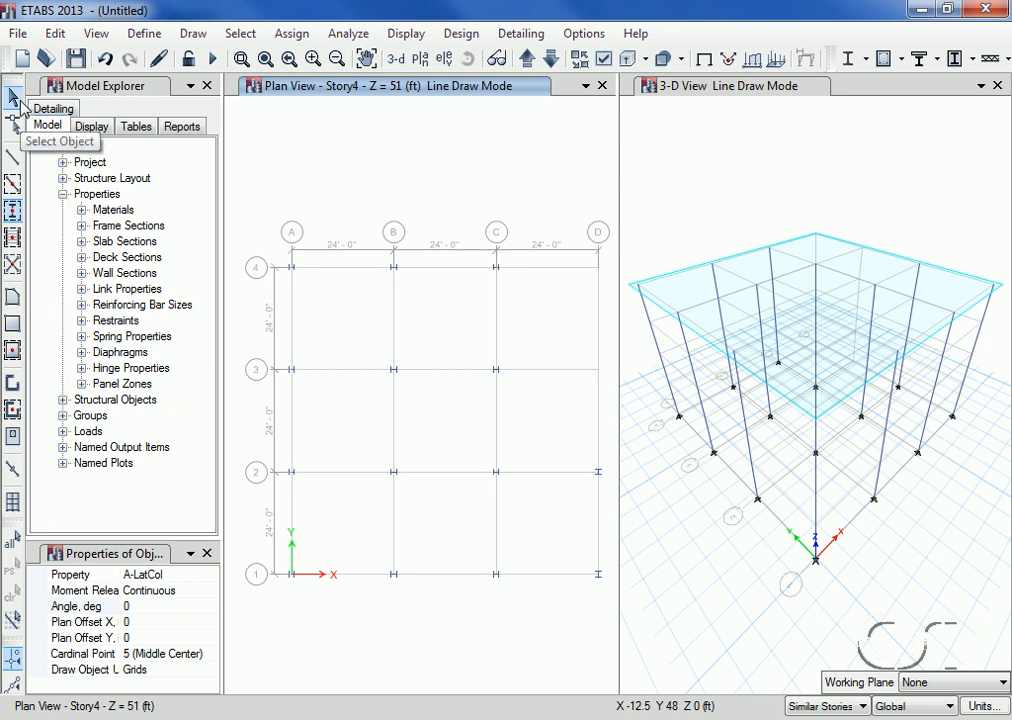
left_click(14, 97)
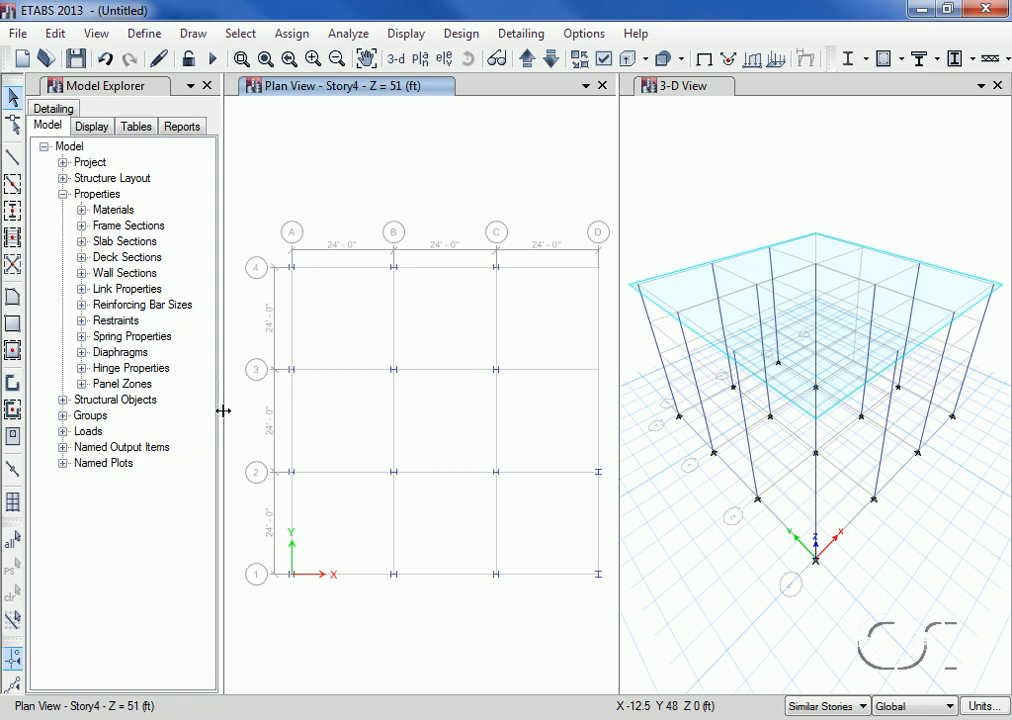
Step: Select the column objects, not the joints, at grid intersections A-2 and B-2 in the Story4 plan view
left_click(295, 477, "ctrl")
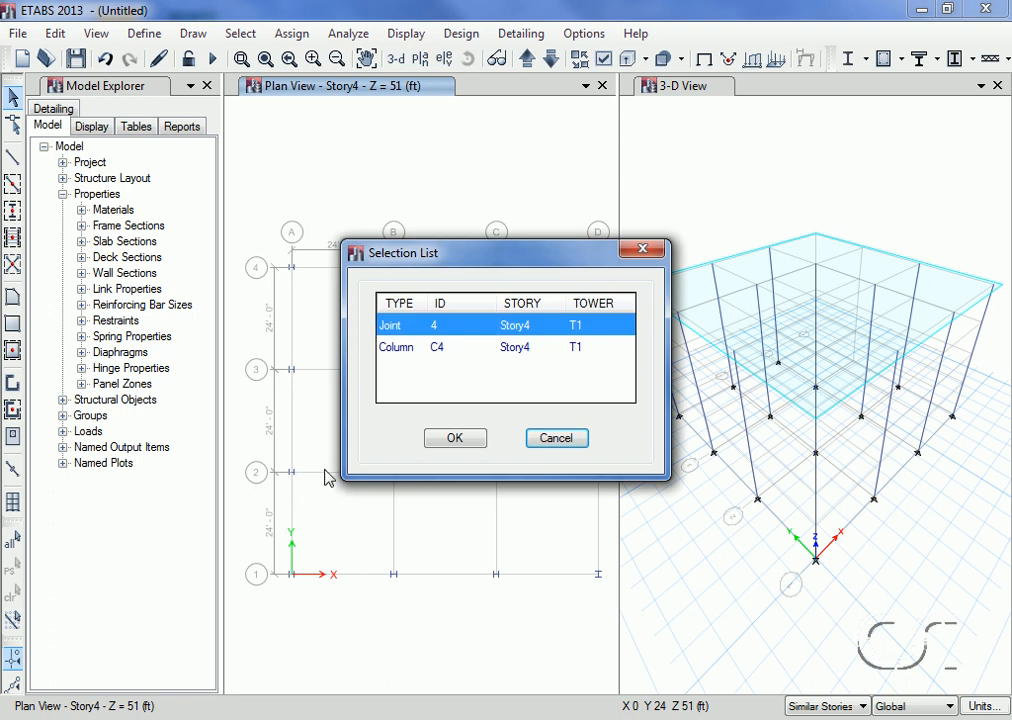
left_click(416, 349)
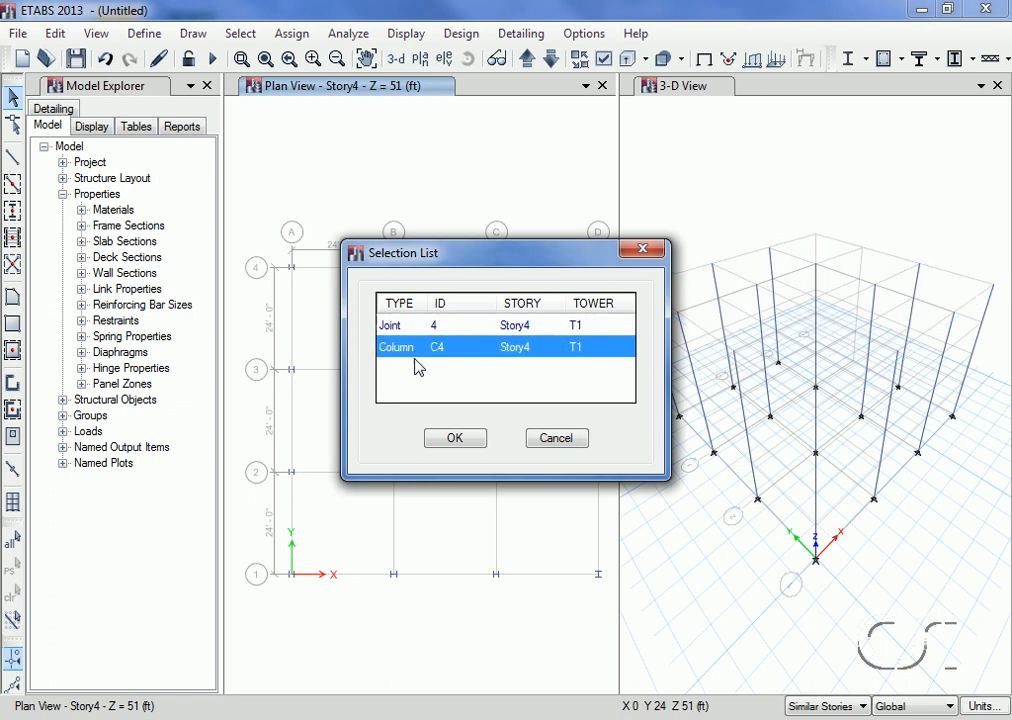
left_click(452, 440)
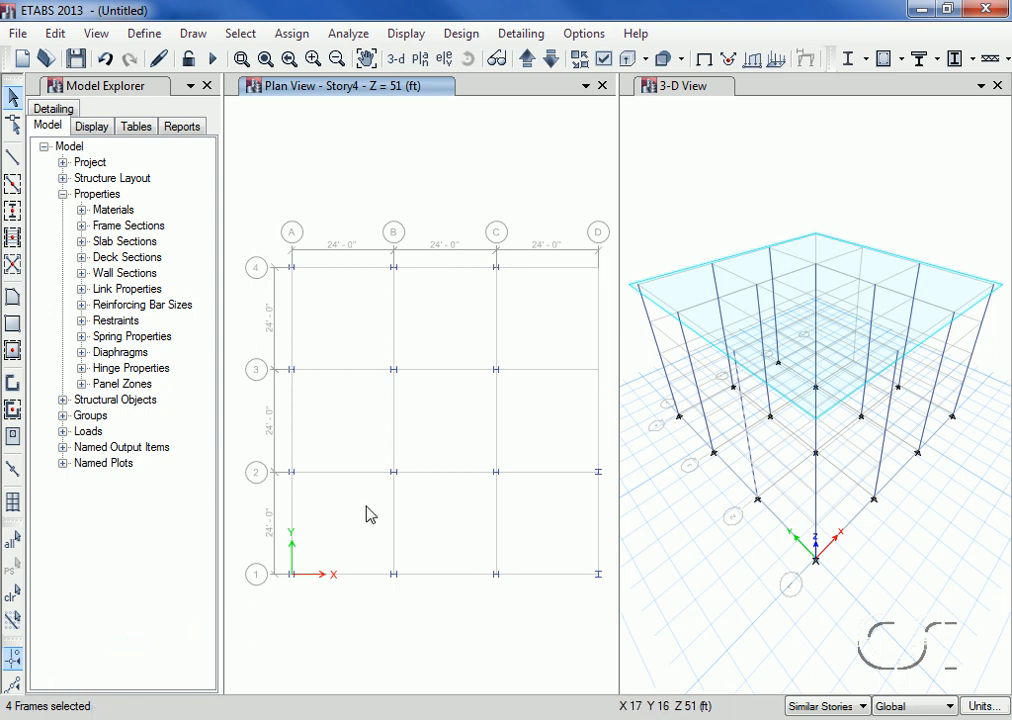
left_click(393, 473, "ctrl")
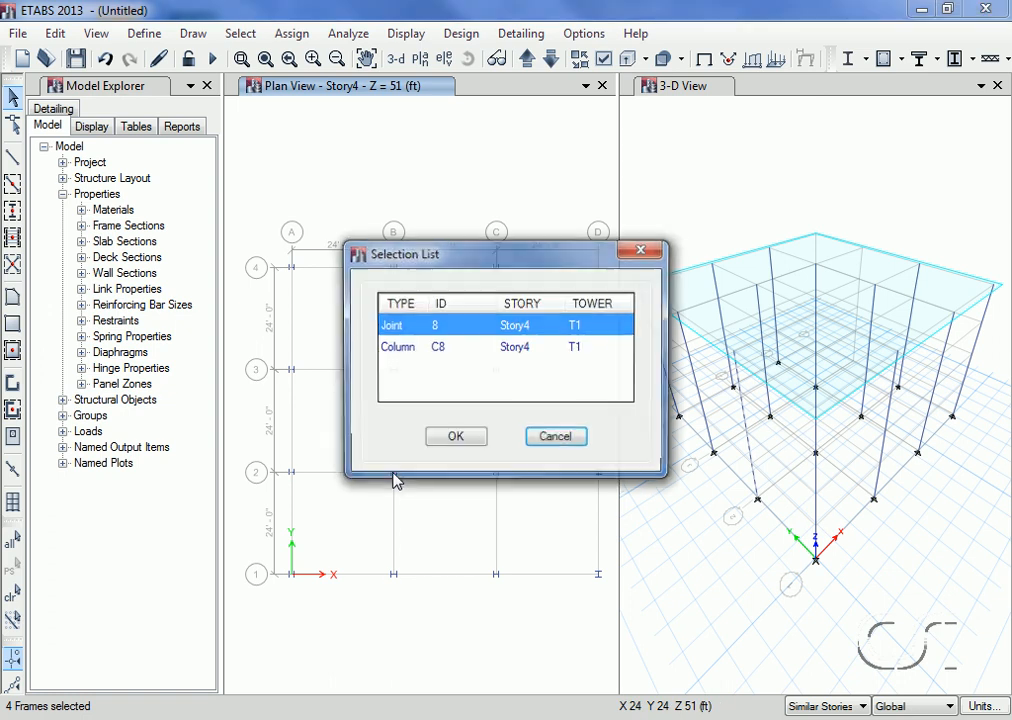
left_click(460, 437)
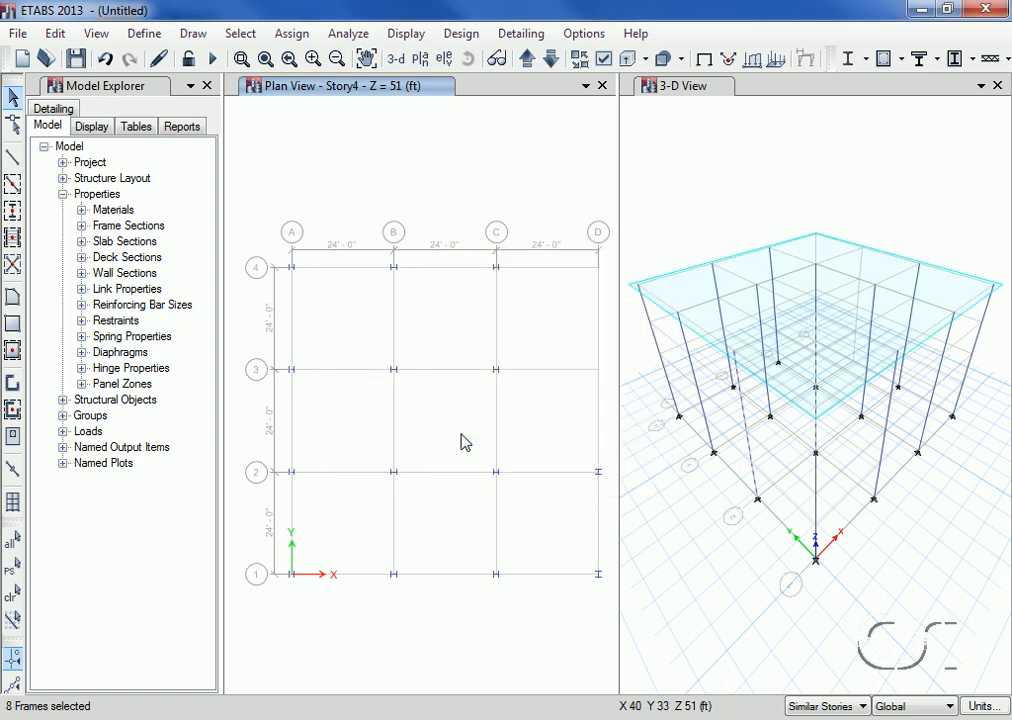
Step: Add the column objects at grid intersections A-3, C-3 and C-4 to the selection
left_click(292, 372)
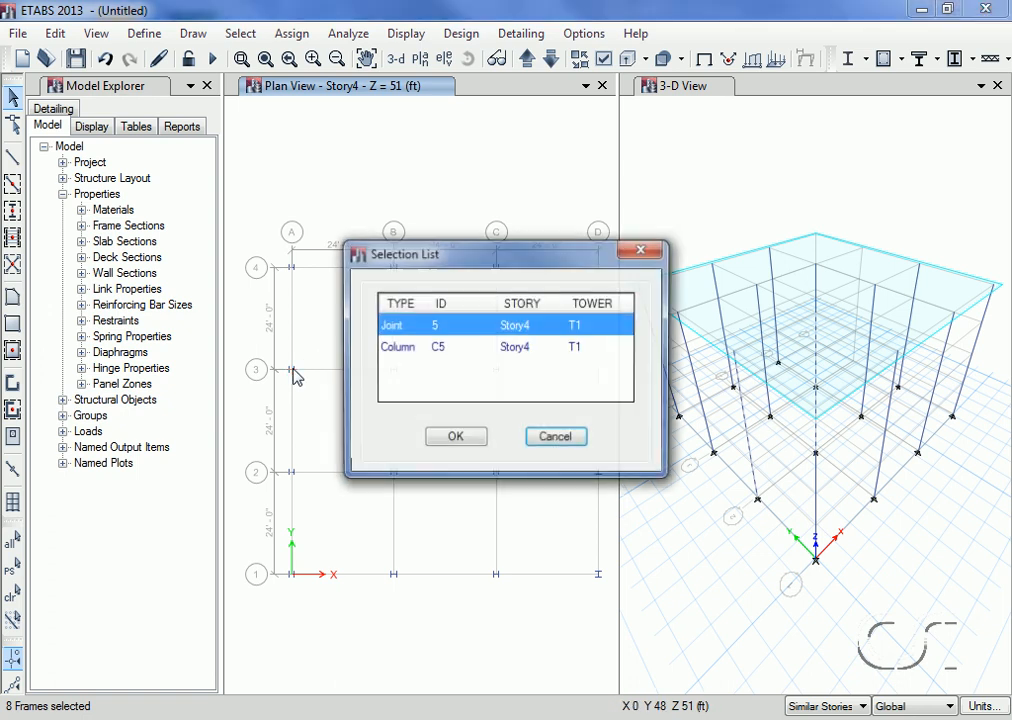
left_click(400, 348)
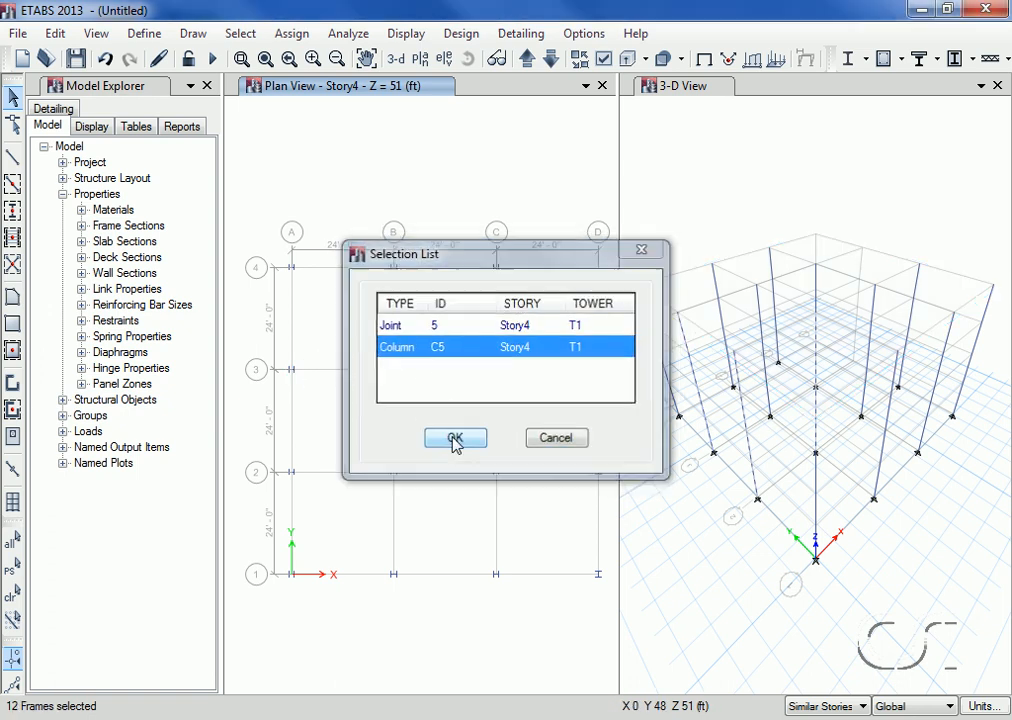
left_click(455, 440)
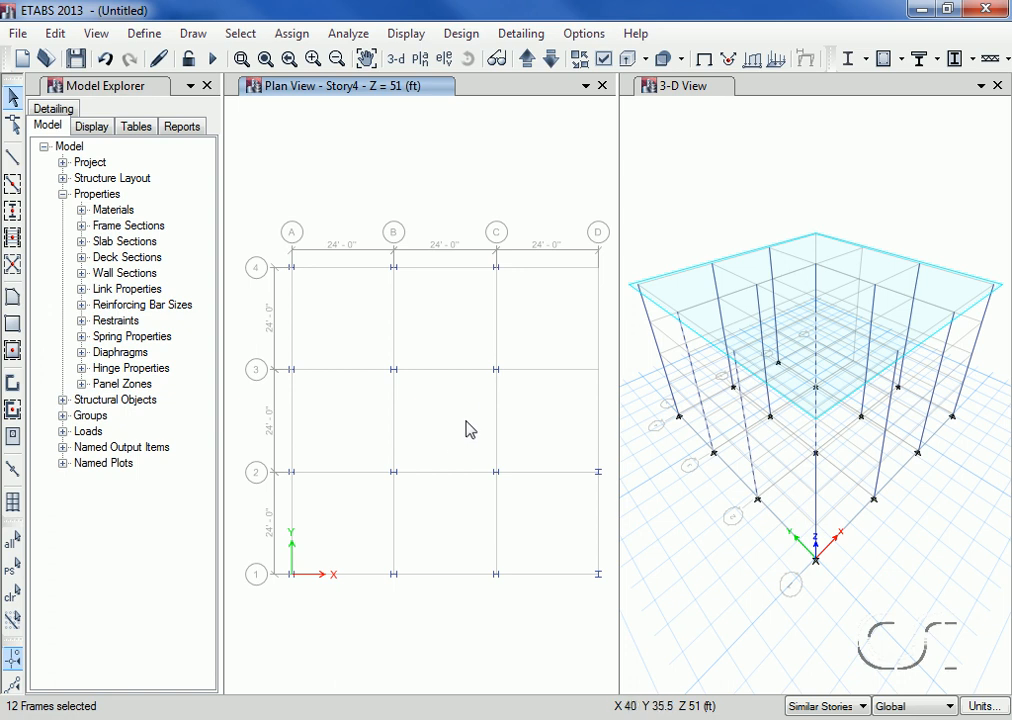
left_click(497, 372, "ctrl")
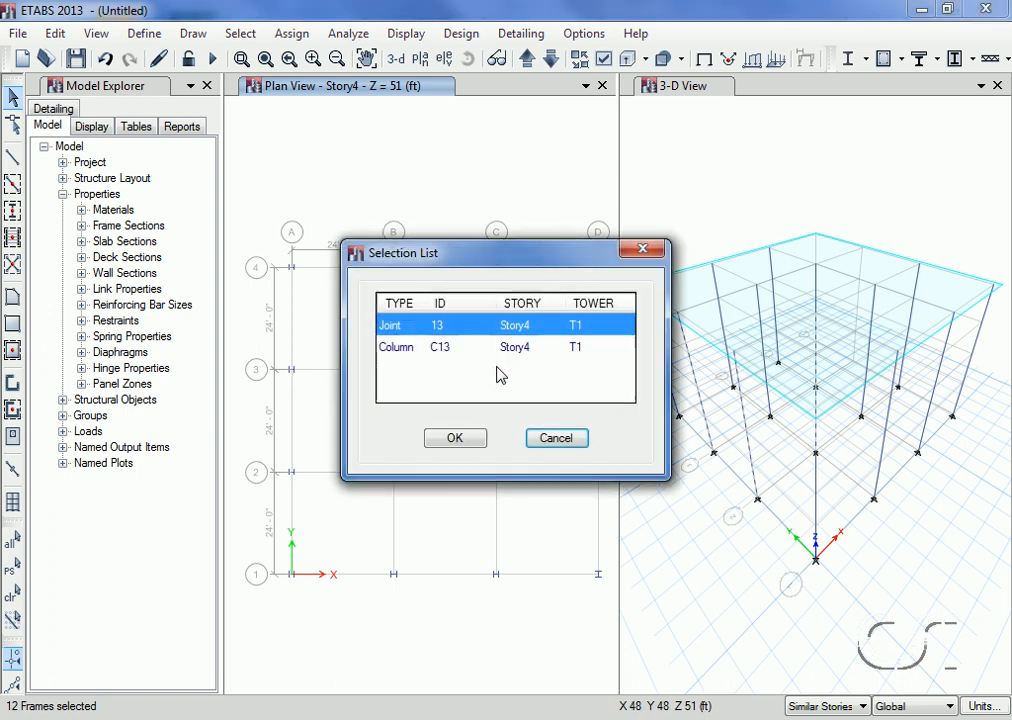
left_click(484, 350)
left_click(456, 439)
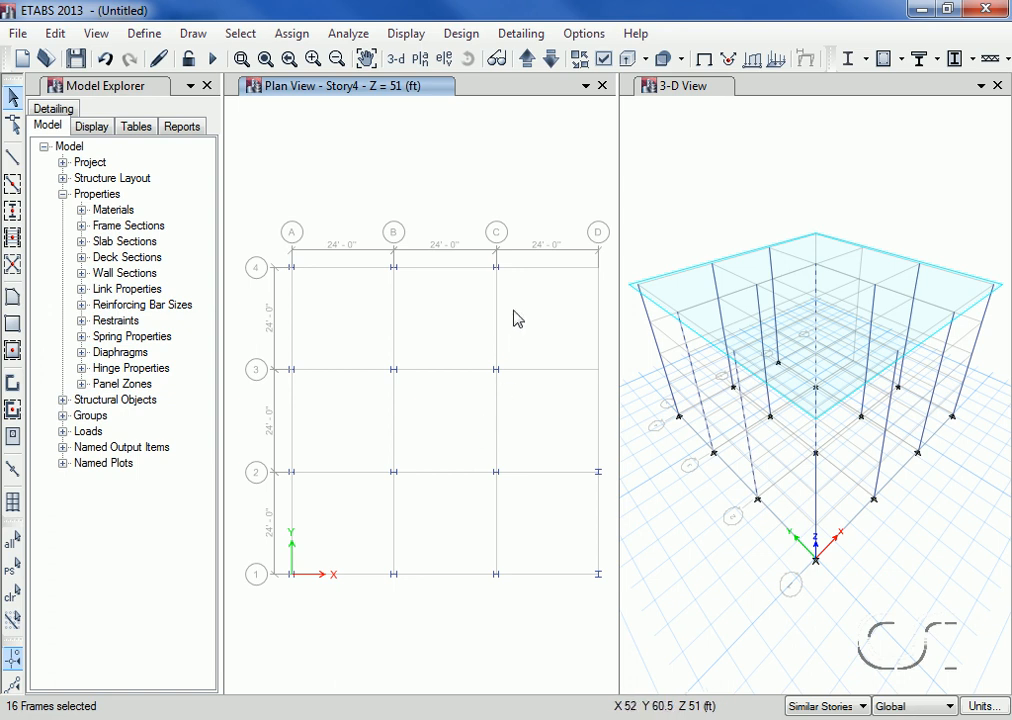
left_click(497, 271, "ctrl")
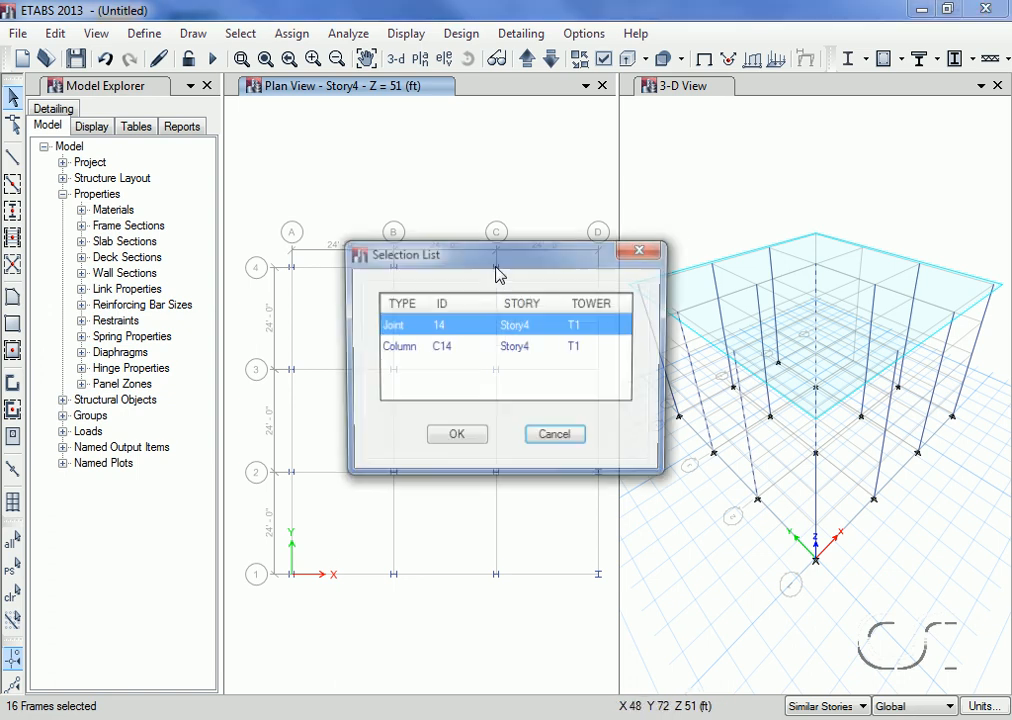
left_click(463, 346)
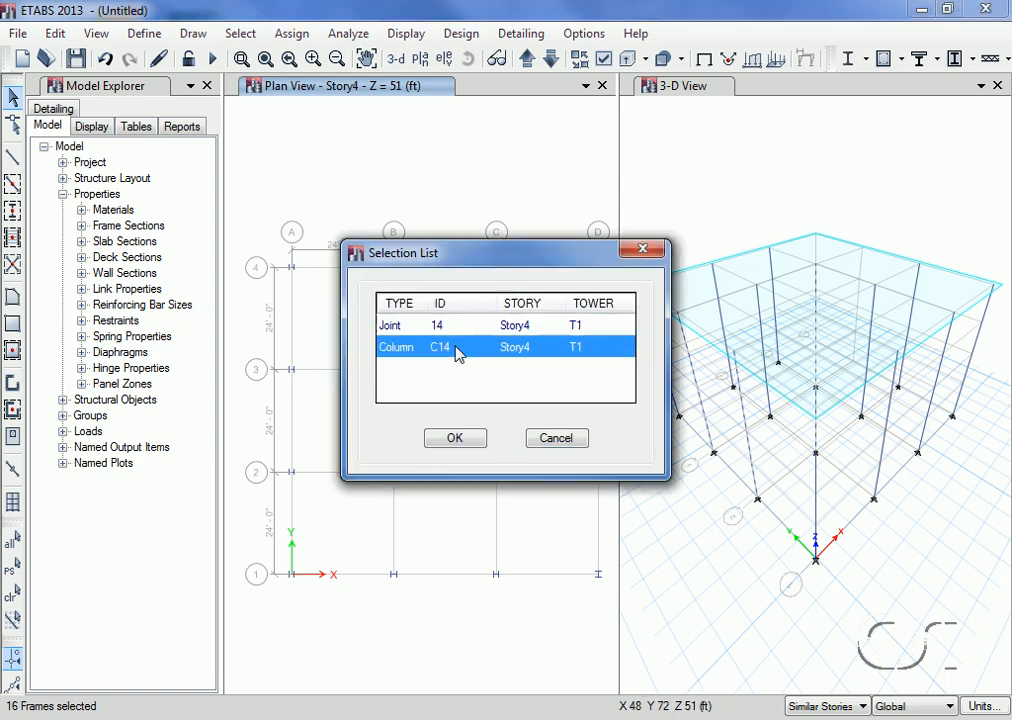
left_click(458, 442)
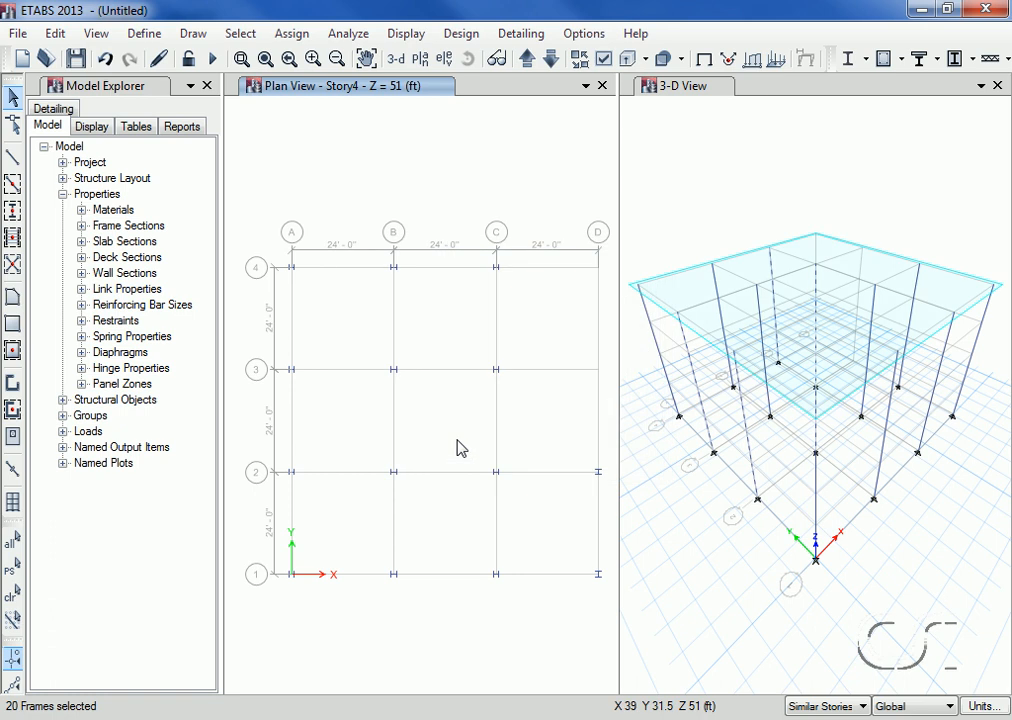
Step: Orient the selected columns' local axes with grid system G1 and major direction Y, then clear the display of assigns
left_click(291, 34)
mouse_move(310, 83)
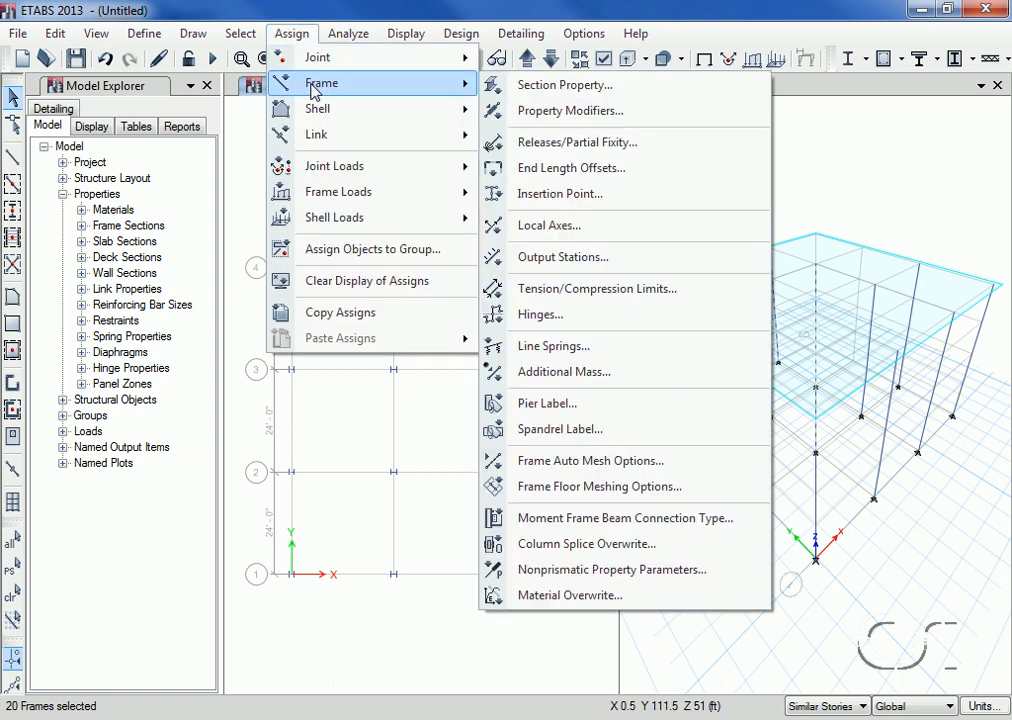
left_click(625, 231)
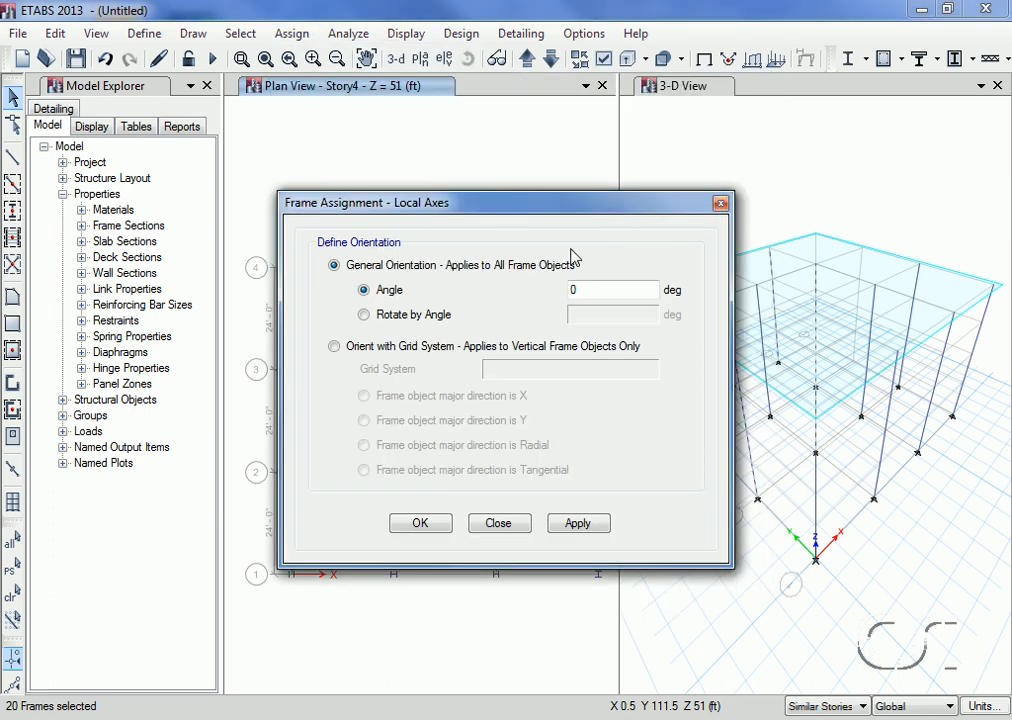
left_click(344, 346)
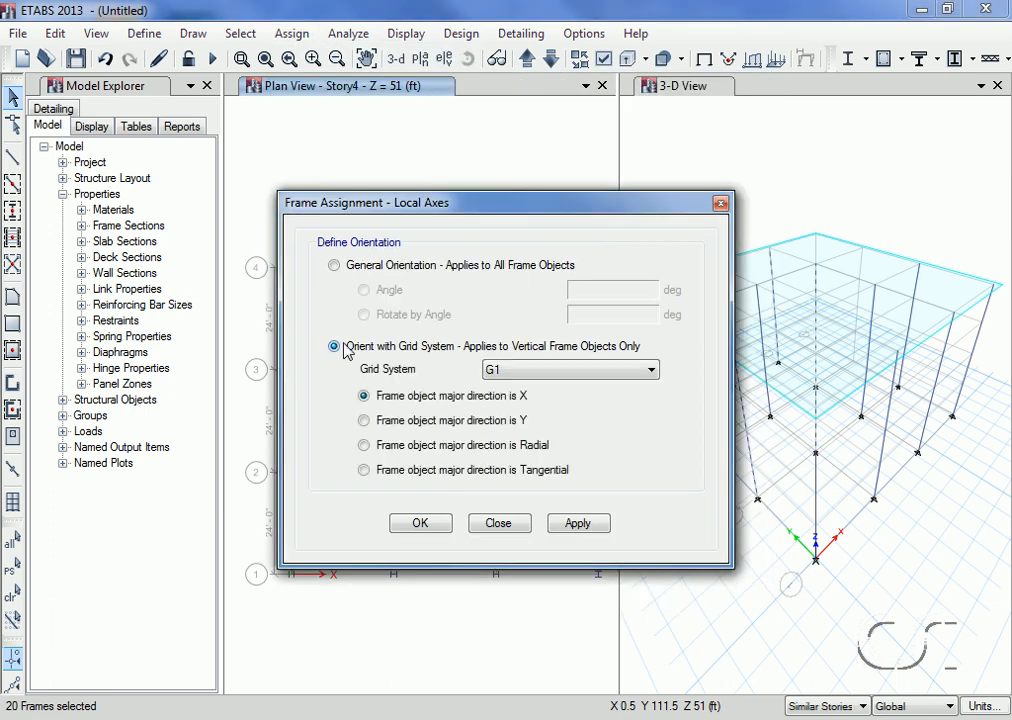
left_click(365, 421)
left_click(576, 525)
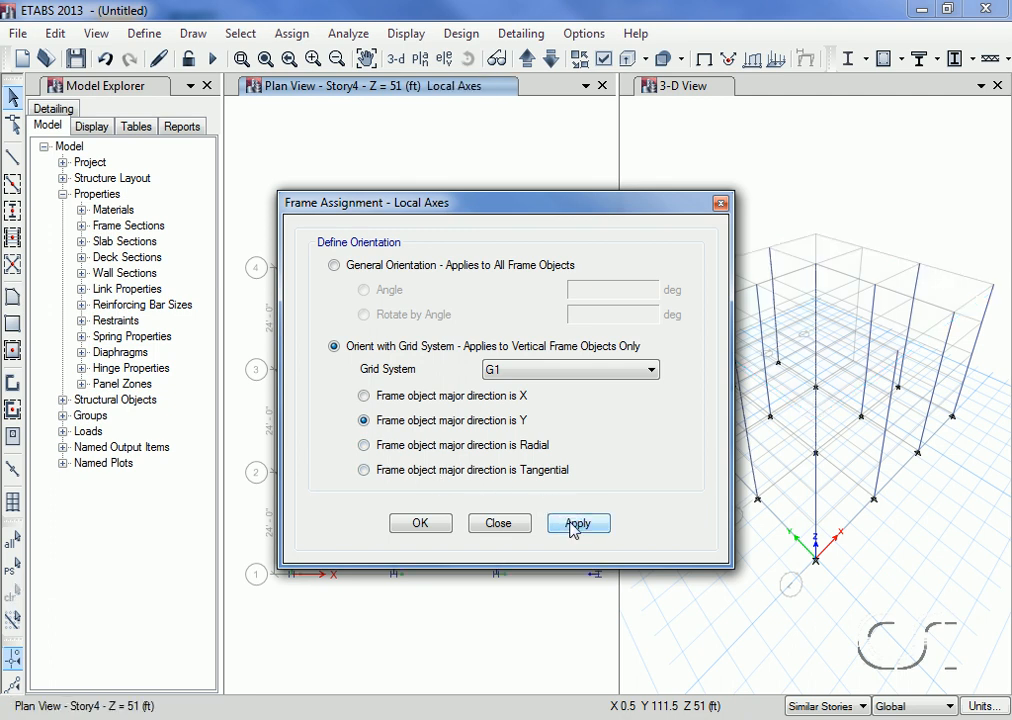
left_click(430, 529)
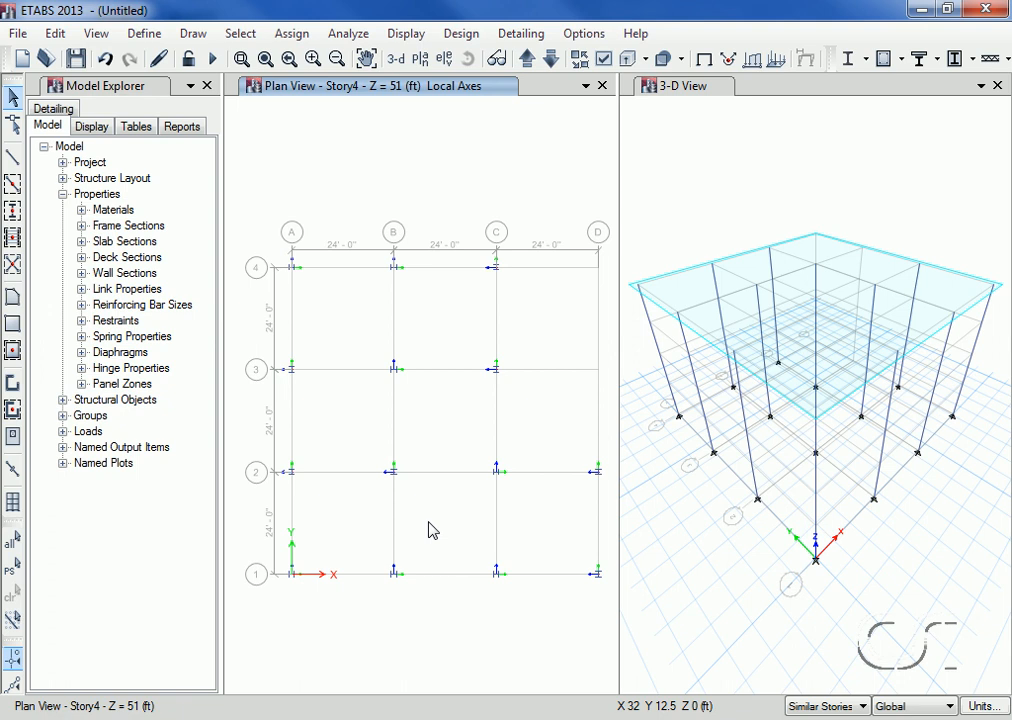
left_click(289, 36)
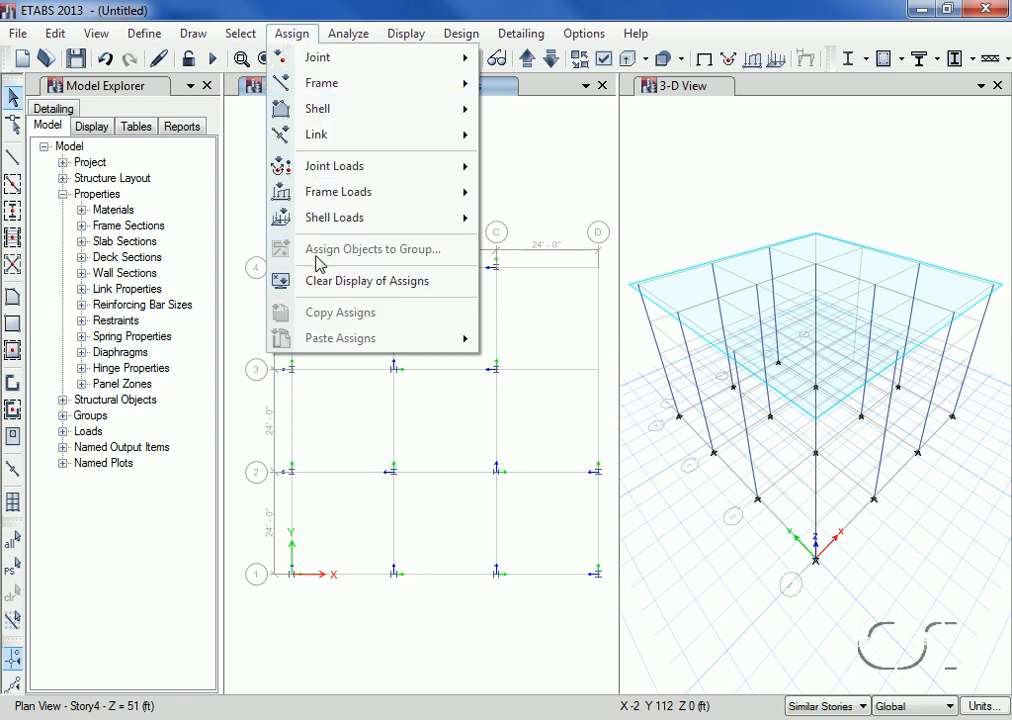
left_click(434, 283)
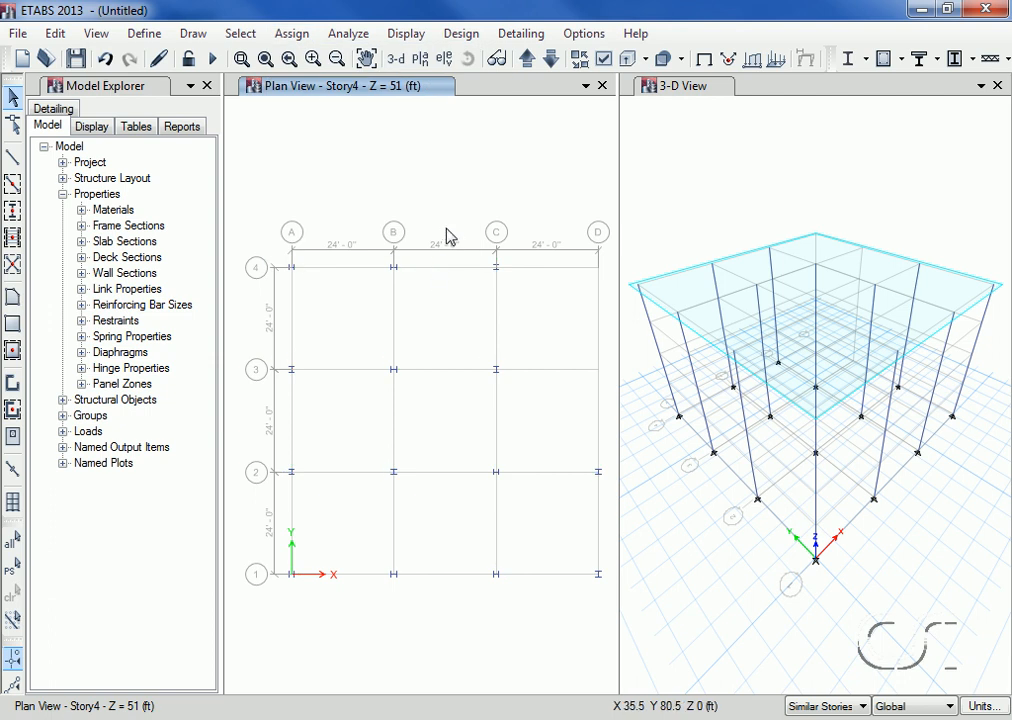
Step: Turn on Extrude Frames in the view options for all windows, and save the model
left_click(603, 60)
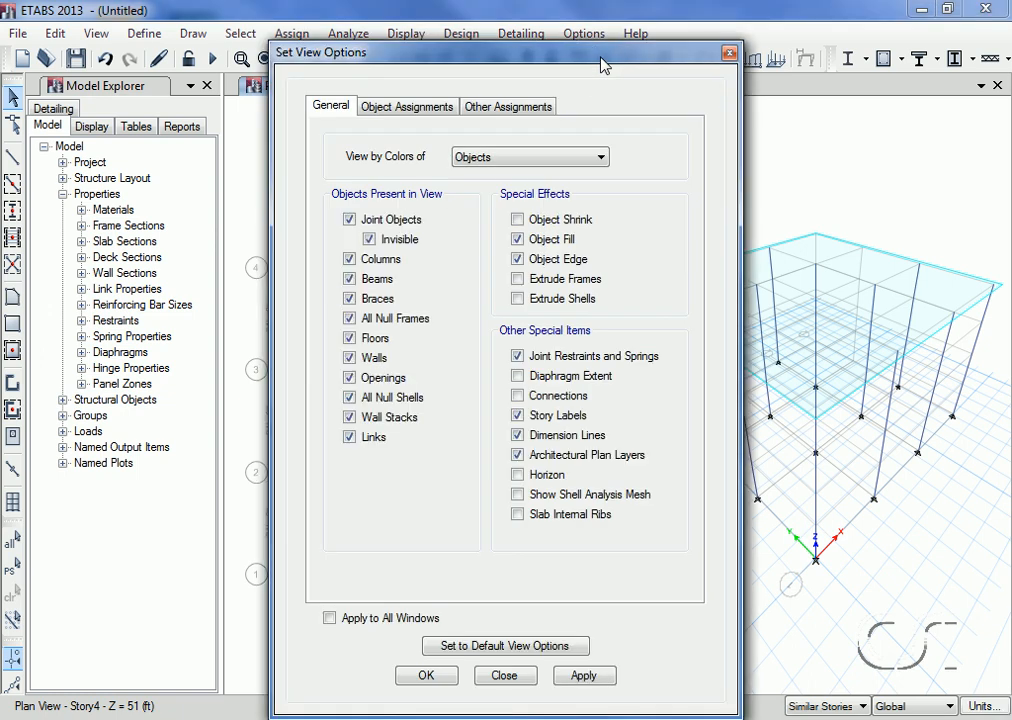
left_click_drag(603, 62, 598, 36)
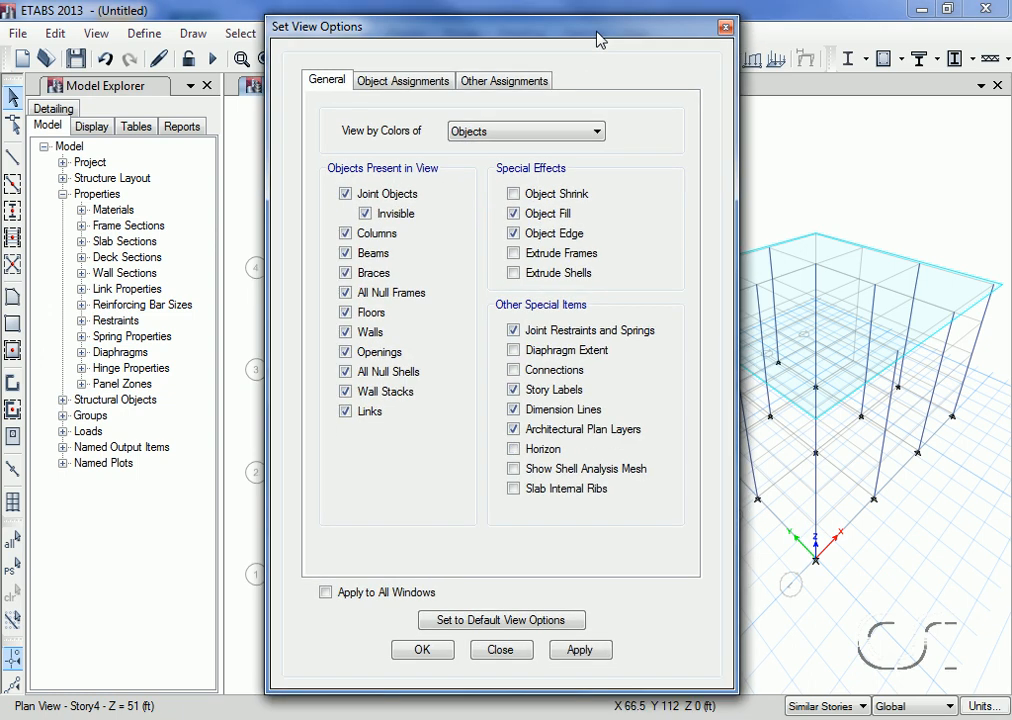
left_click(526, 257)
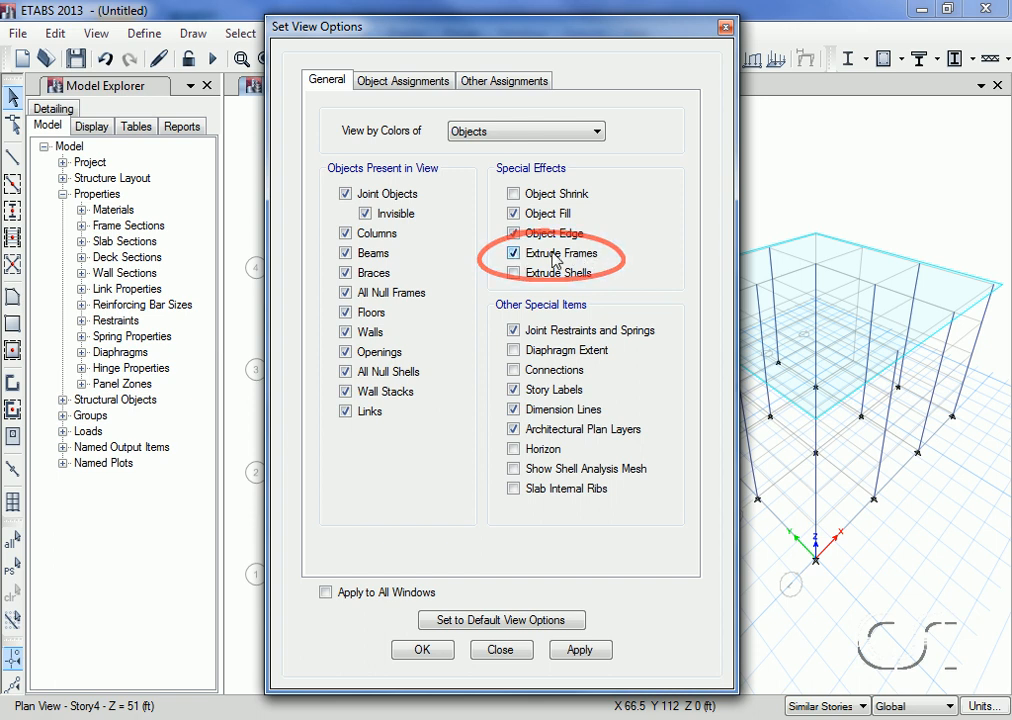
left_click(327, 593)
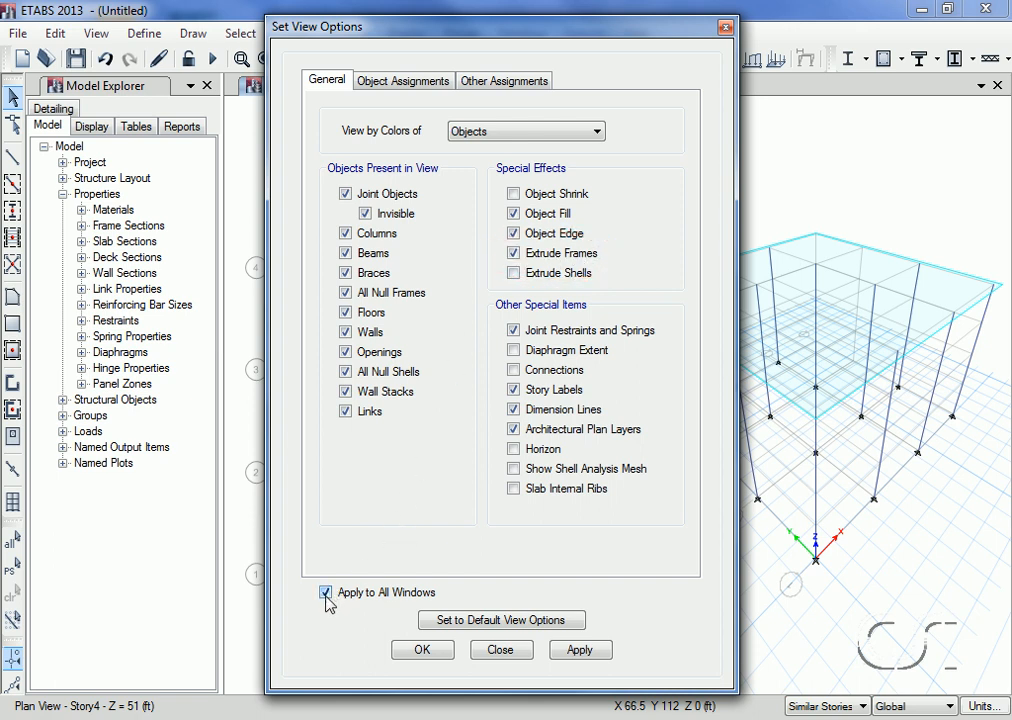
left_click(422, 650)
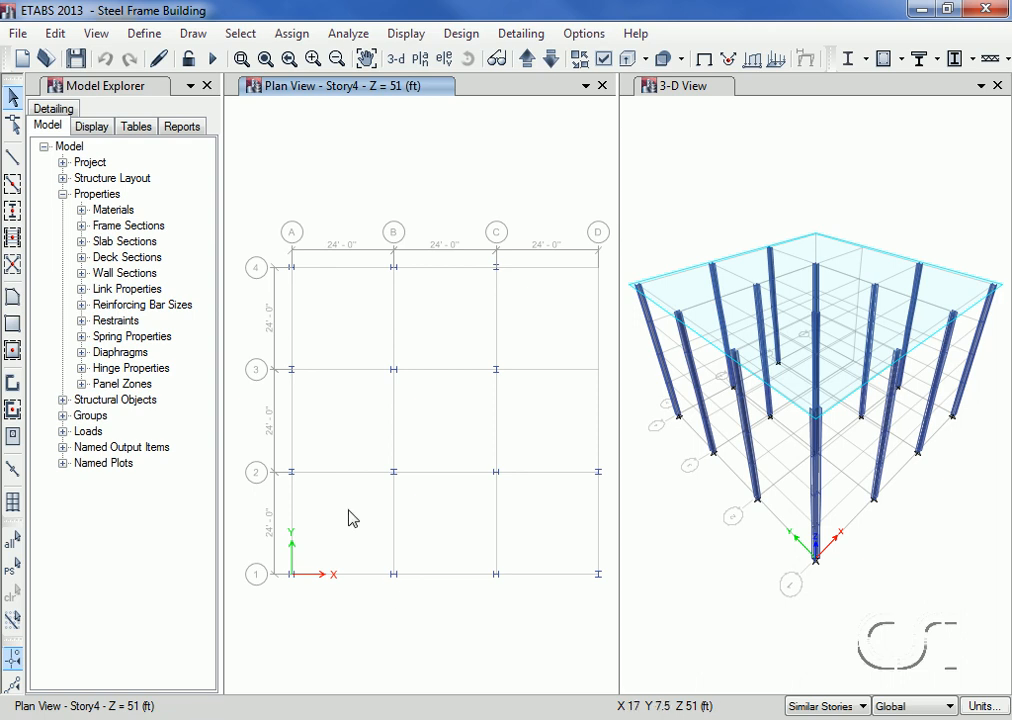
left_click(18, 34)
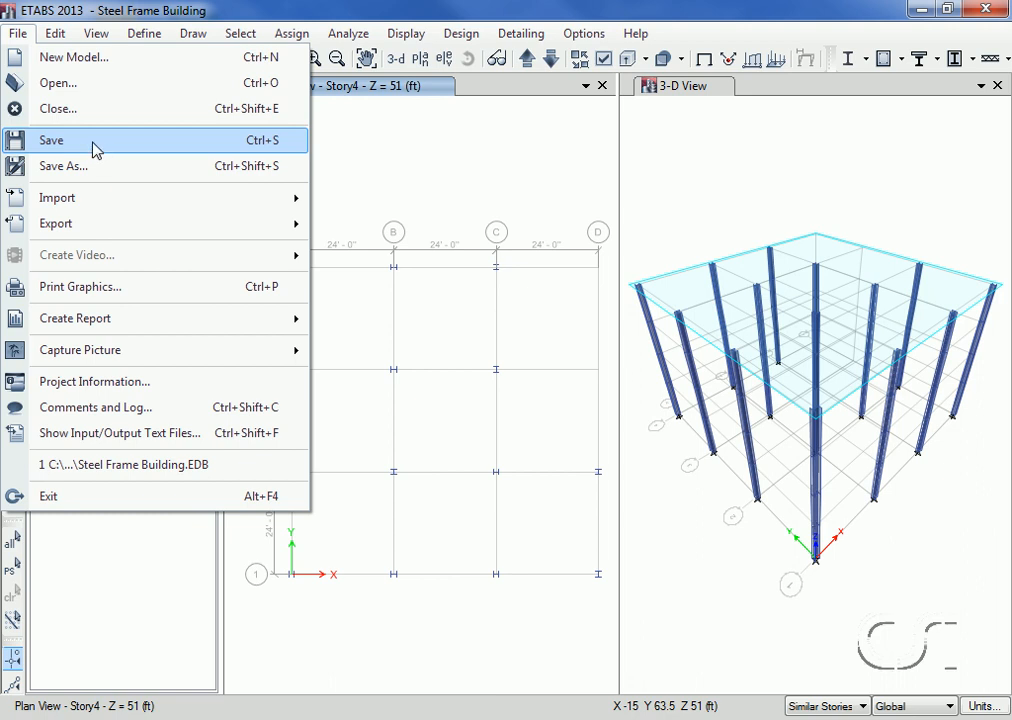
left_click(55, 141)
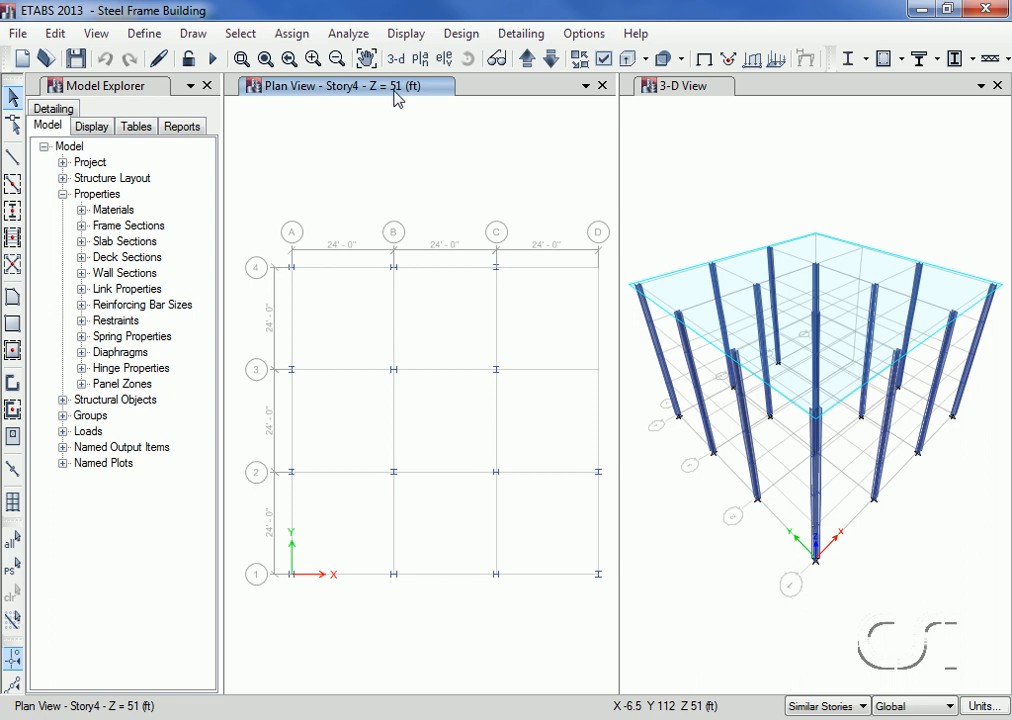
Step: Quick draw AUTOLATBM beams along the grid lines around bay C-D/1-2, and along all grid lines between A and C
left_click(12, 188)
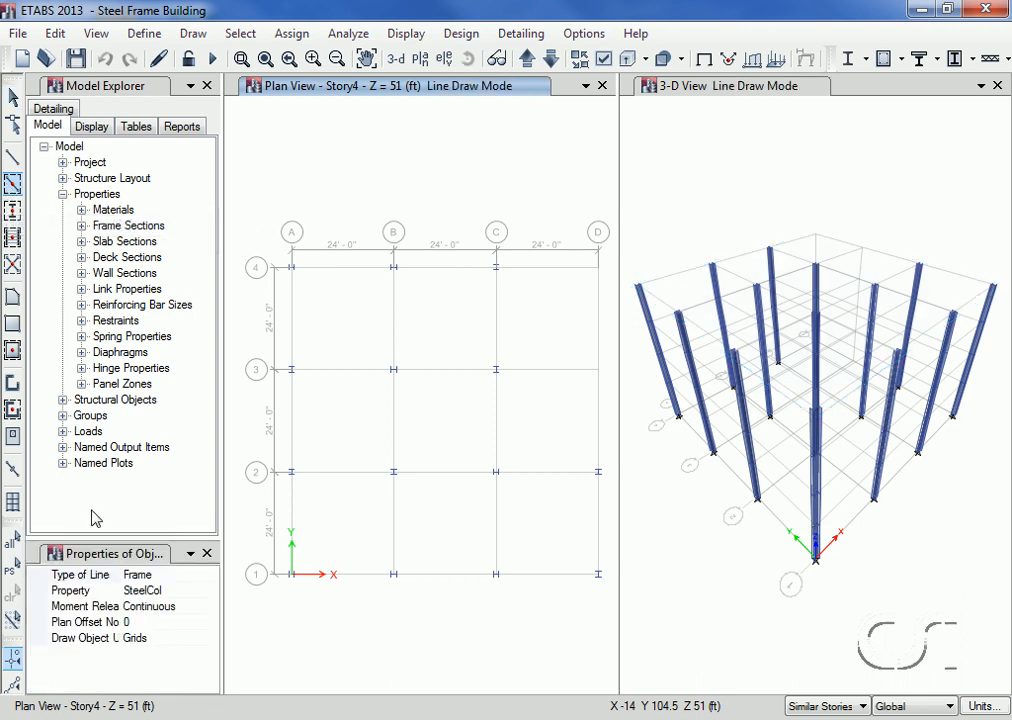
left_click(172, 591)
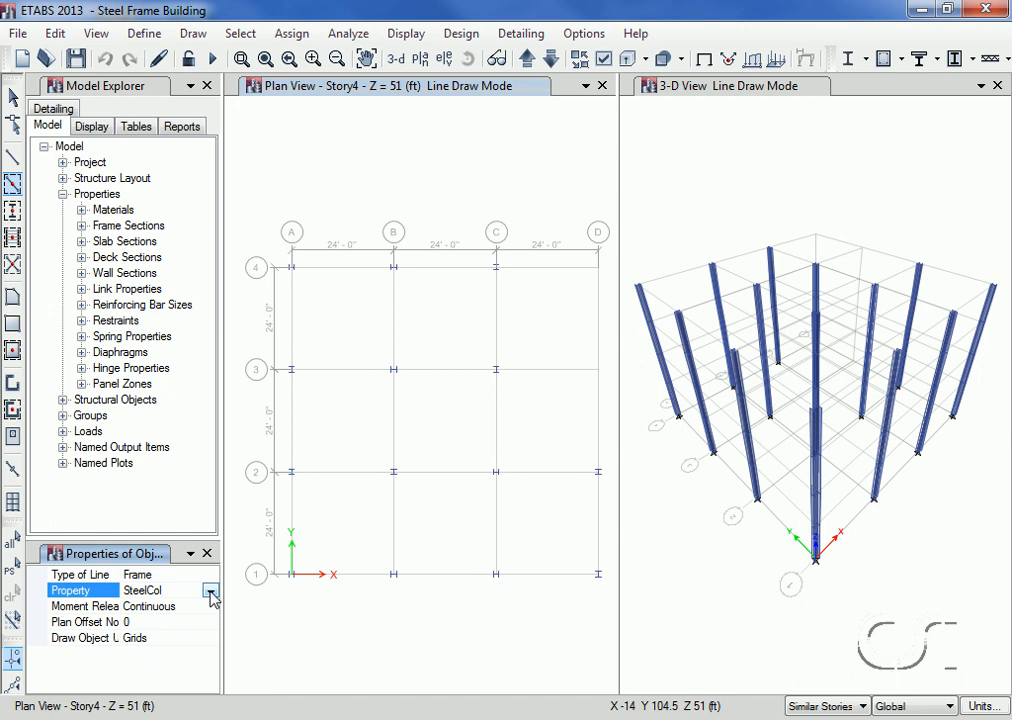
left_click(210, 592)
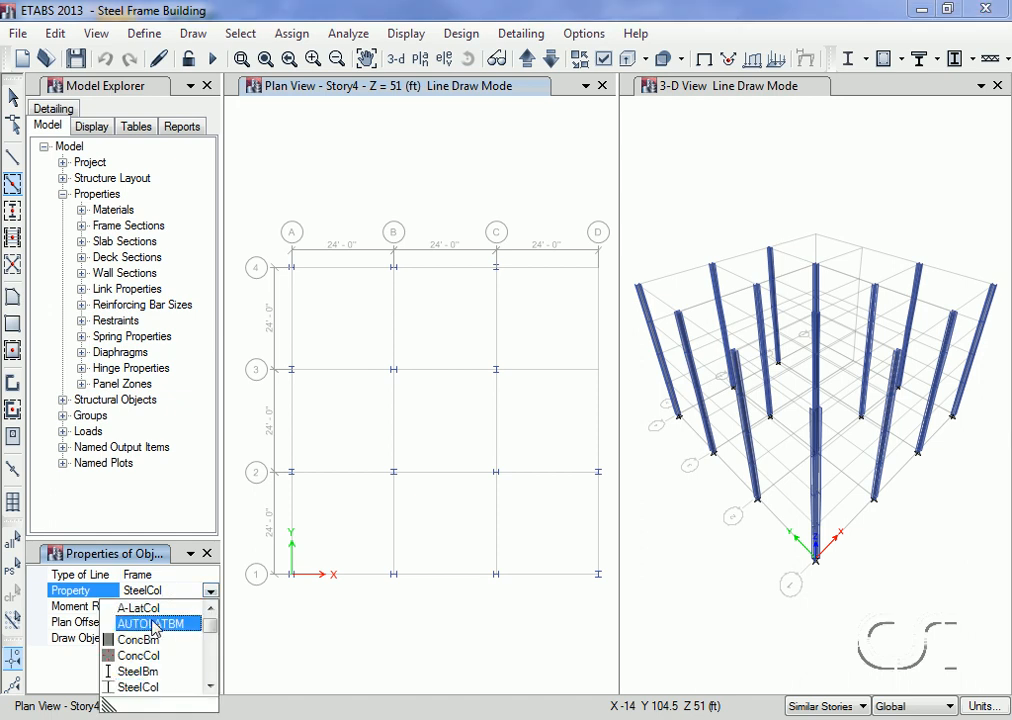
left_click(152, 624)
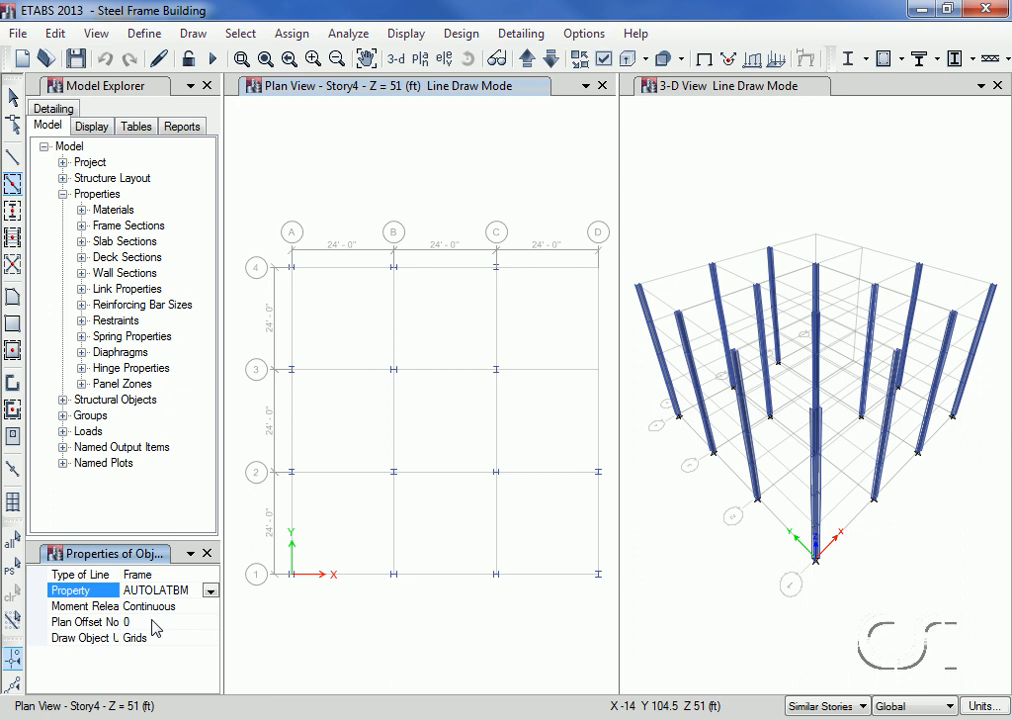
left_click(595, 523)
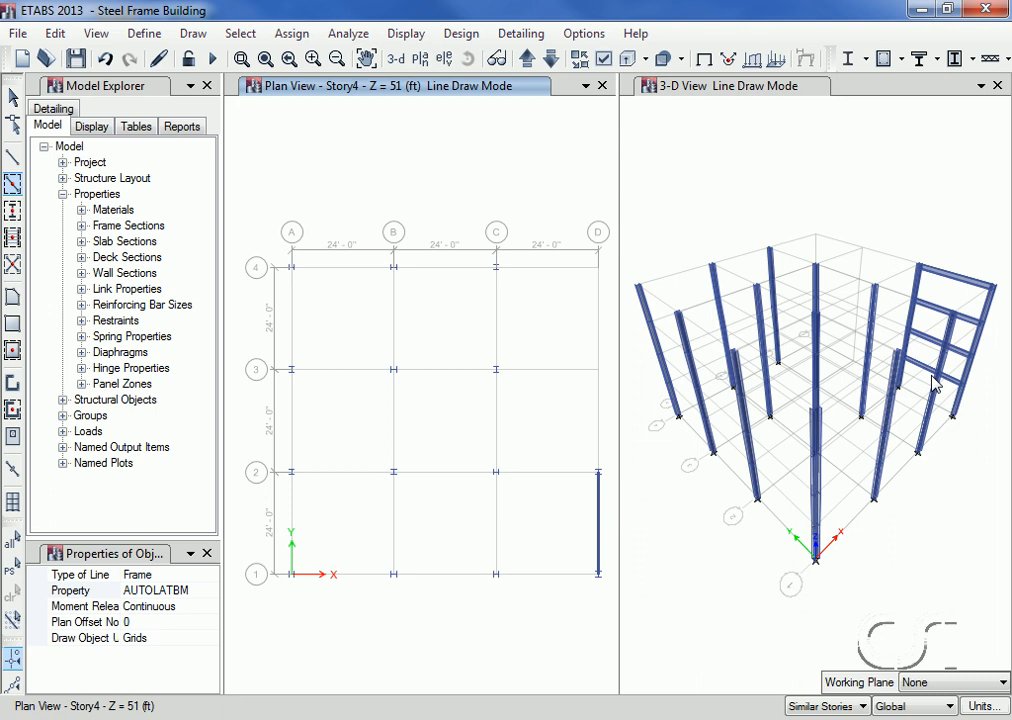
left_click(566, 578)
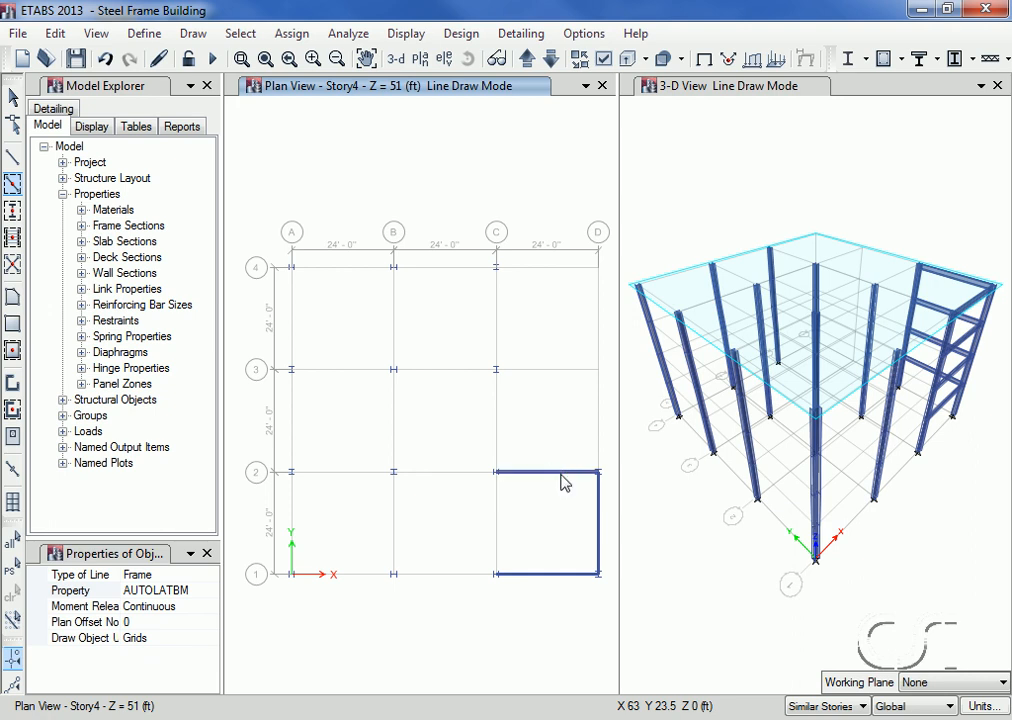
left_click(561, 480)
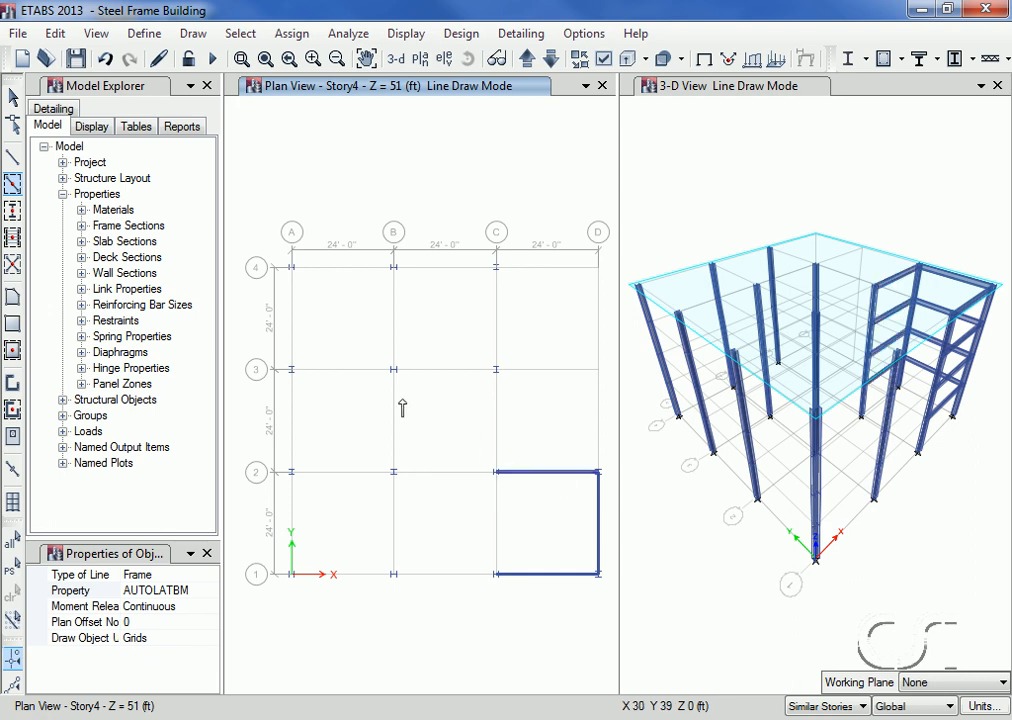
mouse_move(268, 238)
left_mouse_down()
mouse_move(312, 402)
mouse_move(376, 513)
mouse_move(518, 599)
left_mouse_up()
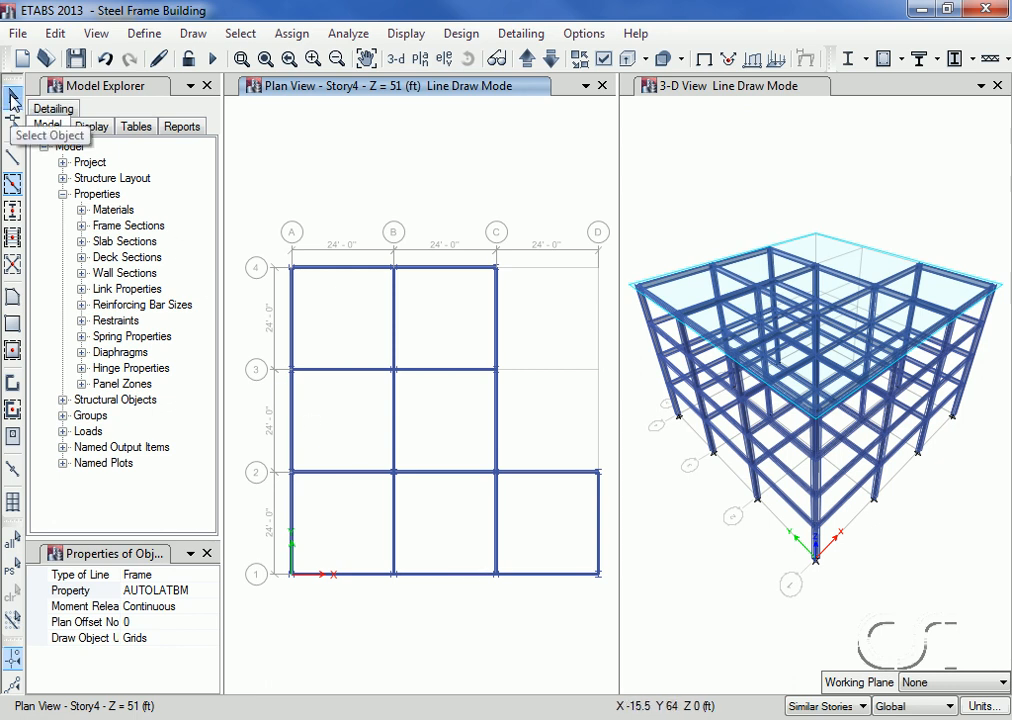
left_click(13, 100)
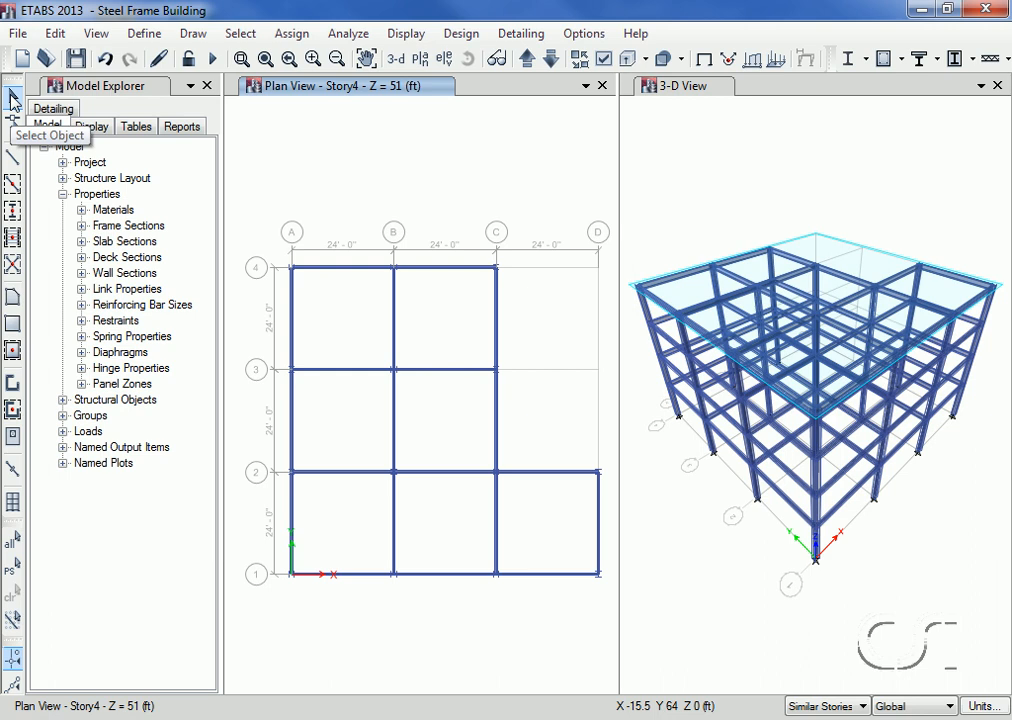
Step: Delete the beam on grid line C between grid lines 2 and 3 on all similar stories
left_click(497, 412)
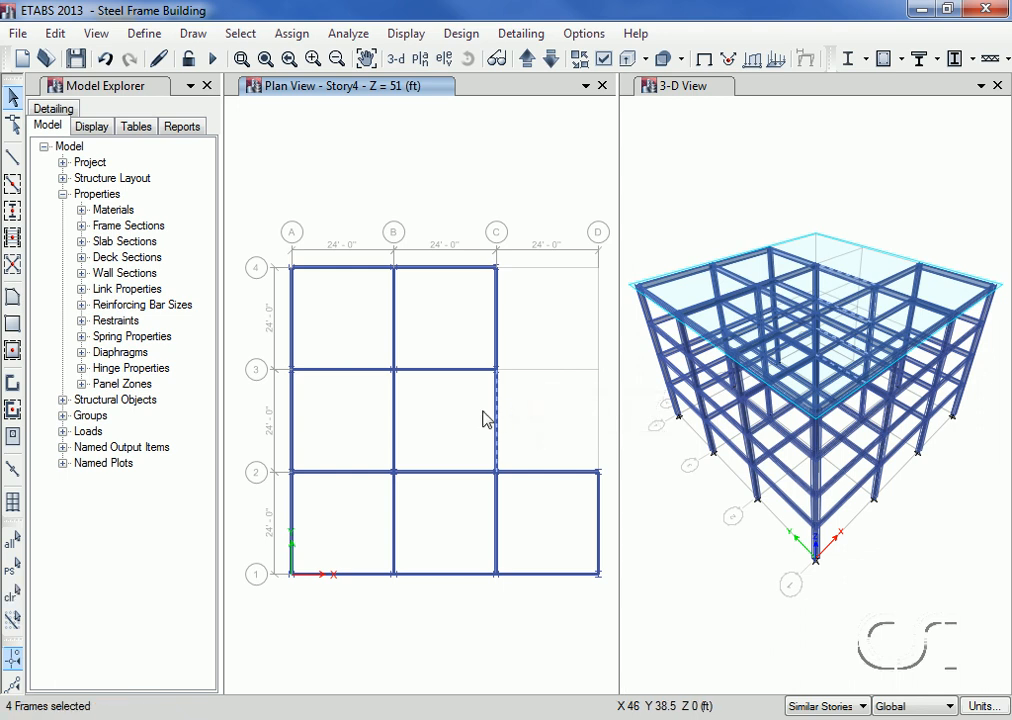
left_click(58, 36)
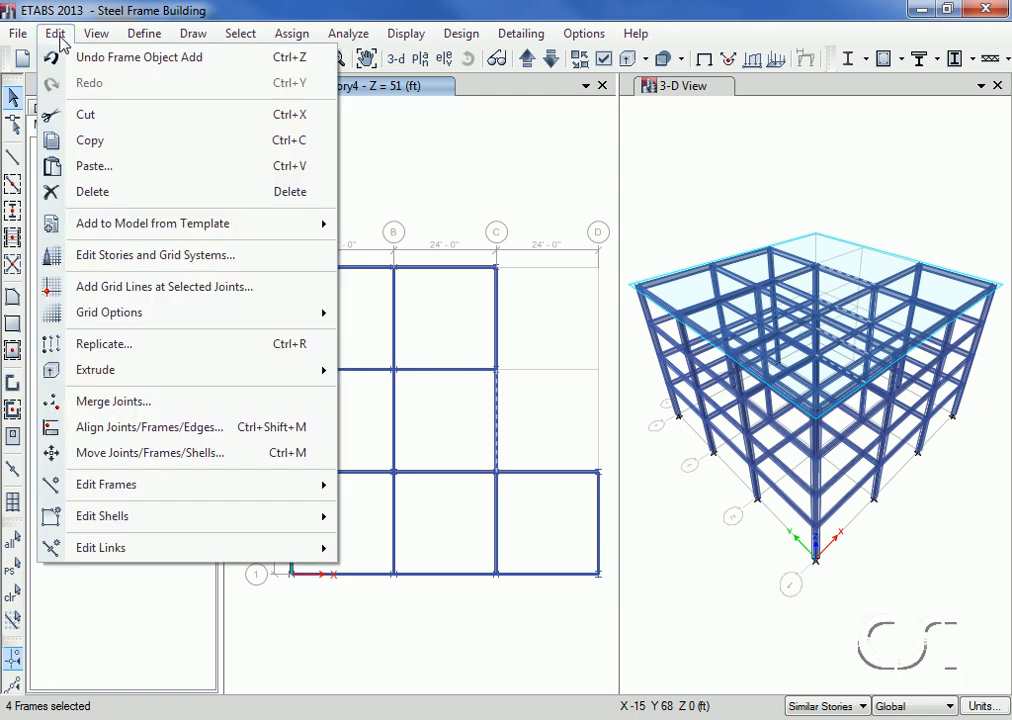
left_click(86, 193)
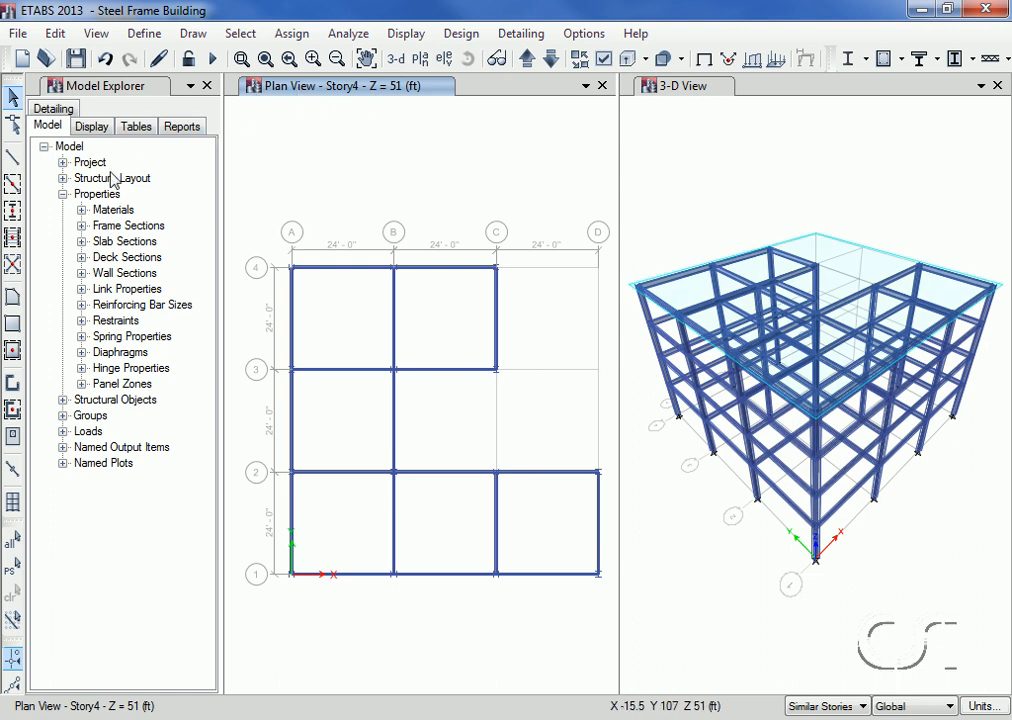
Step: Quick draw pinned A-CompBm secondary beams, three per bay and parallel to Y, in bay C-D/1-2 and all bays between A and C
left_click(13, 237)
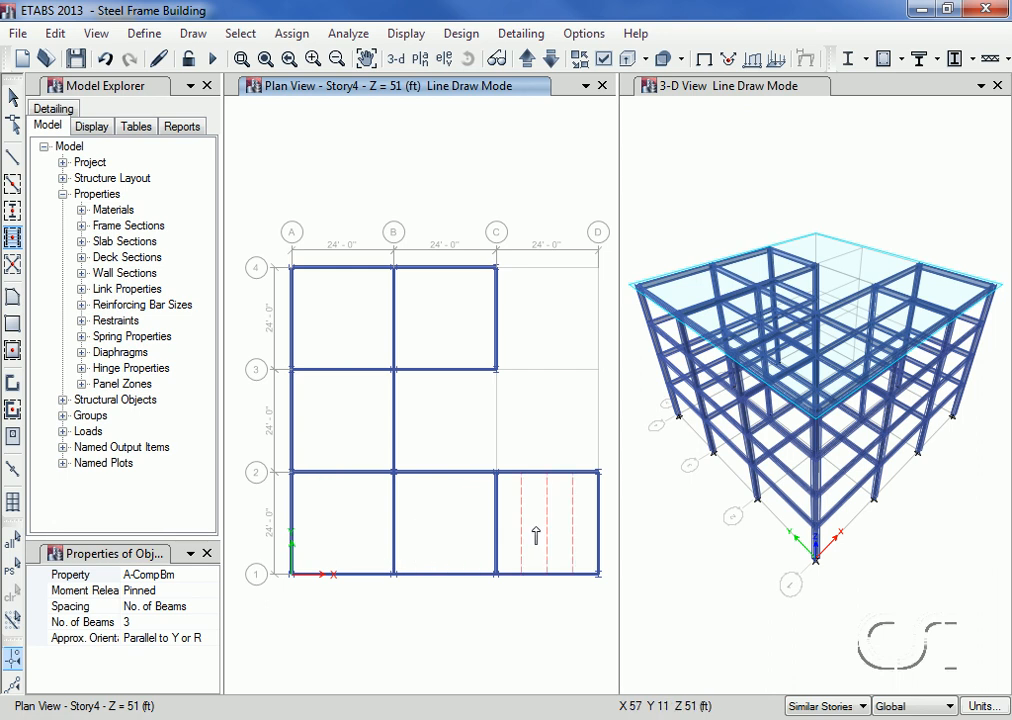
left_click(535, 537)
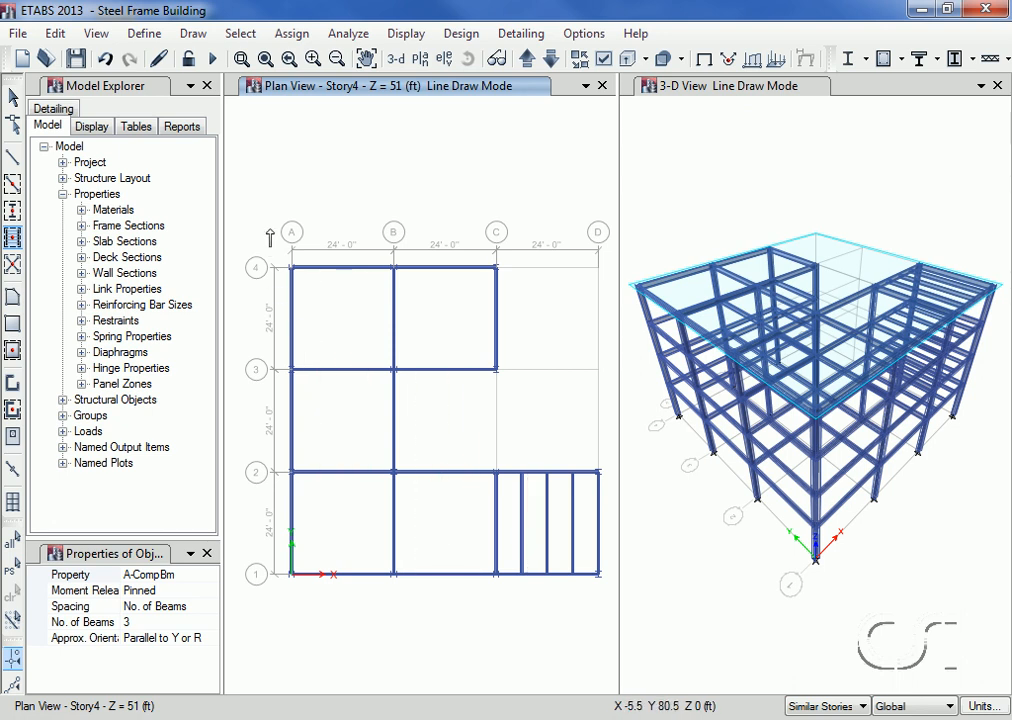
mouse_move(270, 230)
left_mouse_down()
mouse_move(329, 577)
mouse_move(438, 619)
mouse_move(521, 615)
left_mouse_up()
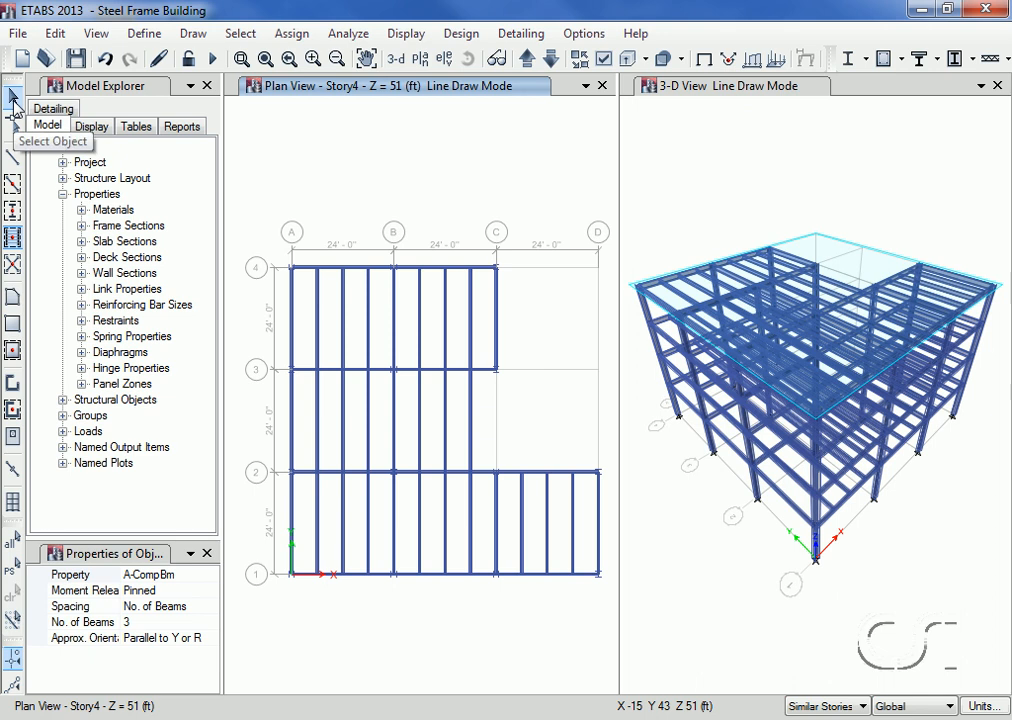
left_click(13, 99)
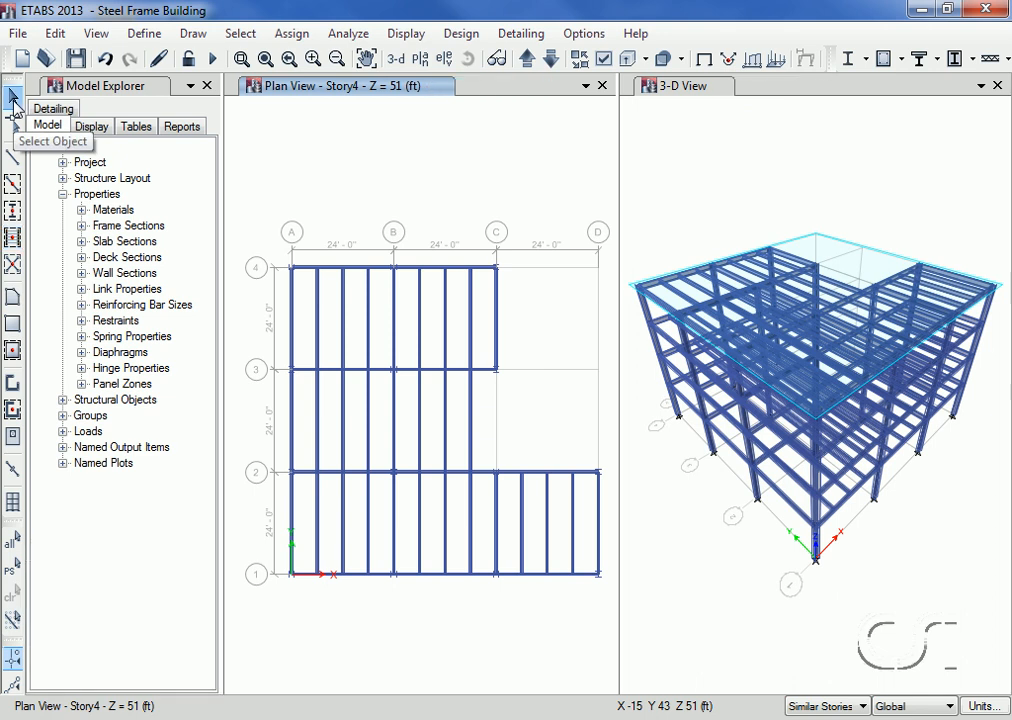
Step: Select the secondary beams in bay B-C between grid lines 2 and 3 with an intersecting line, and delete them
left_click(237, 33)
mouse_move(258, 64)
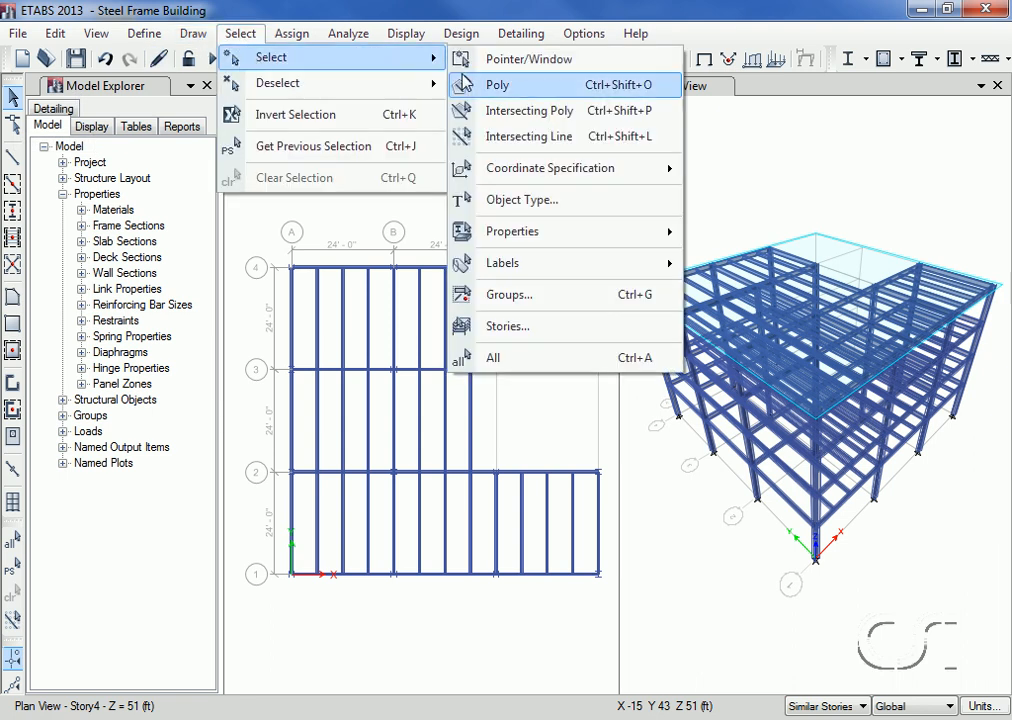
left_click(528, 140)
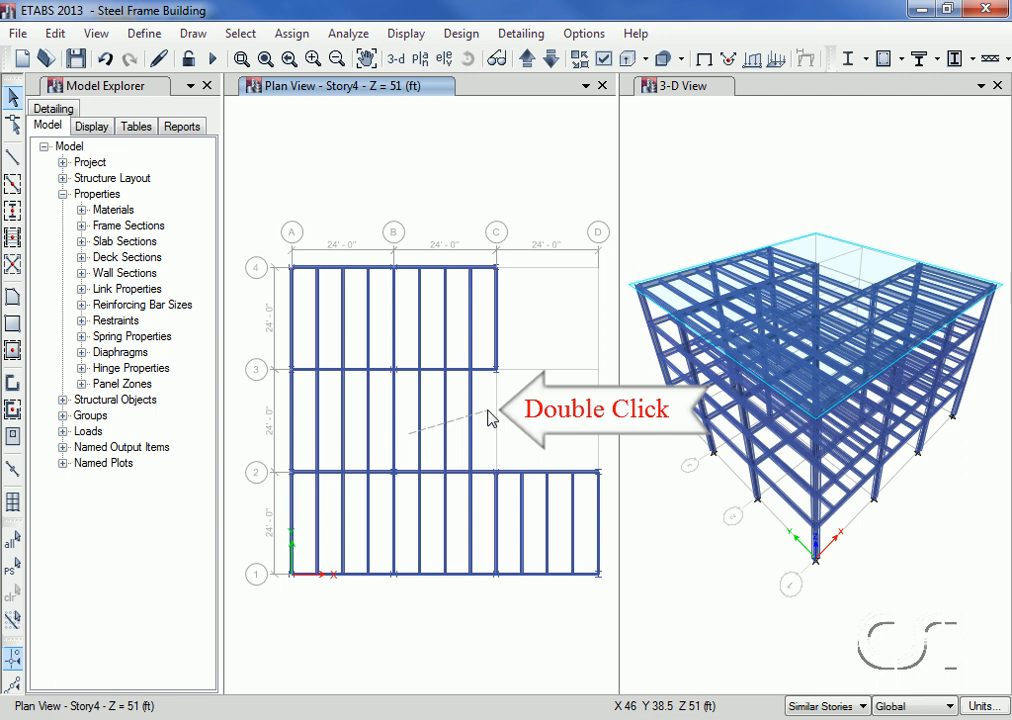
double_click(490, 418)
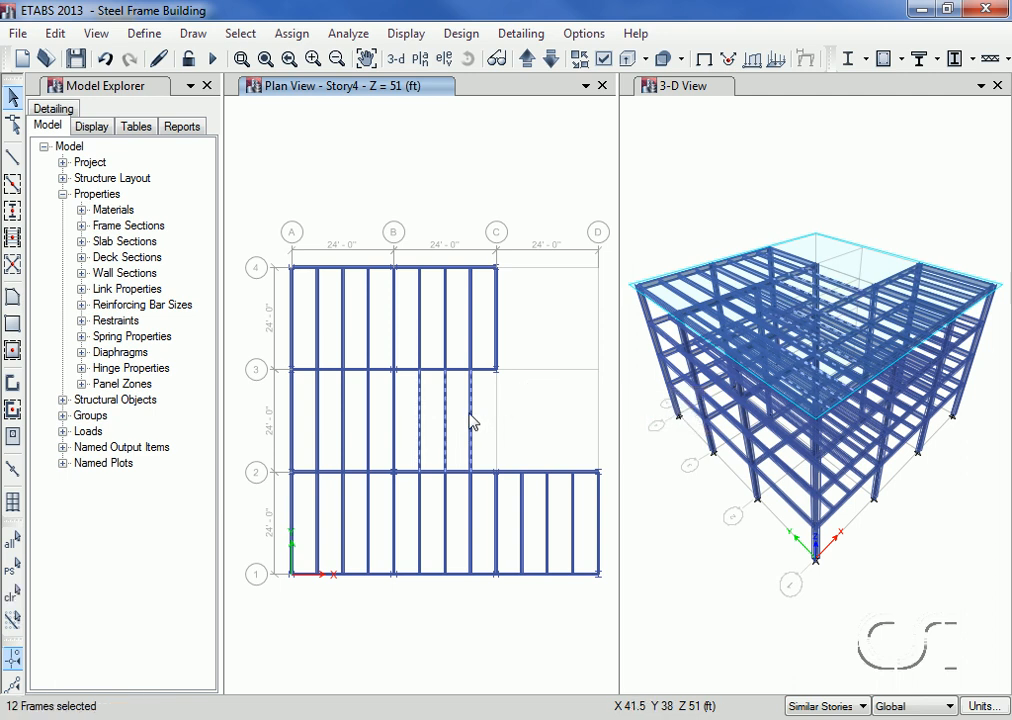
left_click(55, 34)
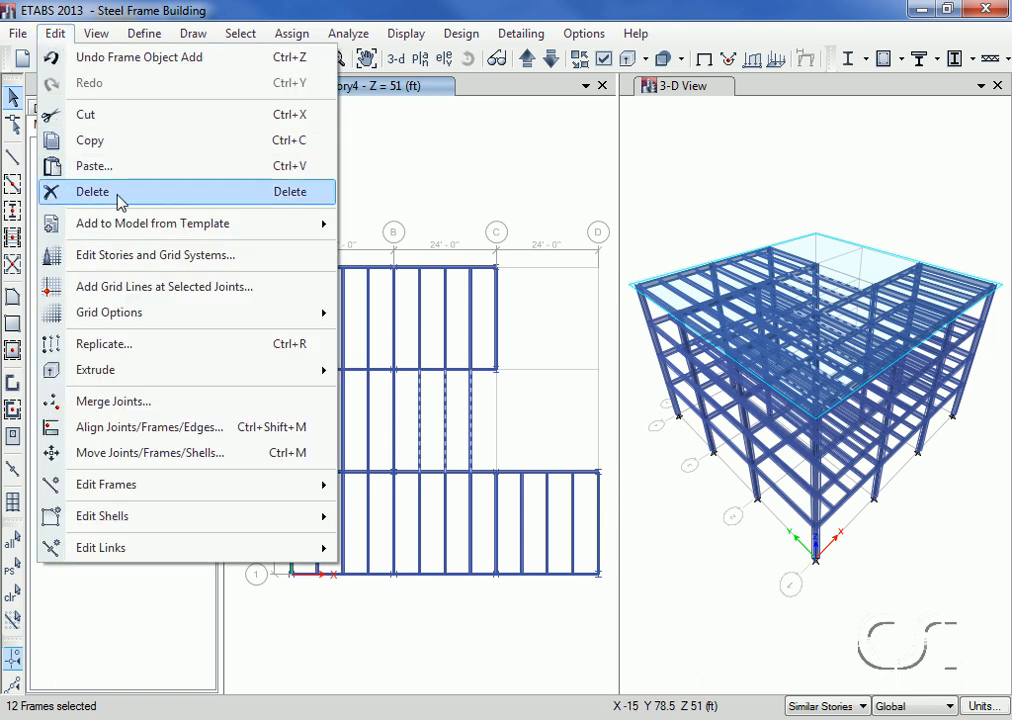
left_click(121, 199)
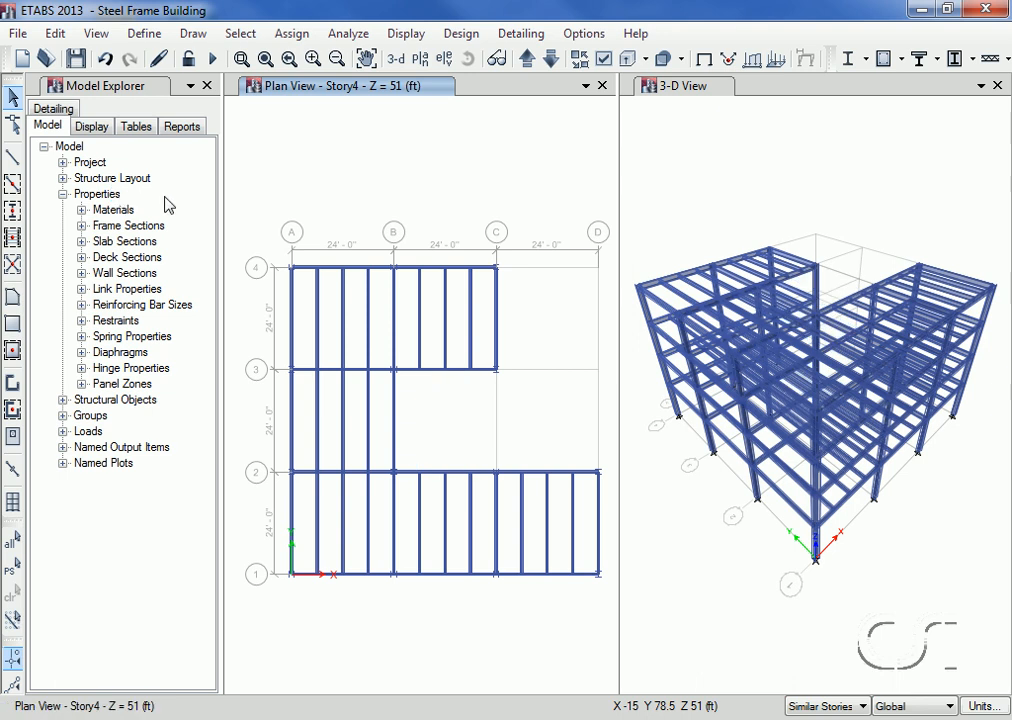
Step: Turn off Extrude Frames in the view options and apply the setting to all windows
left_click(603, 62)
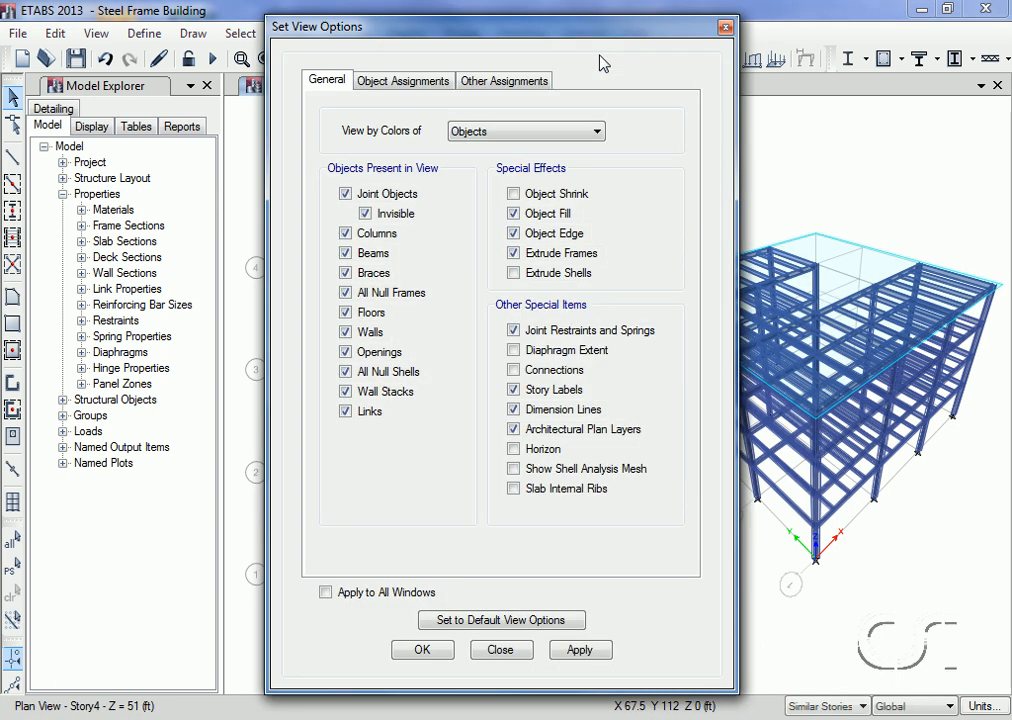
left_click(514, 254)
left_click(325, 592)
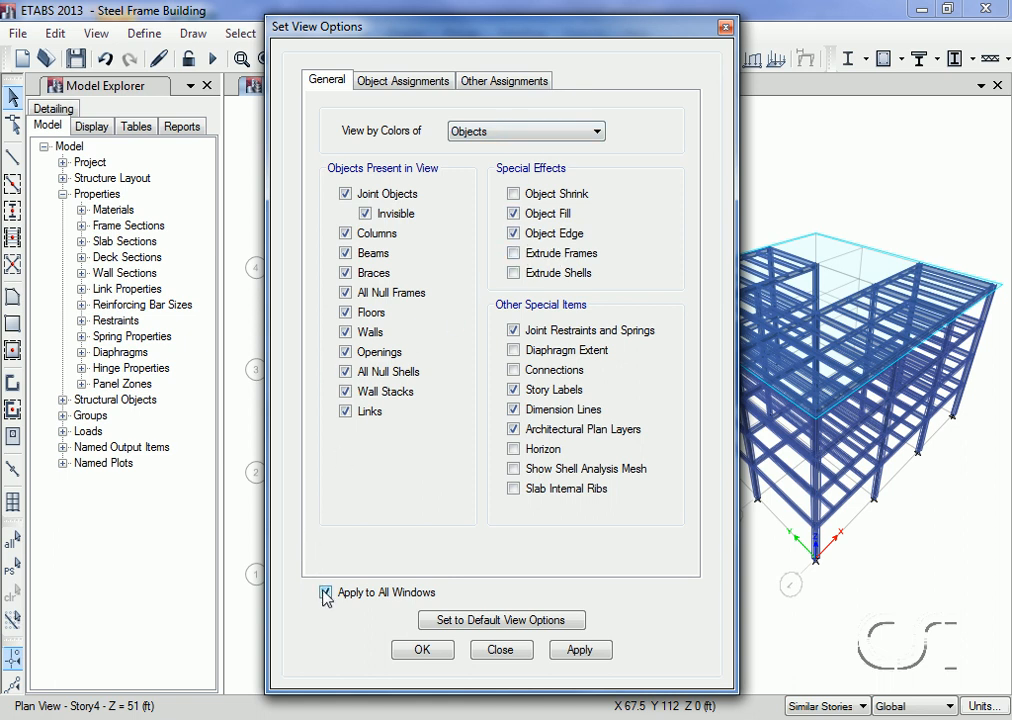
left_click(420, 651)
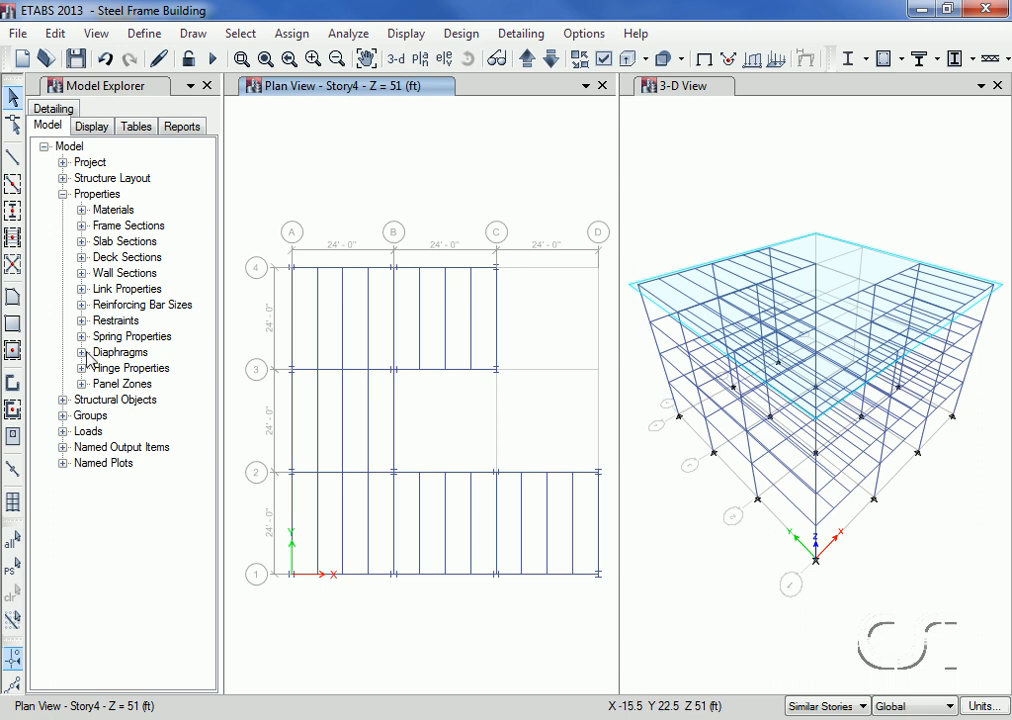
Step: Draw a Deck1 floor with corners at grid points A-1, A-4, C-4, C-3, B-3, B-2, D-2 and D-1 on all similar stories
left_click(12, 304)
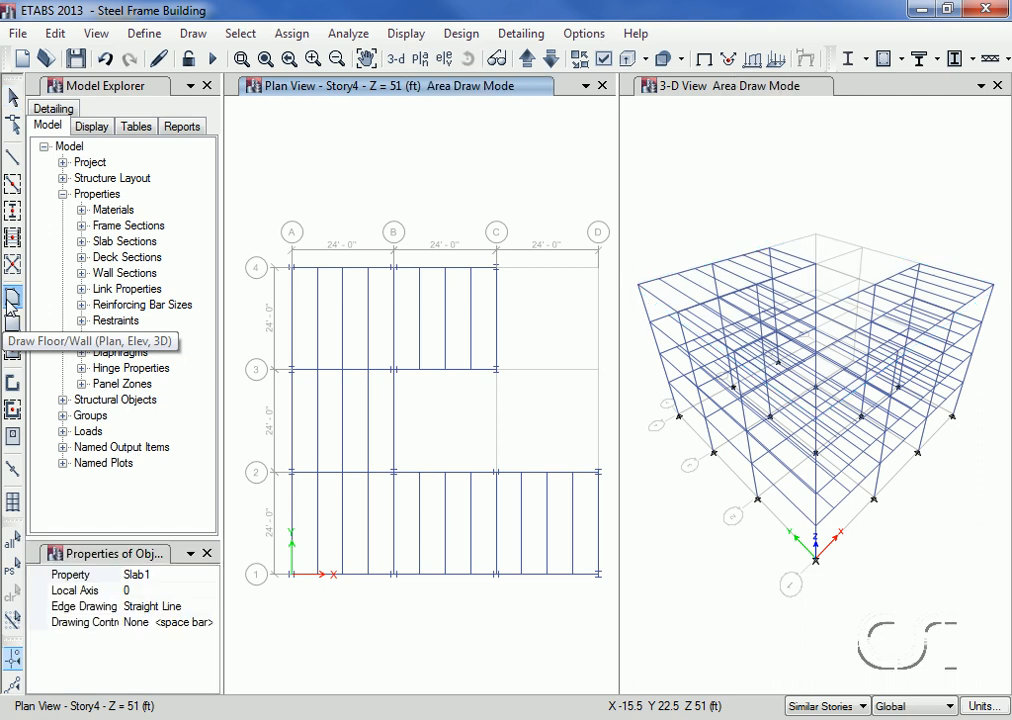
left_click(133, 575)
left_click(209, 576)
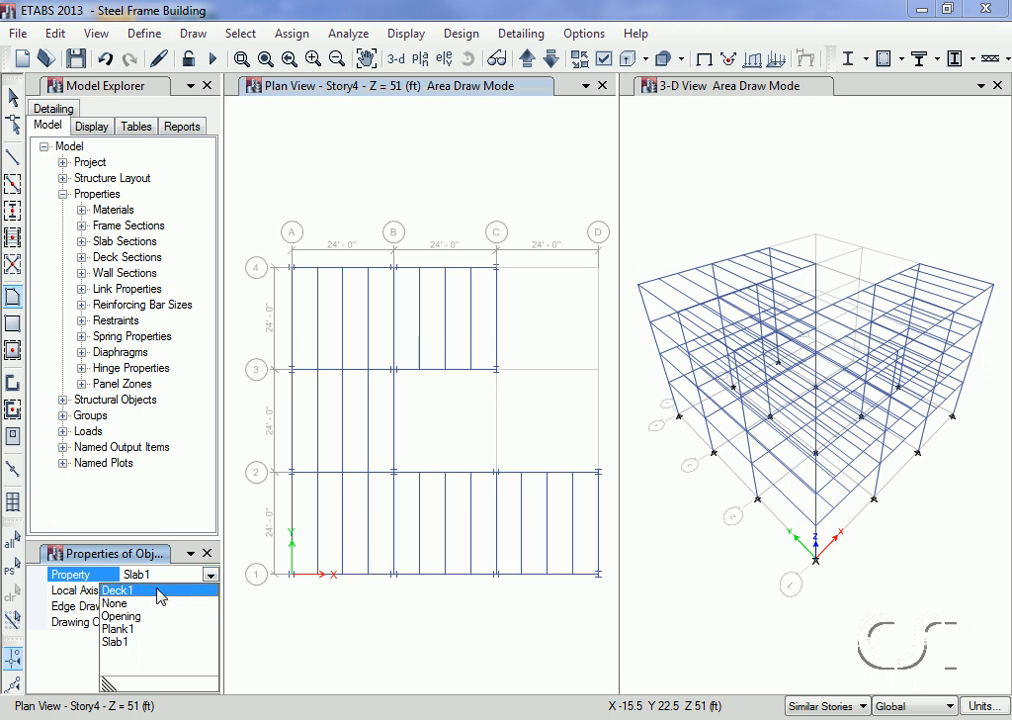
left_click(160, 591)
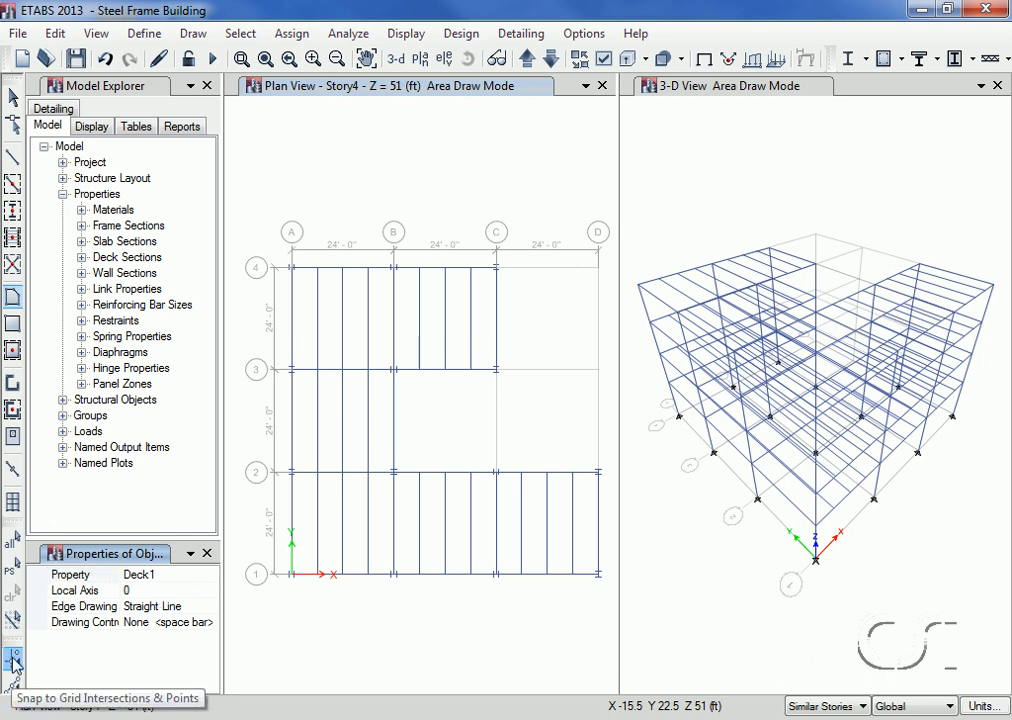
left_click(13, 660)
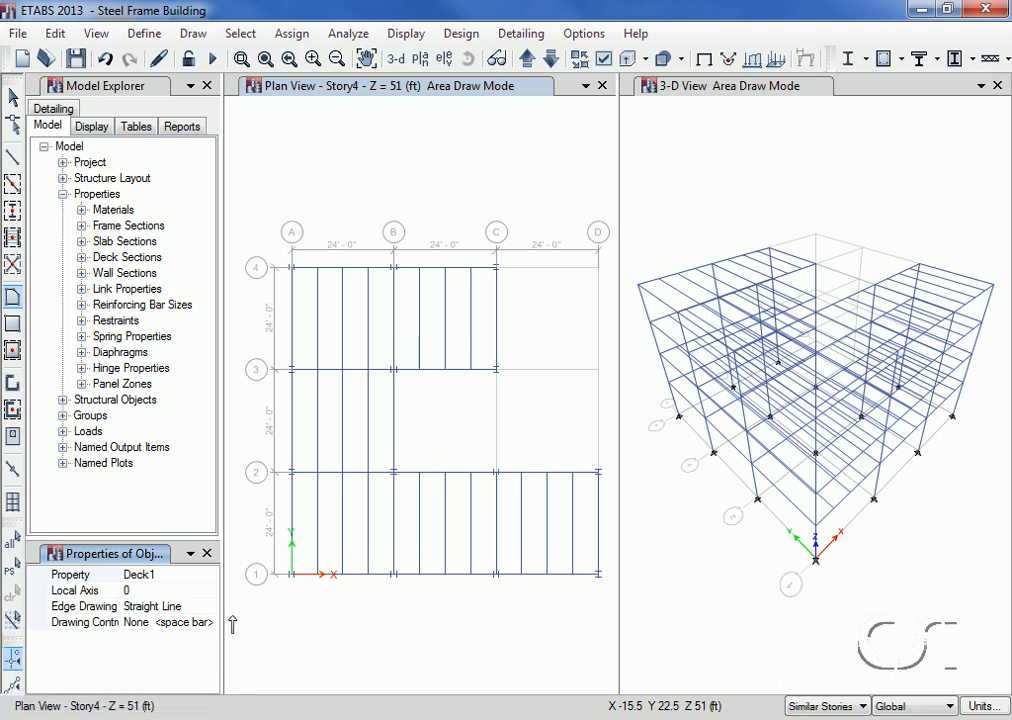
left_click(290, 575)
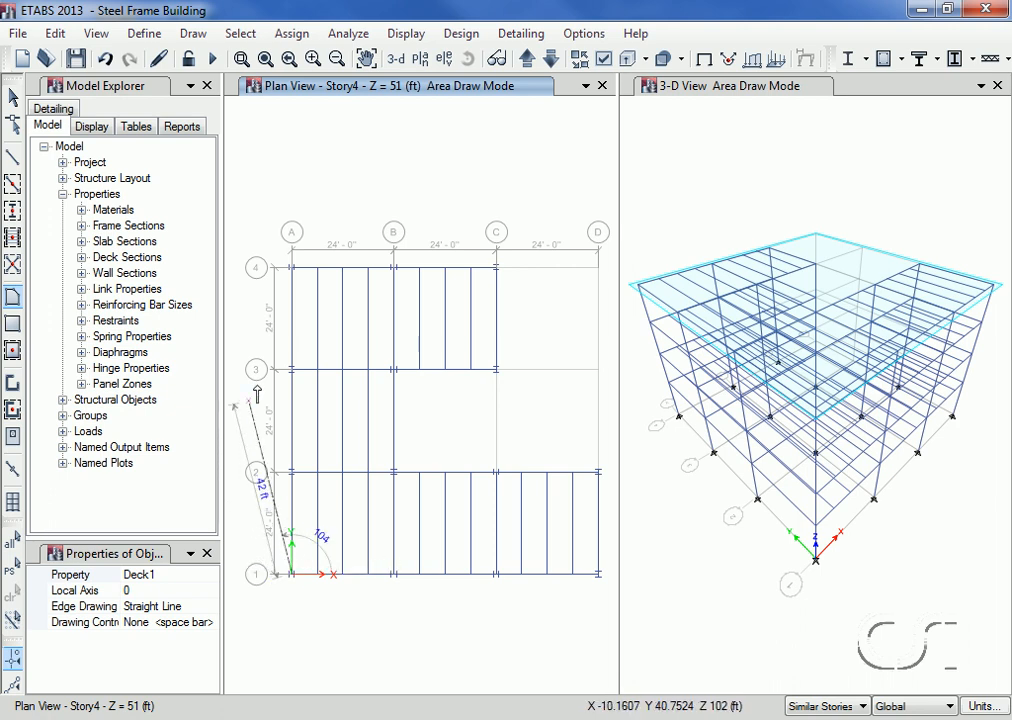
left_click(291, 268)
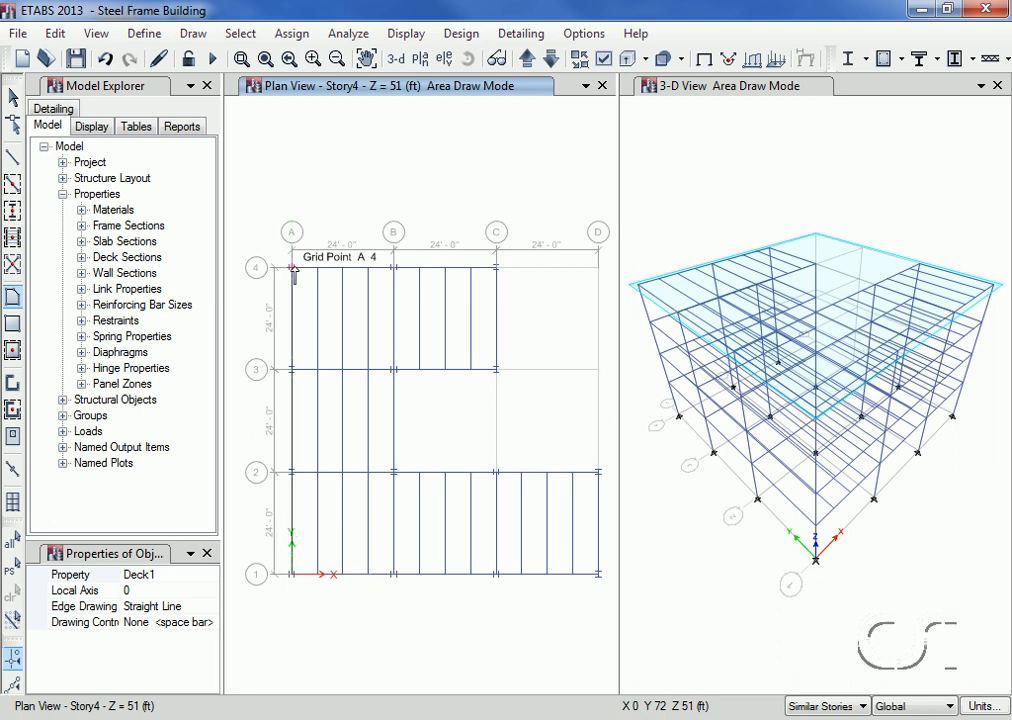
left_click(495, 268)
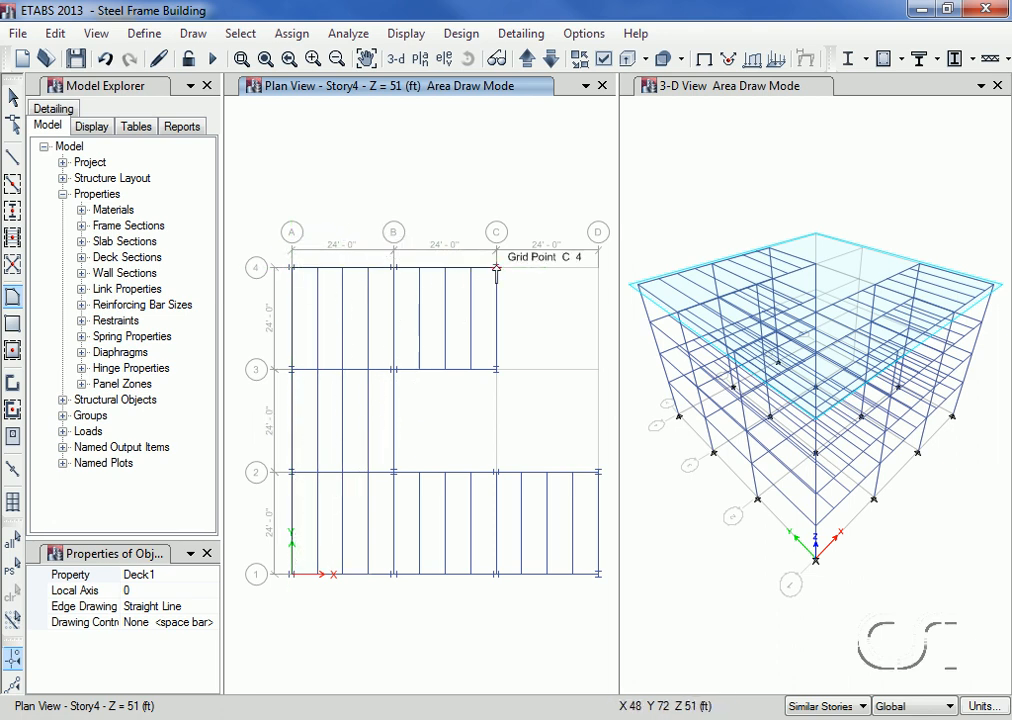
left_click(496, 369)
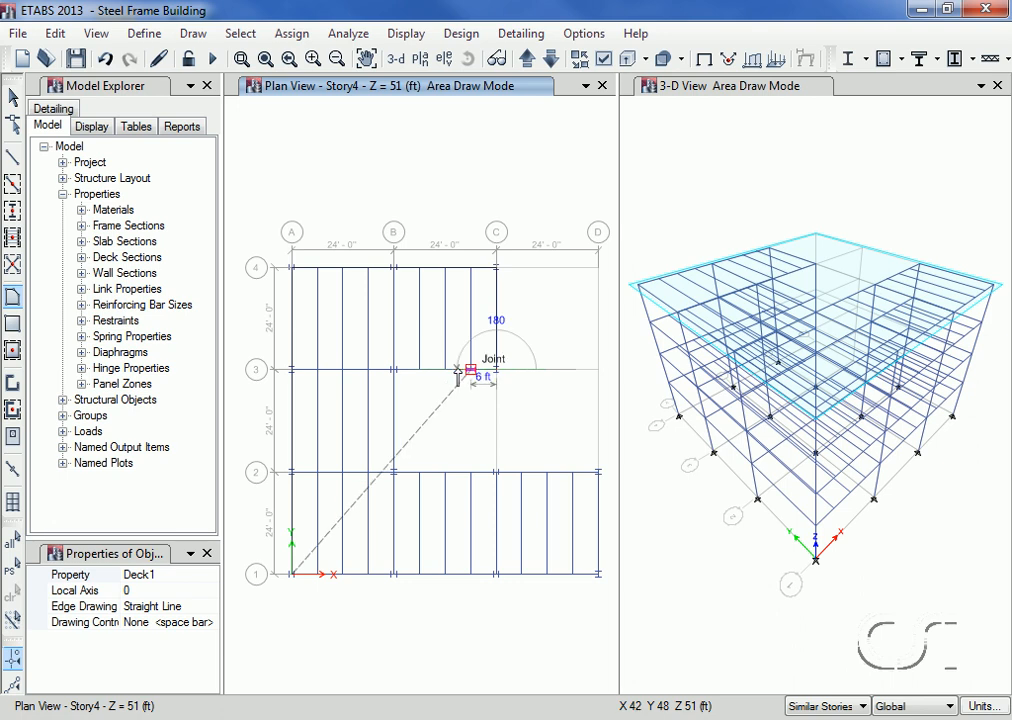
left_click(392, 370)
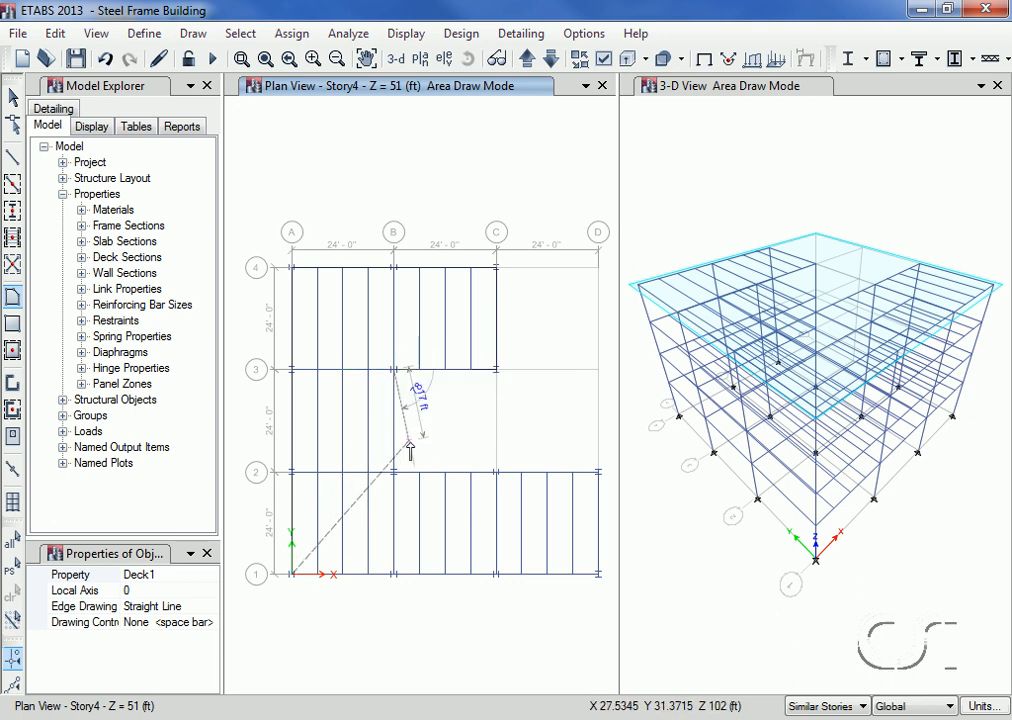
left_click(393, 471)
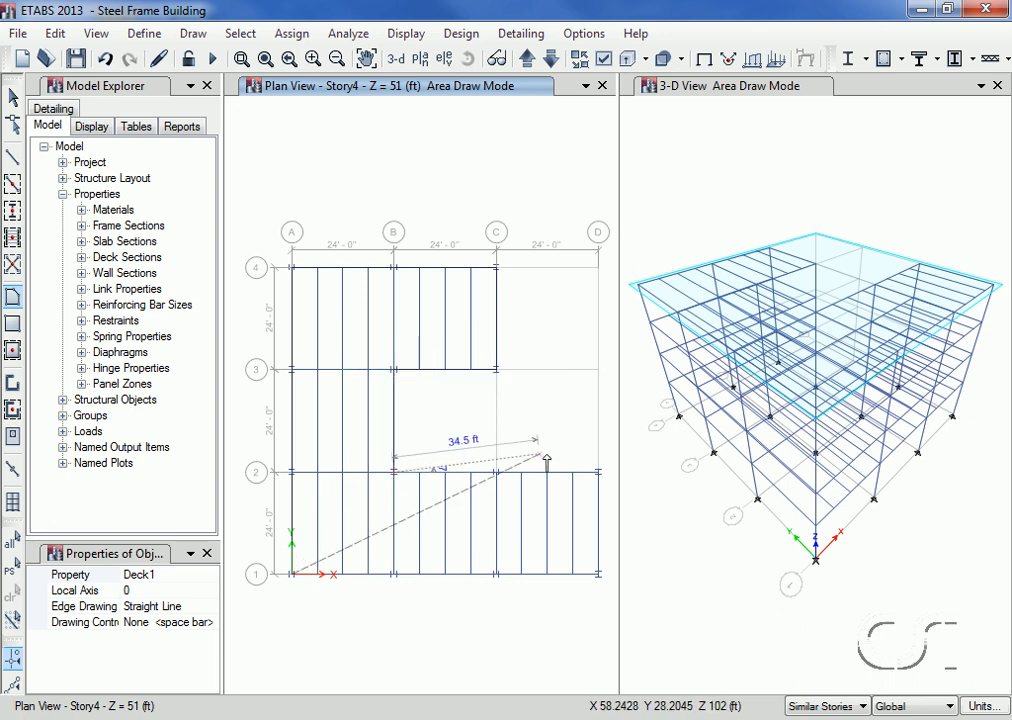
left_click(598, 471)
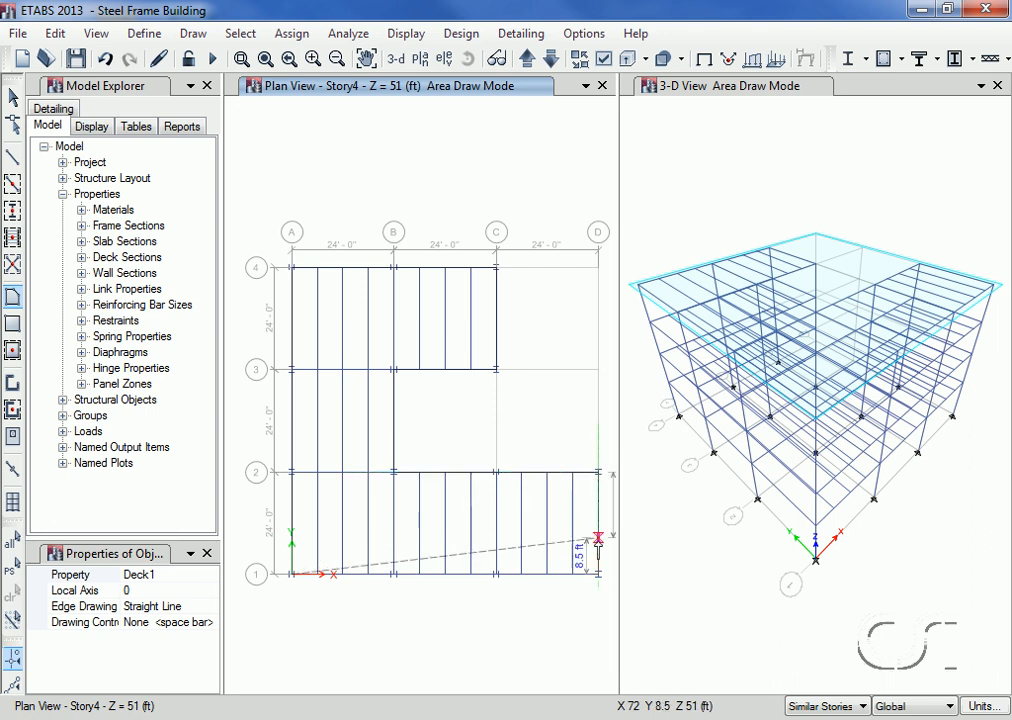
left_click(598, 574)
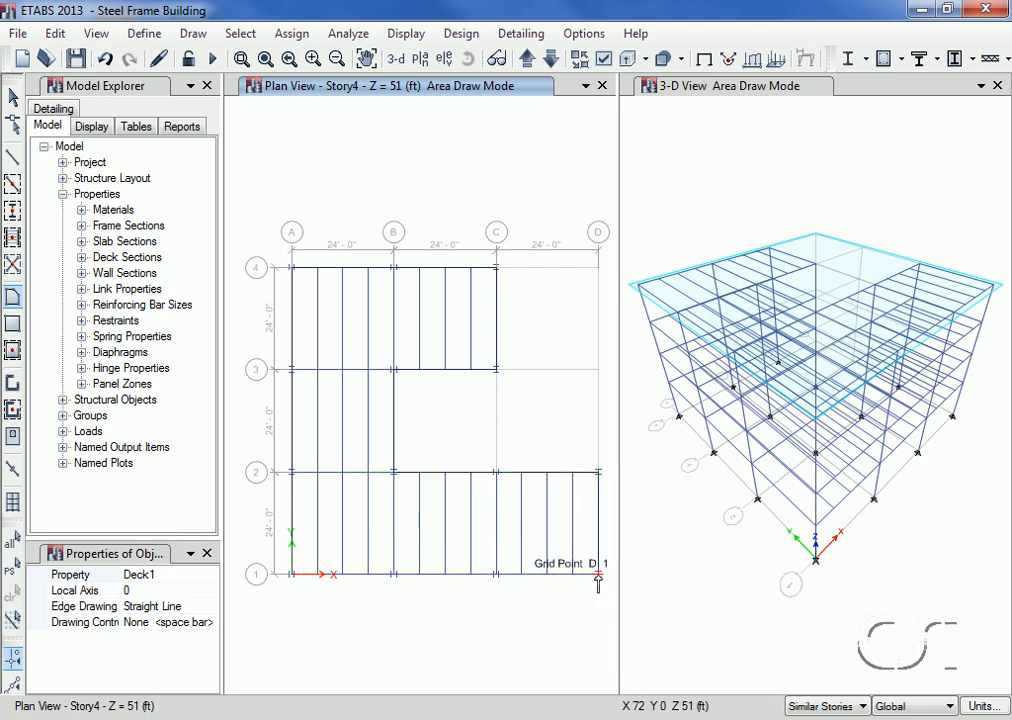
key("Return")
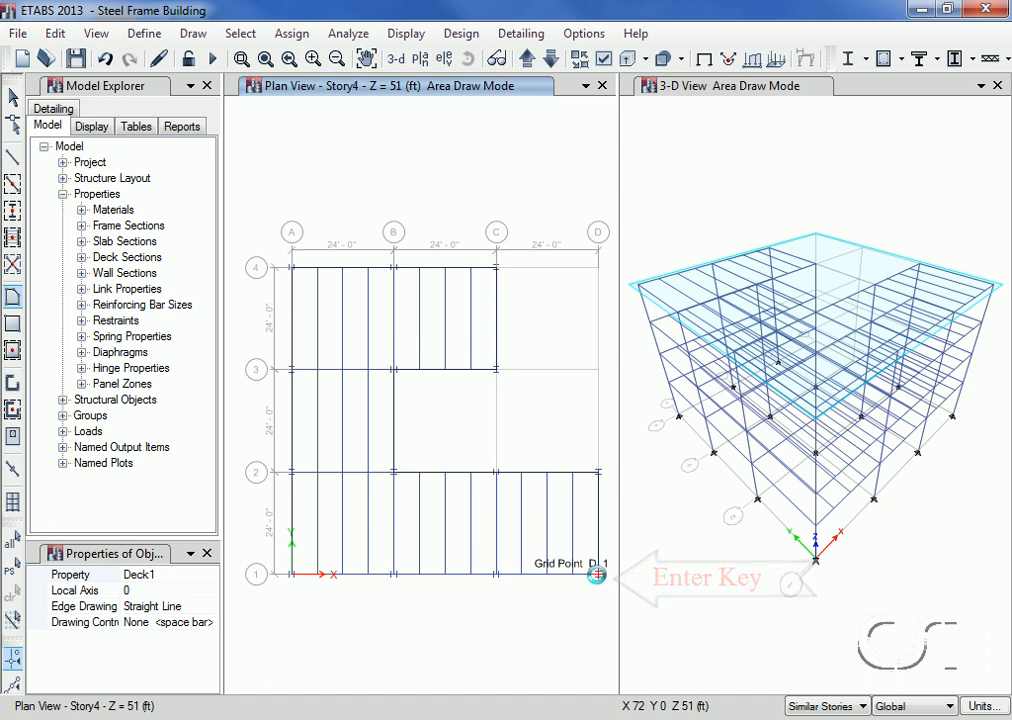
key("Return")
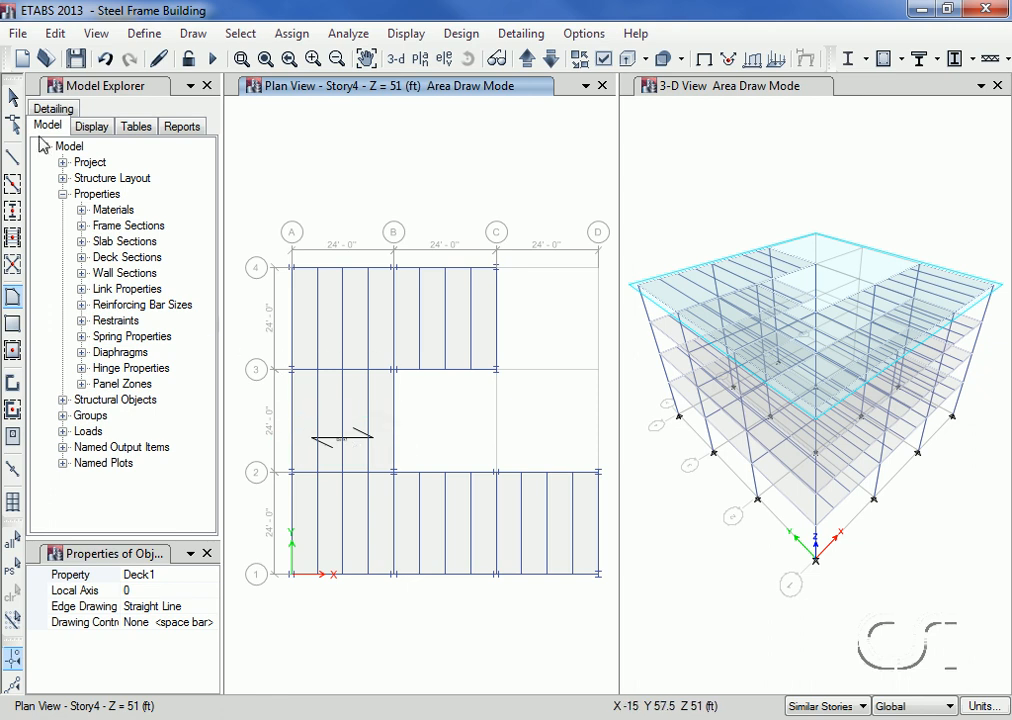
left_click(15, 100)
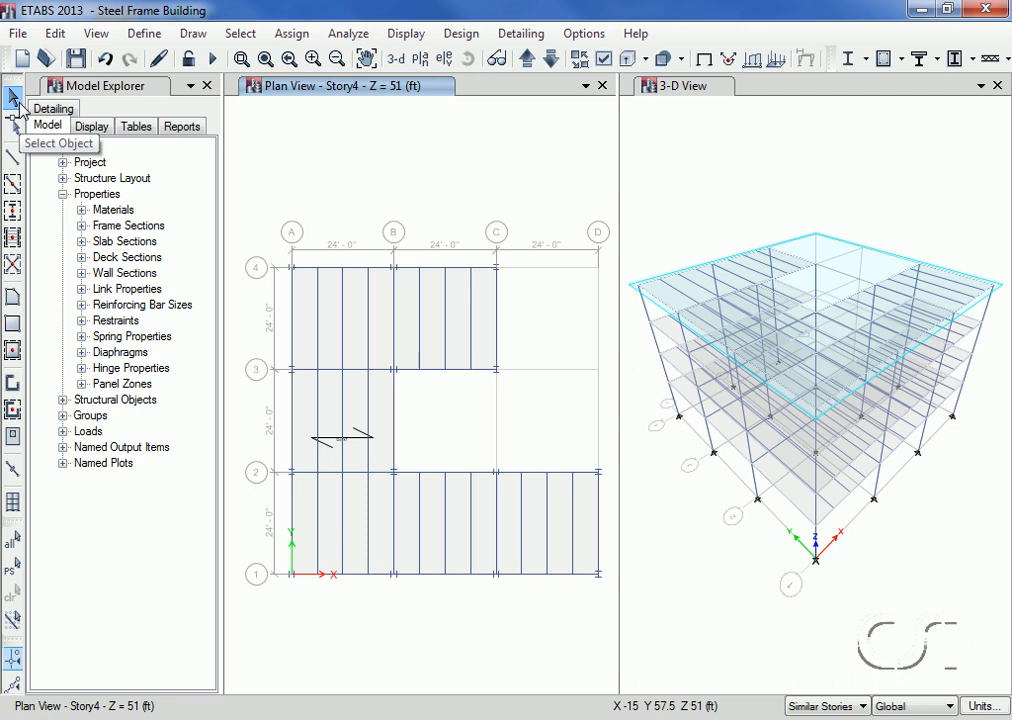
Step: Set the slab depth of the Deck1 deck section to 3 in
left_click(143, 34)
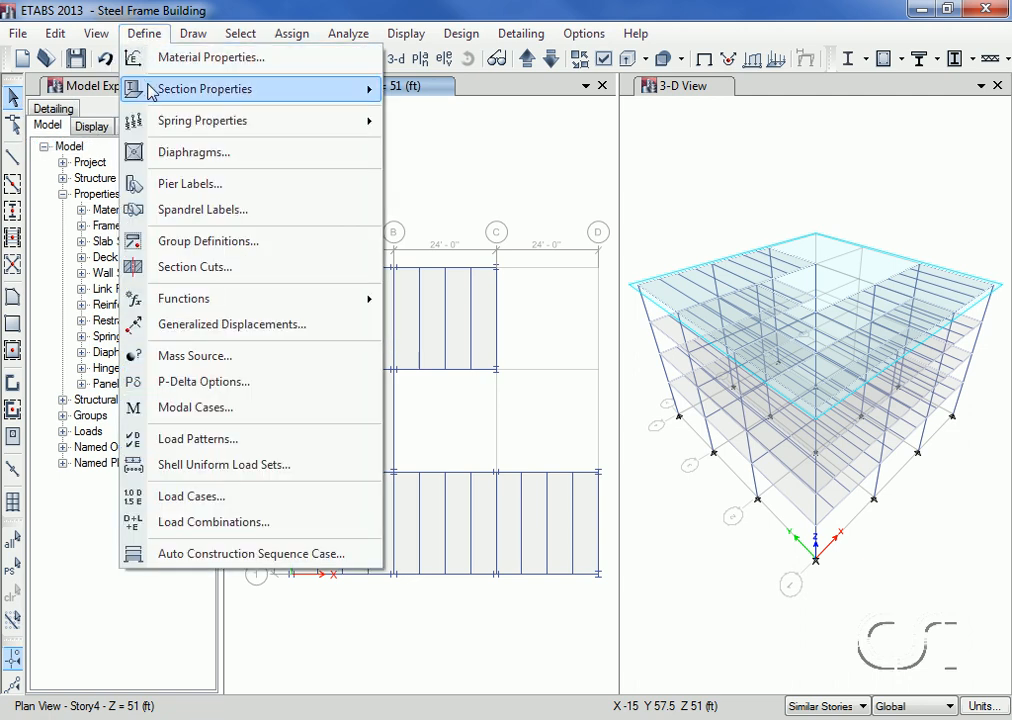
mouse_move(135, 88)
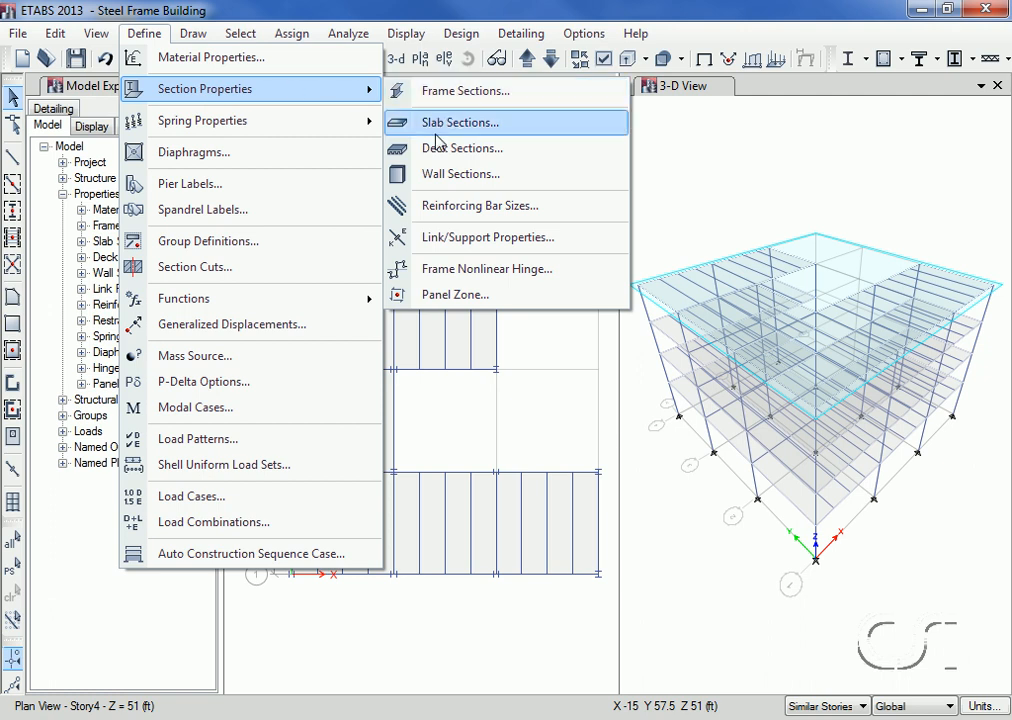
left_click(526, 150)
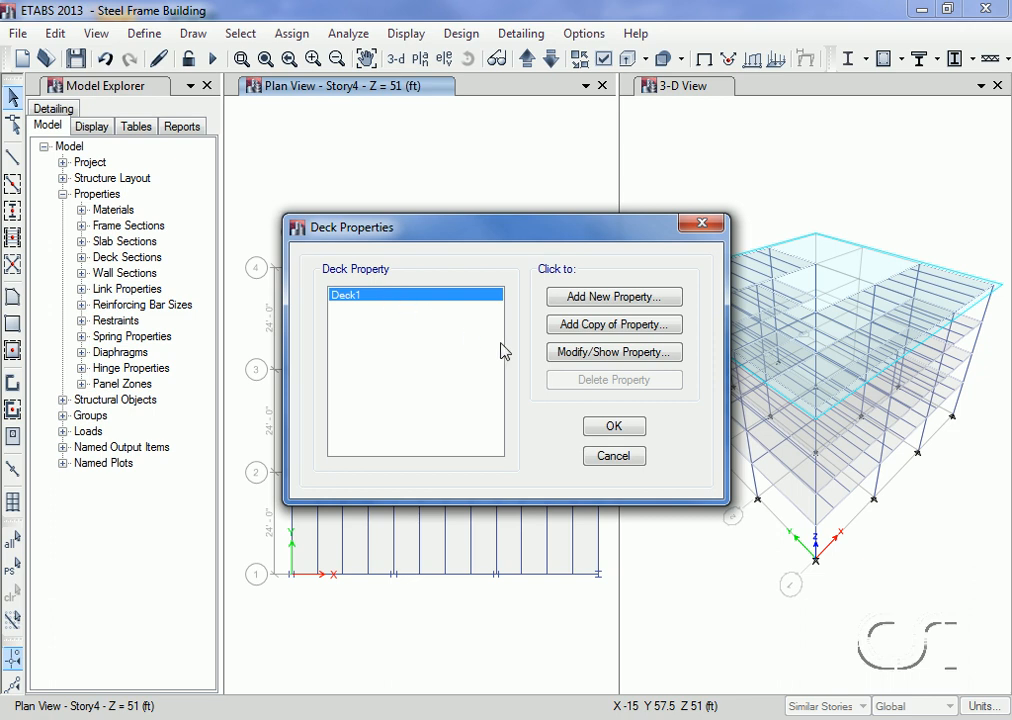
left_click(630, 352)
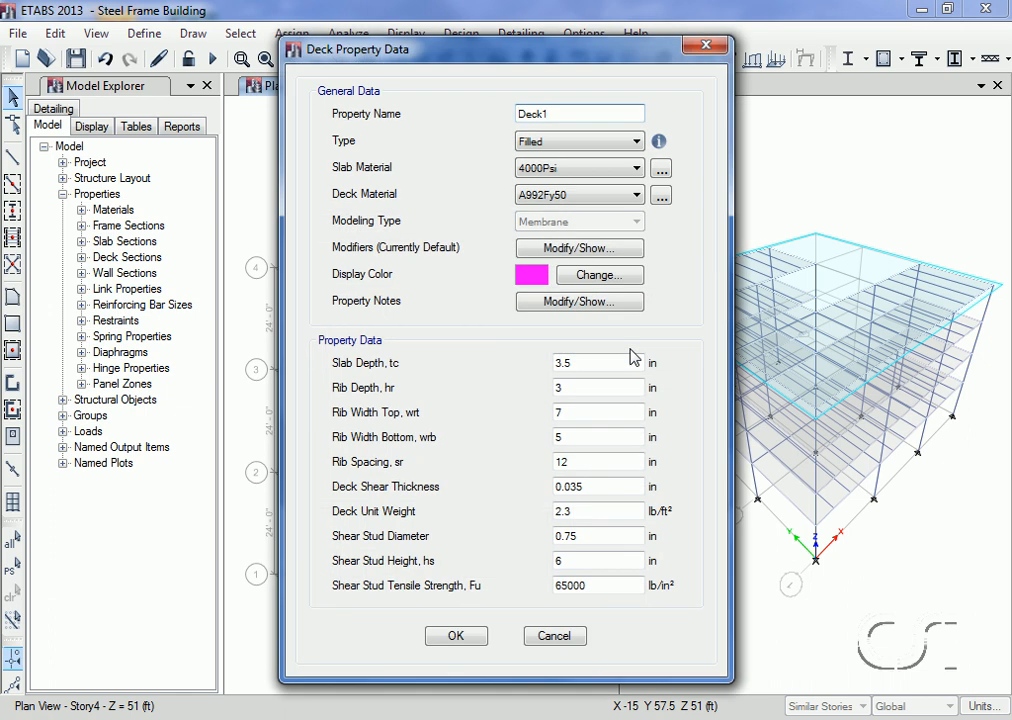
mouse_move(658, 143)
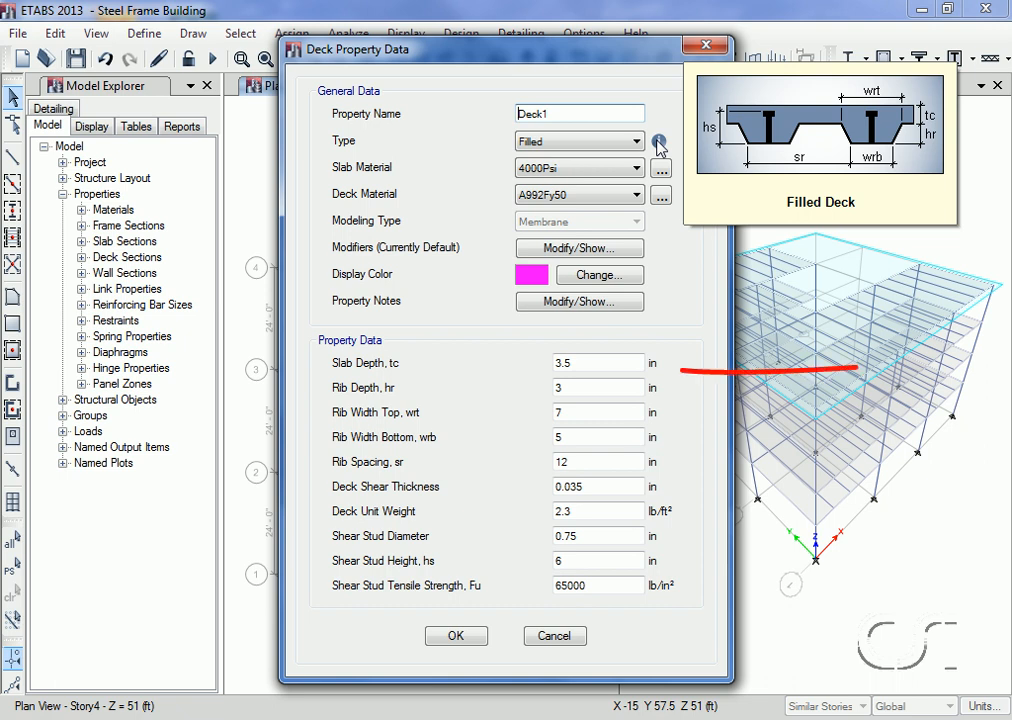
double_click(591, 361)
type("3")
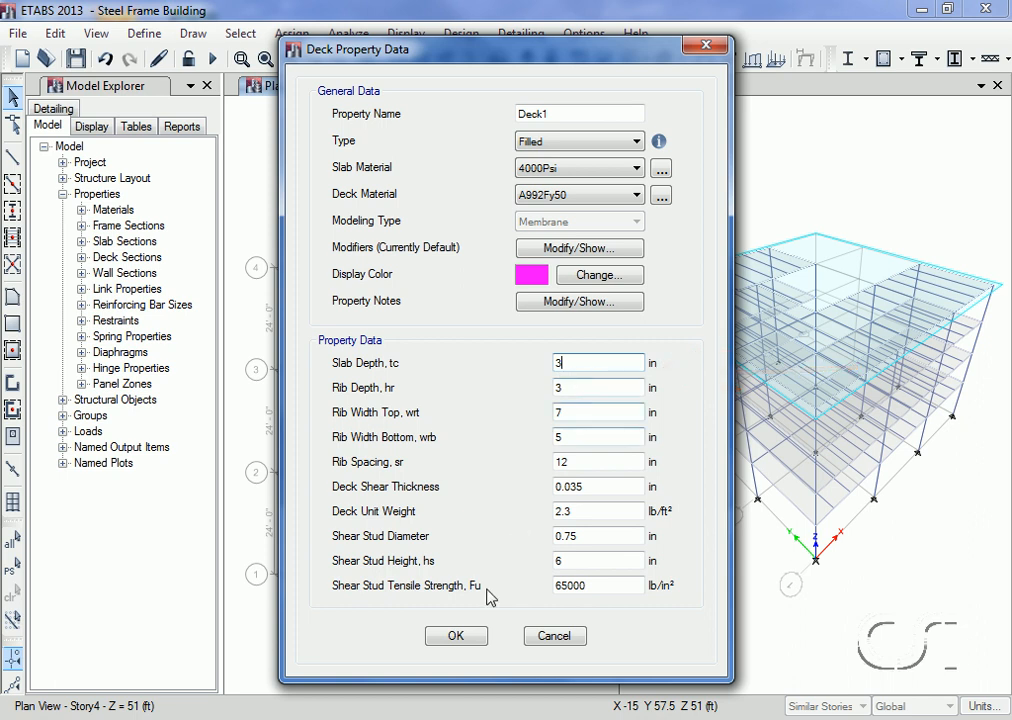
left_click(458, 637)
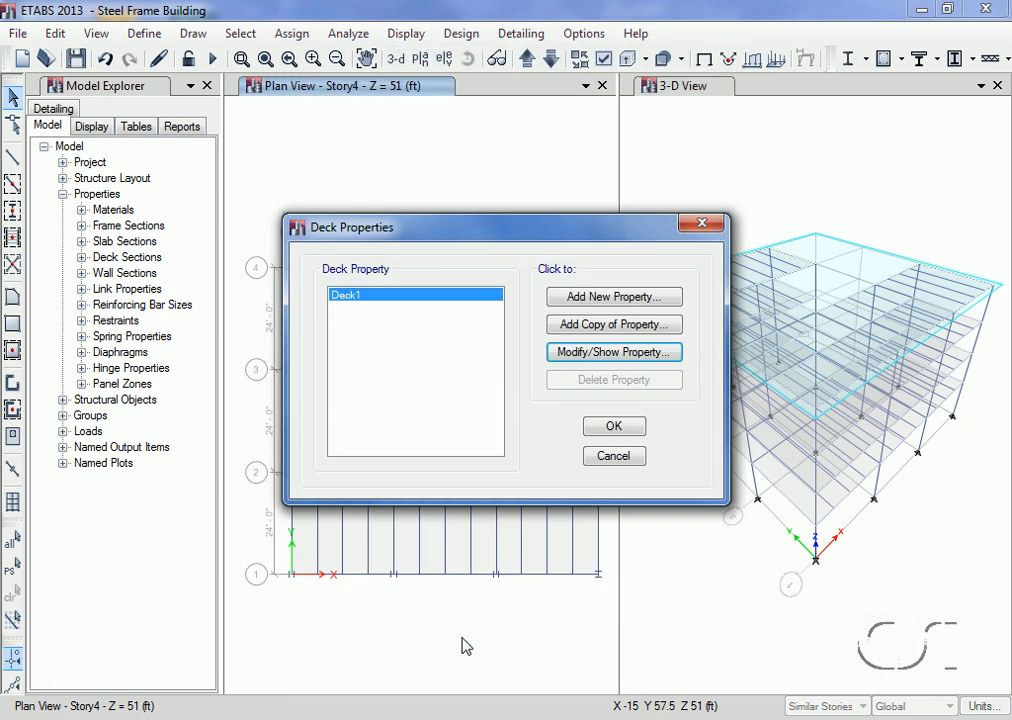
left_click(614, 427)
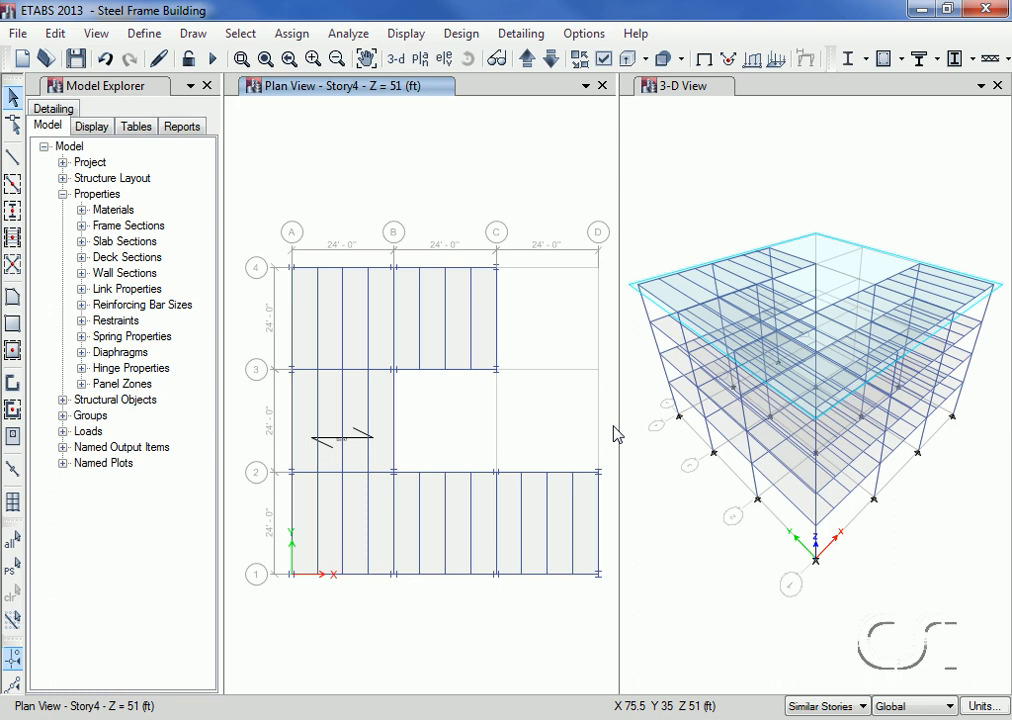
Step: Auto draw cladding around the building using the floors as the basis
left_click(195, 36)
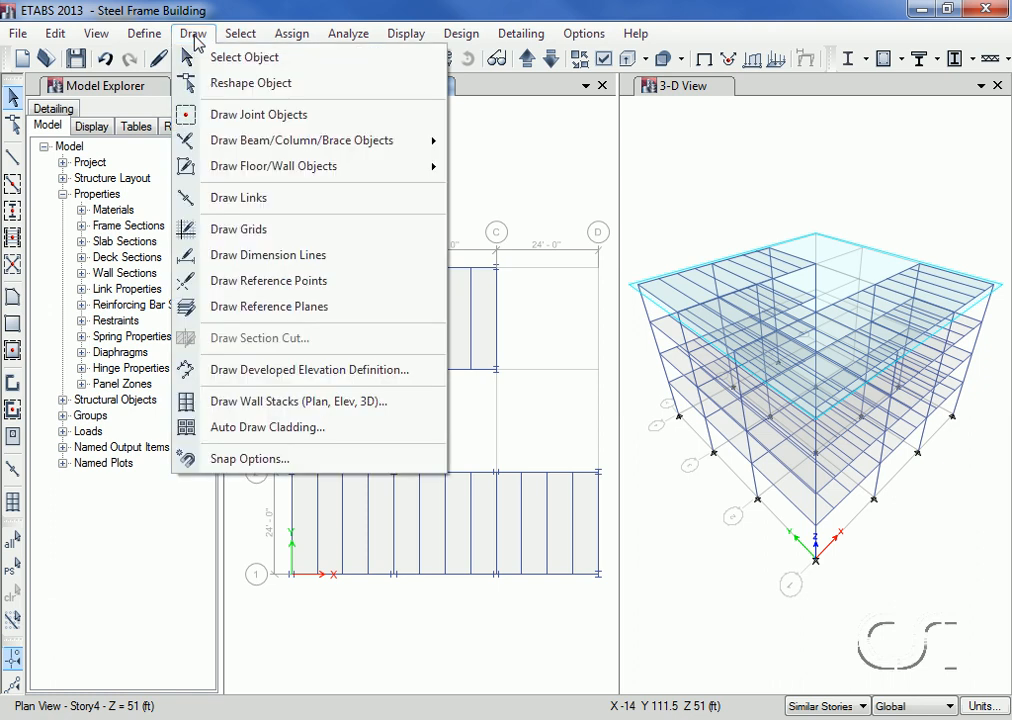
left_click(279, 437)
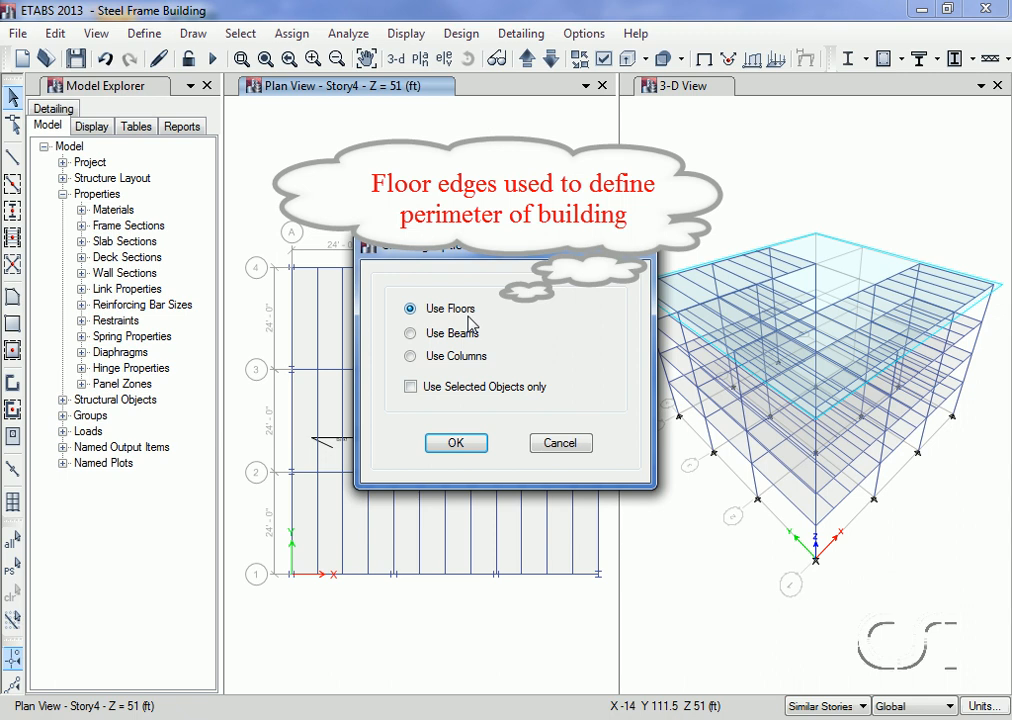
left_click(454, 445)
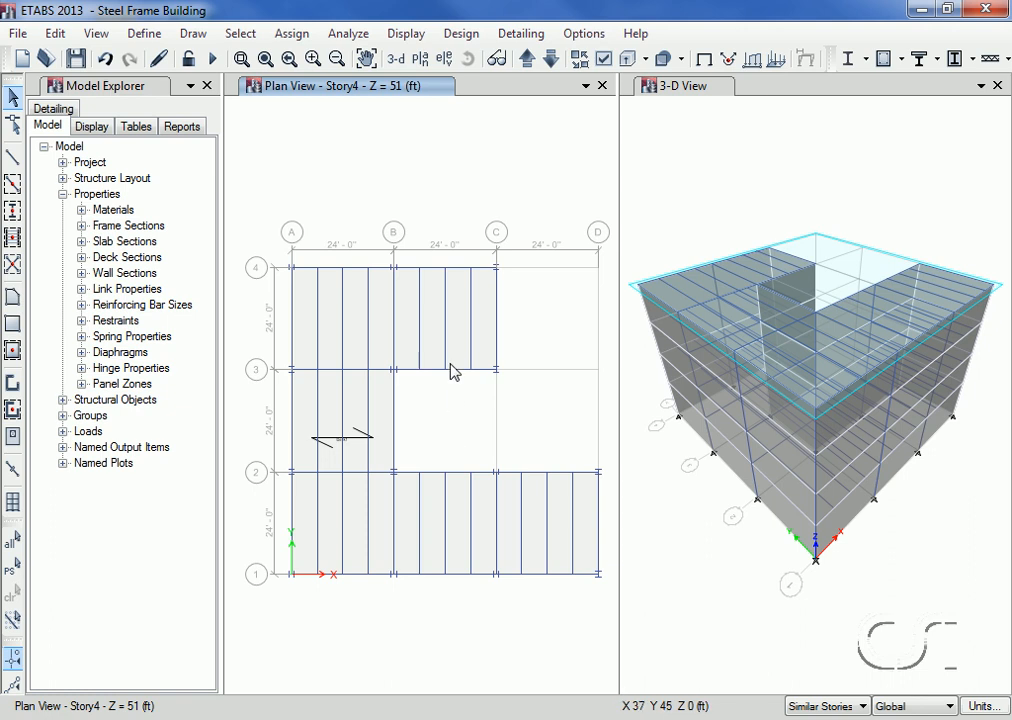
Step: Examine the object information of the Story4 cladding between grid lines 2 and 3 in elevation A, and return to the Story4 plan view
left_click(446, 60)
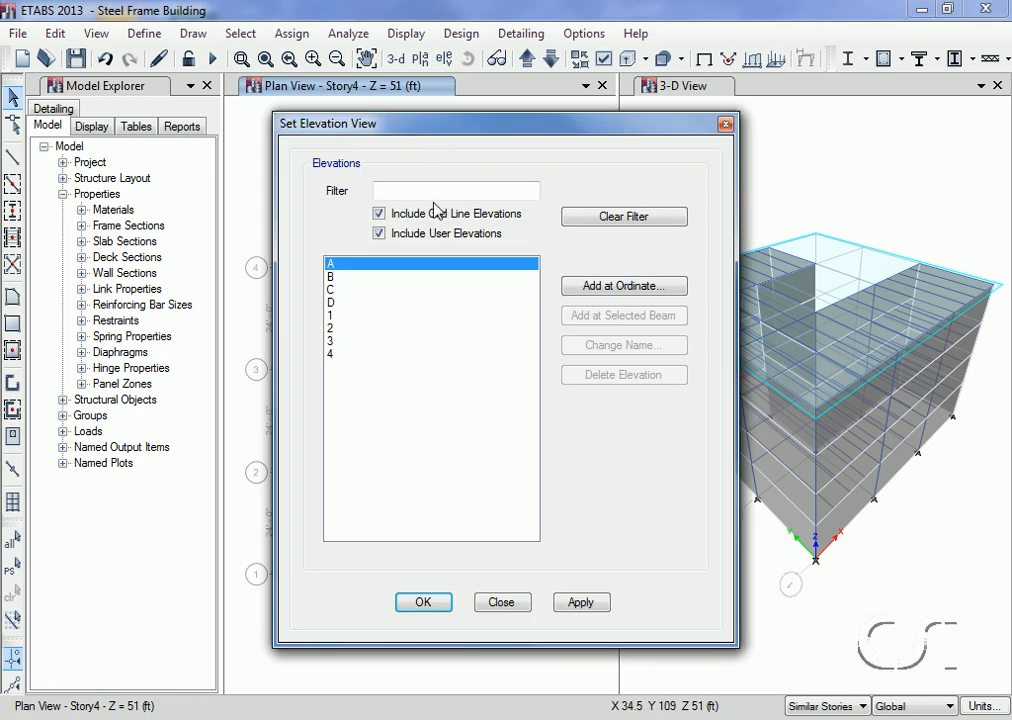
left_click(420, 603)
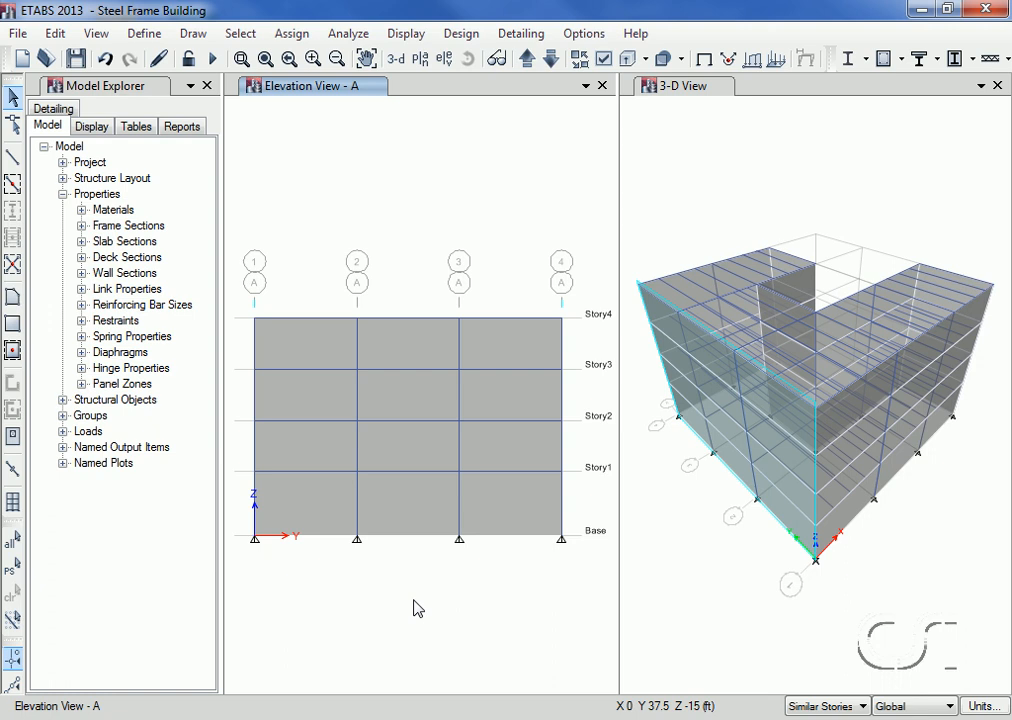
right_click(418, 361)
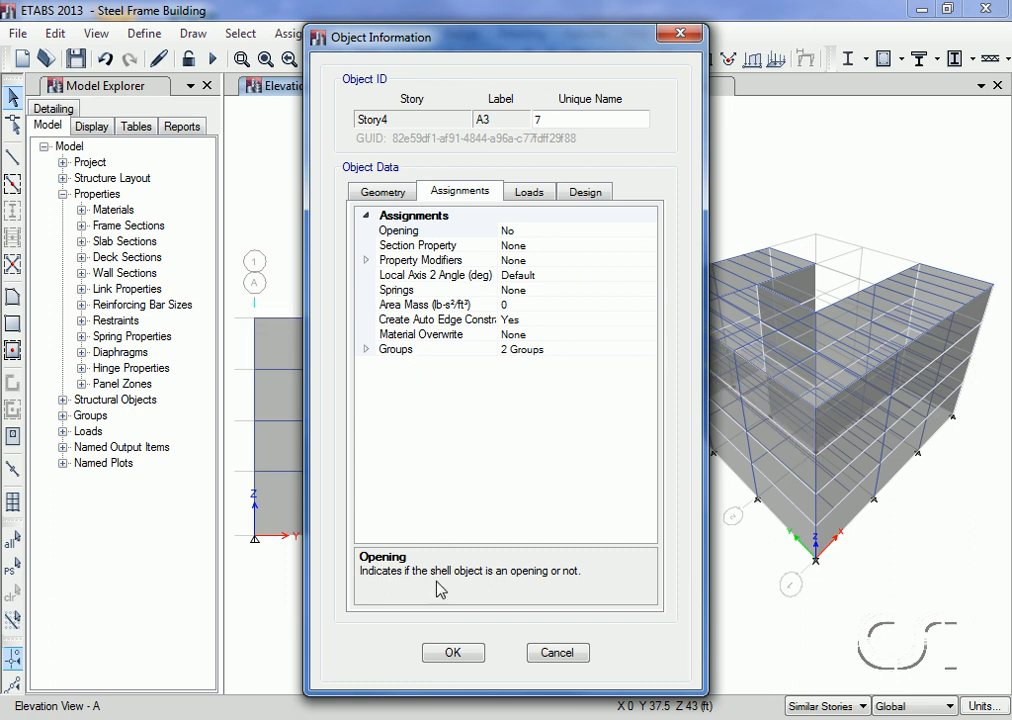
left_click(451, 654)
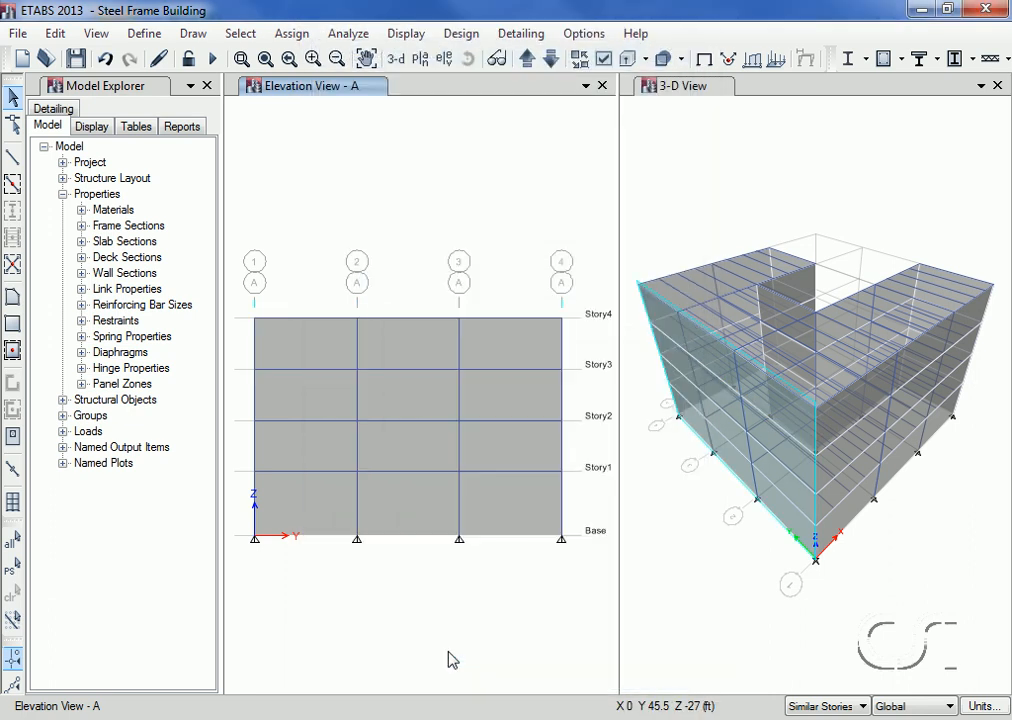
left_click(424, 64)
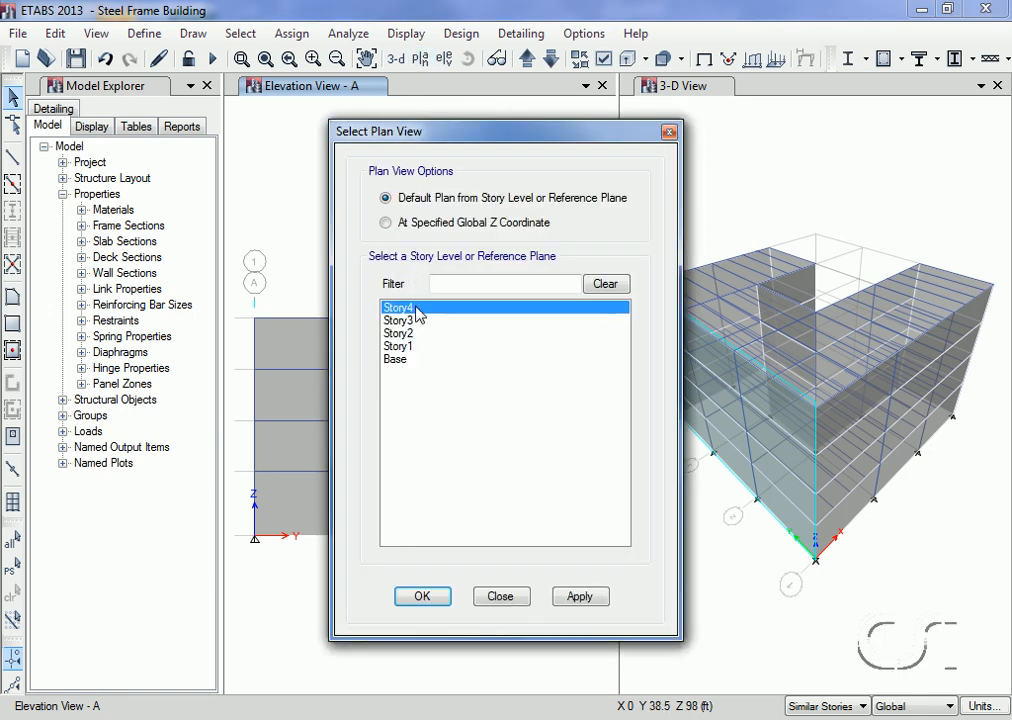
left_click(423, 596)
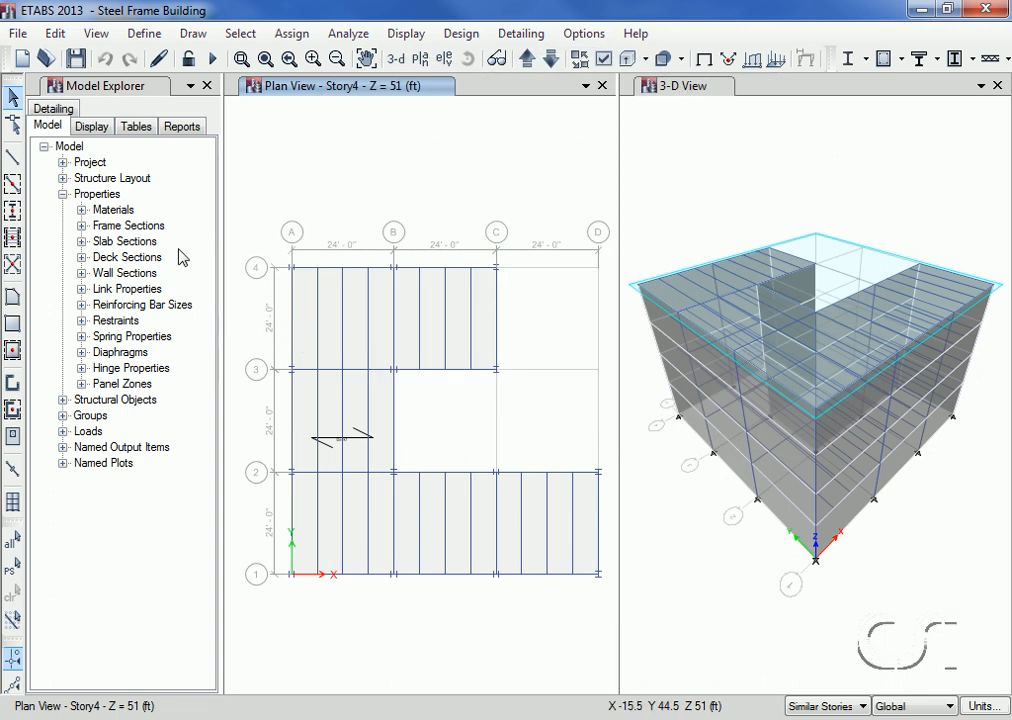
Step: Change the type of the Live load pattern to Reducible Live
left_click(144, 34)
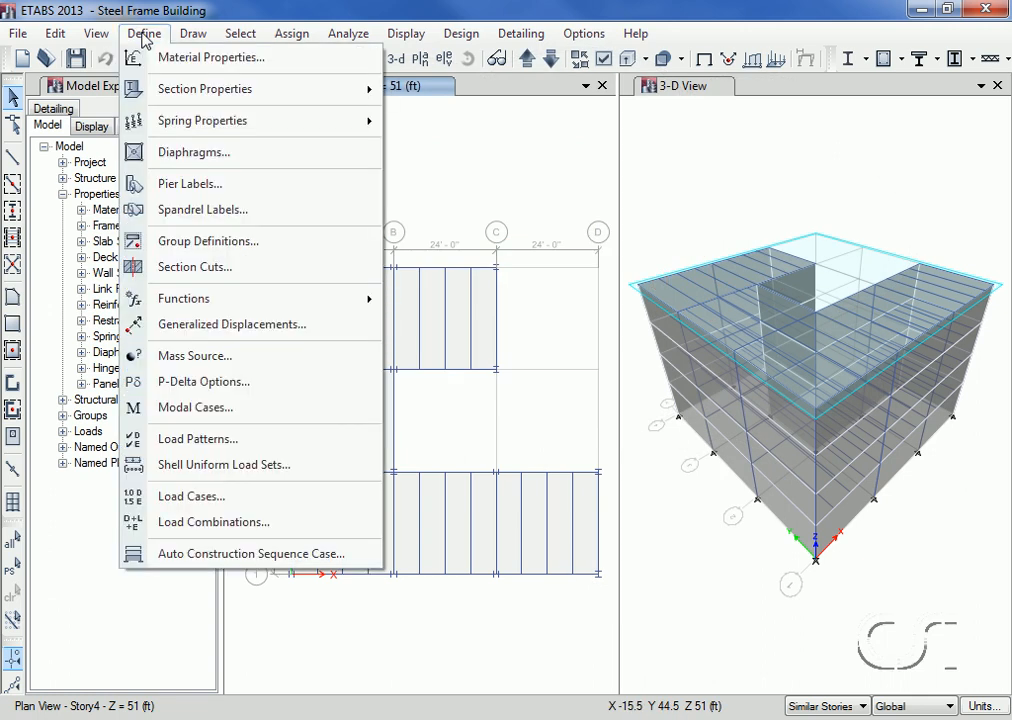
left_click(280, 443)
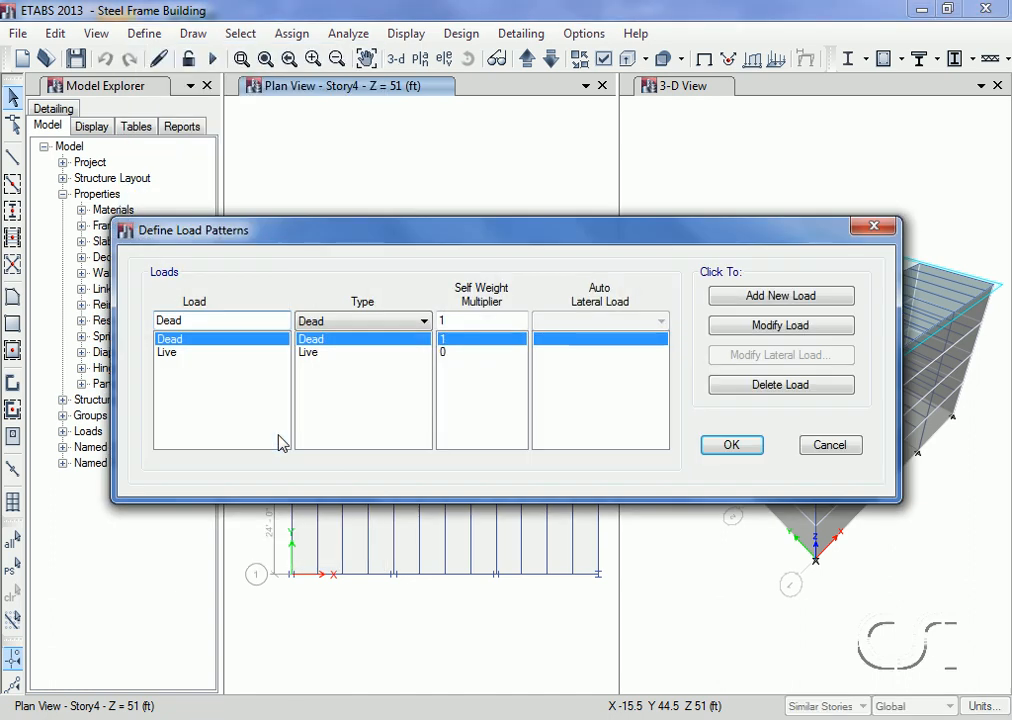
left_click(226, 356)
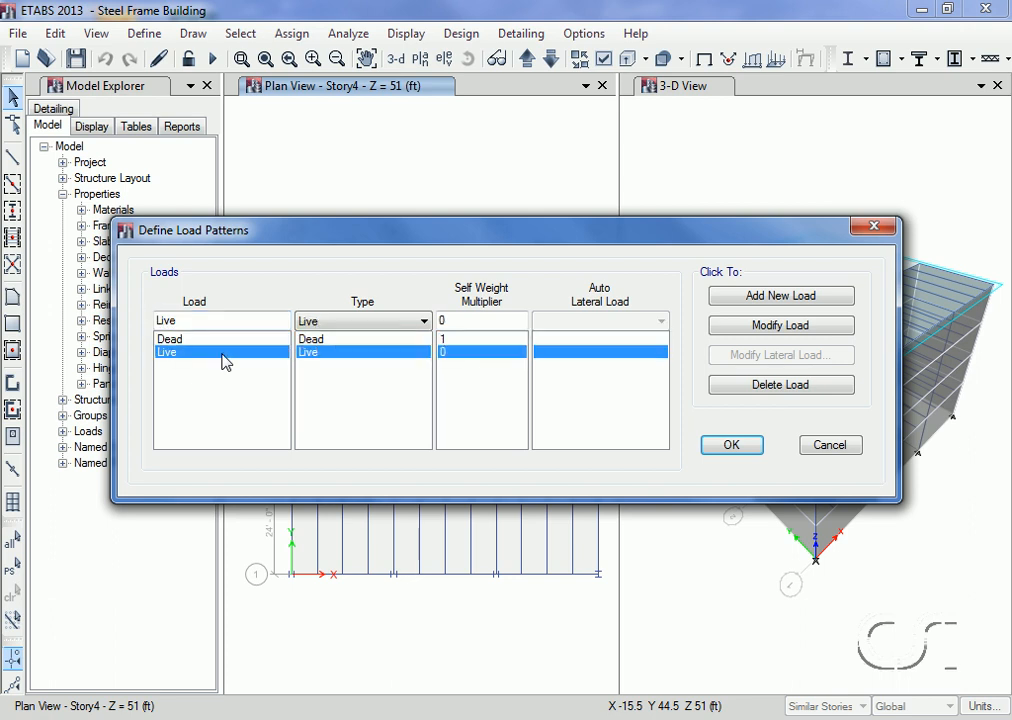
left_click(345, 321)
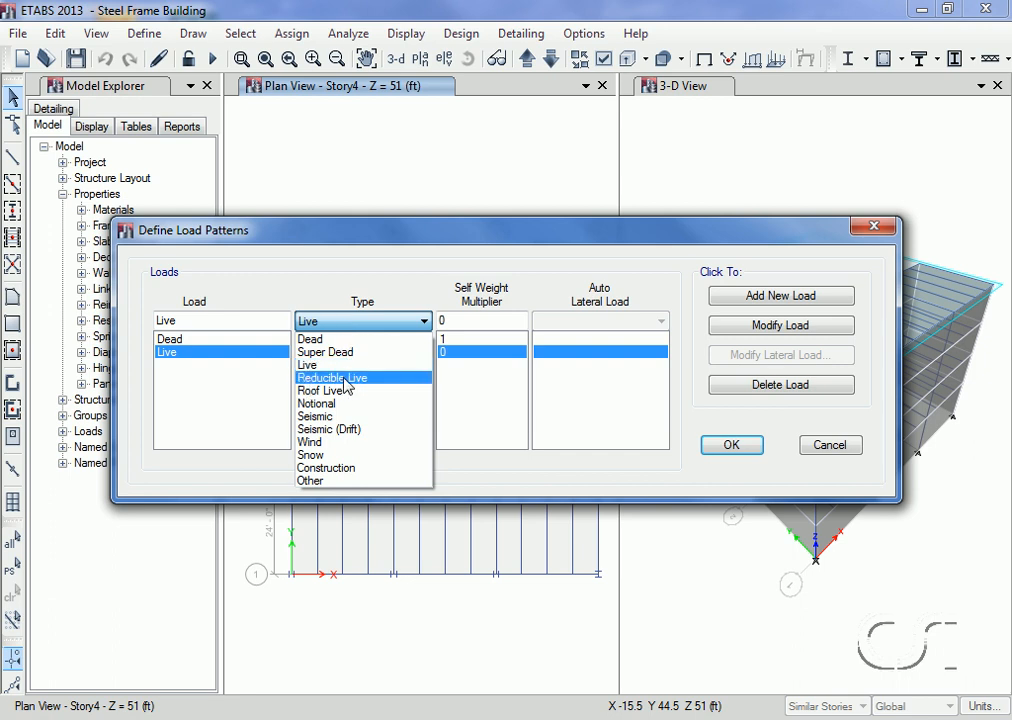
left_click(347, 386)
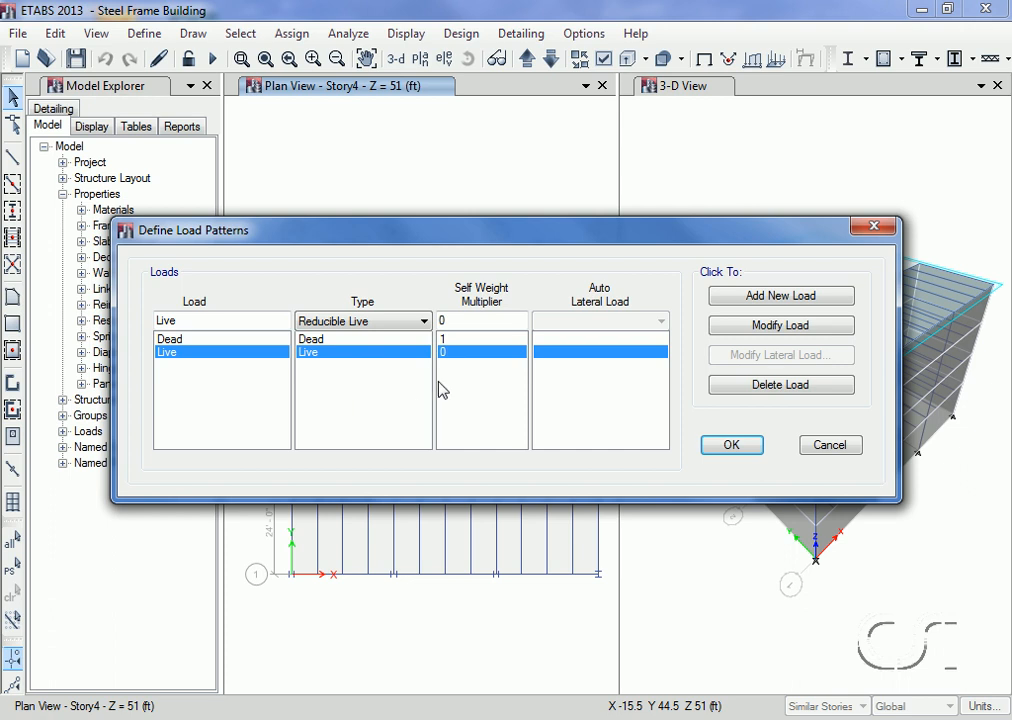
left_click(770, 330)
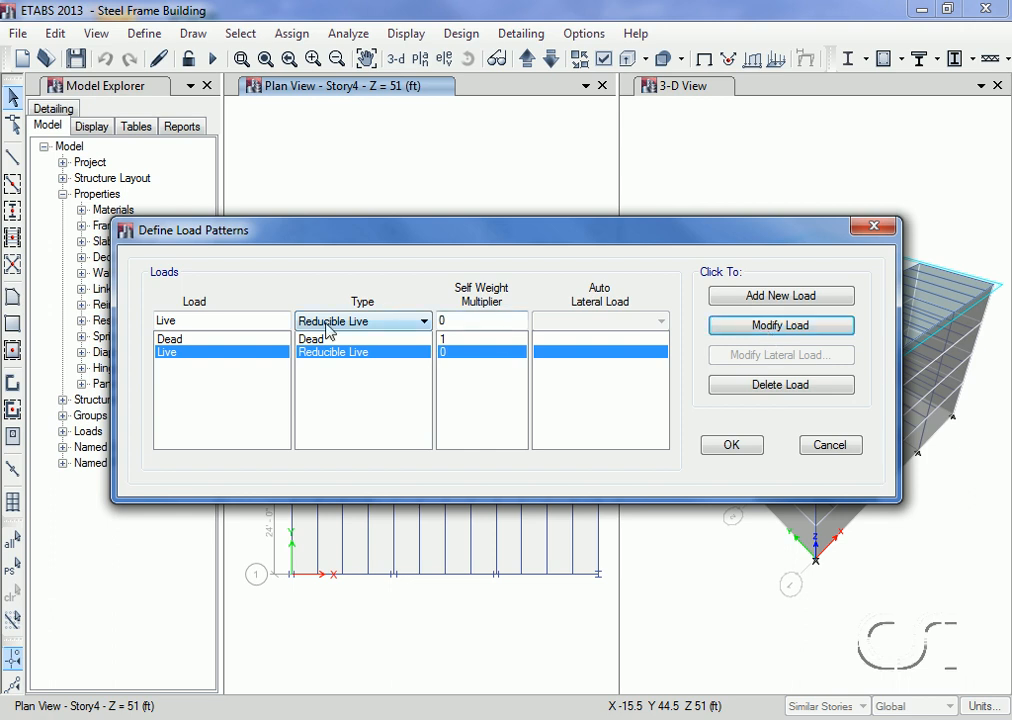
Step: Add a load pattern named Sdead of type Super Dead with a self weight multiplier of 0
left_click(260, 326)
double_click(260, 326)
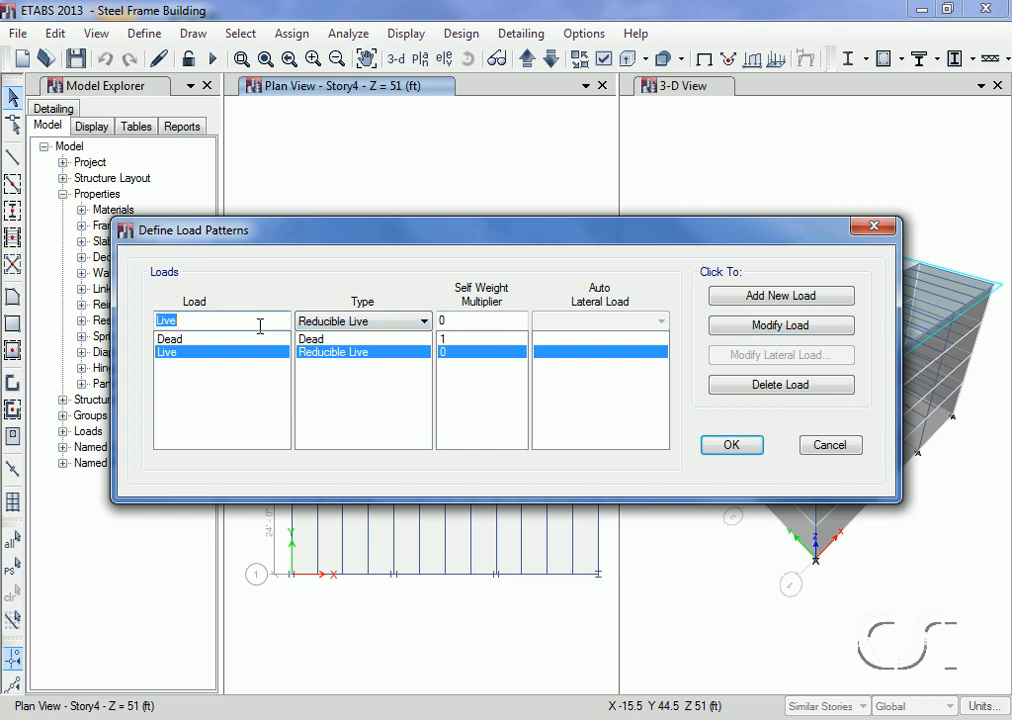
type("Sdead")
left_click(357, 322)
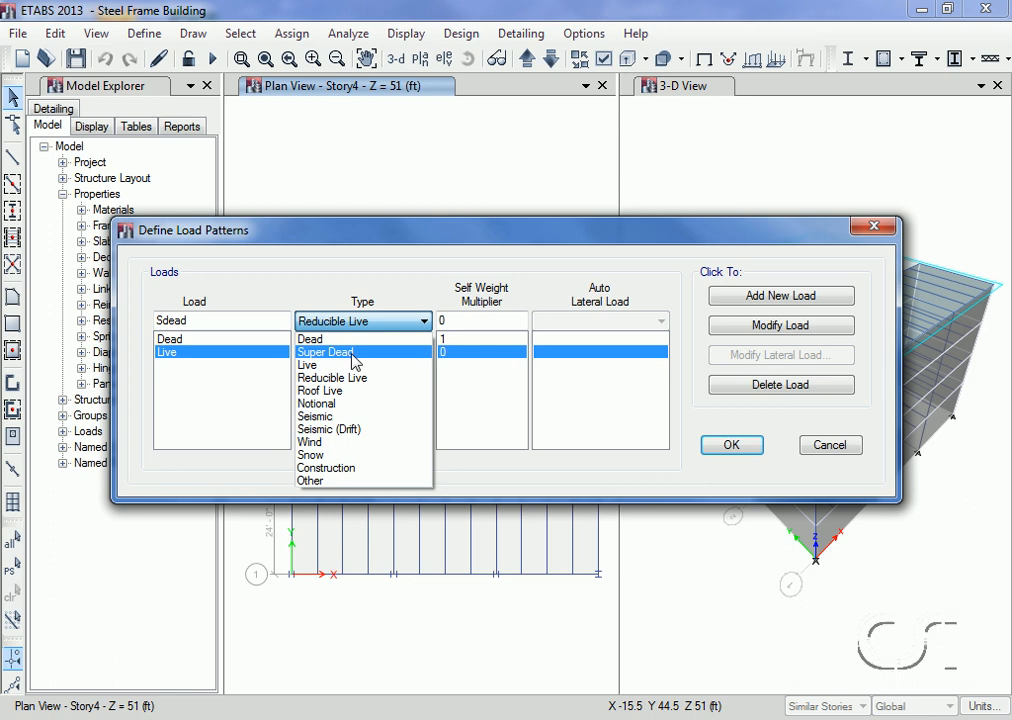
left_click(353, 358)
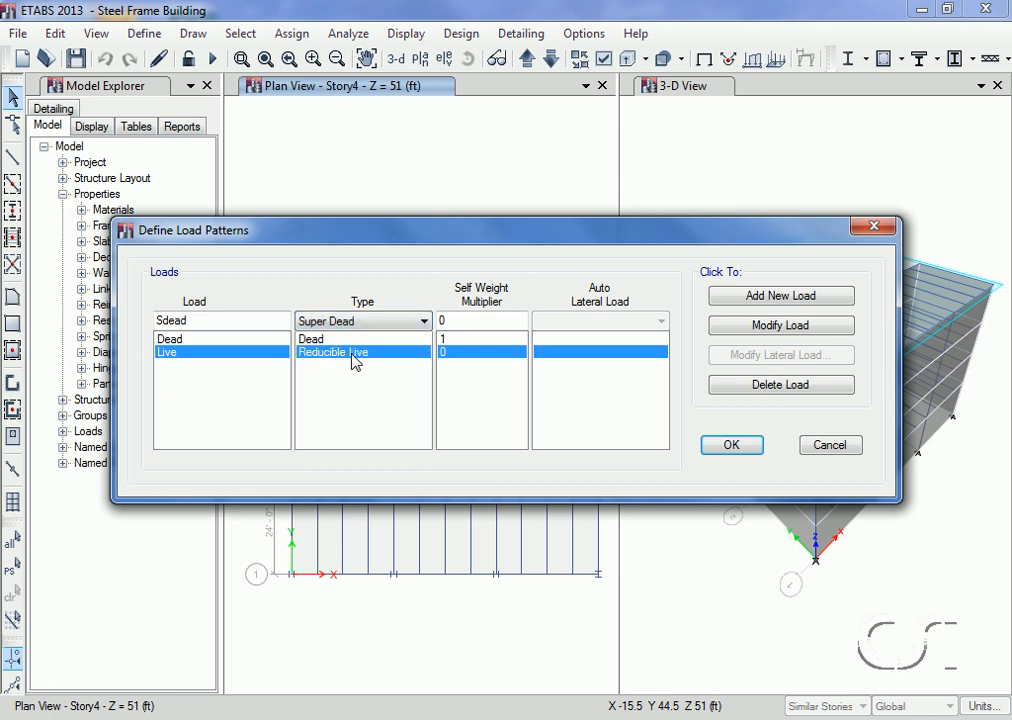
left_click(752, 300)
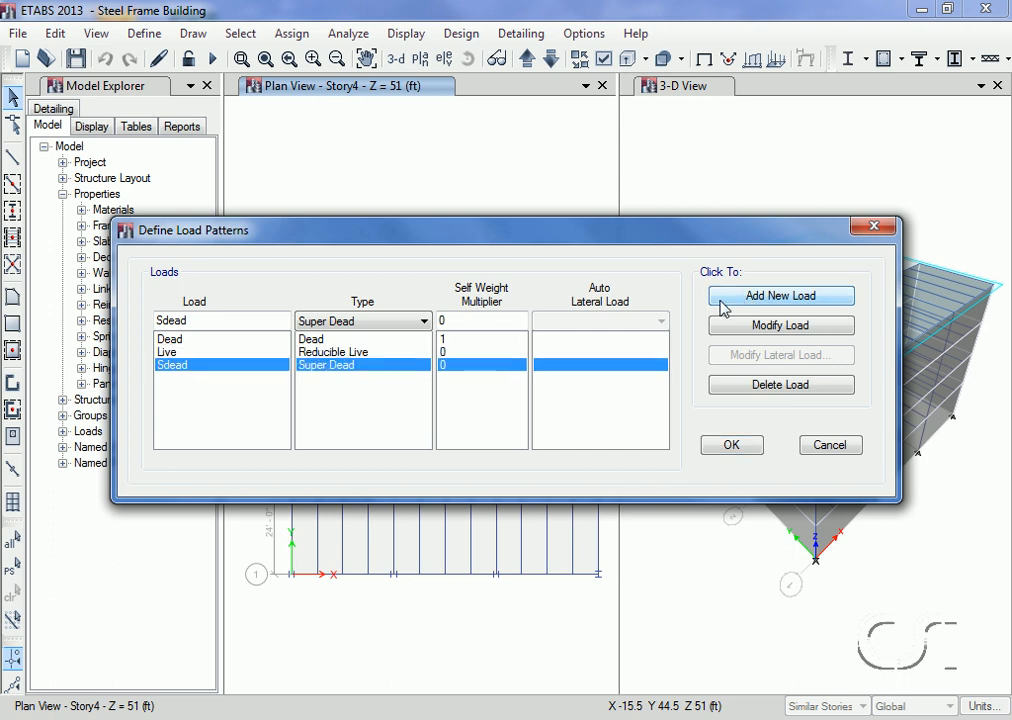
Step: Add a load pattern named Cladding of type Super Dead with a self weight multiplier of 0
left_click(195, 320)
double_click(195, 320)
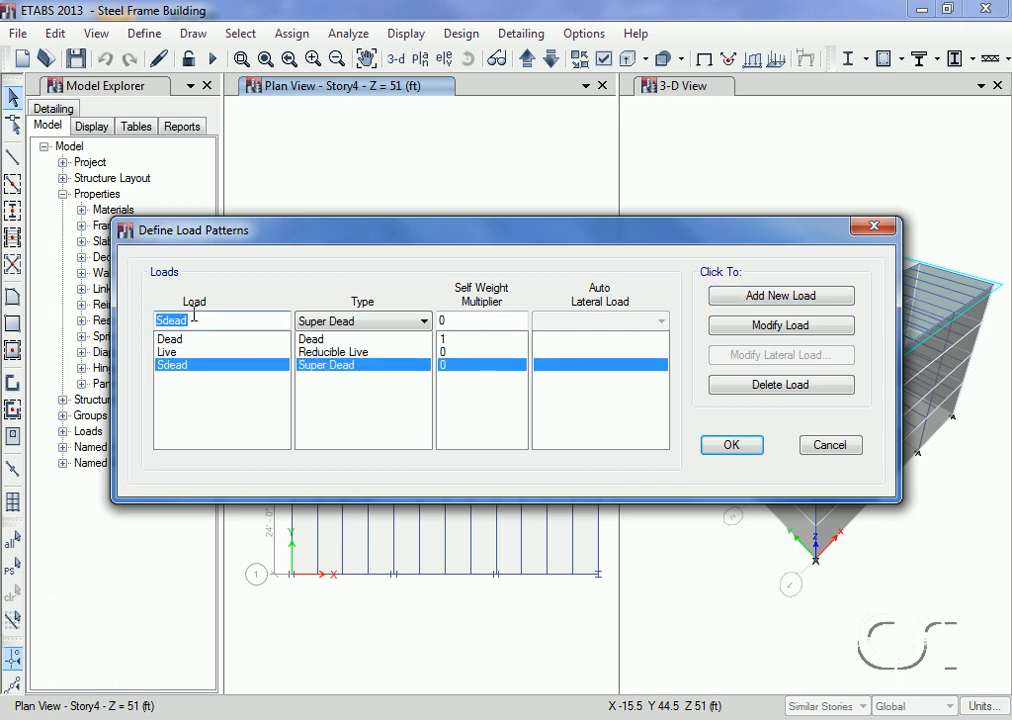
type("Cladding")
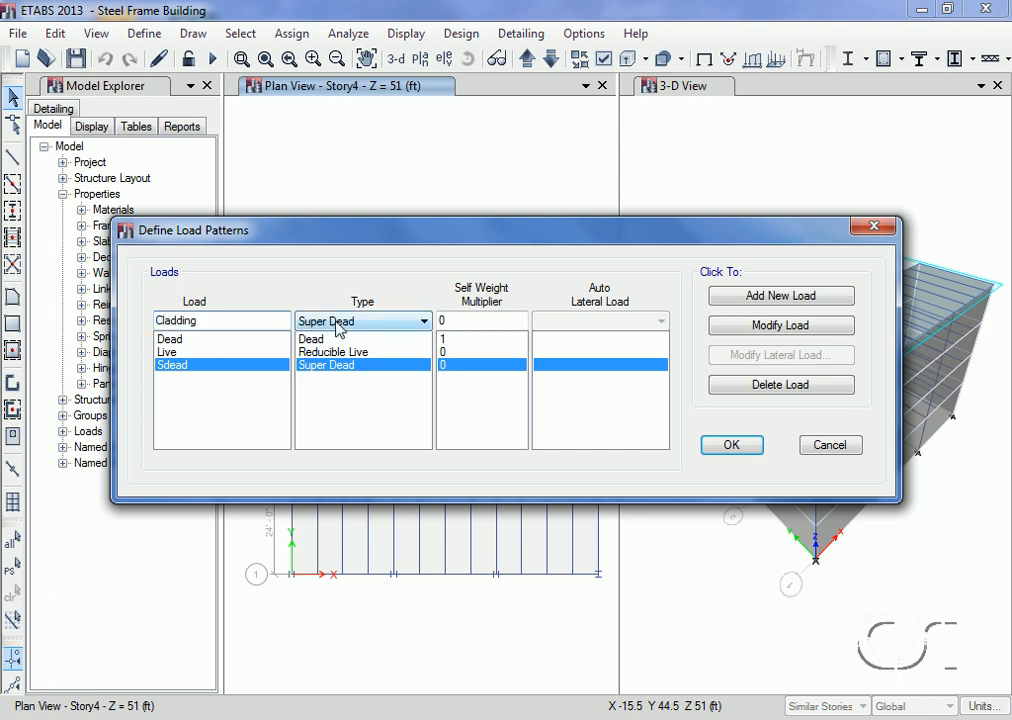
left_click(749, 297)
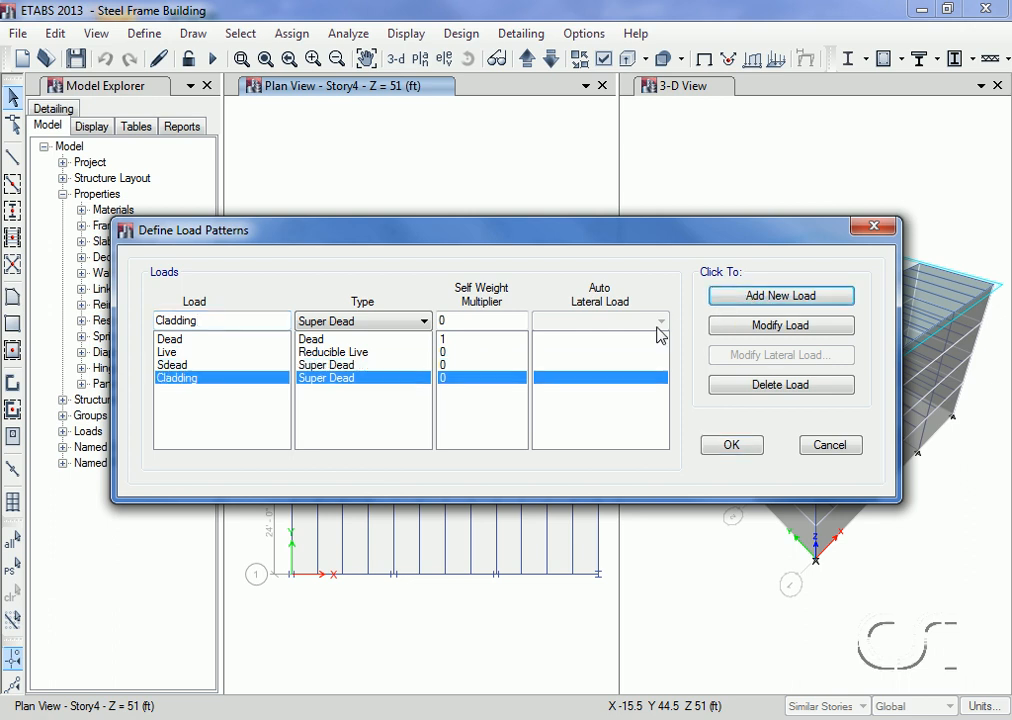
Step: Add a Seismic load pattern named Eqy that uses the ASCE 7-10 auto lateral load
double_click(247, 320)
type("Eqy")
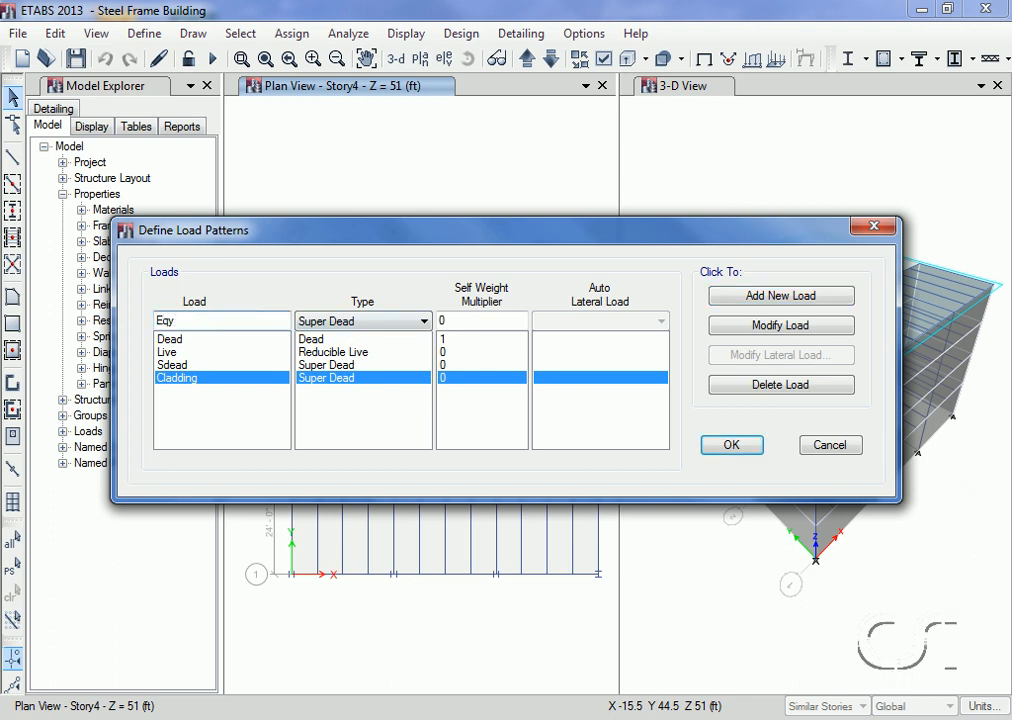
left_click(424, 321)
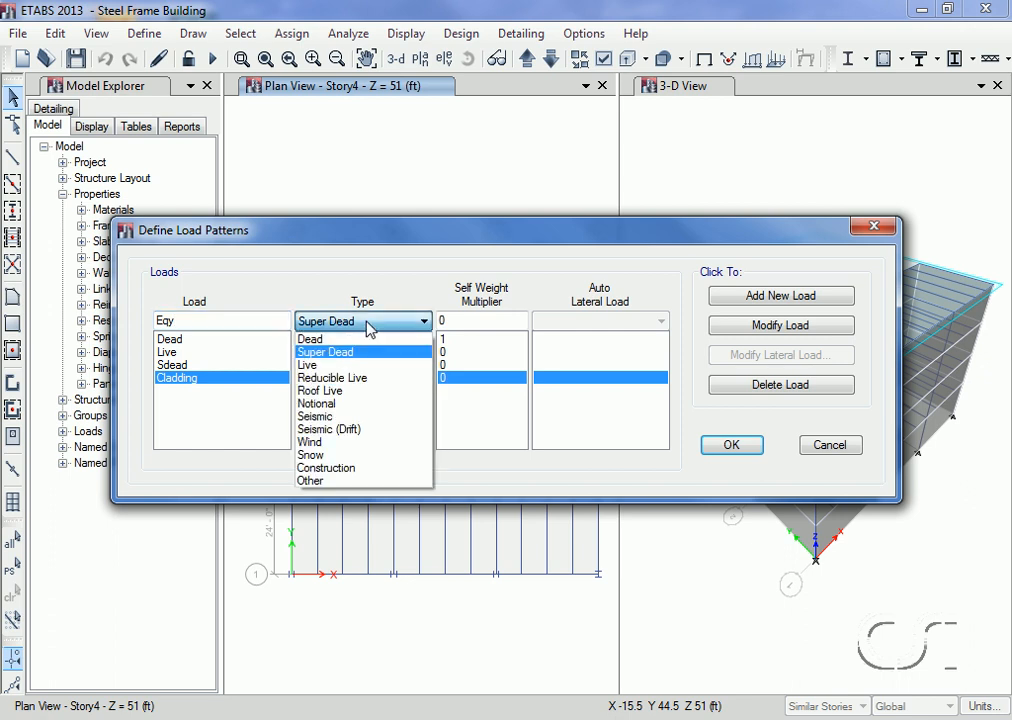
left_click(338, 418)
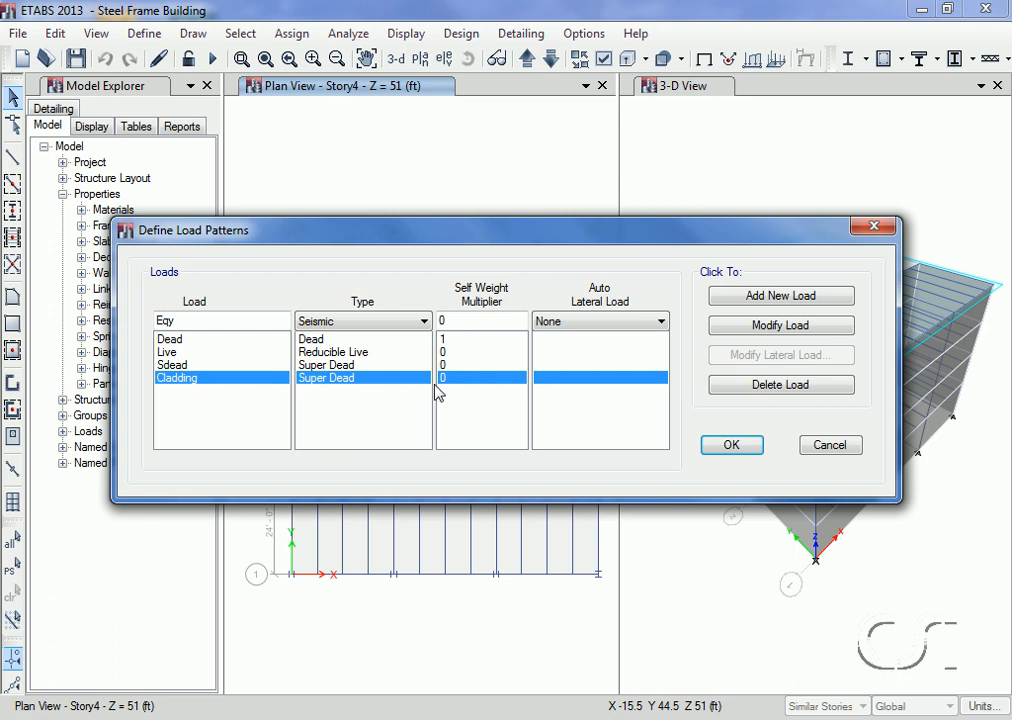
left_click(580, 324)
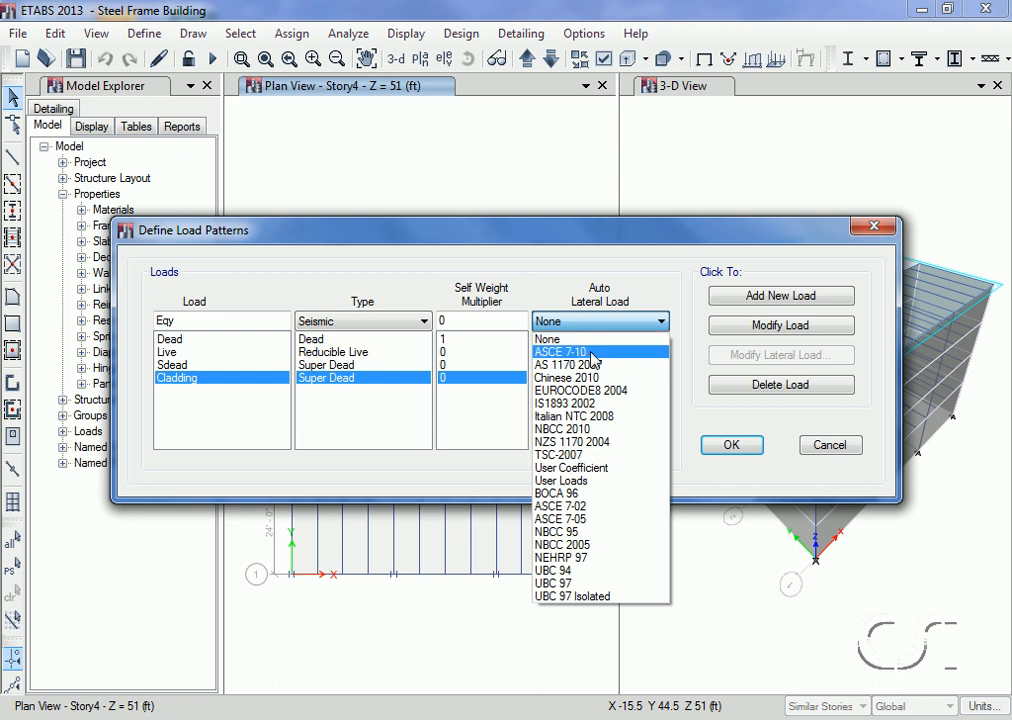
left_click(593, 354)
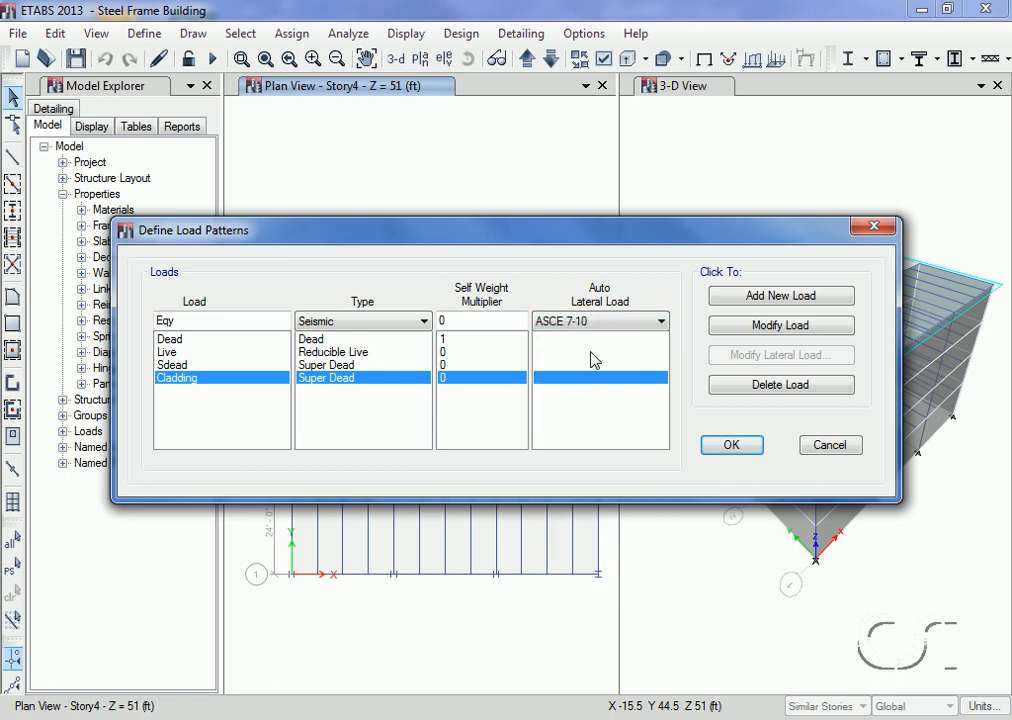
left_click(742, 300)
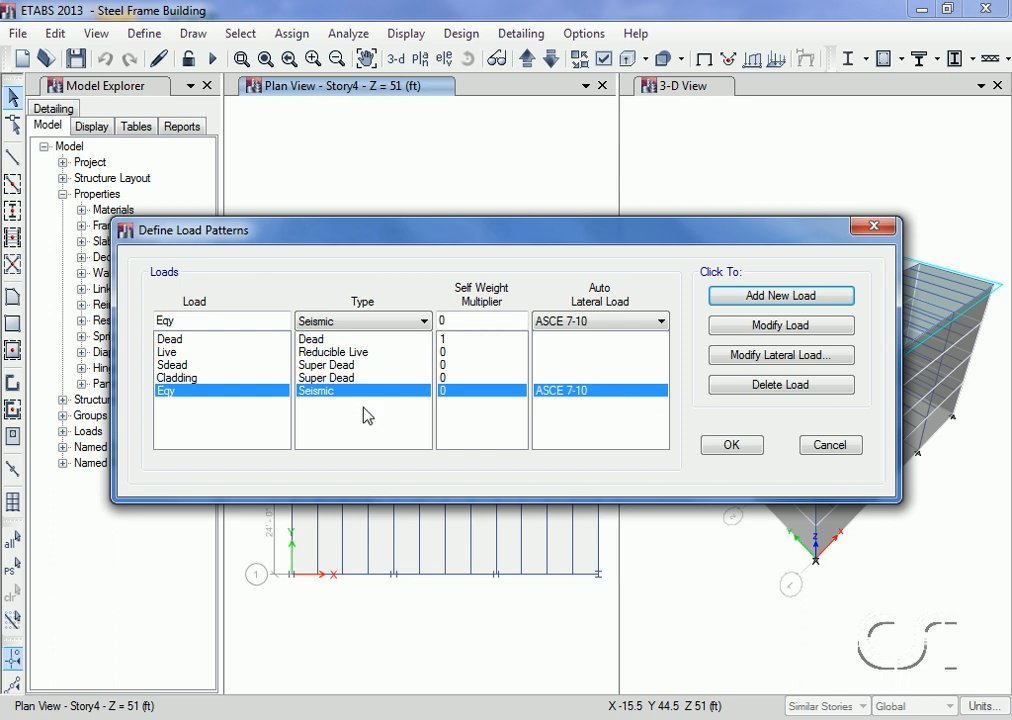
Step: Restrict the Eqy seismic loading to Y Dir only, leaving out all X directions and both Y eccentricity cases
left_click(758, 358)
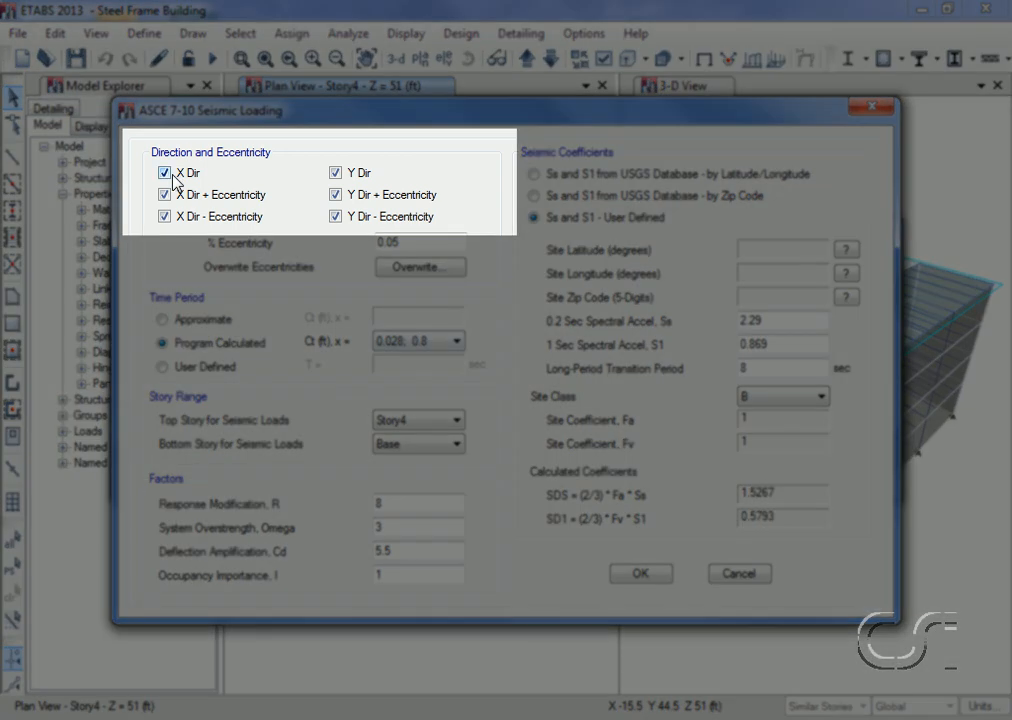
left_click(166, 174)
left_click(165, 195)
left_click(165, 217)
left_click(336, 217)
left_click(336, 196)
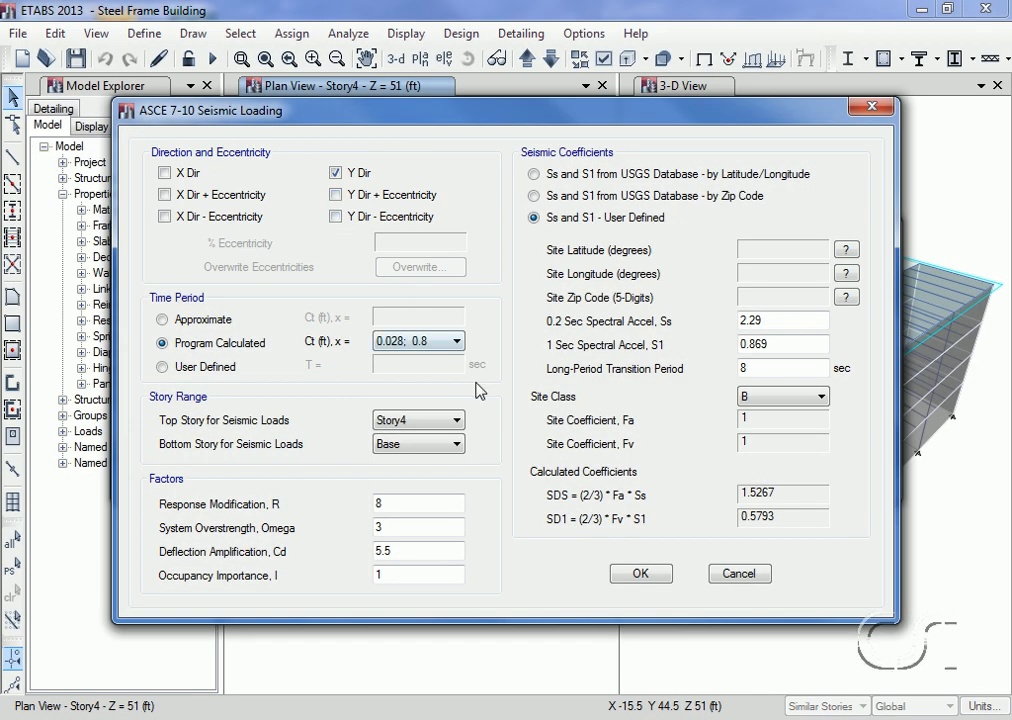
left_click(640, 573)
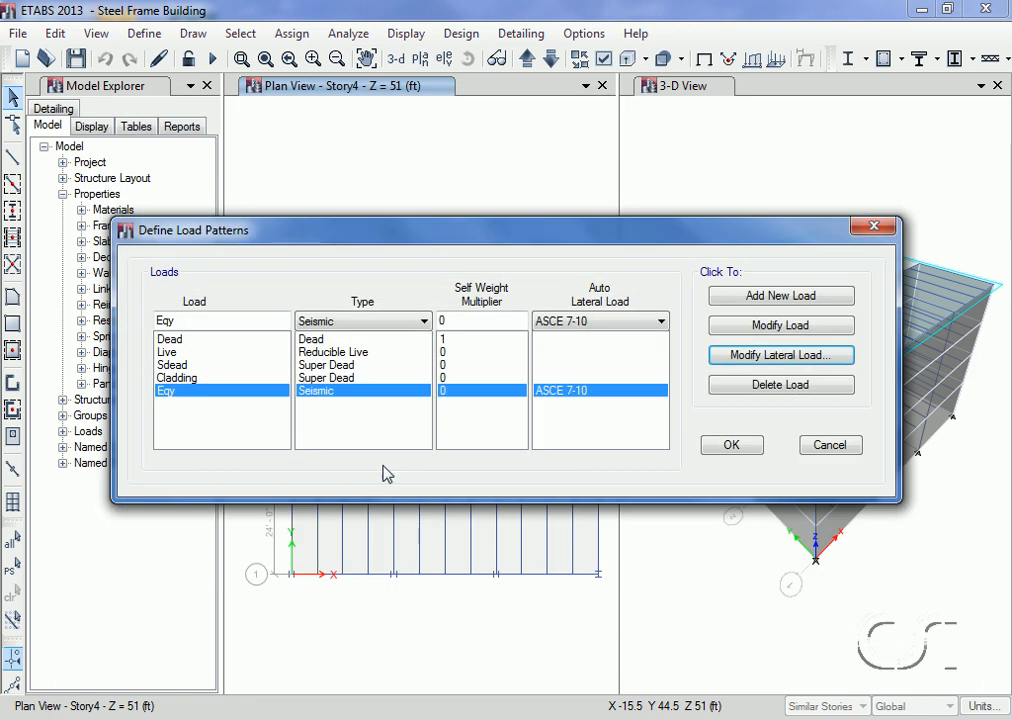
Step: Add a Wind load pattern named Windx that uses the ASCE 7-10 auto lateral load
double_click(205, 321)
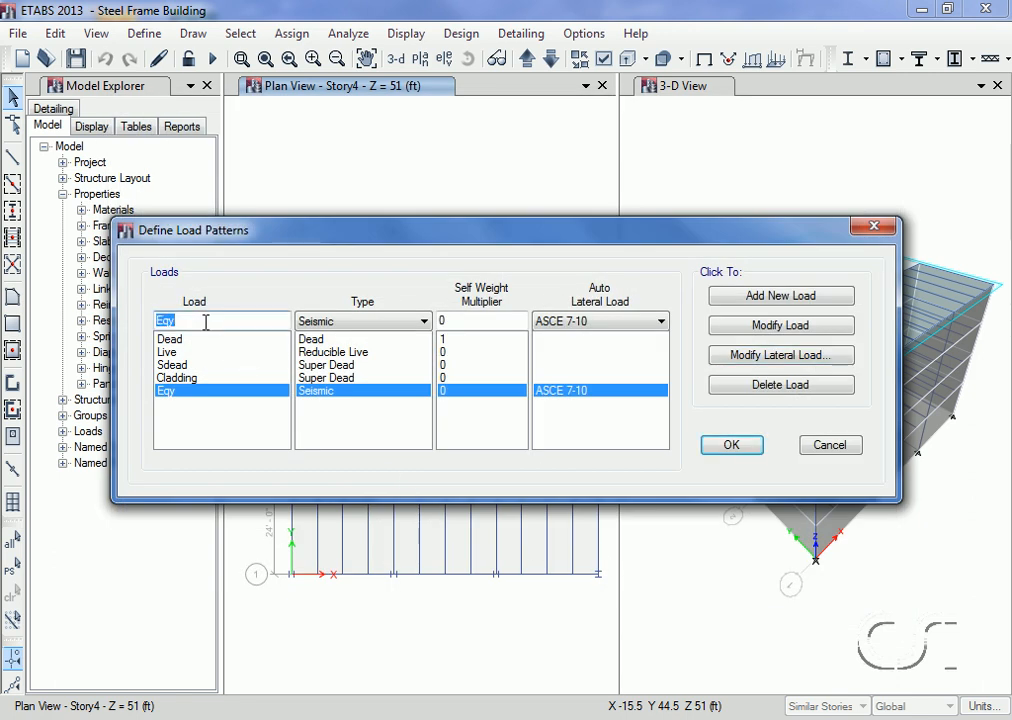
type("Windx")
left_click(320, 322)
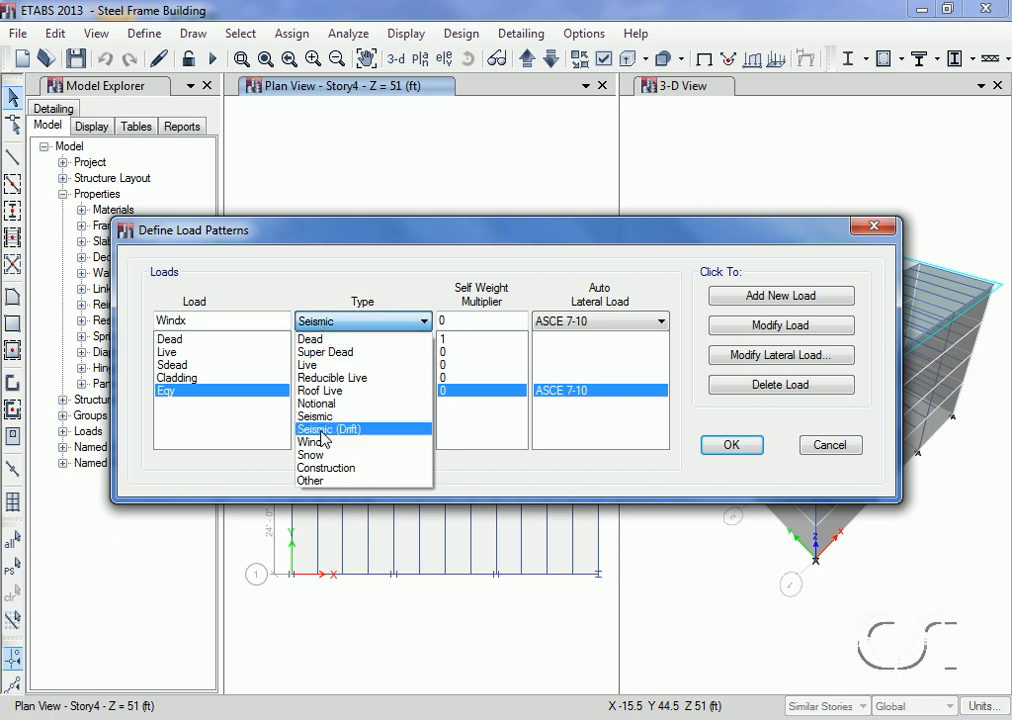
left_click(320, 443)
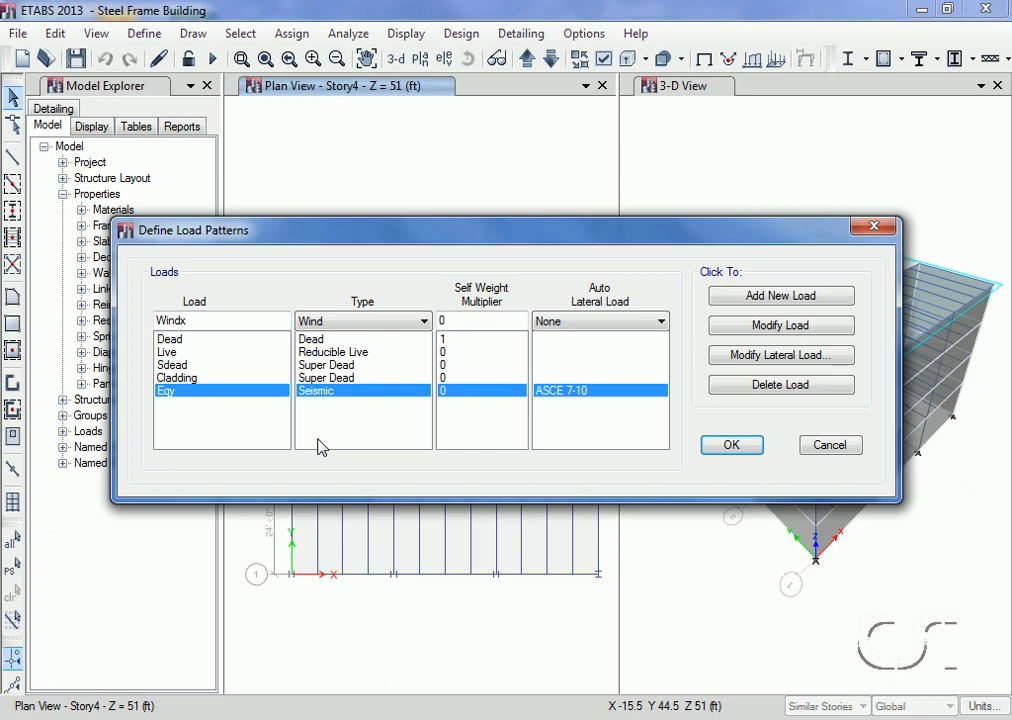
left_click(574, 322)
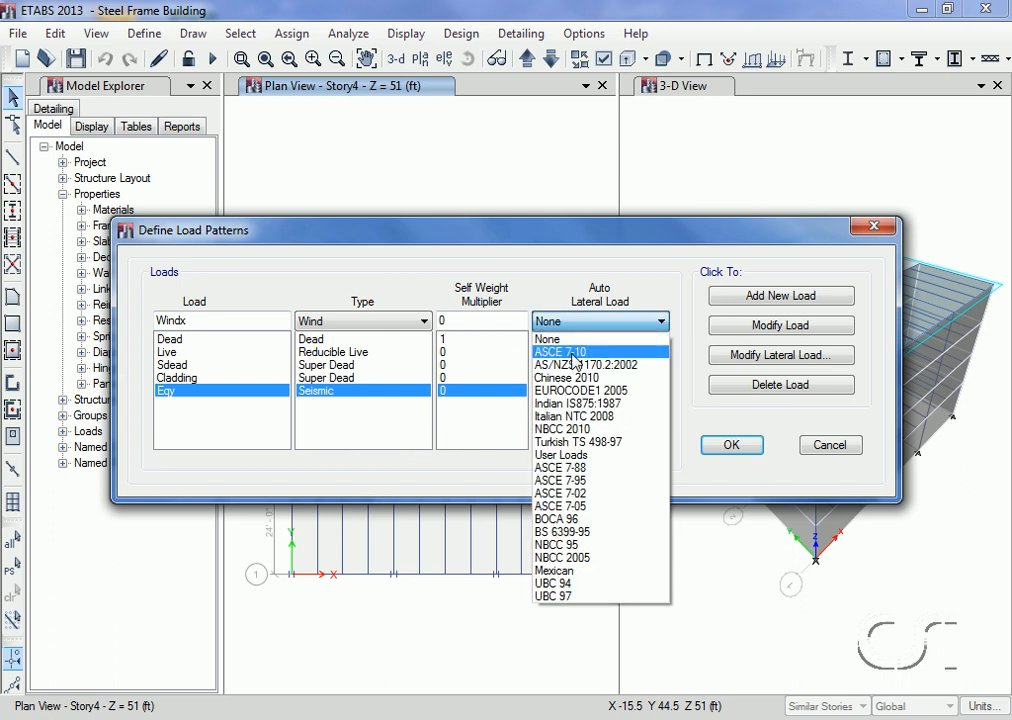
left_click(573, 354)
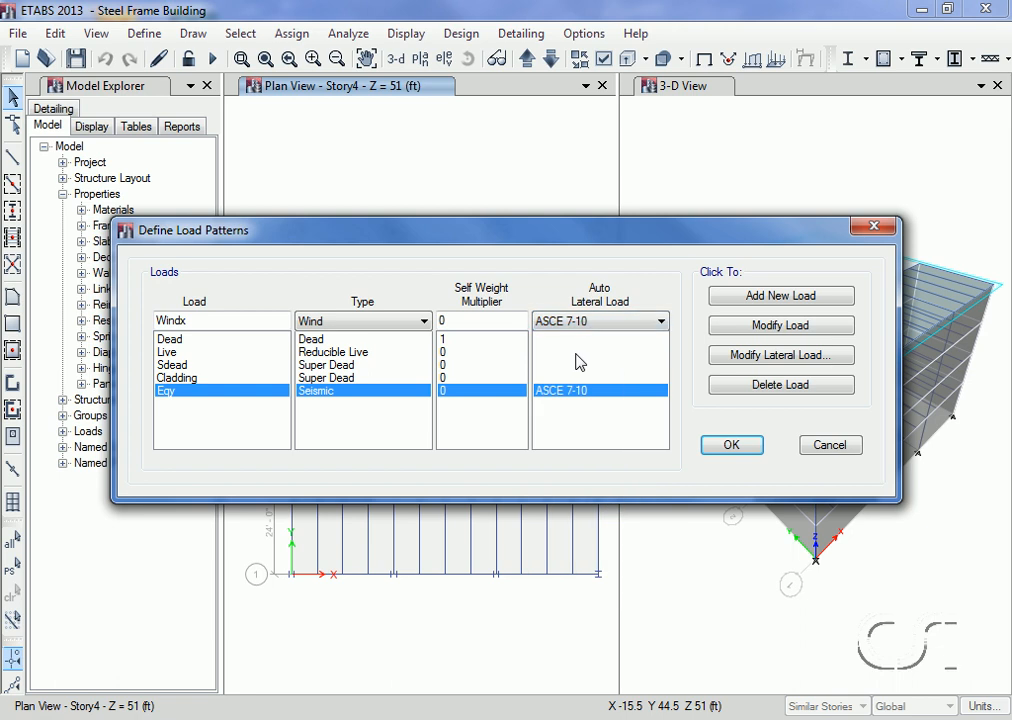
left_click(763, 298)
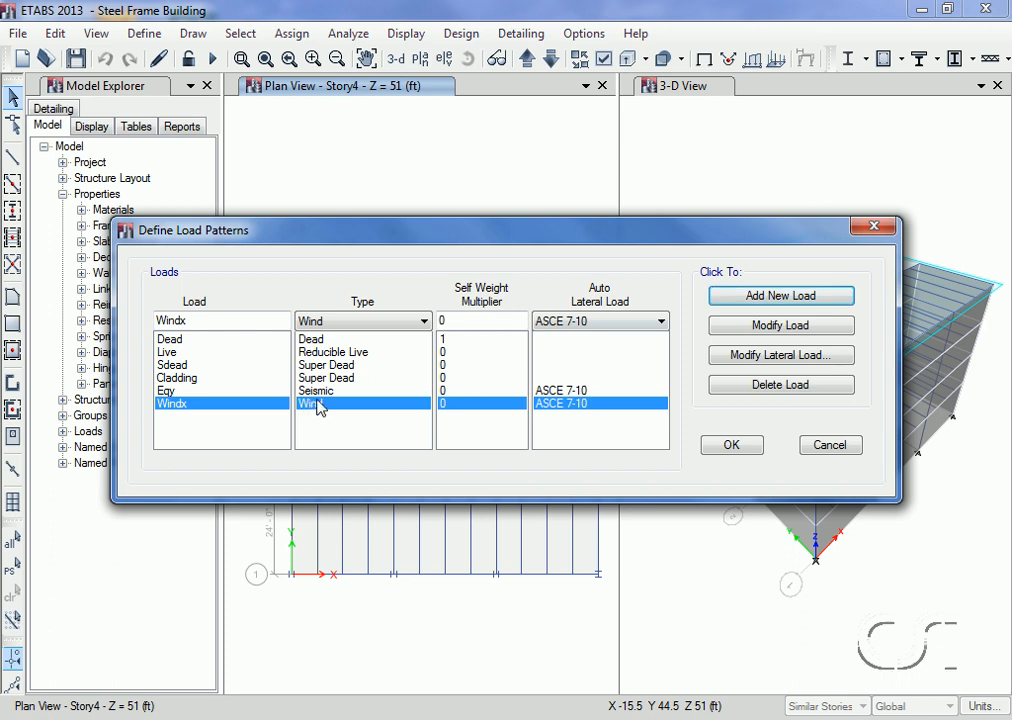
Step: Set the Windx lateral load to exposure from frame and shell objects including shell objects, with a 100 mph wind speed, and accept the load patterns
left_click(765, 357)
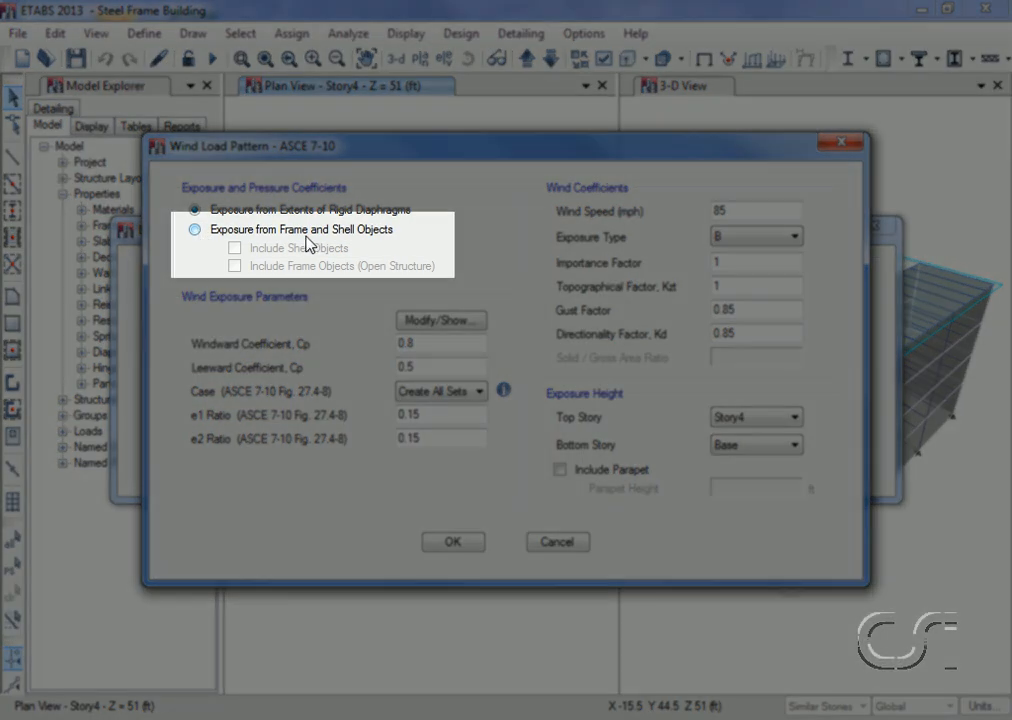
left_click(196, 230)
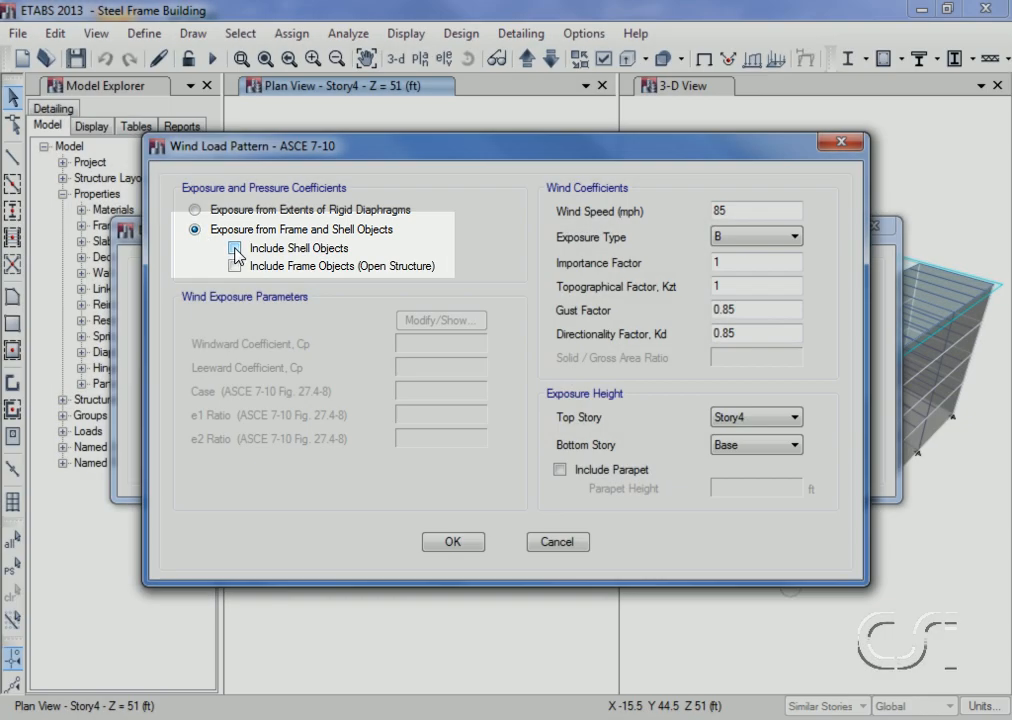
left_click(235, 248)
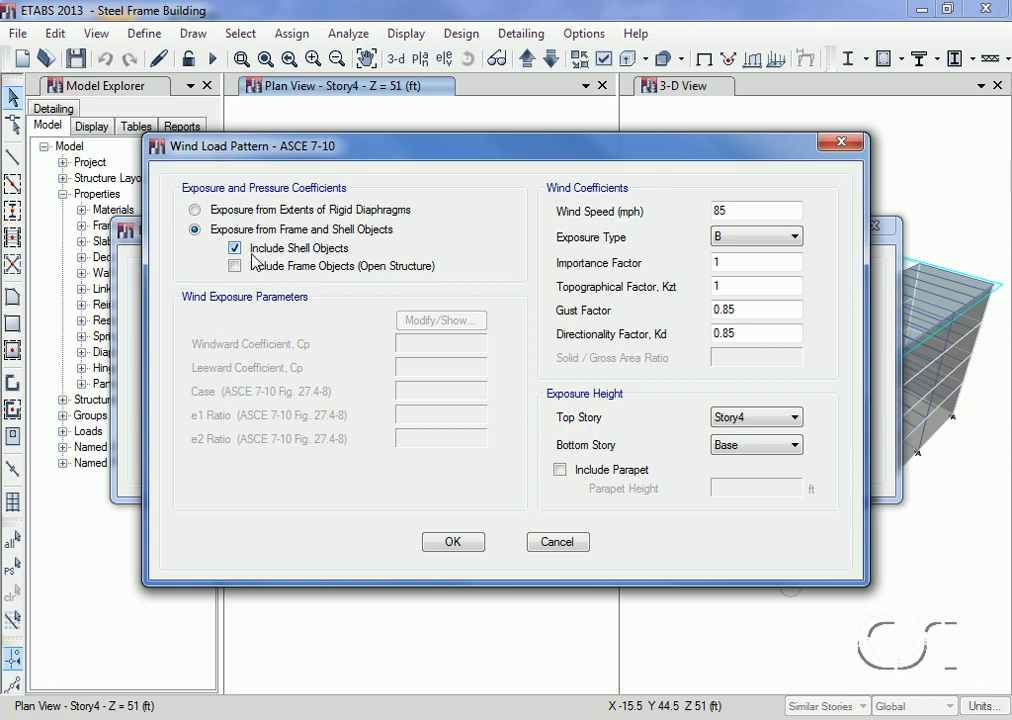
double_click(748, 210)
type("100")
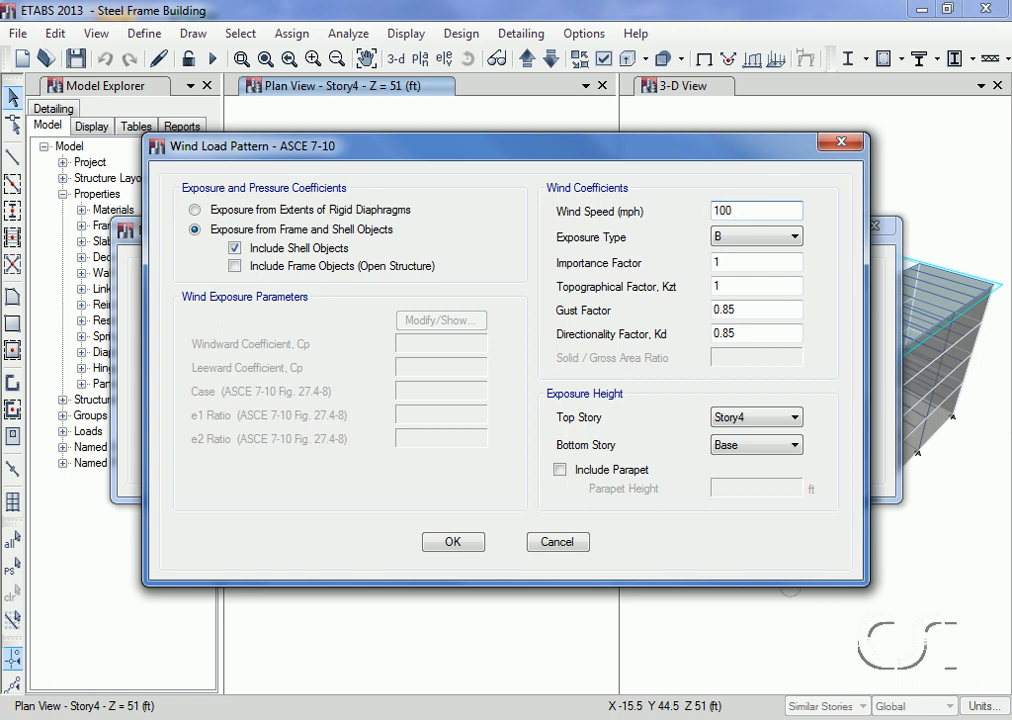
left_click(452, 542)
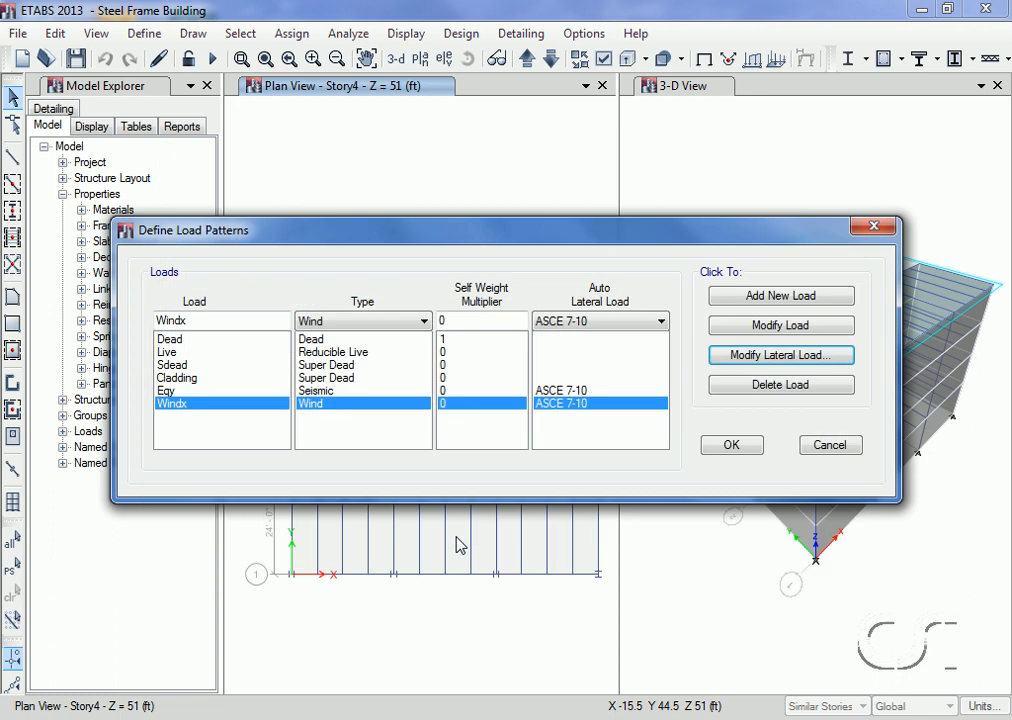
left_click(733, 447)
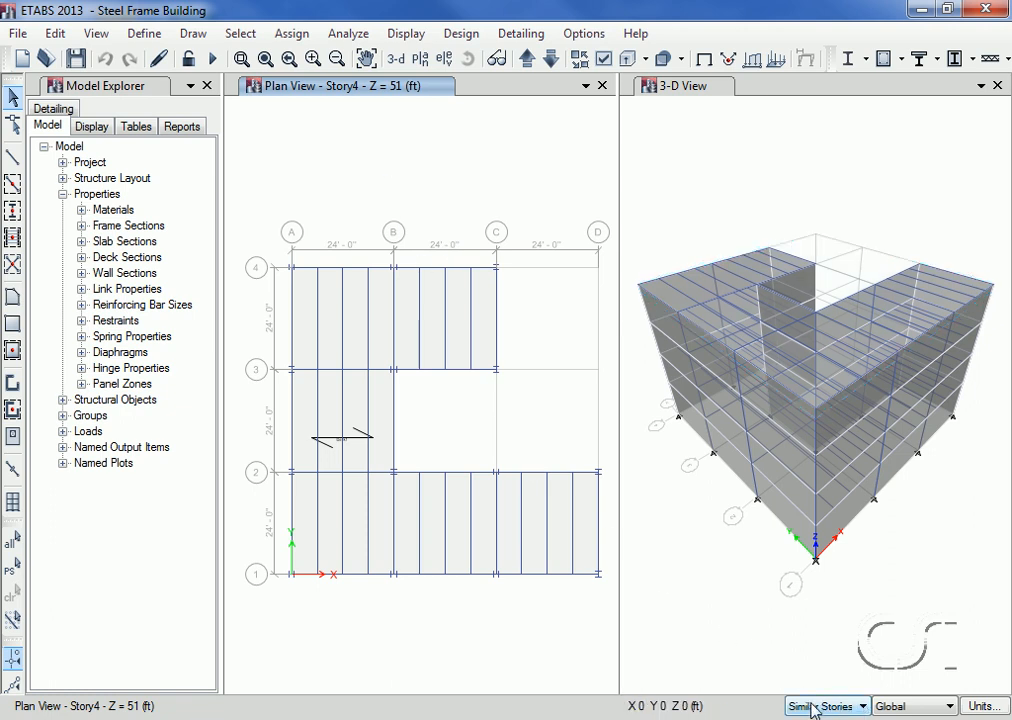
Step: Assign a 35 lb/ft² uniform gravity load in the Sdead pattern to the deck floors on all similar stories
left_click(357, 400)
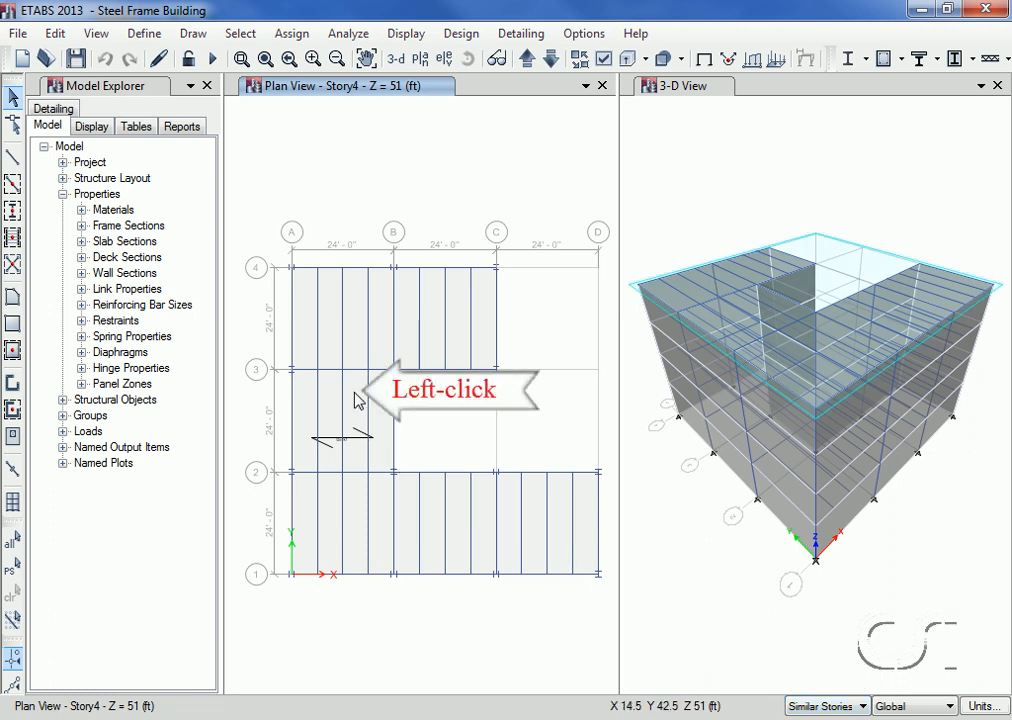
left_click(357, 400)
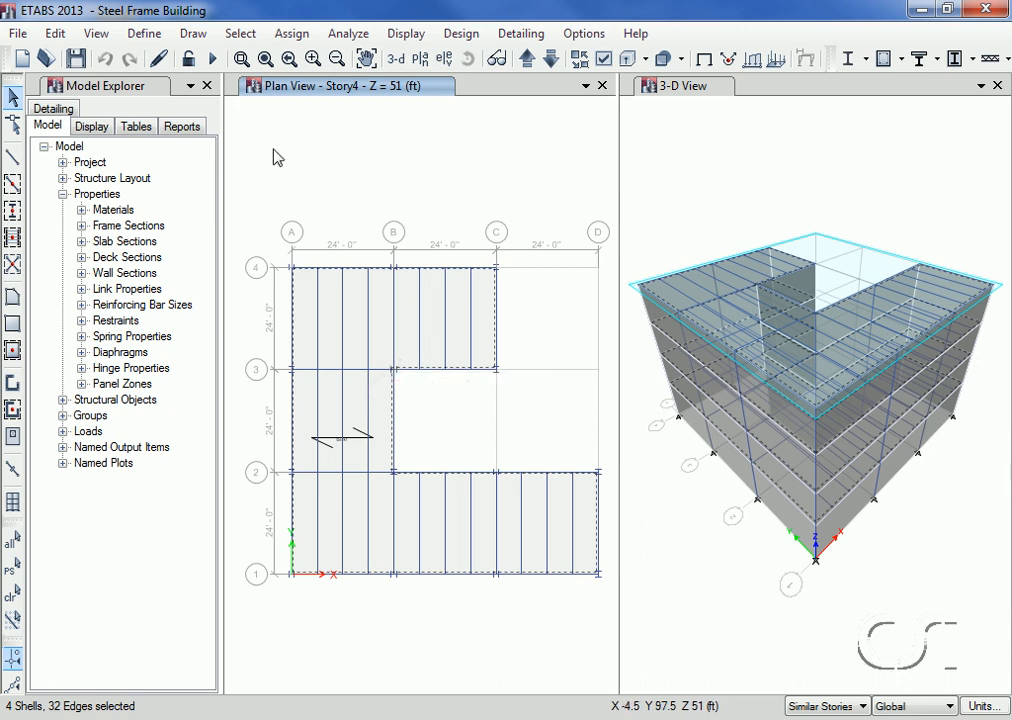
left_click(312, 36)
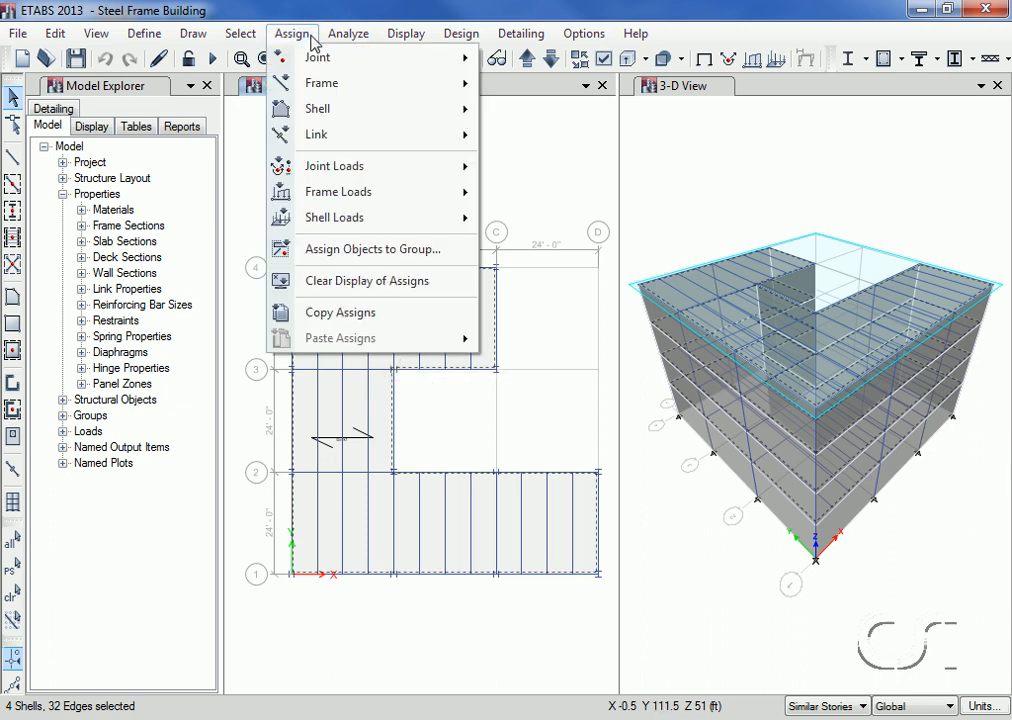
mouse_move(320, 217)
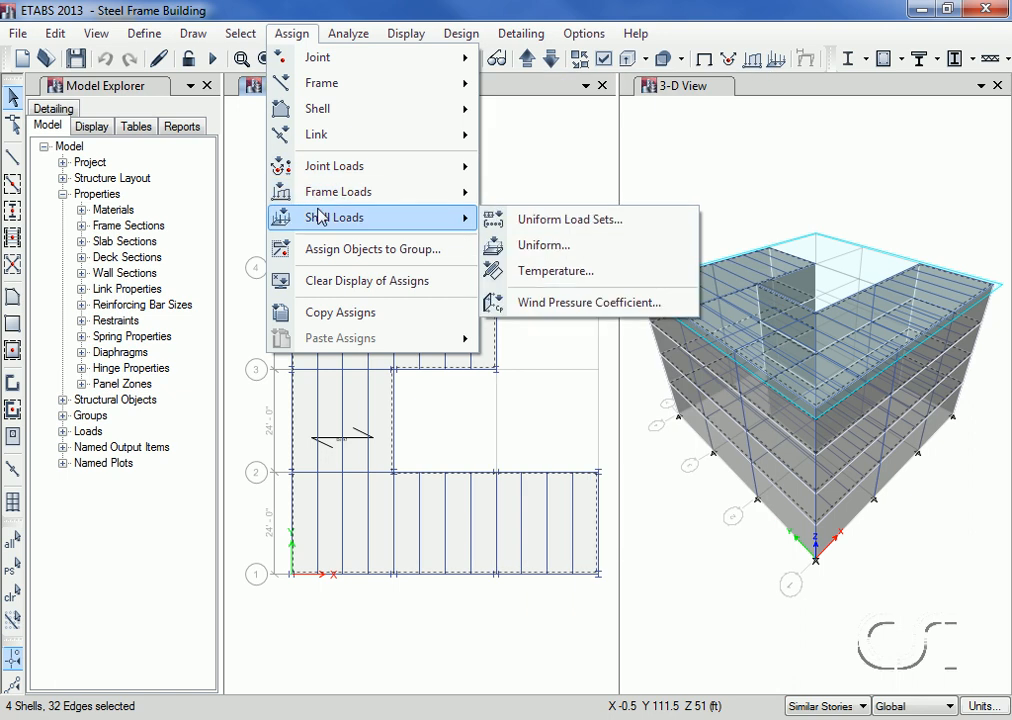
left_click(610, 248)
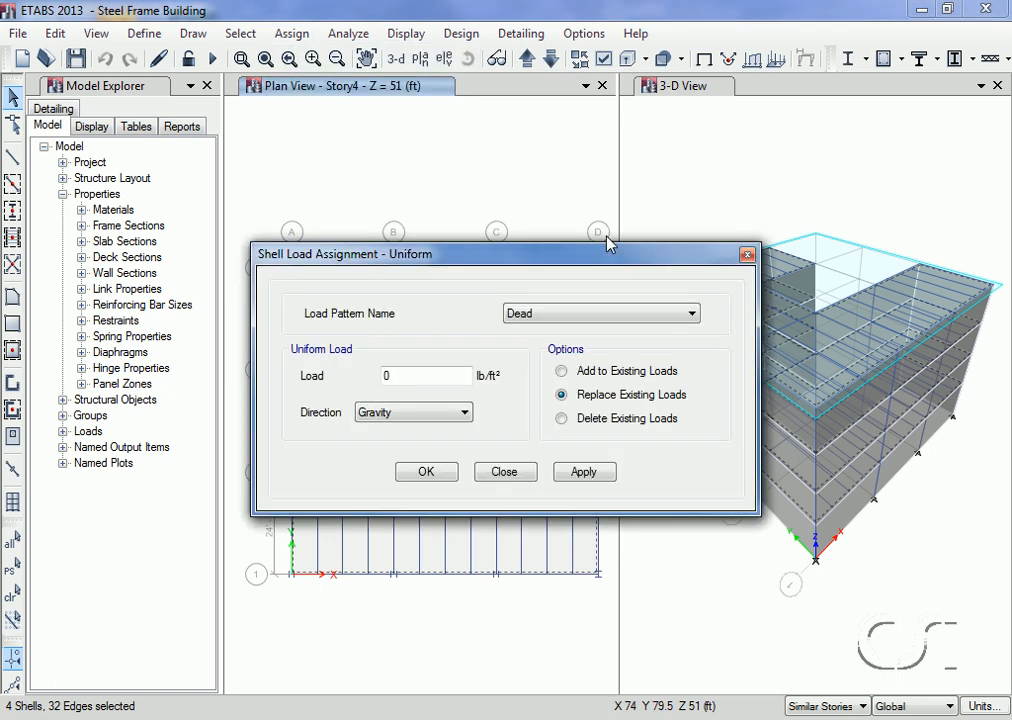
left_click(551, 320)
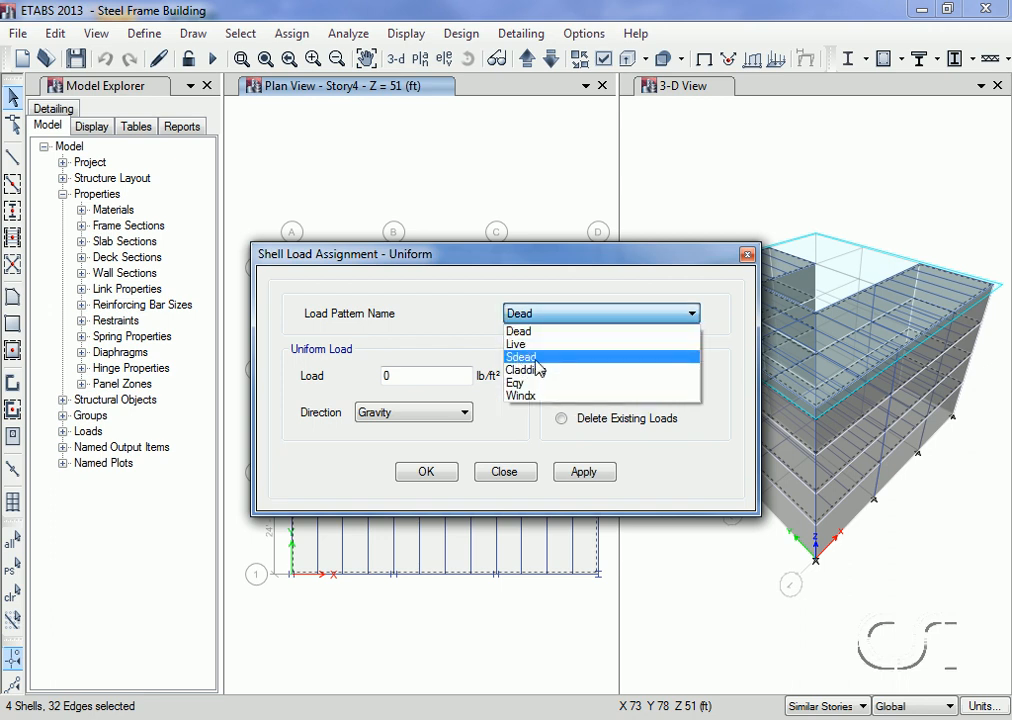
left_click(524, 357)
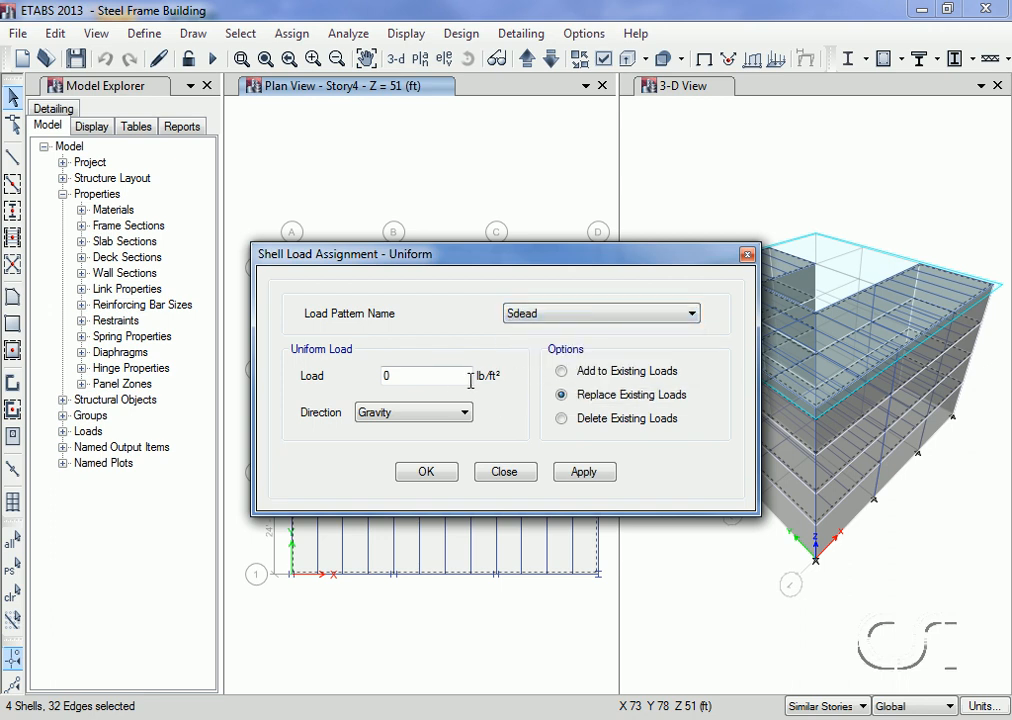
double_click(434, 375)
type("35")
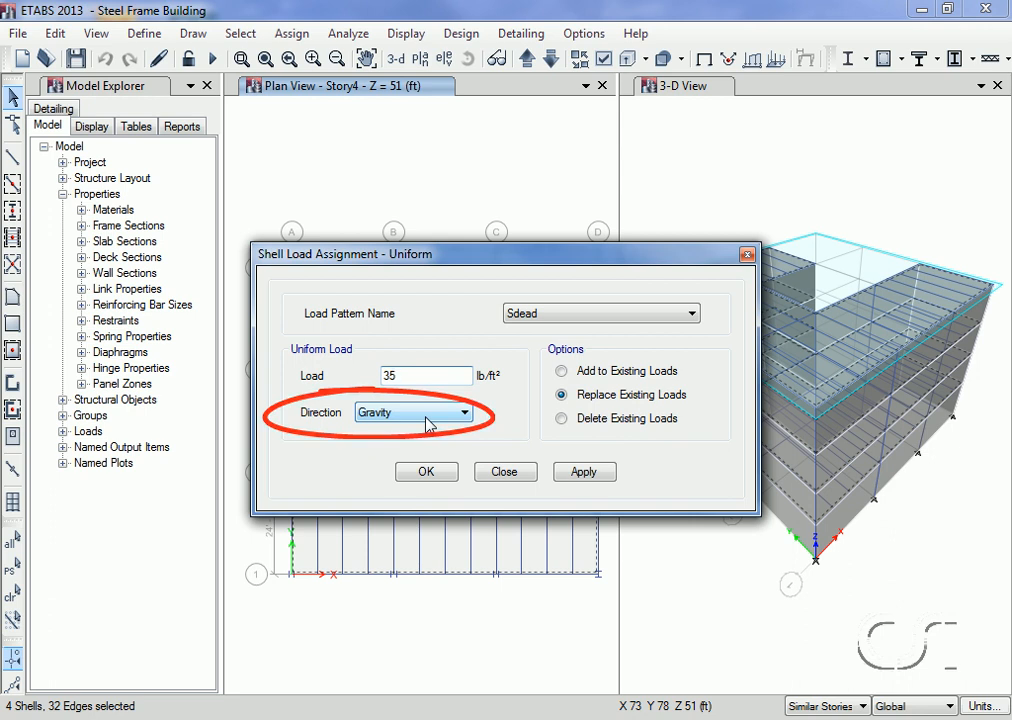
left_click(580, 473)
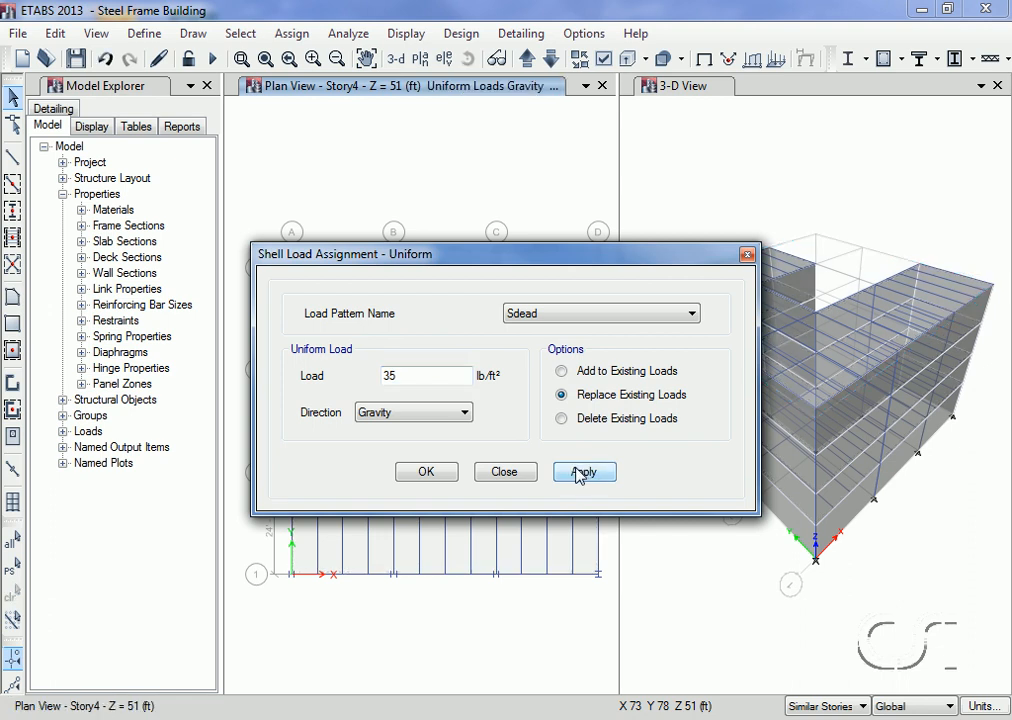
Step: Reselect the deck floors and assign them a 100 lb/ft² uniform gravity load in the Live pattern, closing the shell load assignment
left_click_drag(550, 262, 783, 134)
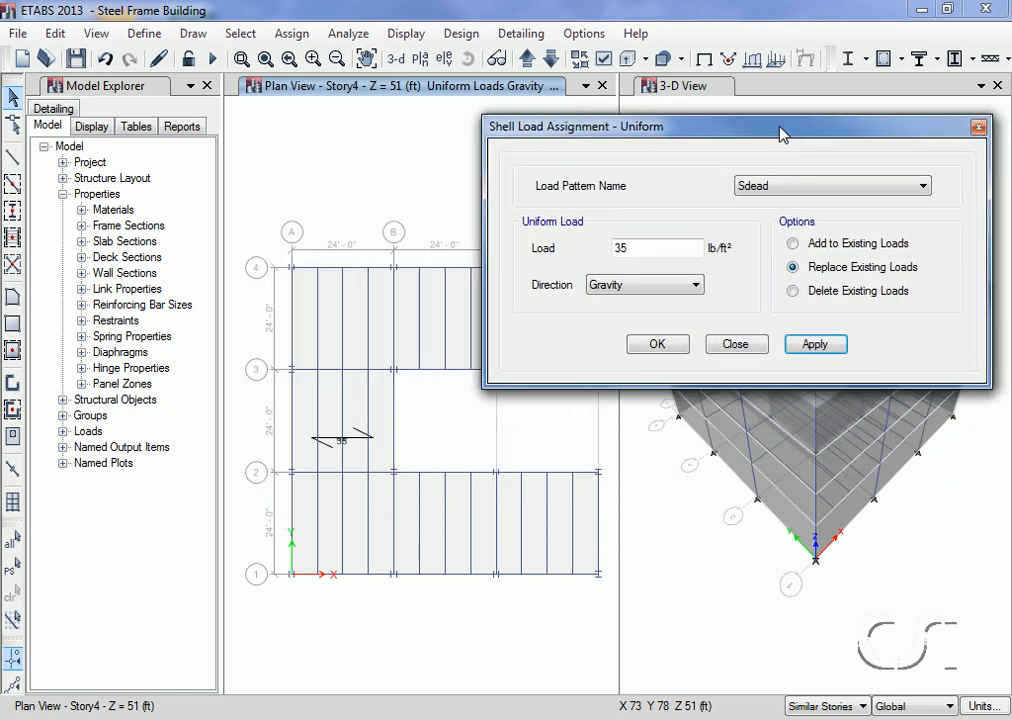
left_click(363, 405)
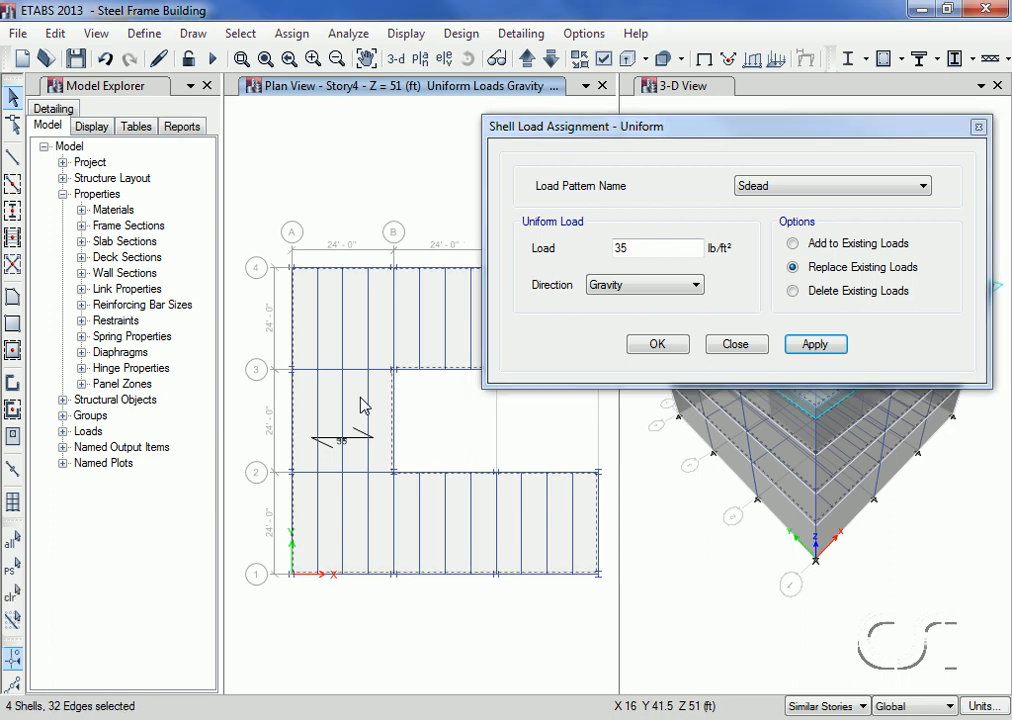
left_click(752, 187)
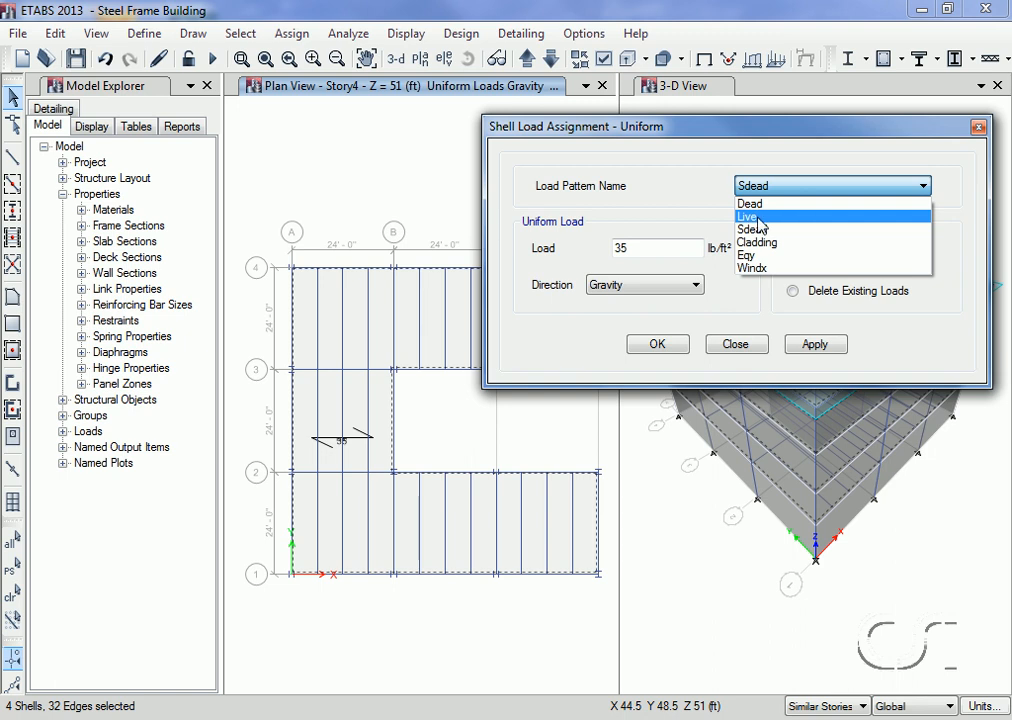
left_click(759, 218)
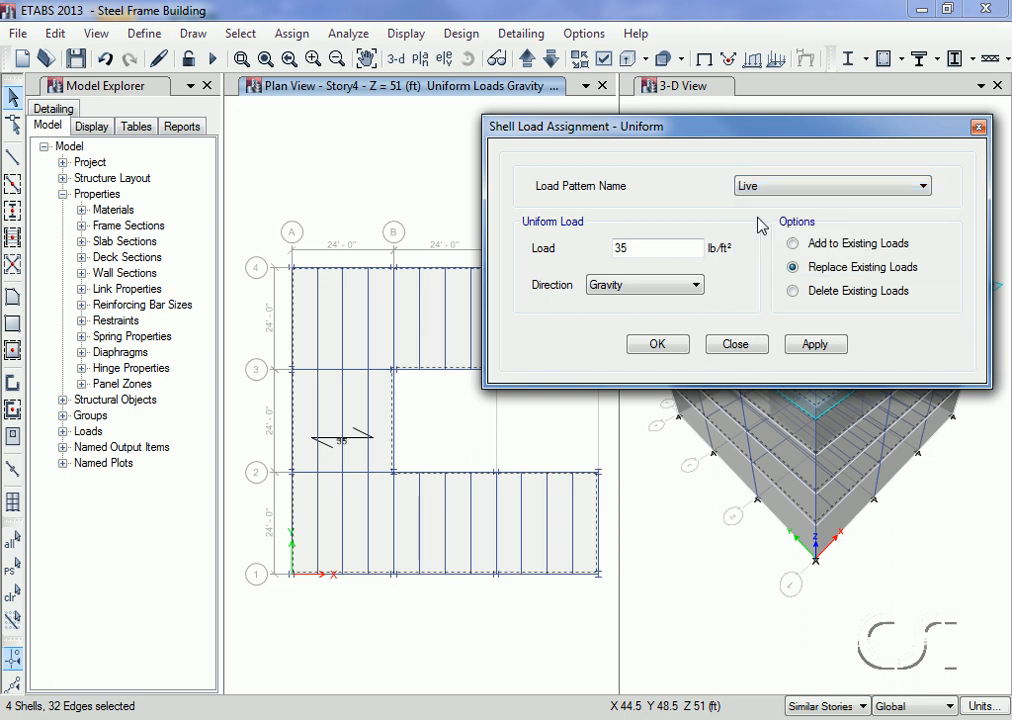
double_click(637, 247)
type("100")
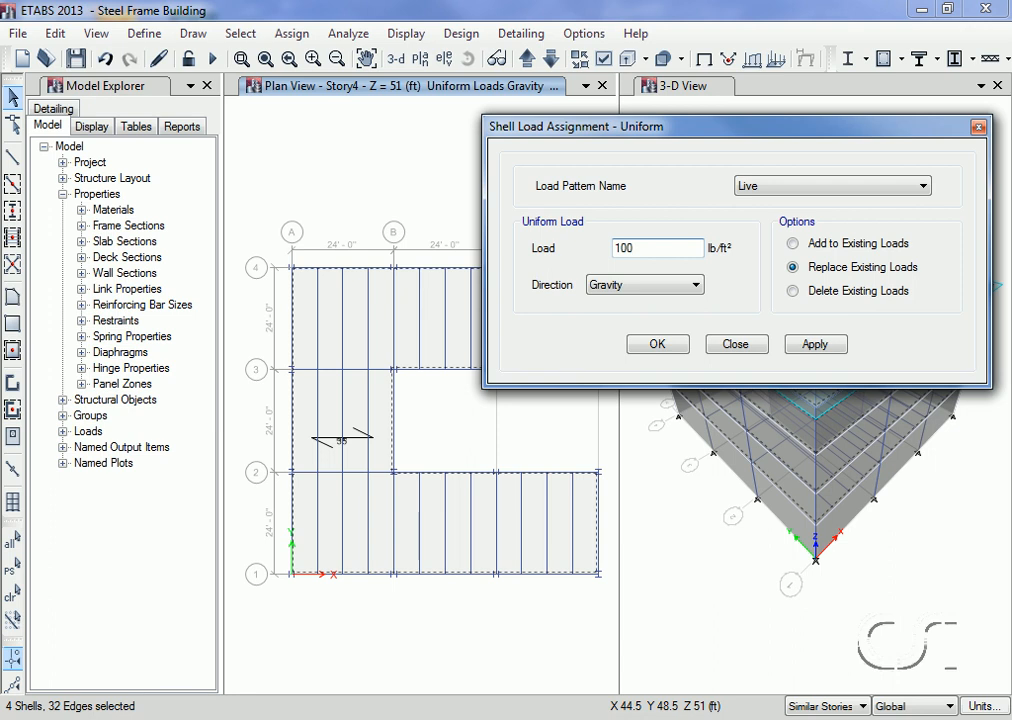
left_click(812, 345)
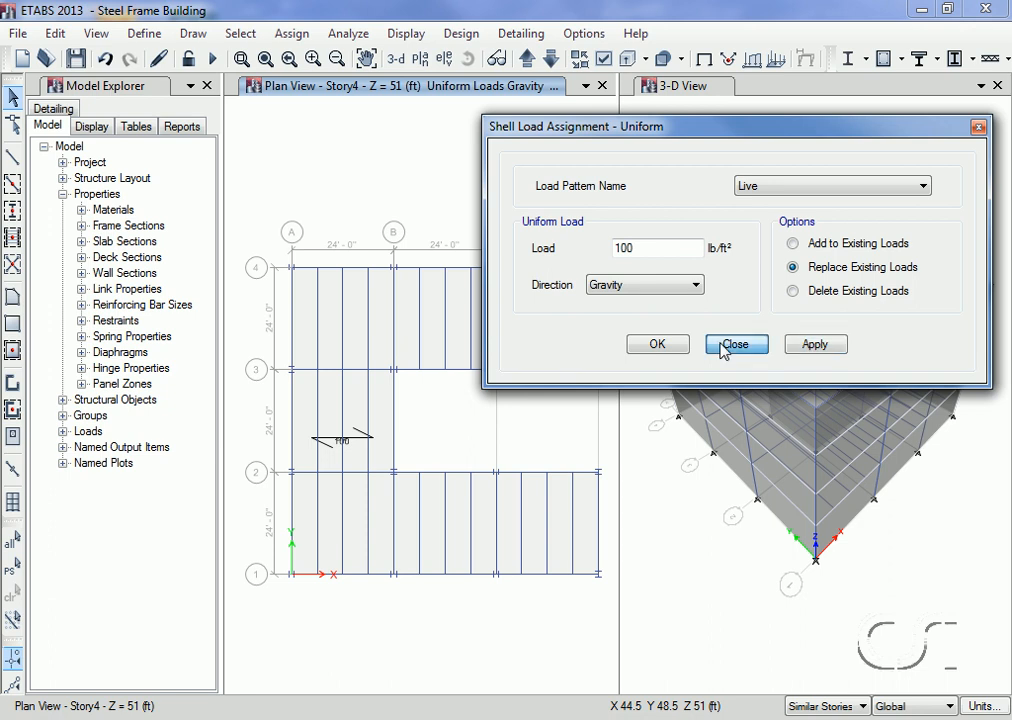
left_click(722, 343)
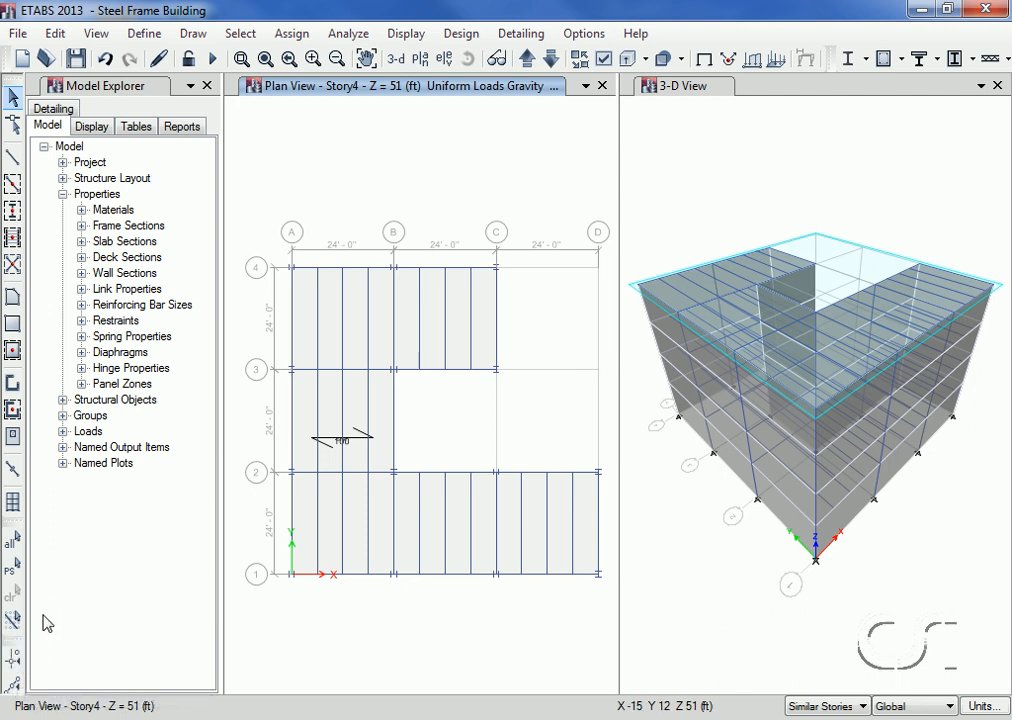
Step: Select every perimeter beam around the floor outline in plan, including the edges of the notch, across the similar stories
left_click(294, 517)
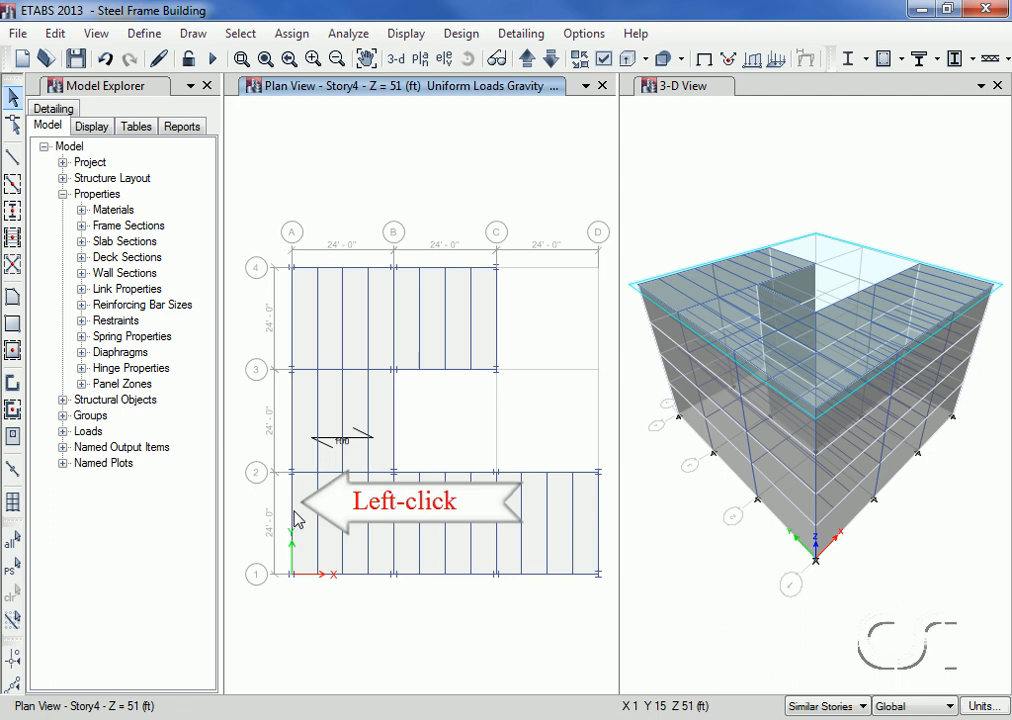
left_click(294, 517)
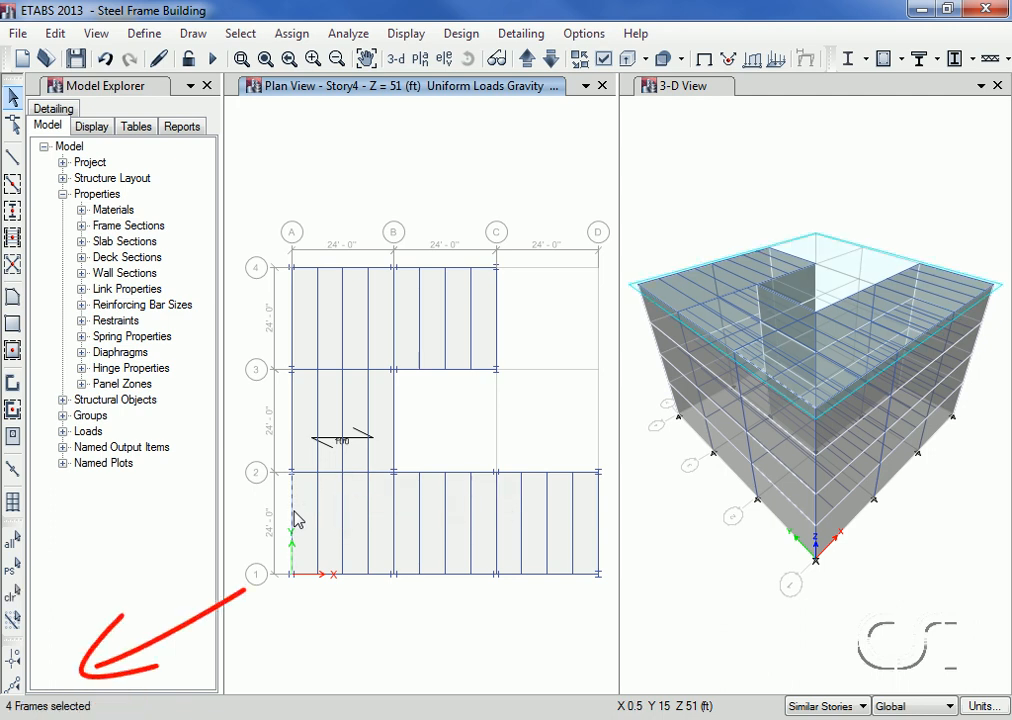
left_click(296, 433)
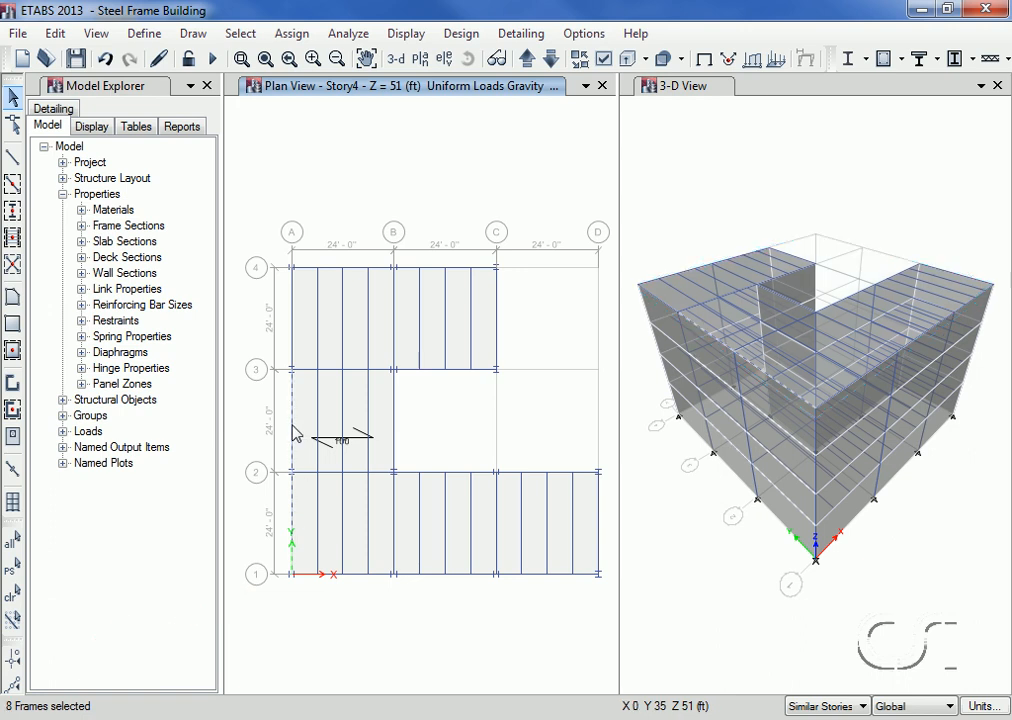
left_click(293, 336)
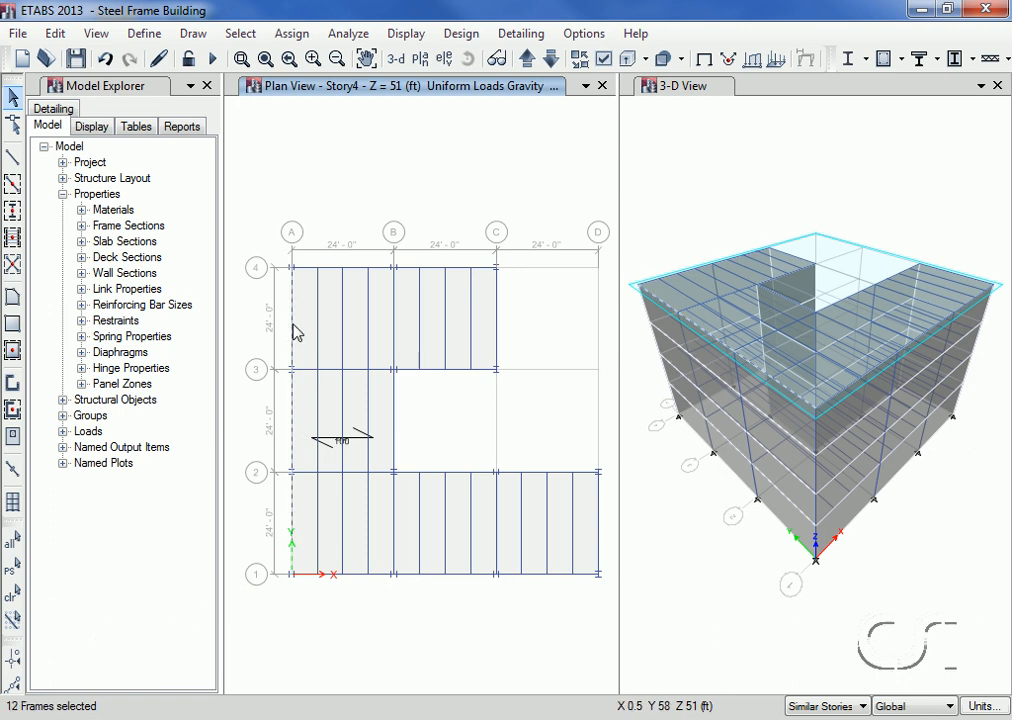
left_click(340, 270)
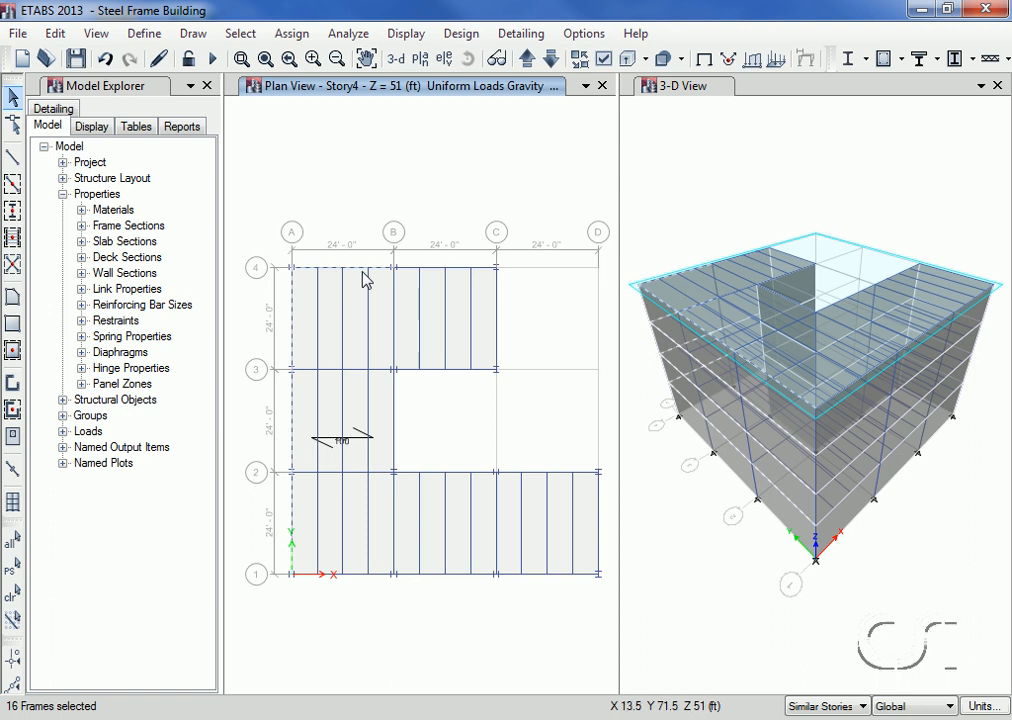
left_click(436, 273)
left_click(497, 313)
left_click(461, 370)
left_click(398, 430)
left_click(450, 473)
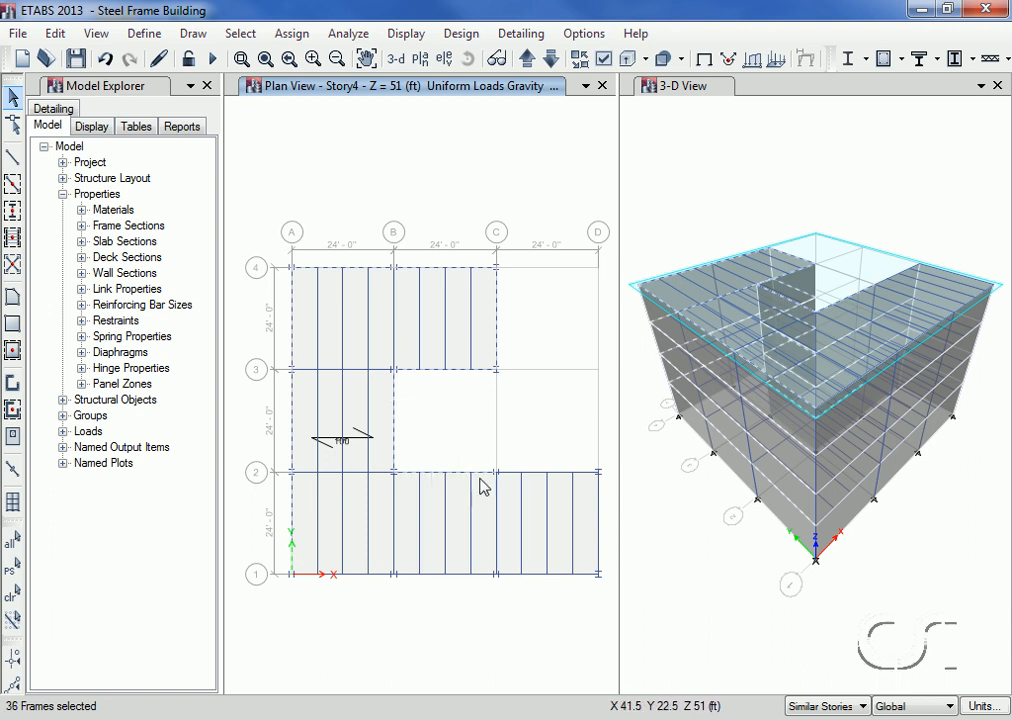
left_click(544, 486)
left_click(599, 515)
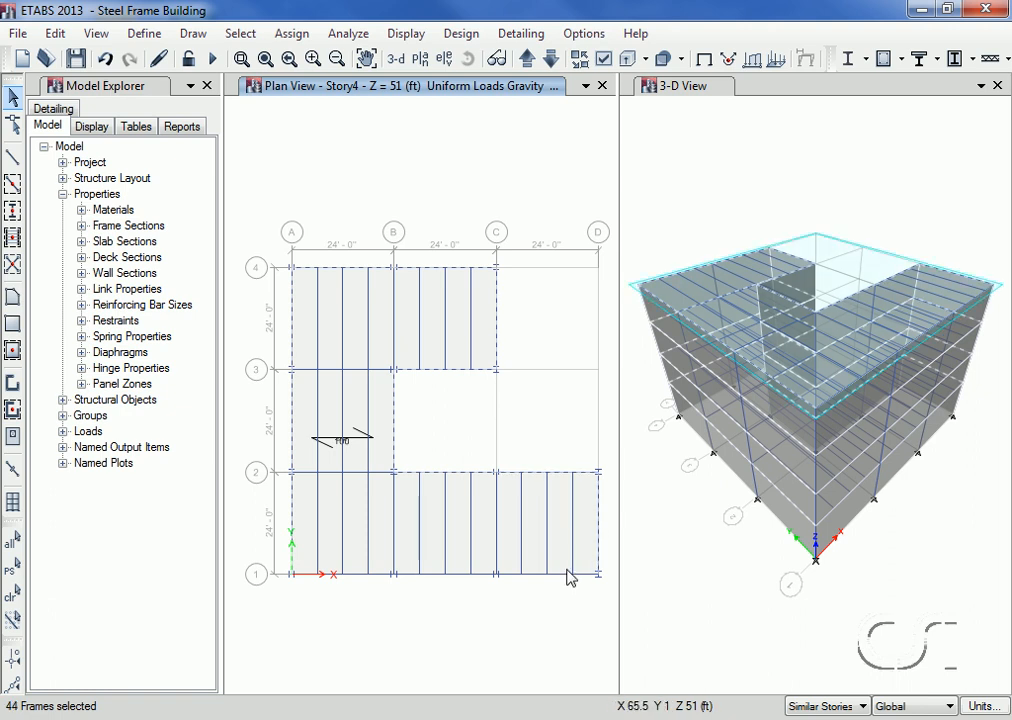
left_click(462, 574)
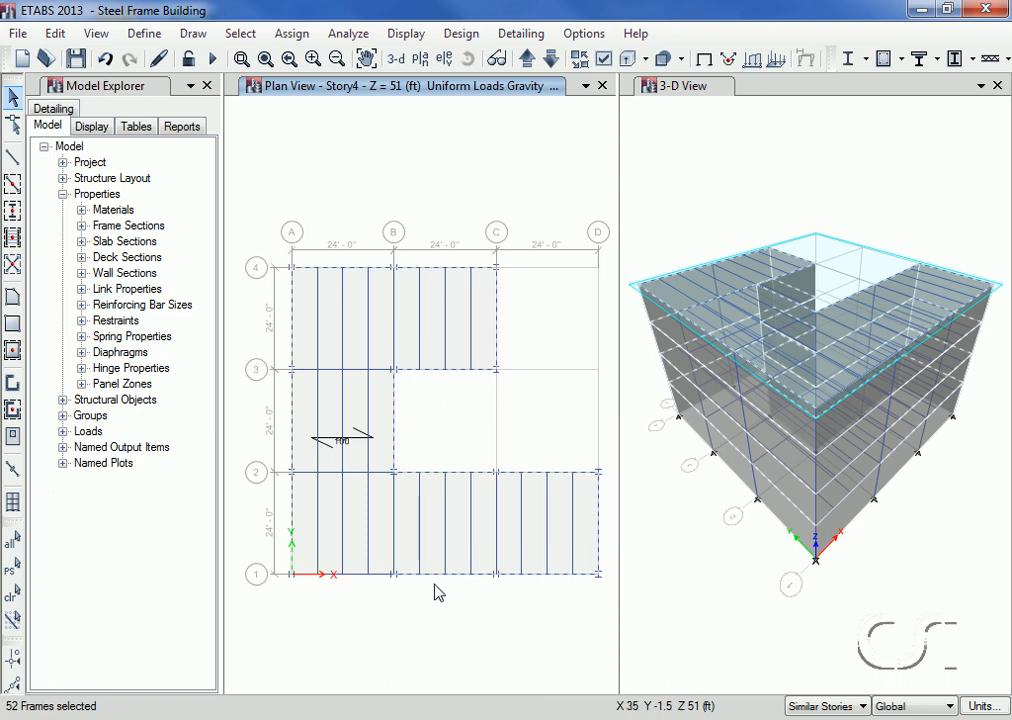
left_click(356, 576)
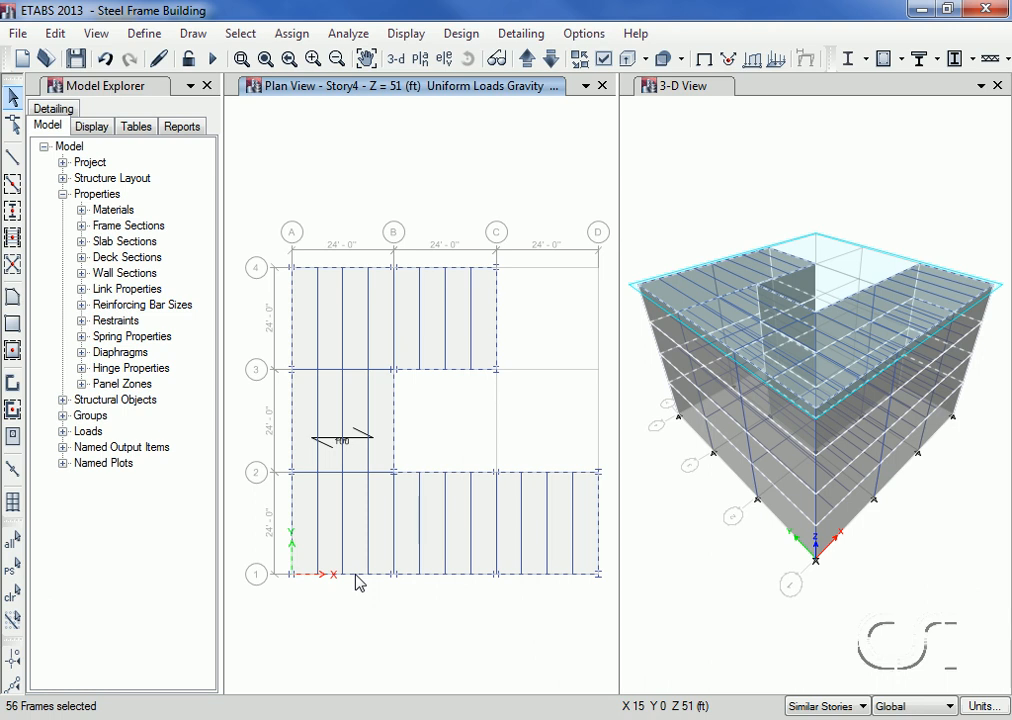
Step: Assign the selected perimeter beams a 0.25 kip/ft uniform distributed gravity load in the Cladding pattern
left_click(296, 35)
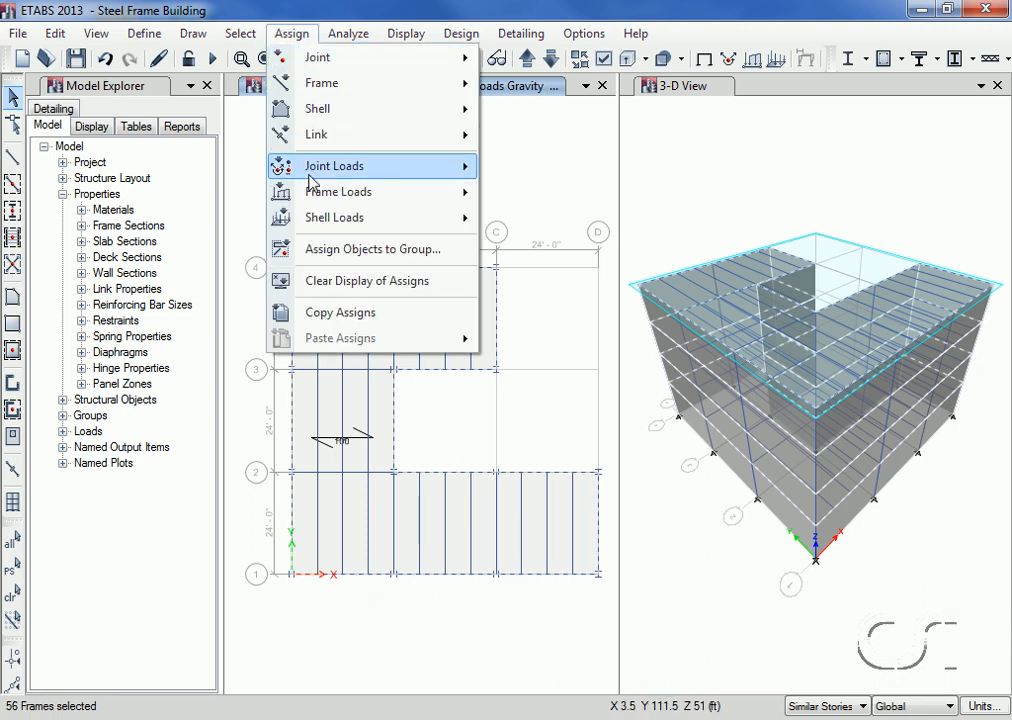
mouse_move(311, 198)
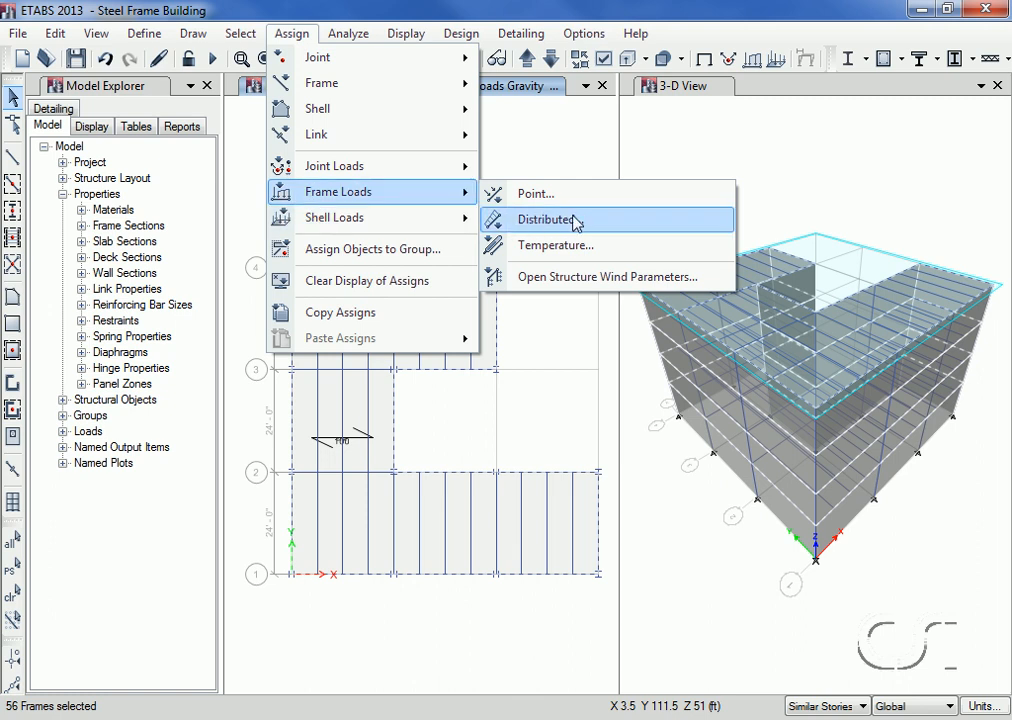
left_click(539, 221)
left_click(538, 258)
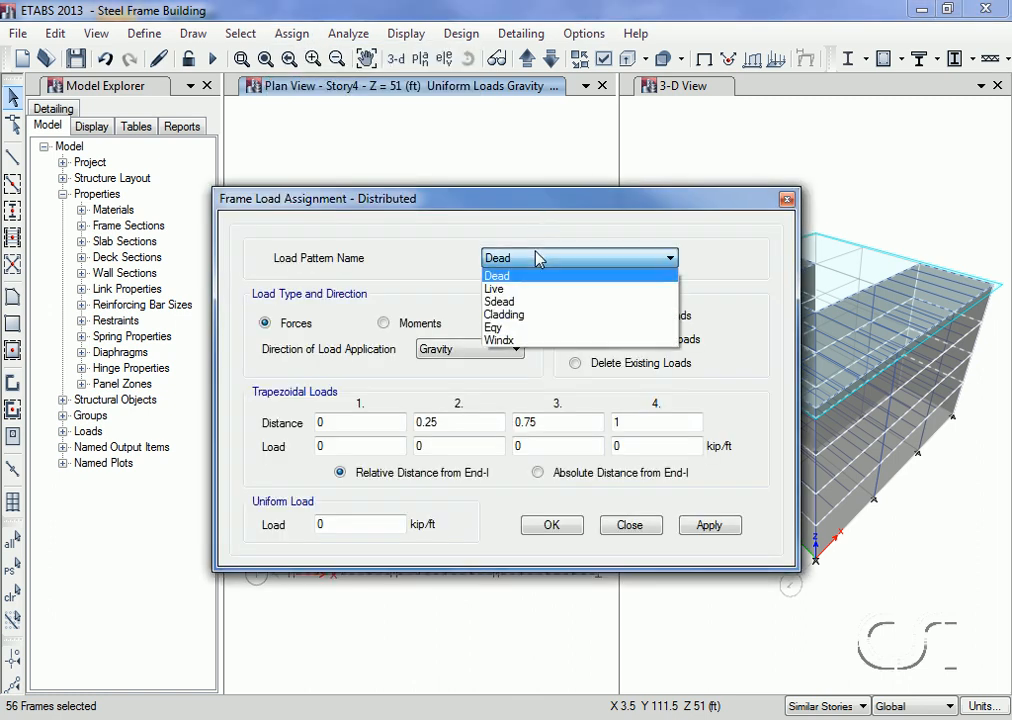
left_click(526, 316)
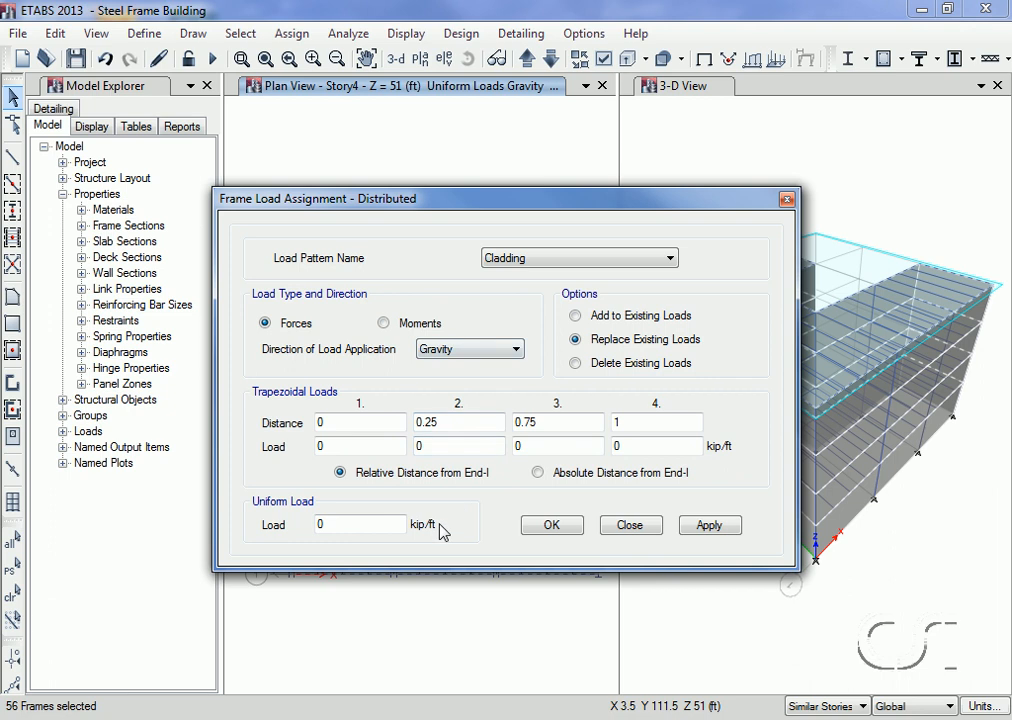
left_click(361, 527)
type(".25")
left_click(549, 526)
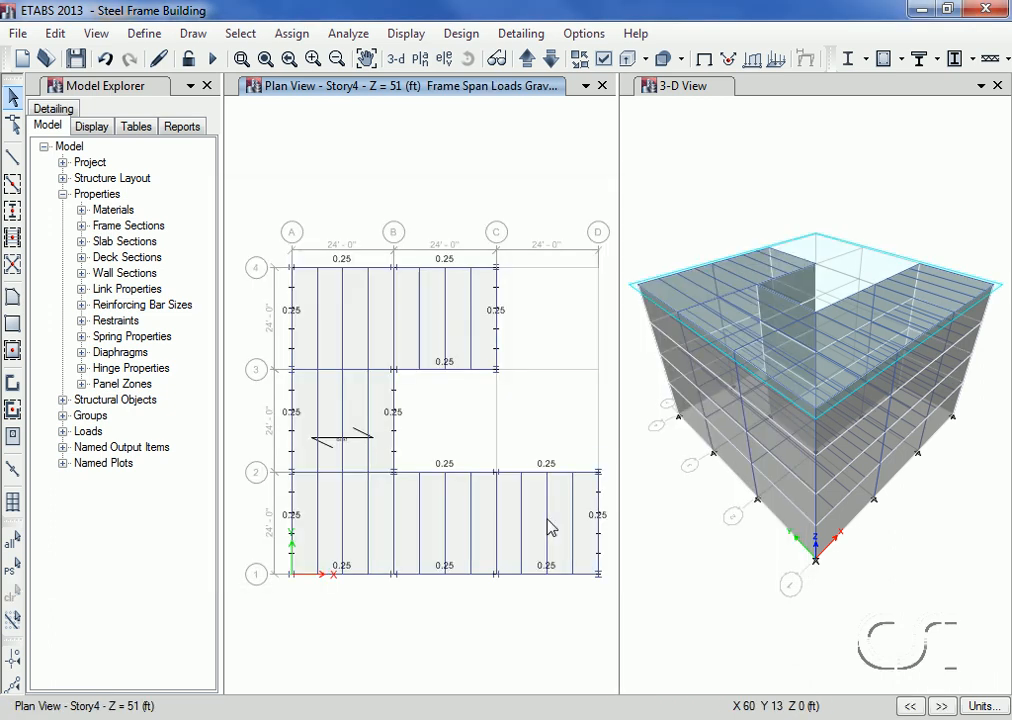
Step: Show the cladding loads in the default 3-D view and clear the display of assignments
left_click(396, 59)
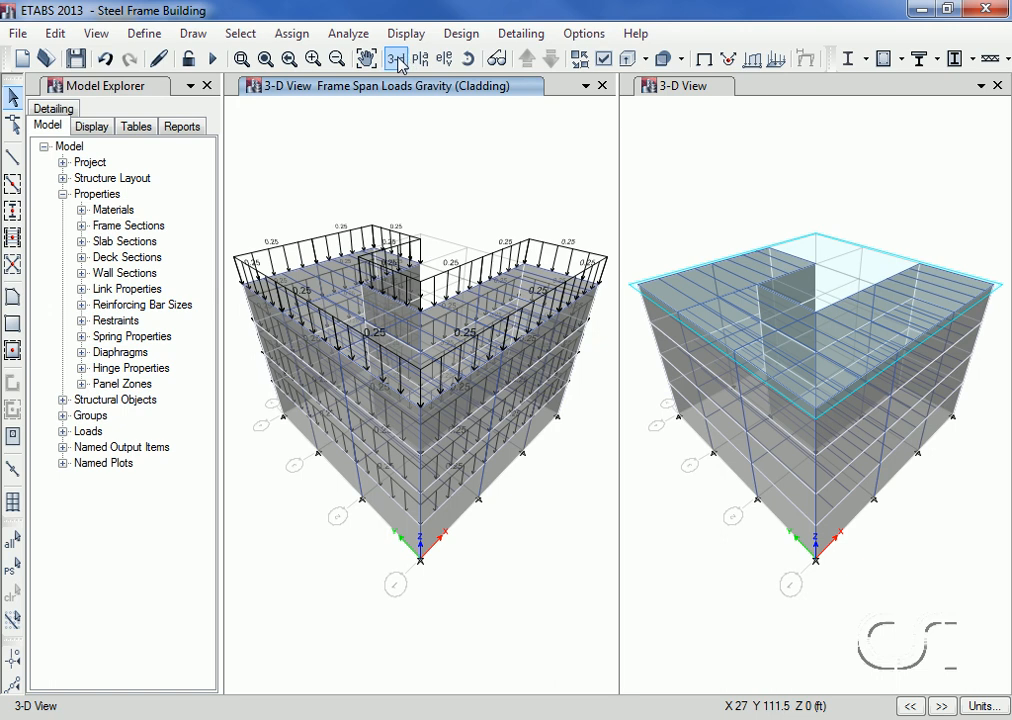
left_click(305, 38)
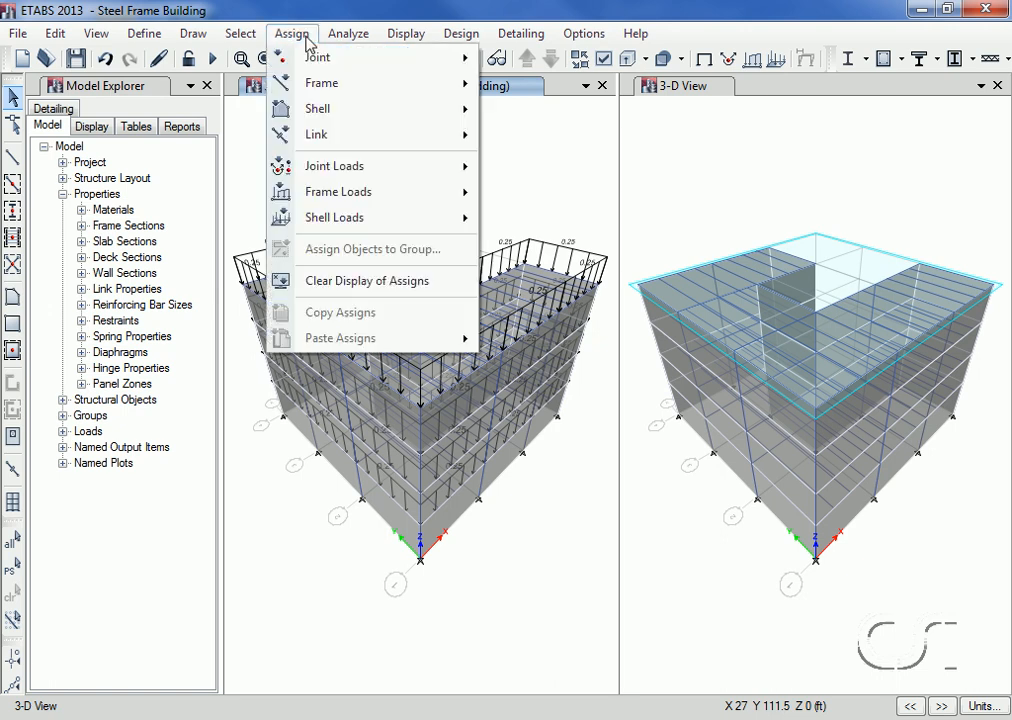
left_click(420, 285)
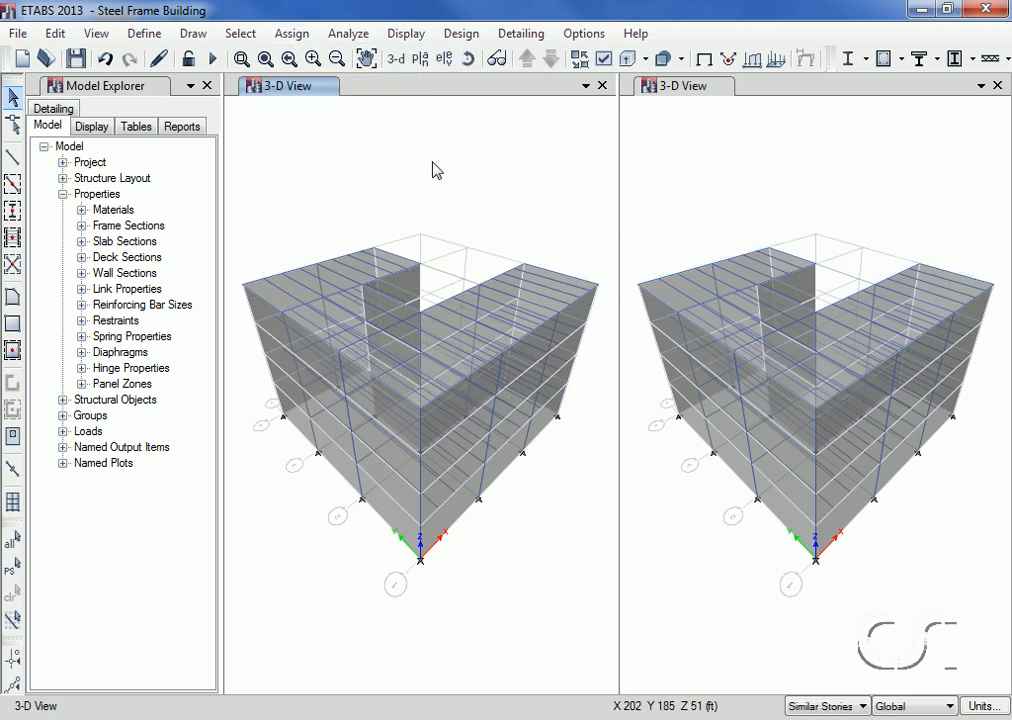
Step: Show the Story4 plan view and start a new developed elevation definition named RIGHT
left_click(421, 60)
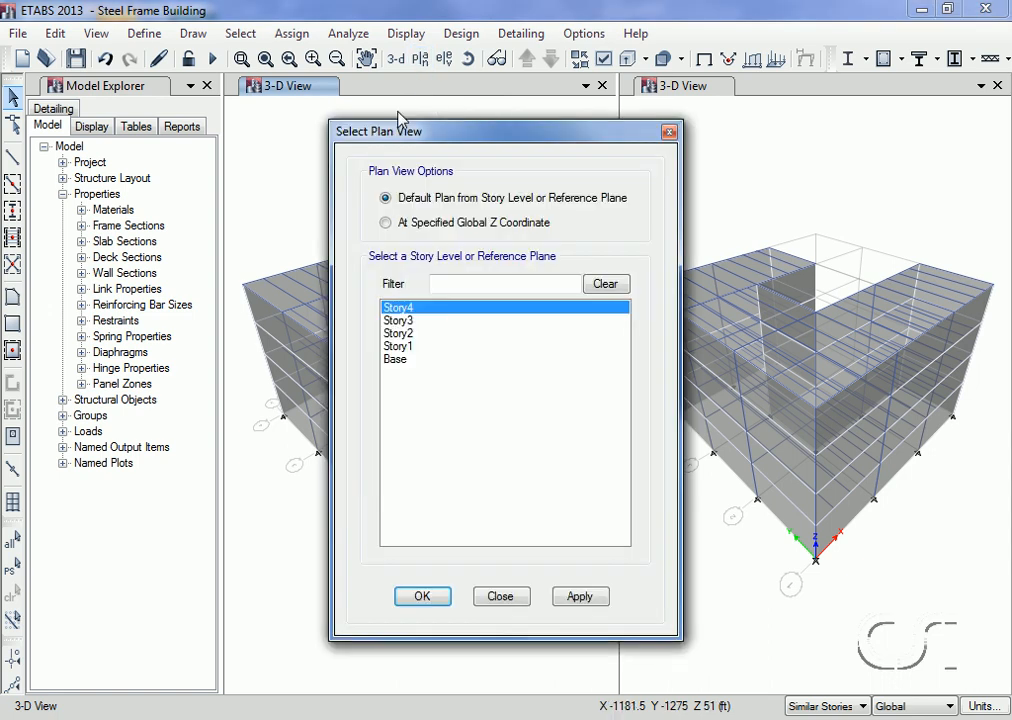
left_click(421, 597)
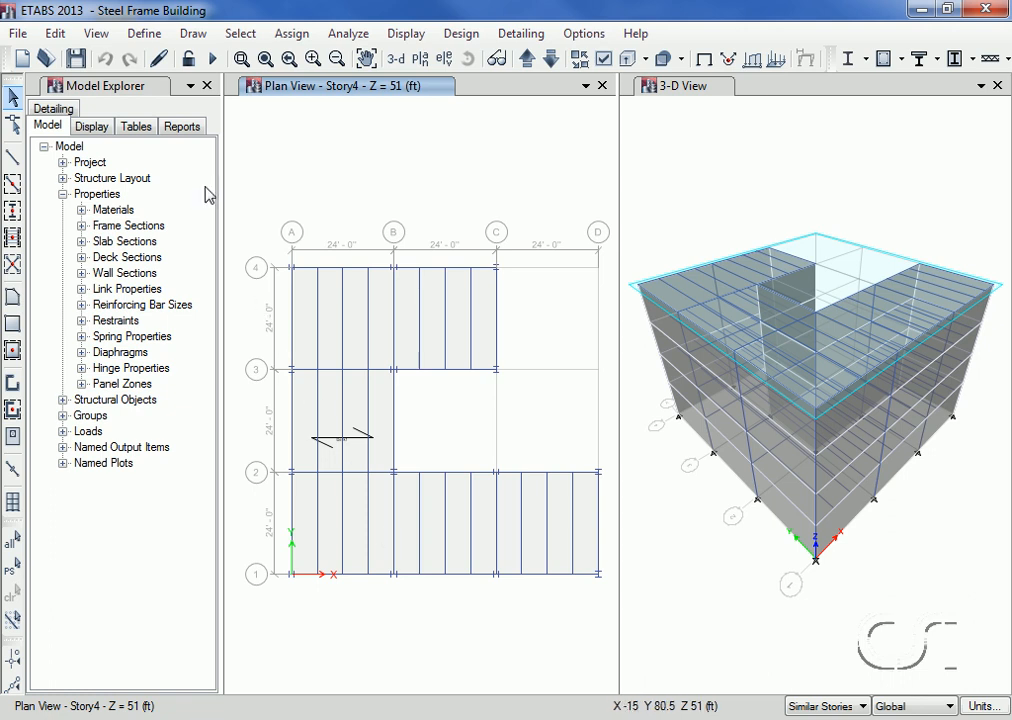
left_click(195, 33)
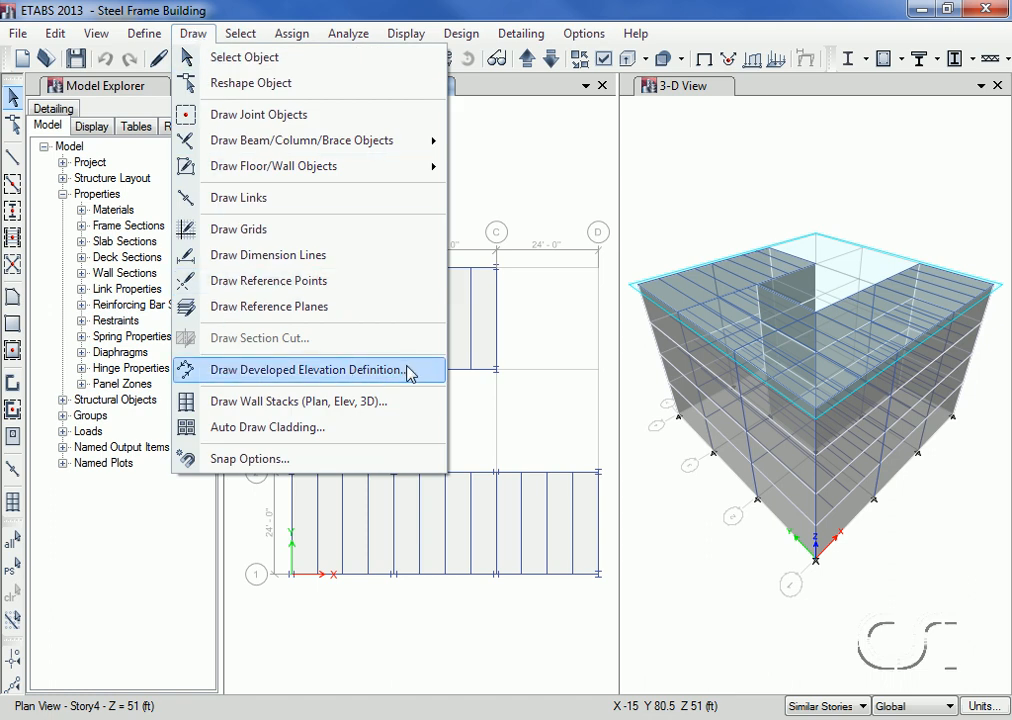
left_click(305, 369)
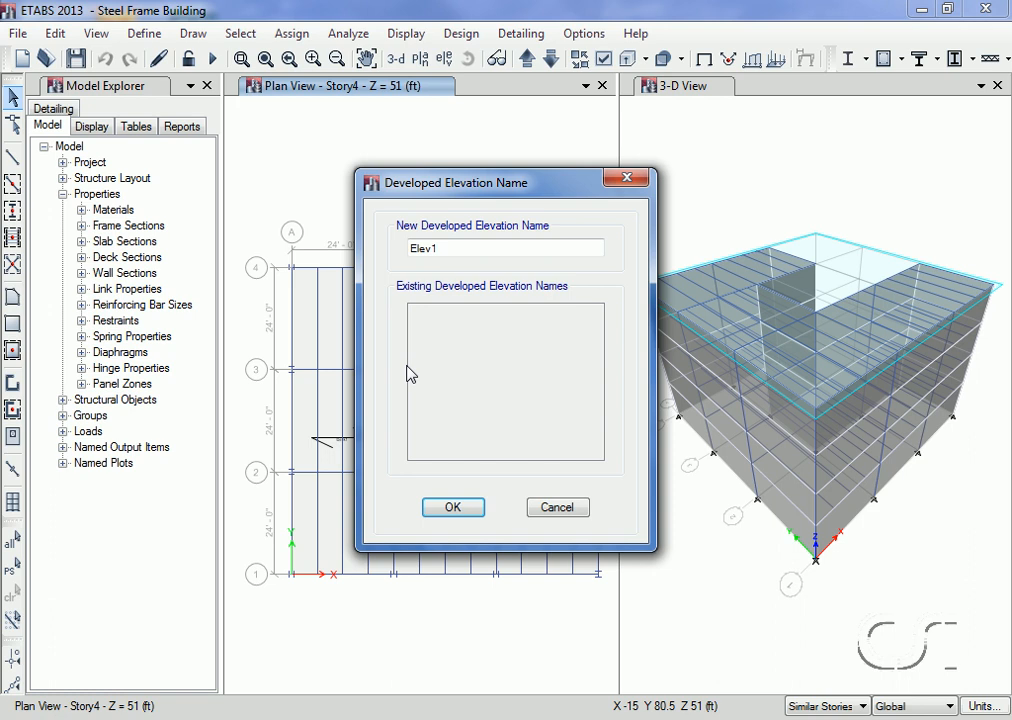
double_click(448, 246)
type("RIGHT")
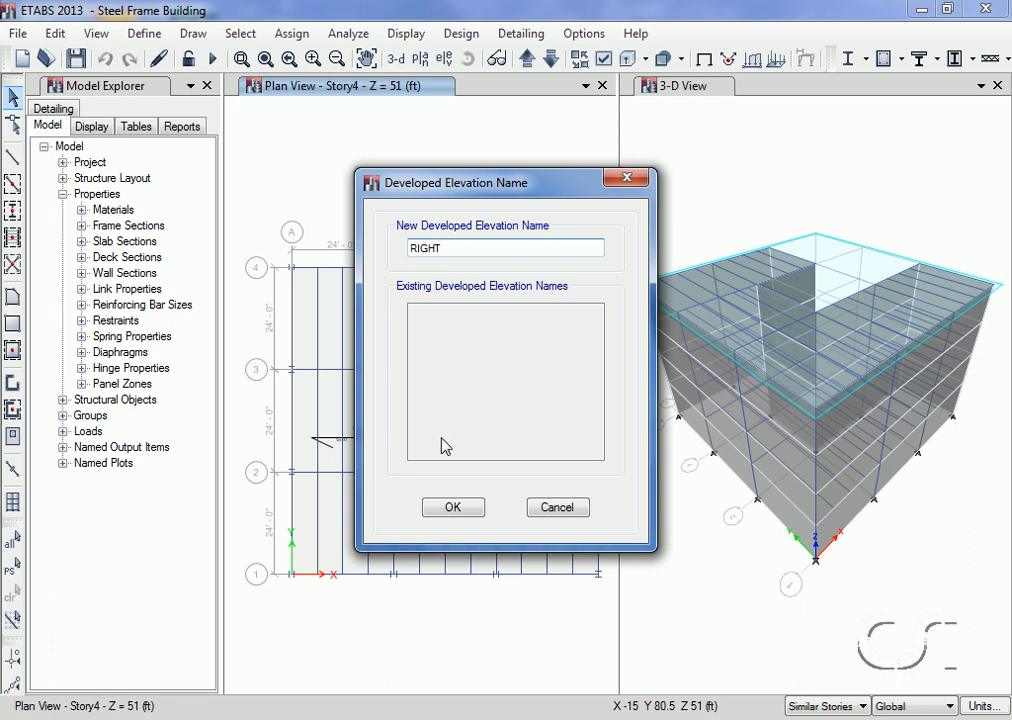
left_click(466, 509)
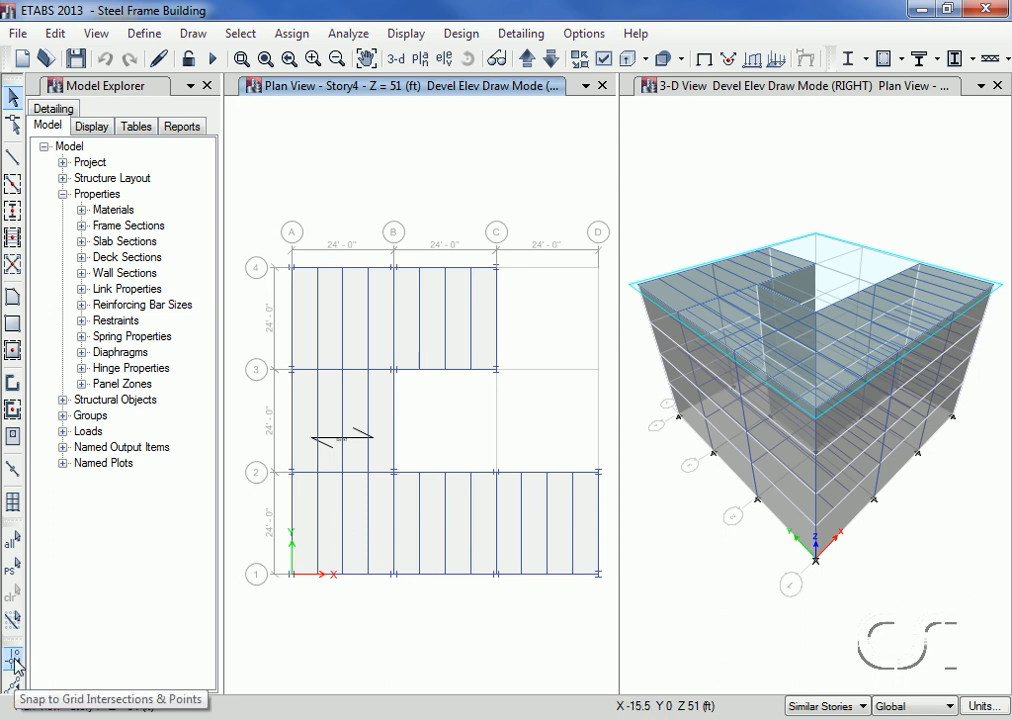
Step: Trace the RIGHT elevation through grid points D1, D2, B2, B3, C3 and C4 with grid snapping, finish it and restore the Story4 plan
left_click(14, 660)
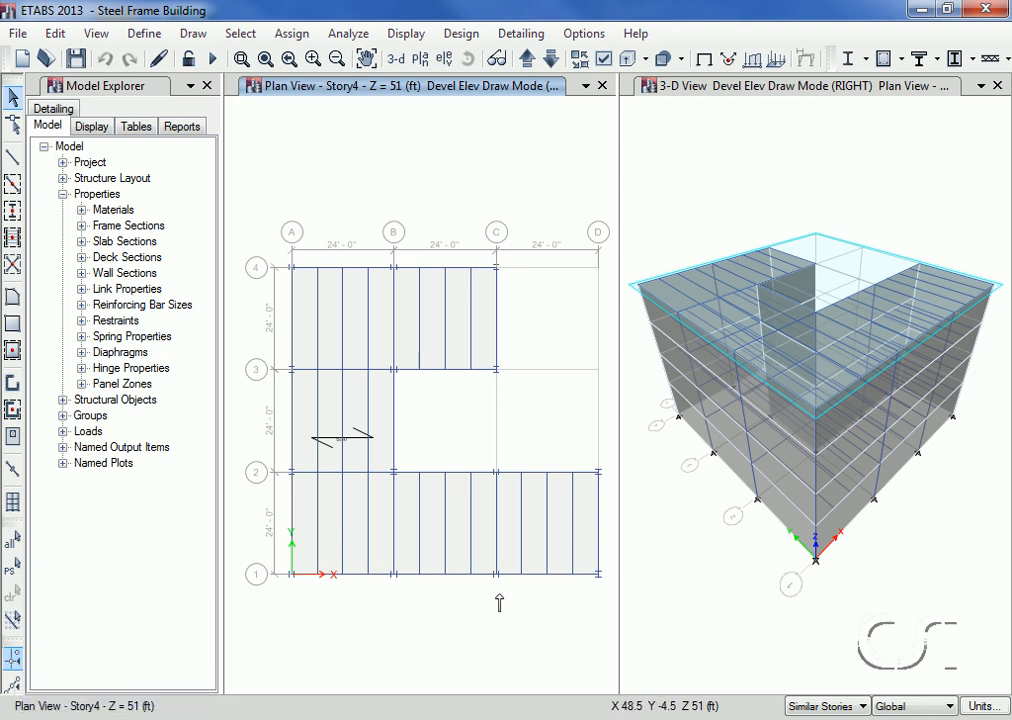
left_click(597, 575)
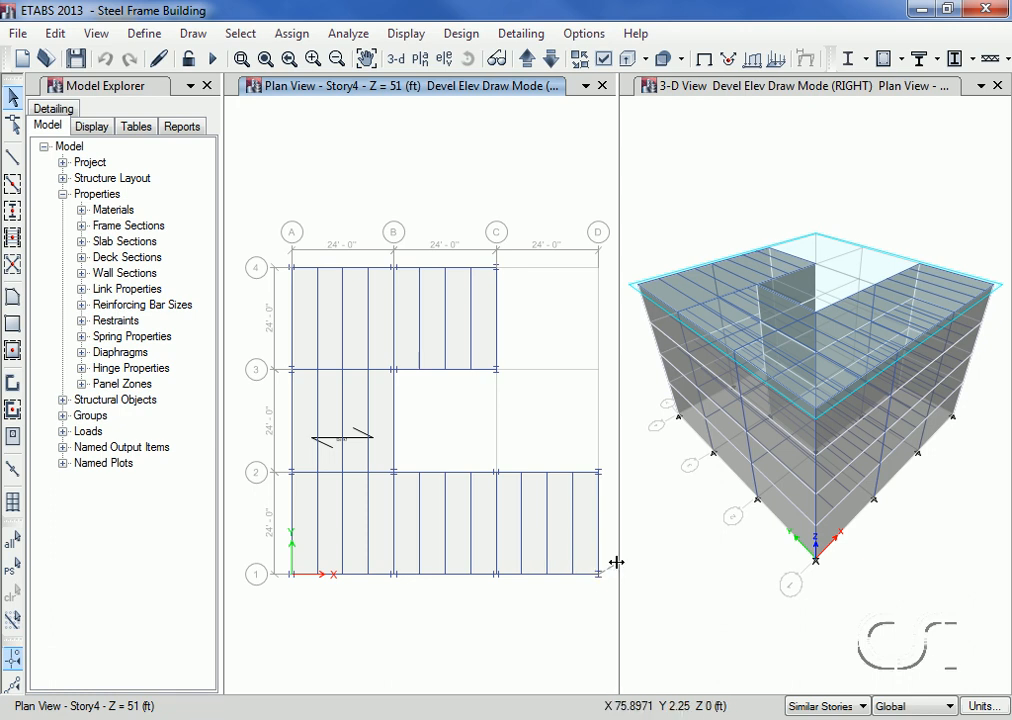
left_click(598, 474)
left_click(395, 472)
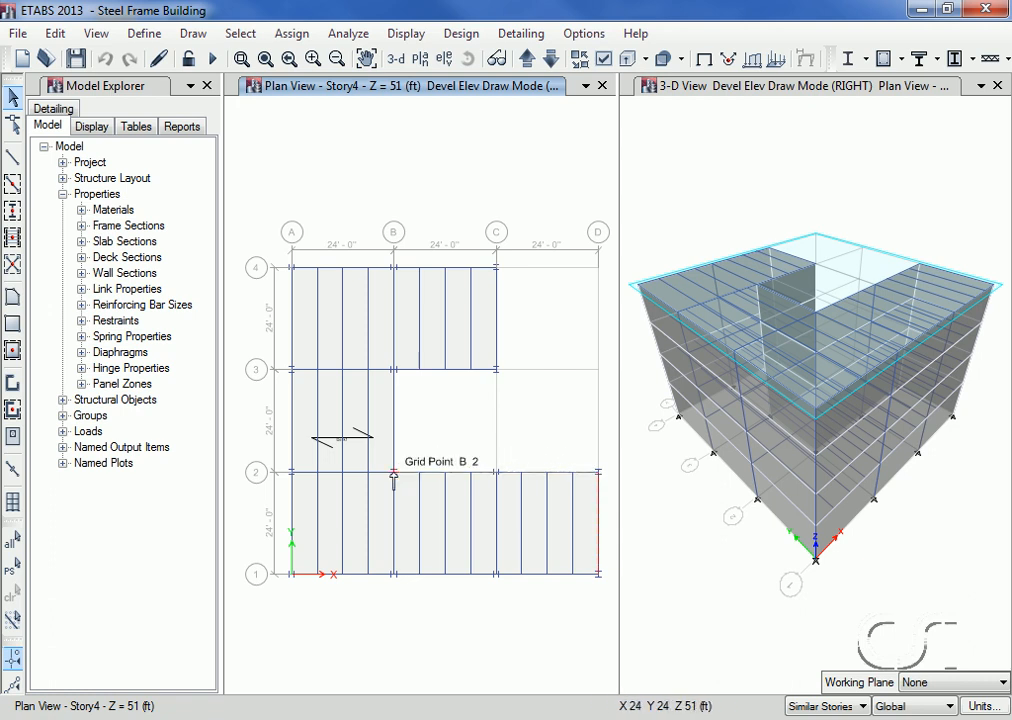
left_click(394, 372)
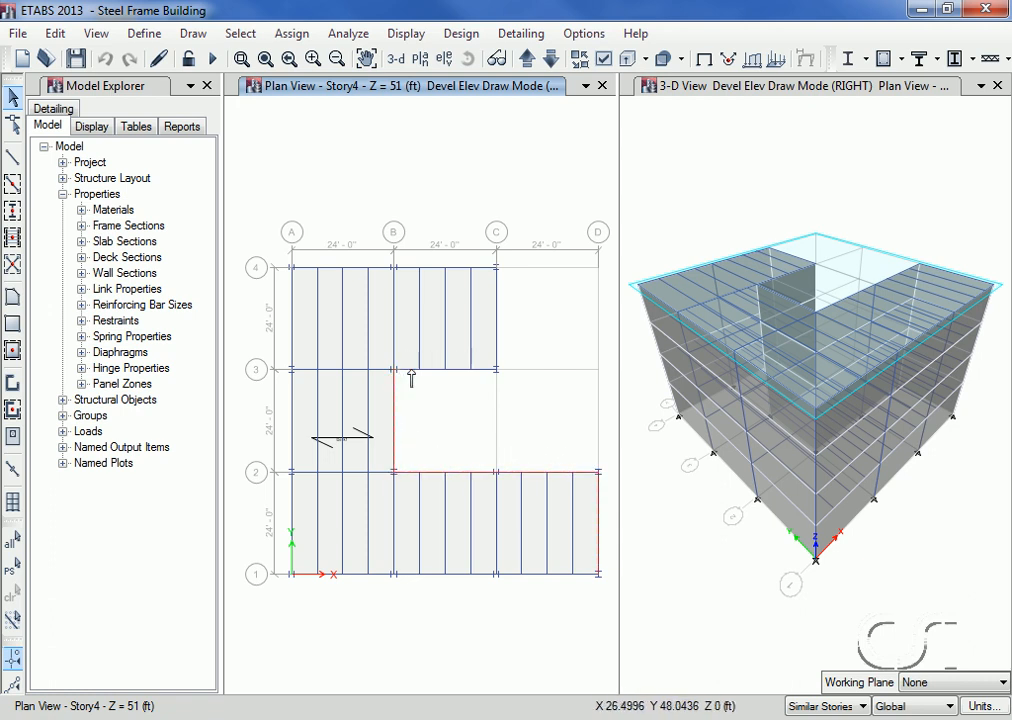
left_click(494, 371)
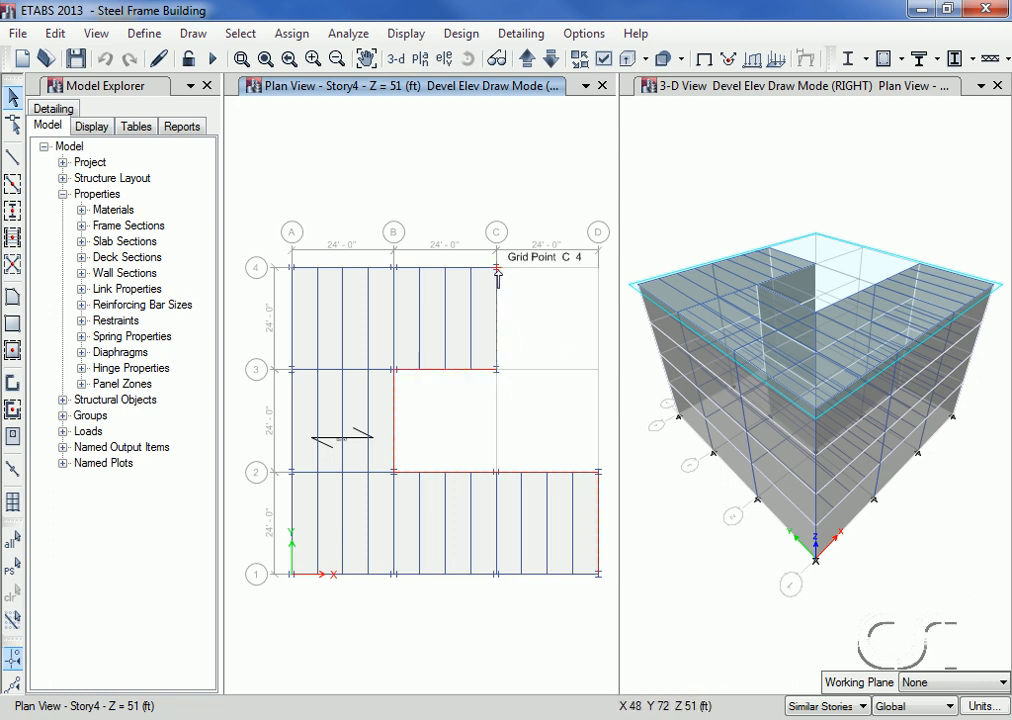
left_click(497, 269)
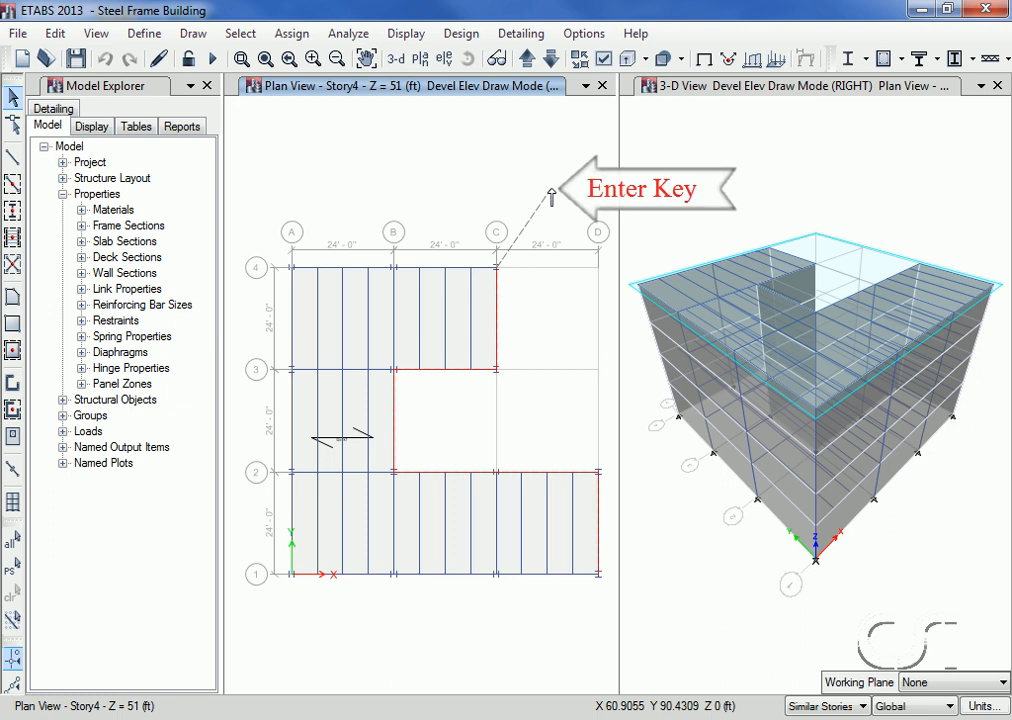
key("Return")
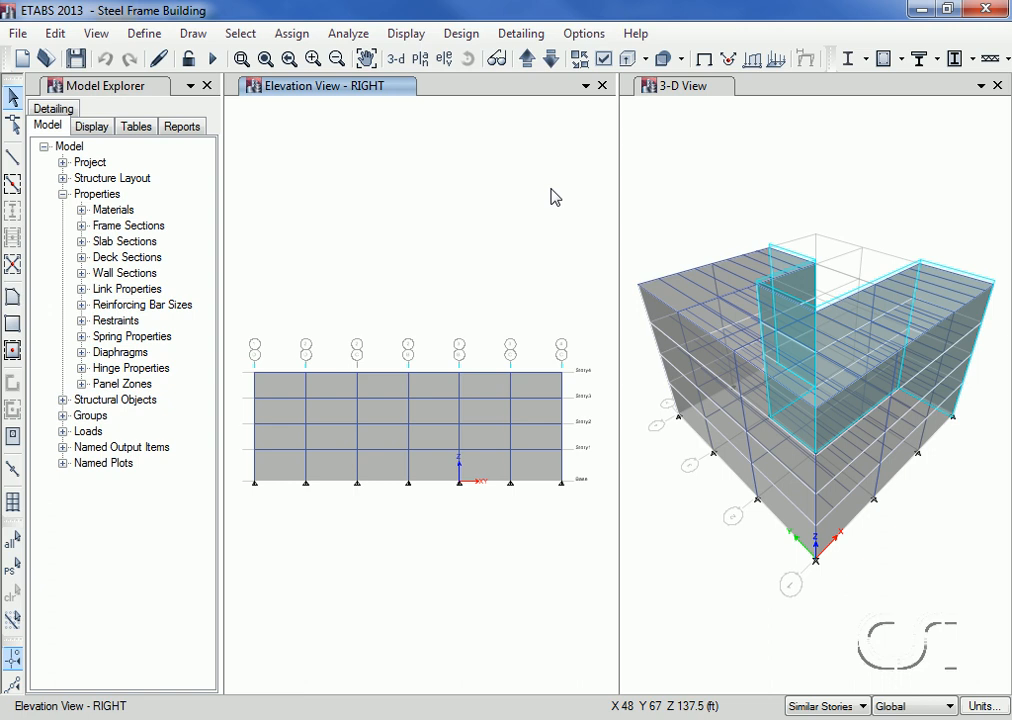
left_click(421, 60)
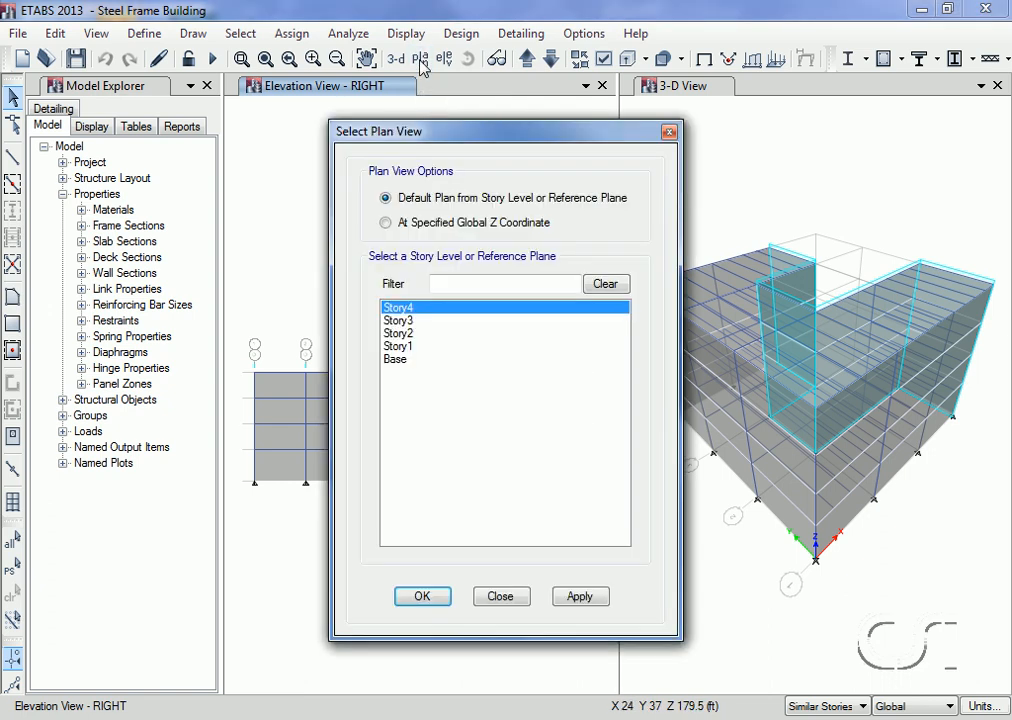
left_click(422, 597)
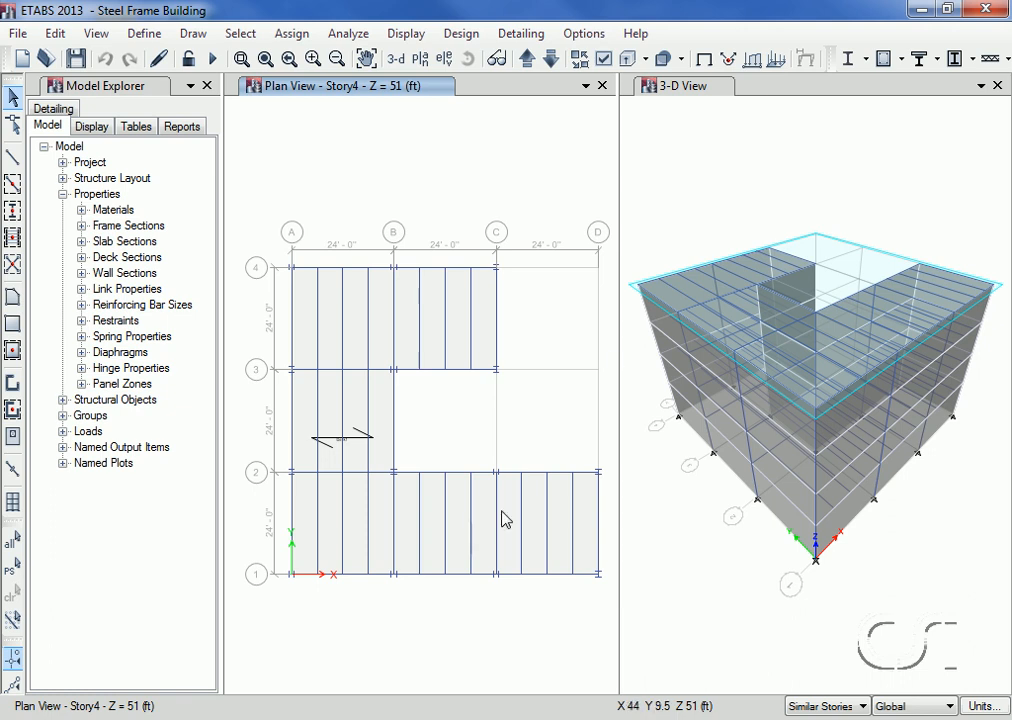
Step: Display the shell local axes in the 3-D view
left_click(695, 88)
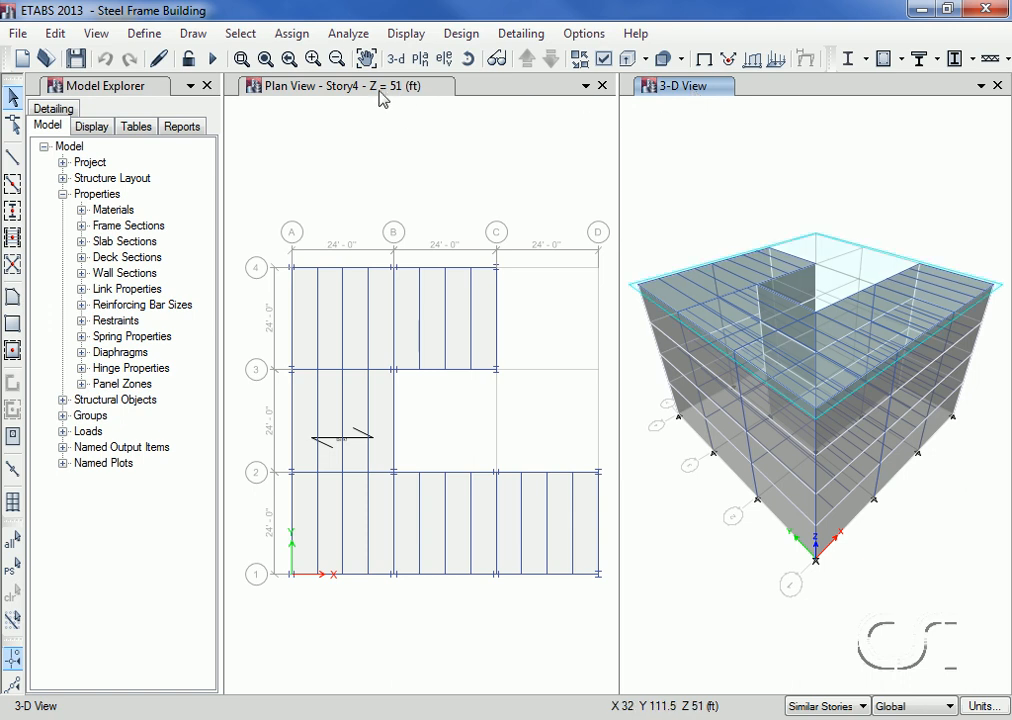
left_click(97, 34)
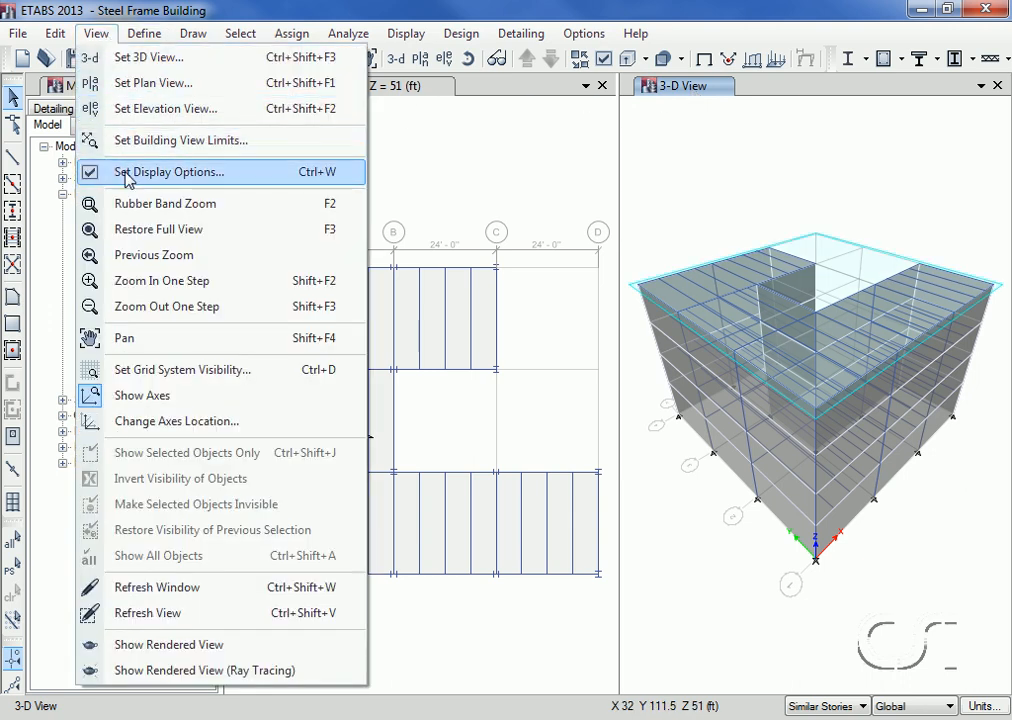
left_click(196, 176)
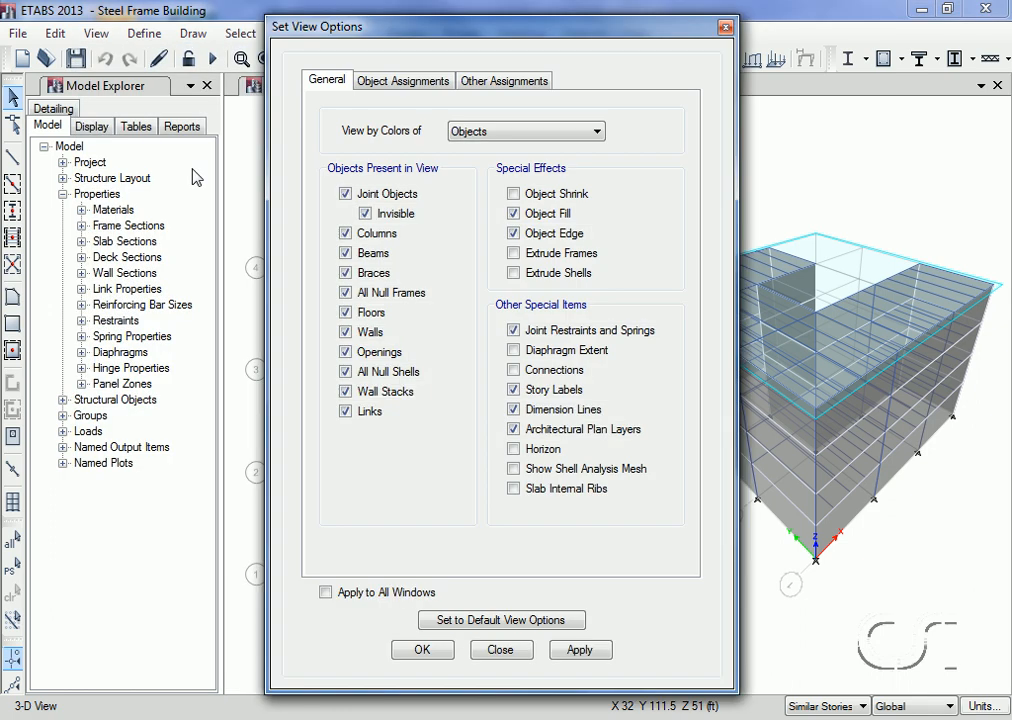
left_click(404, 81)
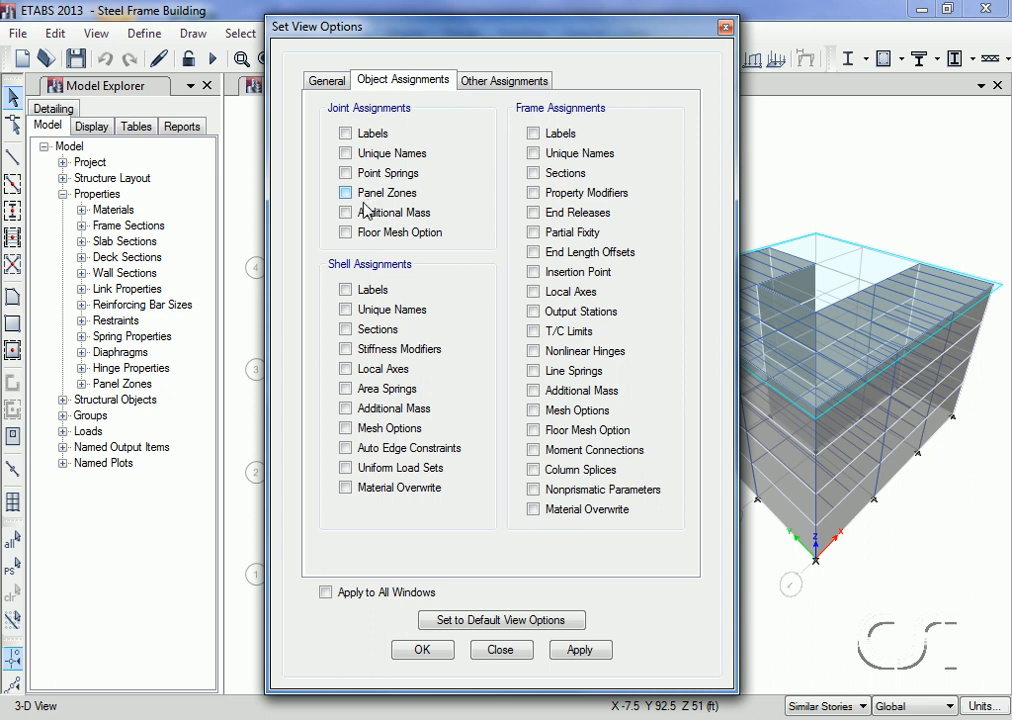
left_click(346, 370)
left_click(423, 651)
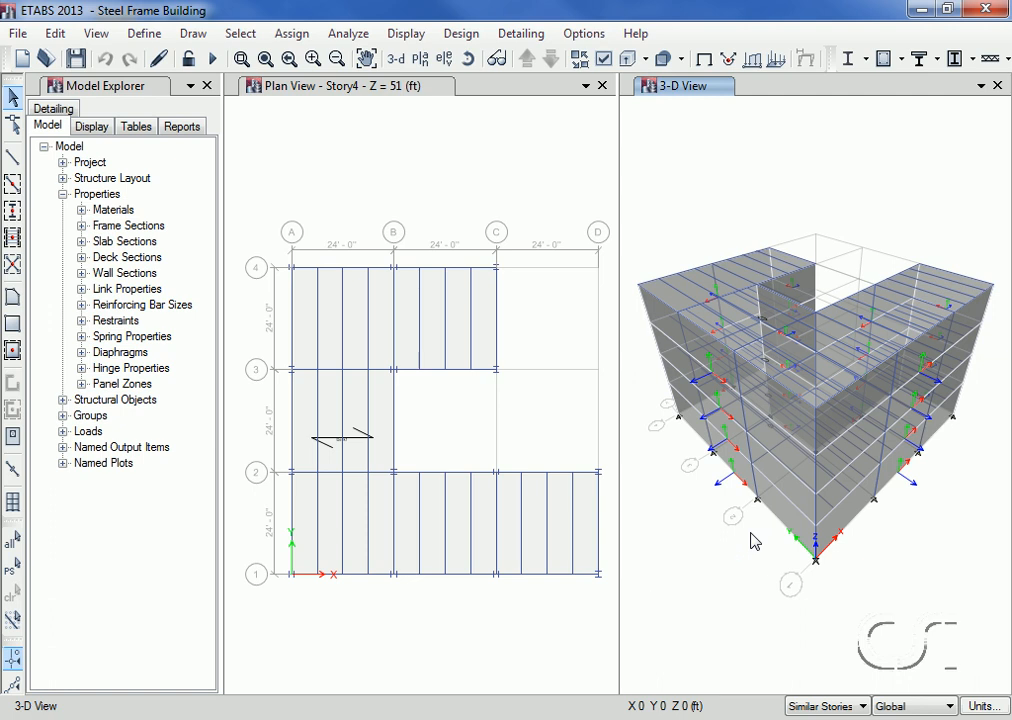
Step: Rotate the 3-D model to inspect the notch-side cladding shells' local axes, and turn the local axes display off
left_click(466, 60)
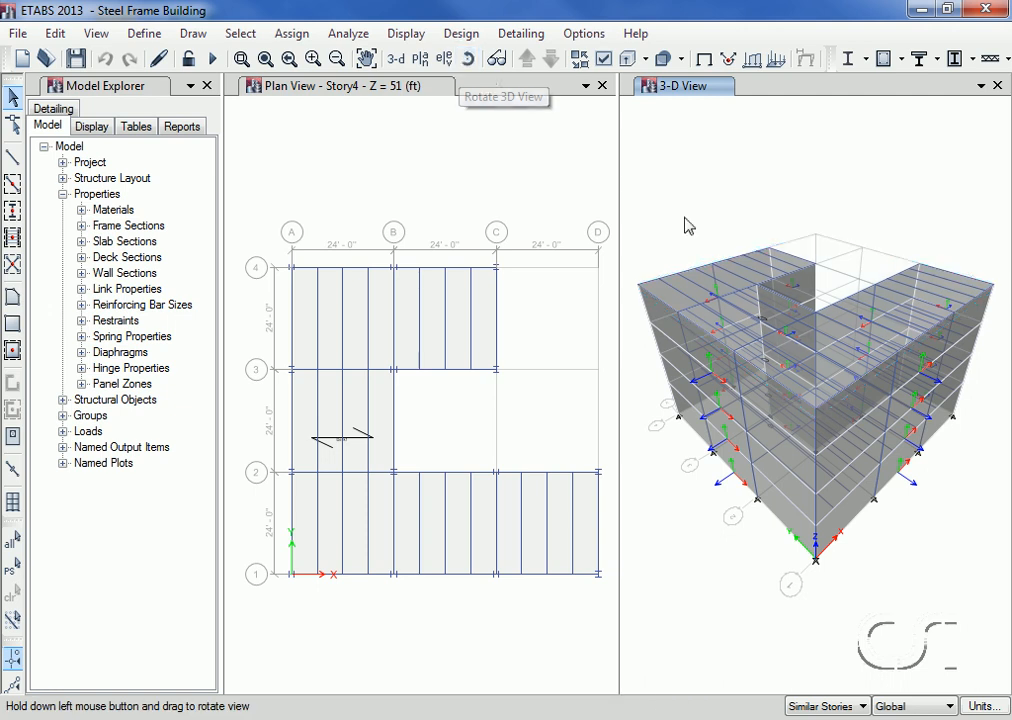
left_click_drag(958, 492, 837, 510)
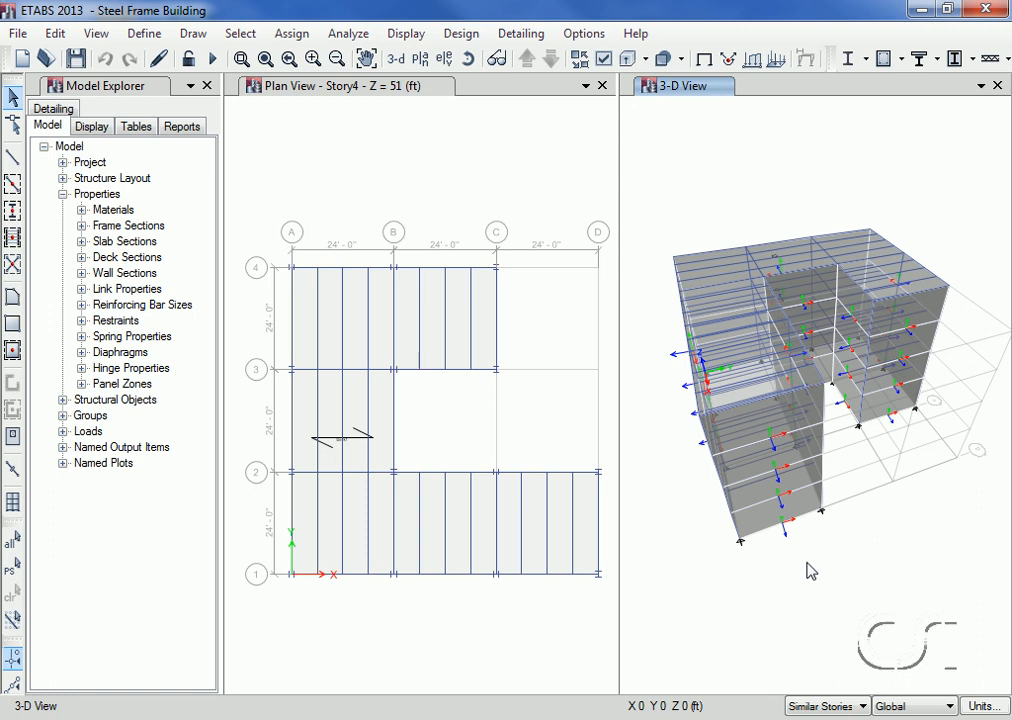
left_click(604, 60)
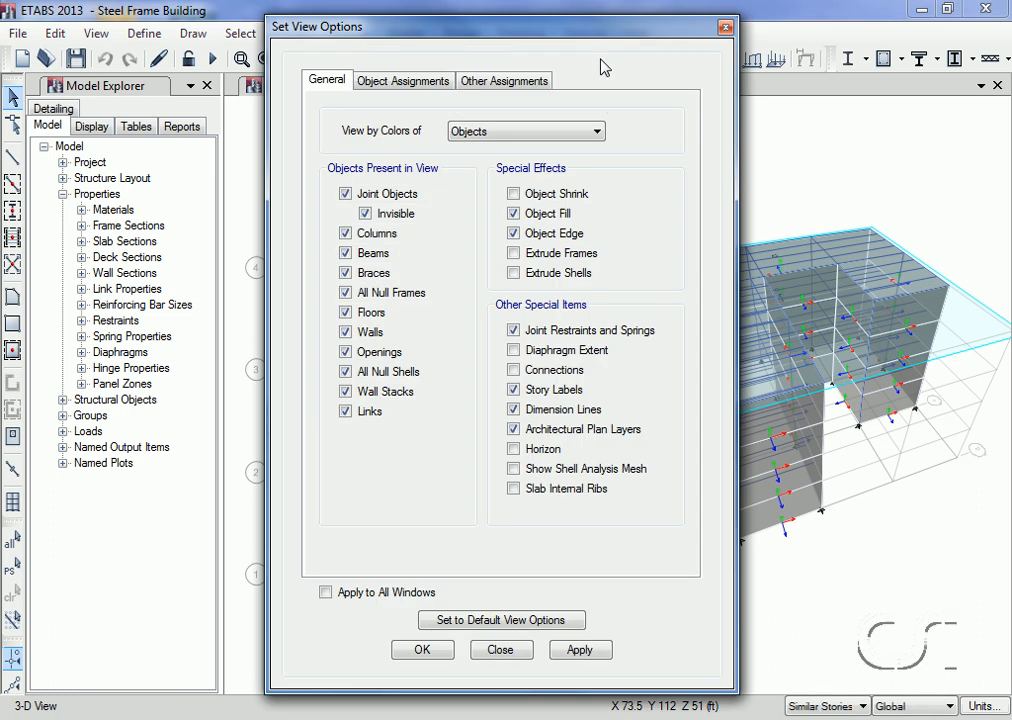
left_click(407, 82)
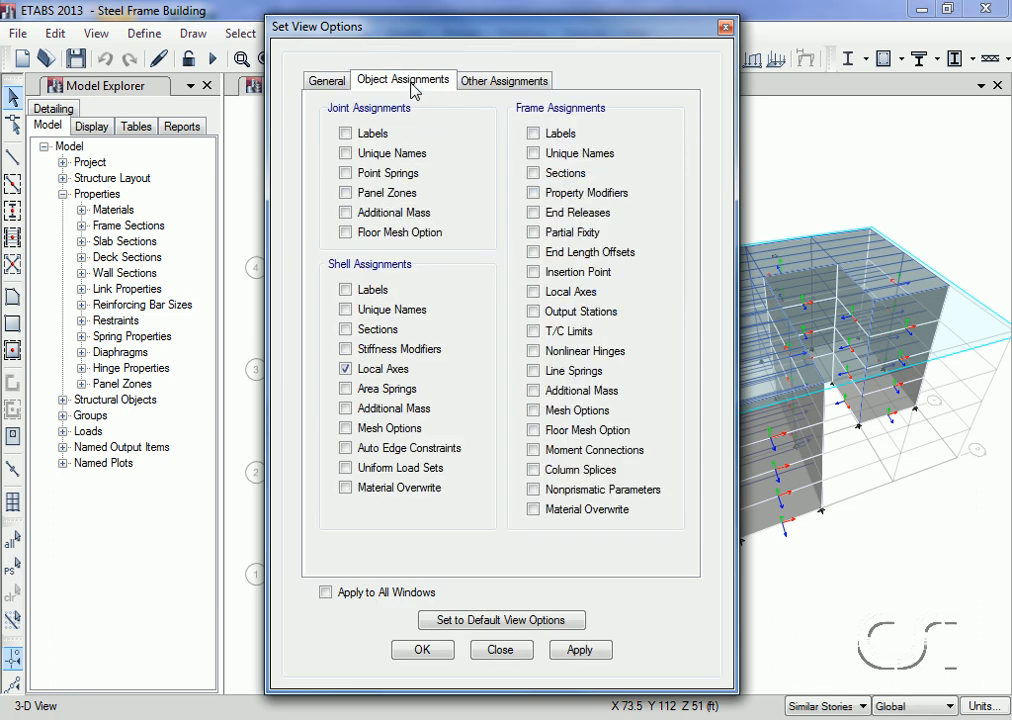
left_click(346, 369)
left_click(423, 658)
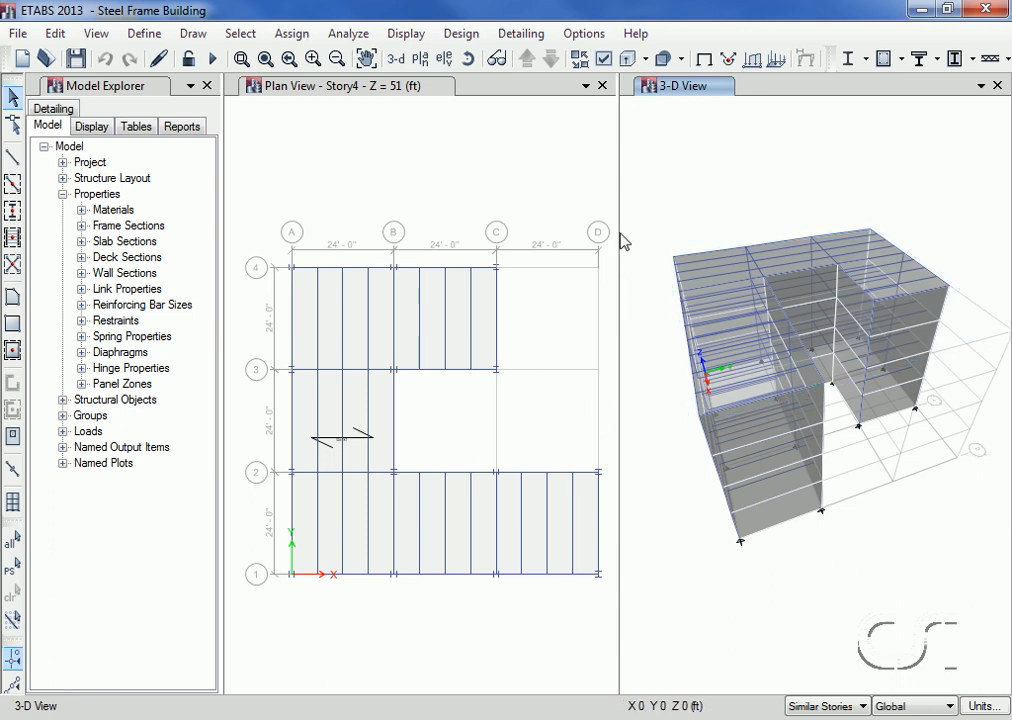
Step: Select everything on elevation A and assign its cladding shells a windward wind pressure coefficient Cp of -0.8 in the Windx pattern
left_click(446, 62)
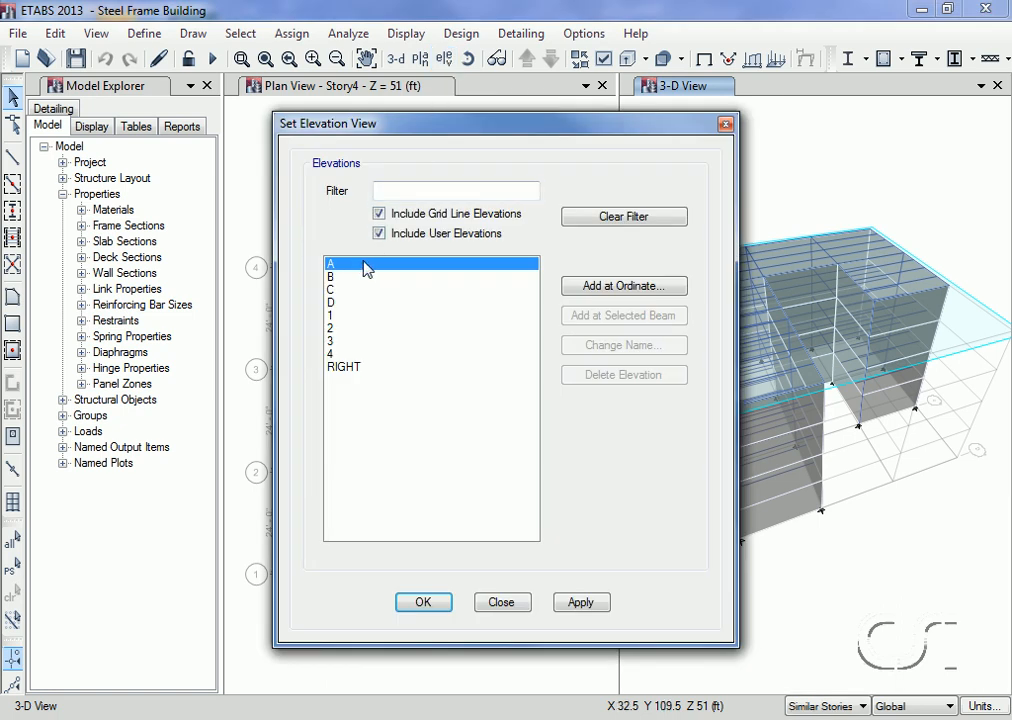
left_click(428, 601)
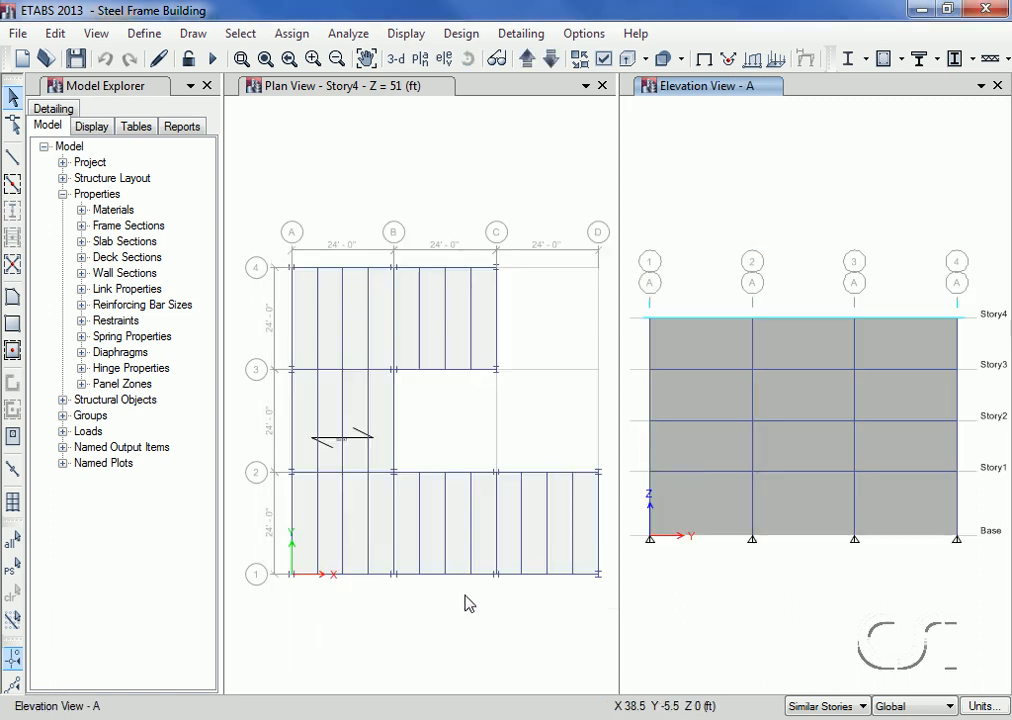
left_click(635, 292)
left_click_drag(633, 292, 980, 567)
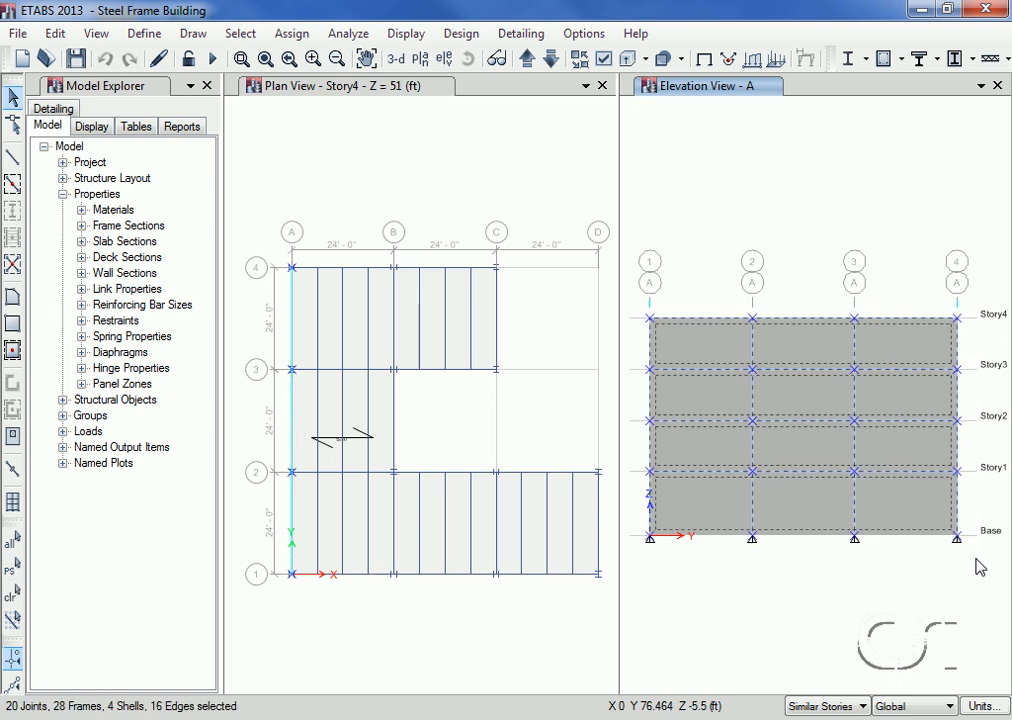
left_click(293, 34)
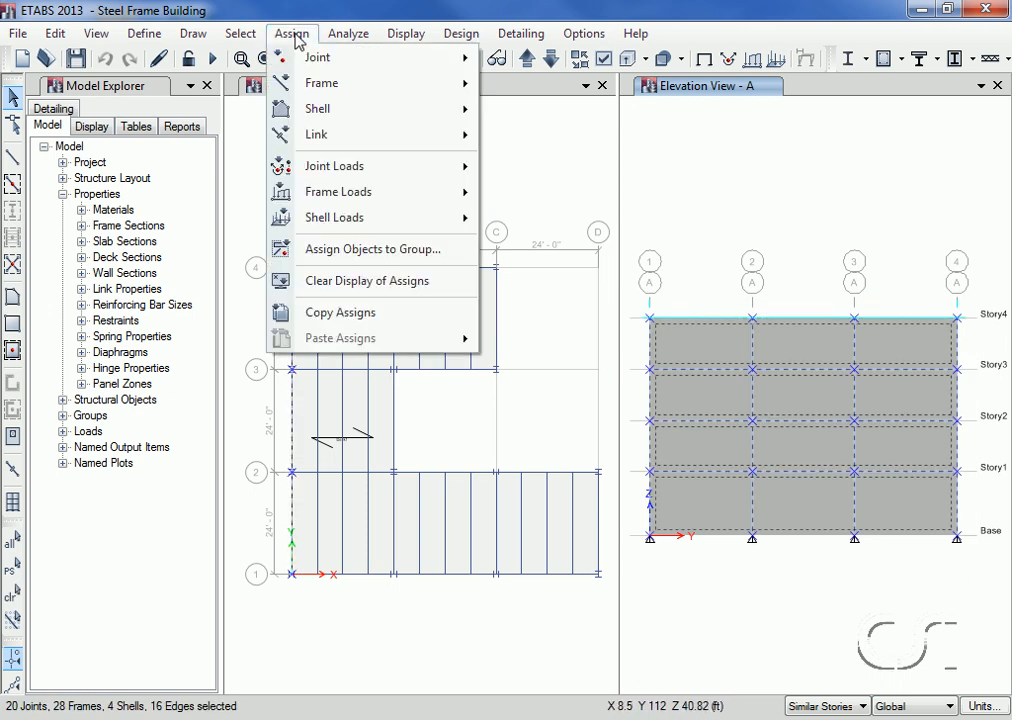
mouse_move(316, 217)
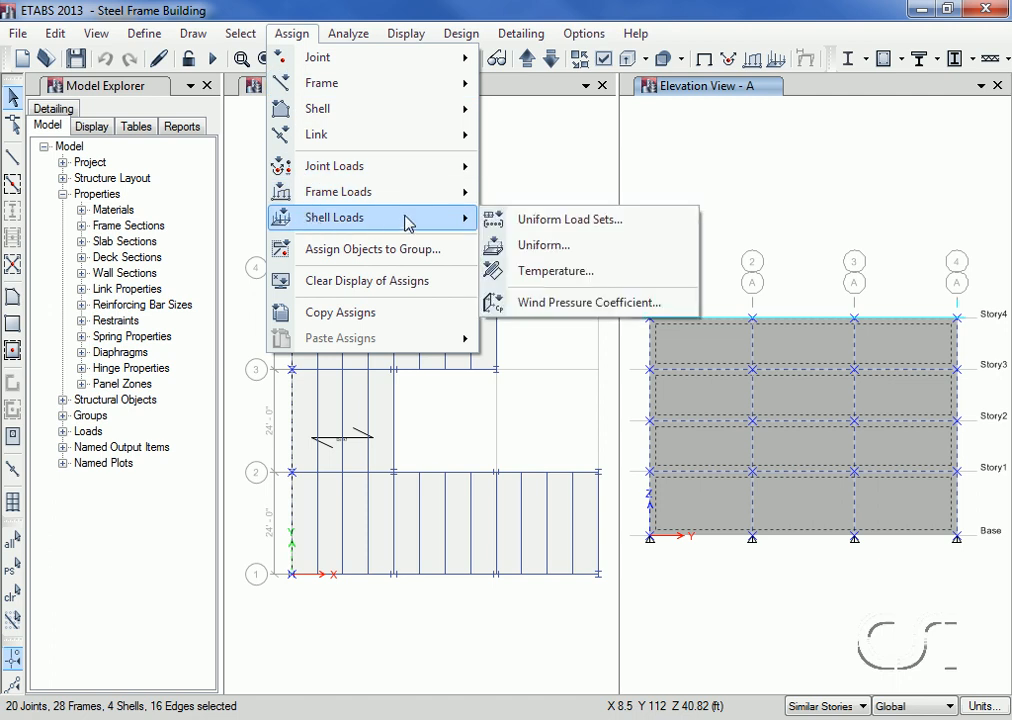
left_click(659, 310)
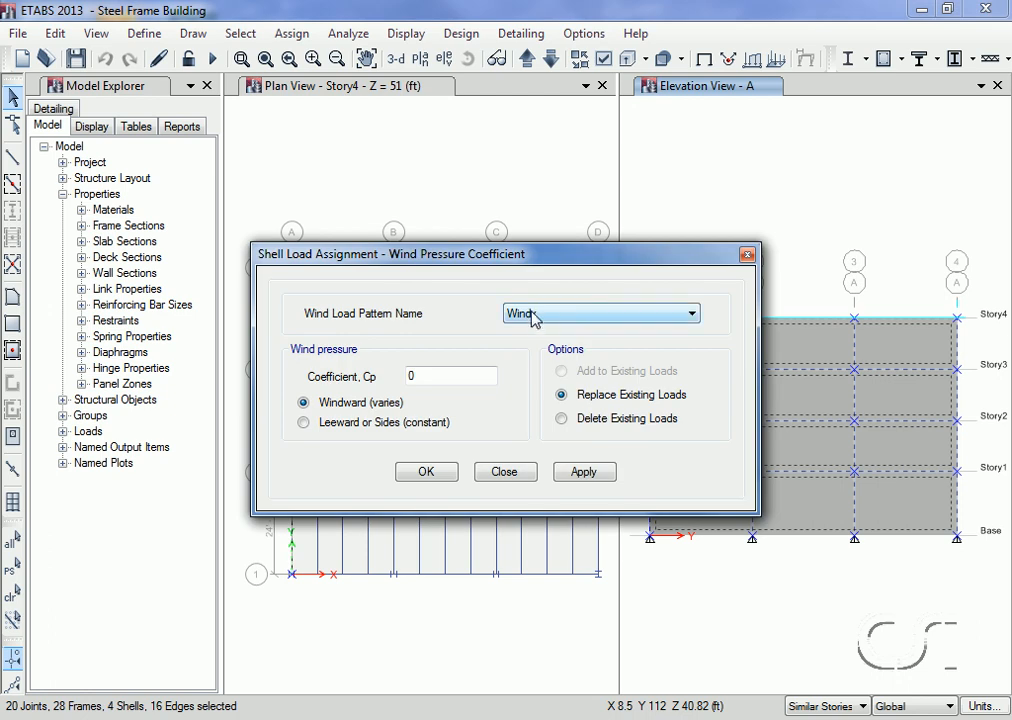
left_click(472, 376)
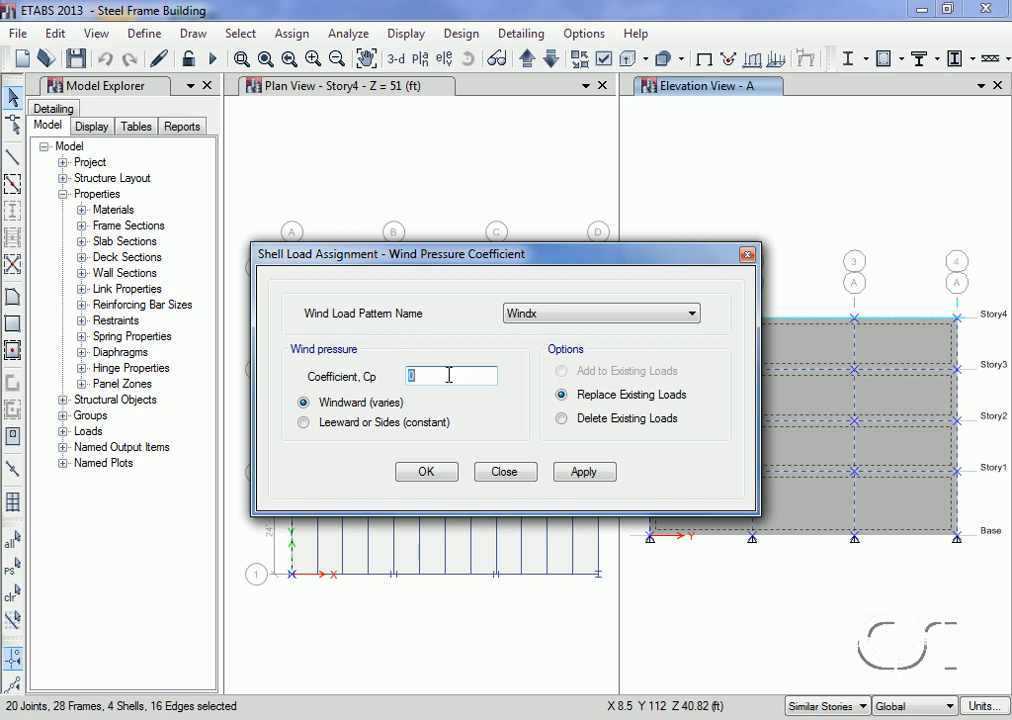
type("-0.8")
left_click(425, 471)
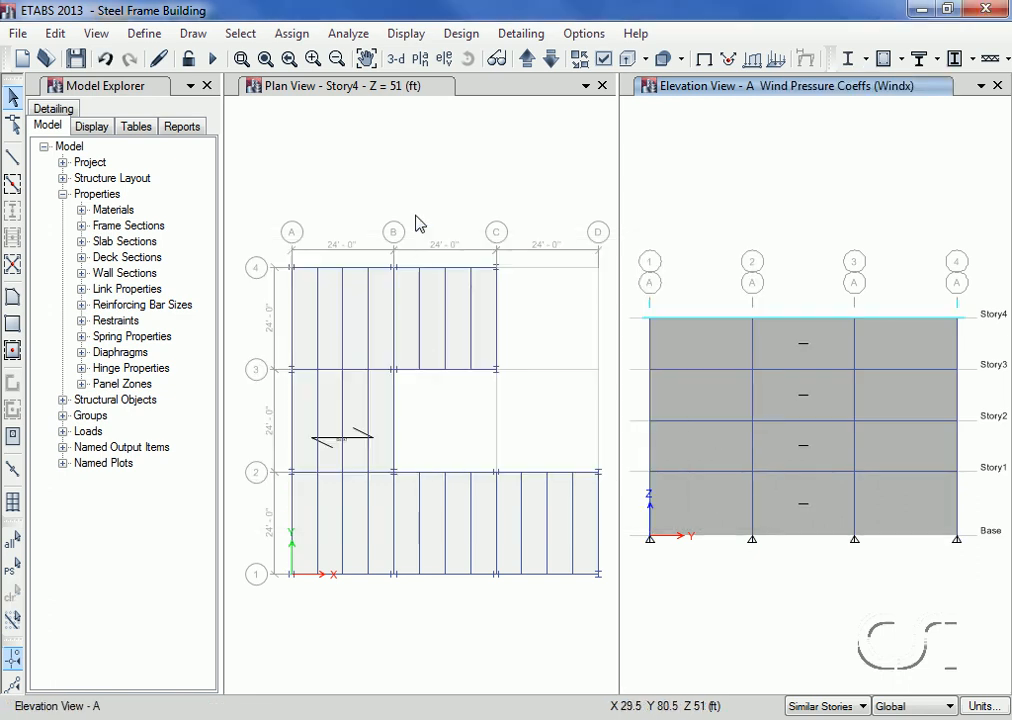
Step: Show the user-defined RIGHT elevation in the elevation window
left_click(443, 60)
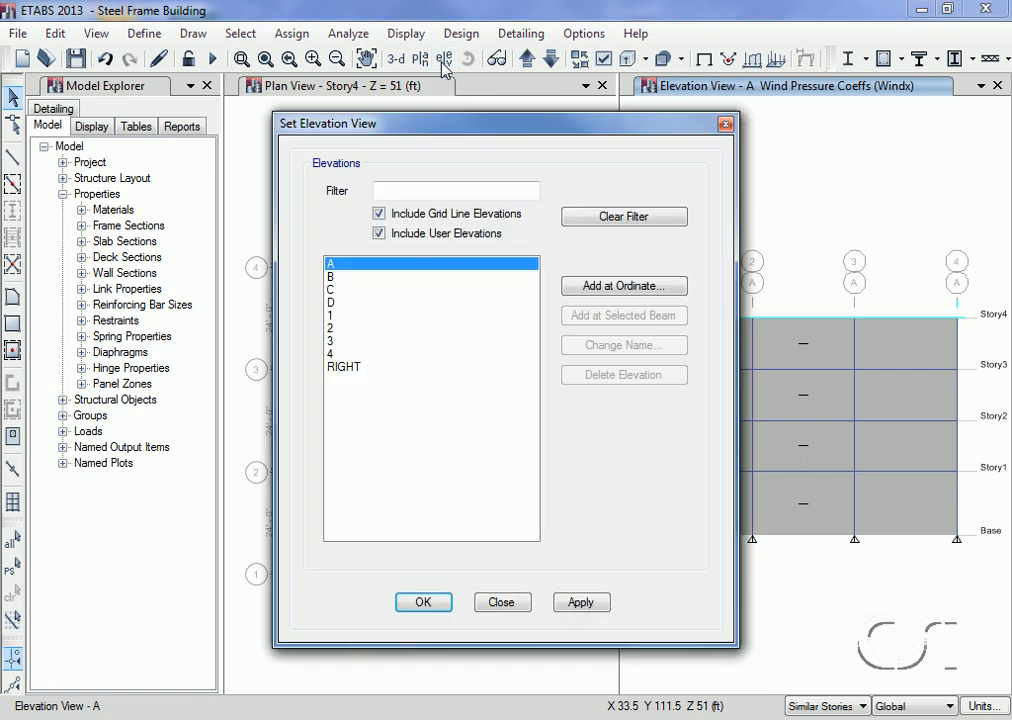
left_click(337, 370)
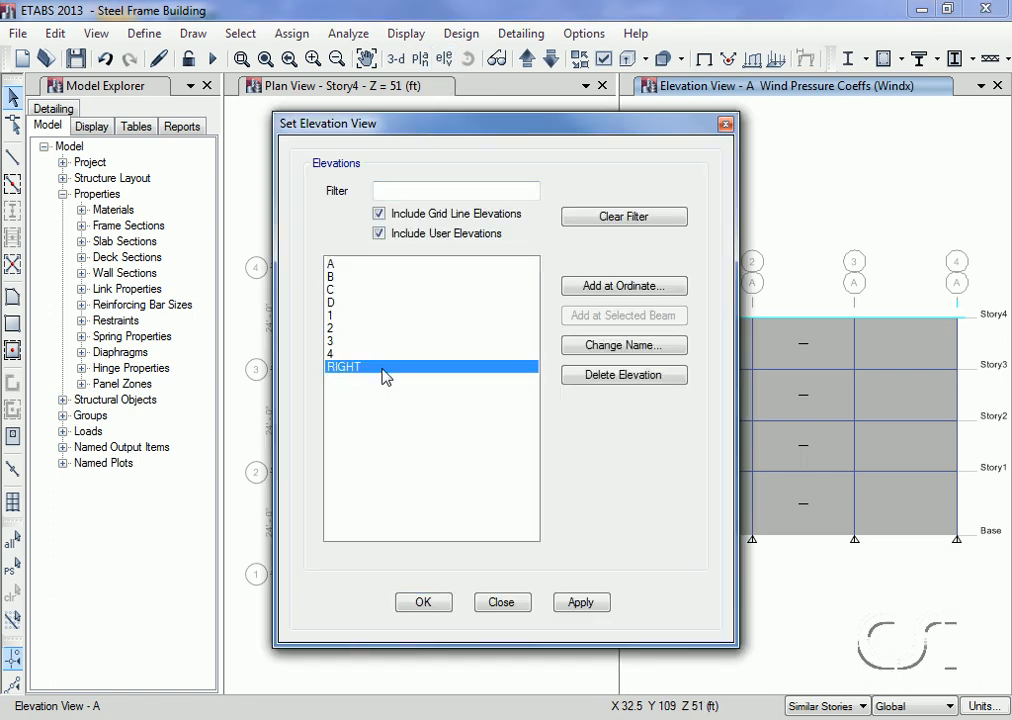
left_click(428, 602)
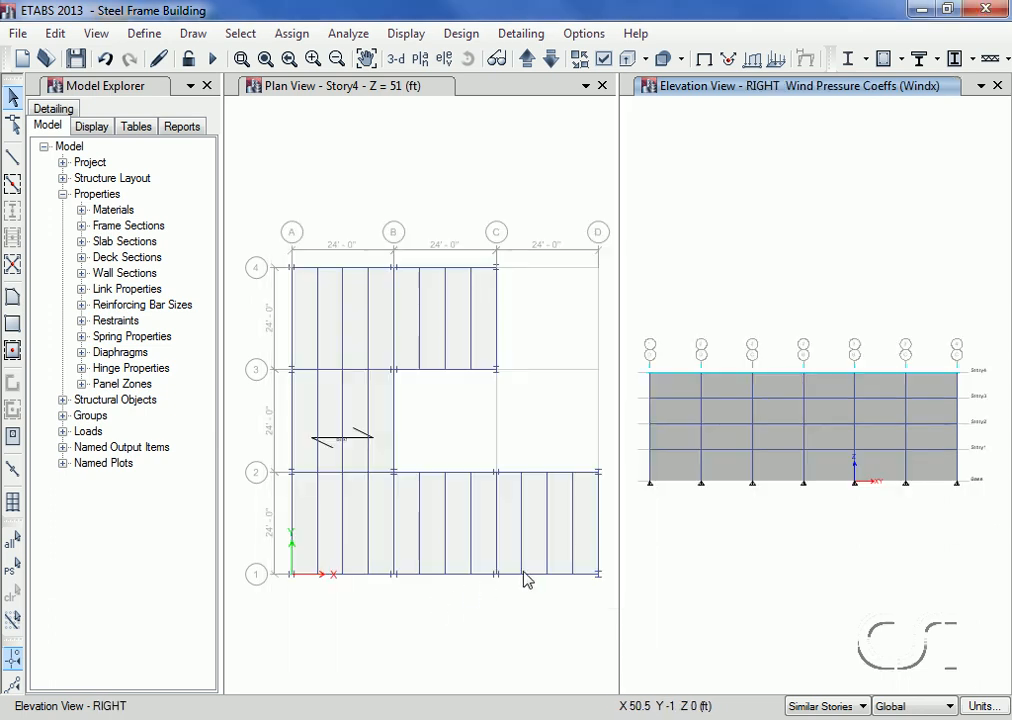
Step: Assign the cladding shells between D1-D2, B2-B3 and C3-C4 a Windx pressure coefficient Cp of 0.5, set as Leeward or Sides (constant)
left_click(678, 390)
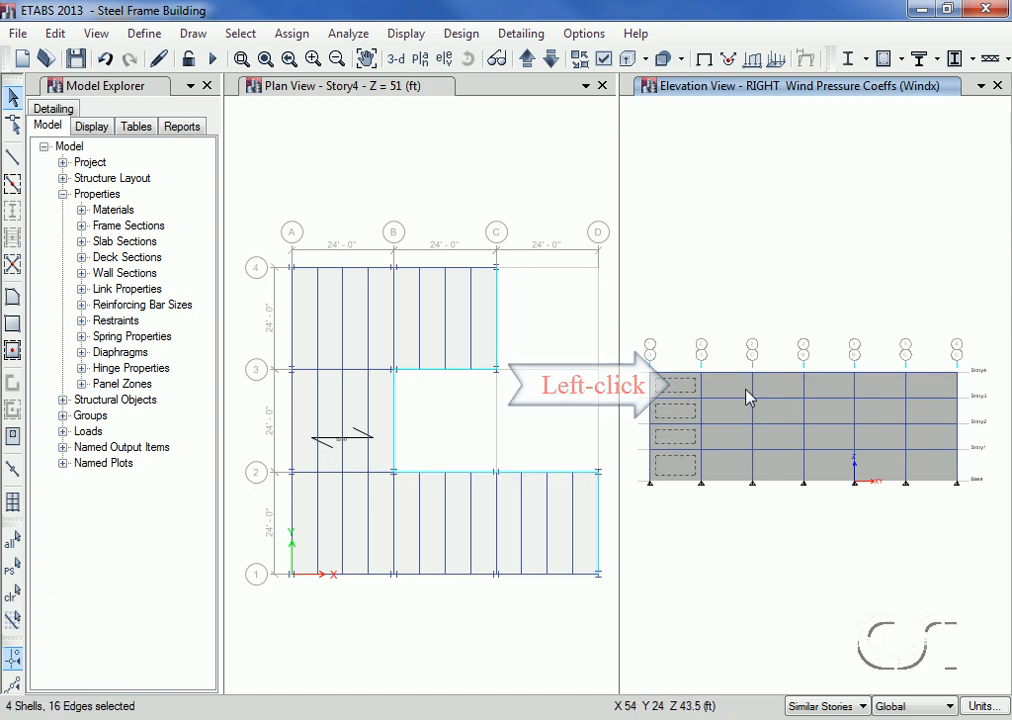
left_click(835, 387)
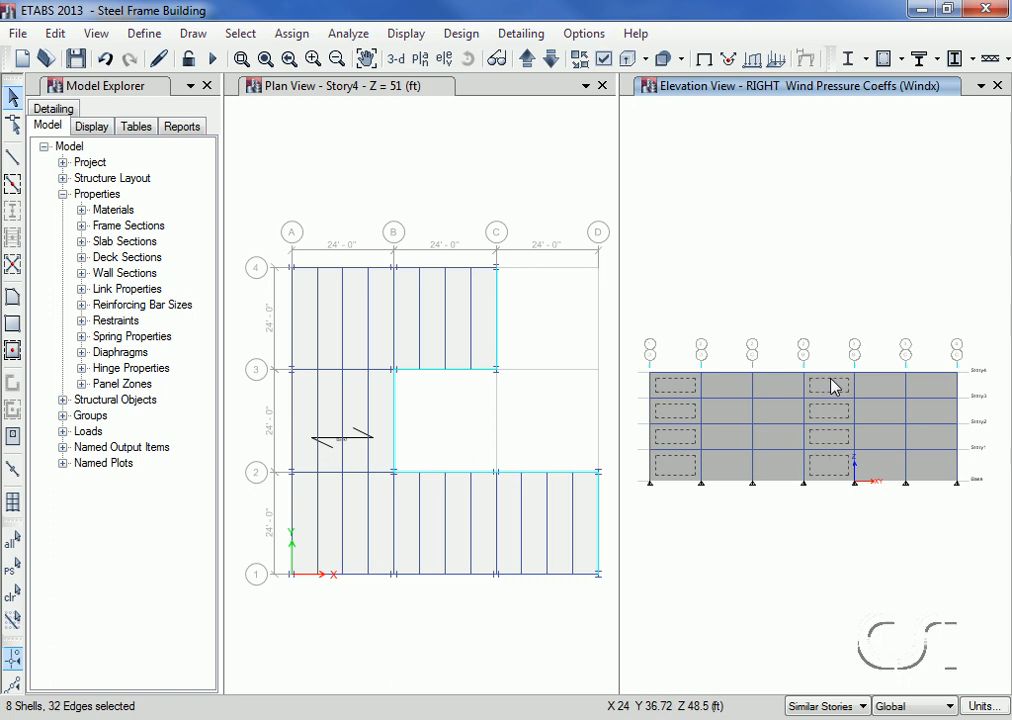
left_click(932, 389)
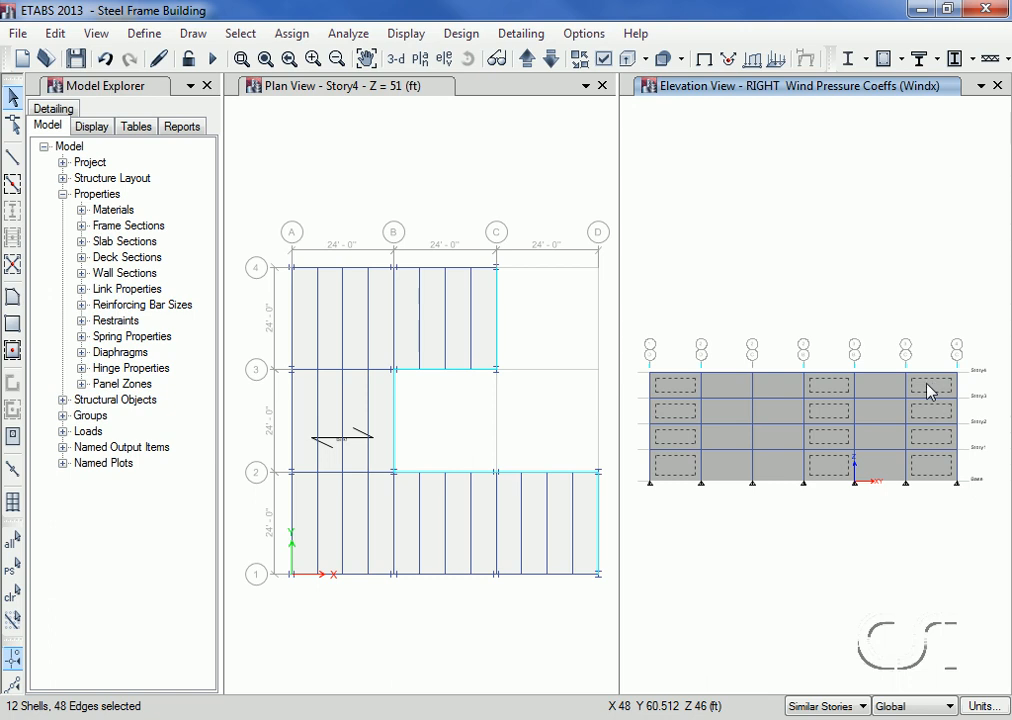
left_click(296, 36)
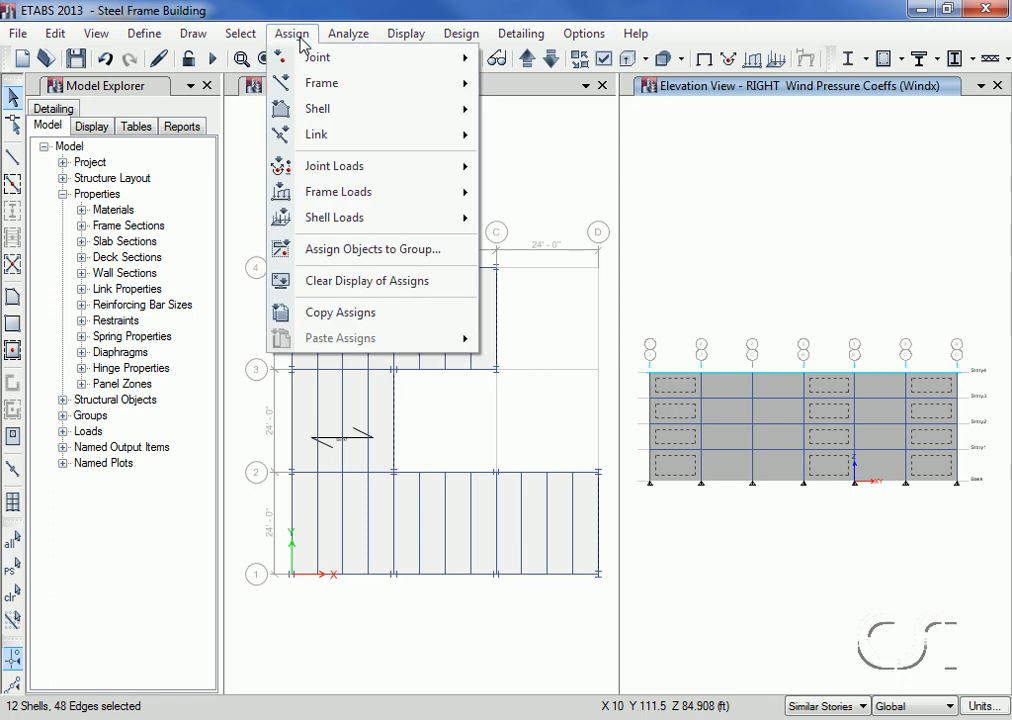
mouse_move(467, 230)
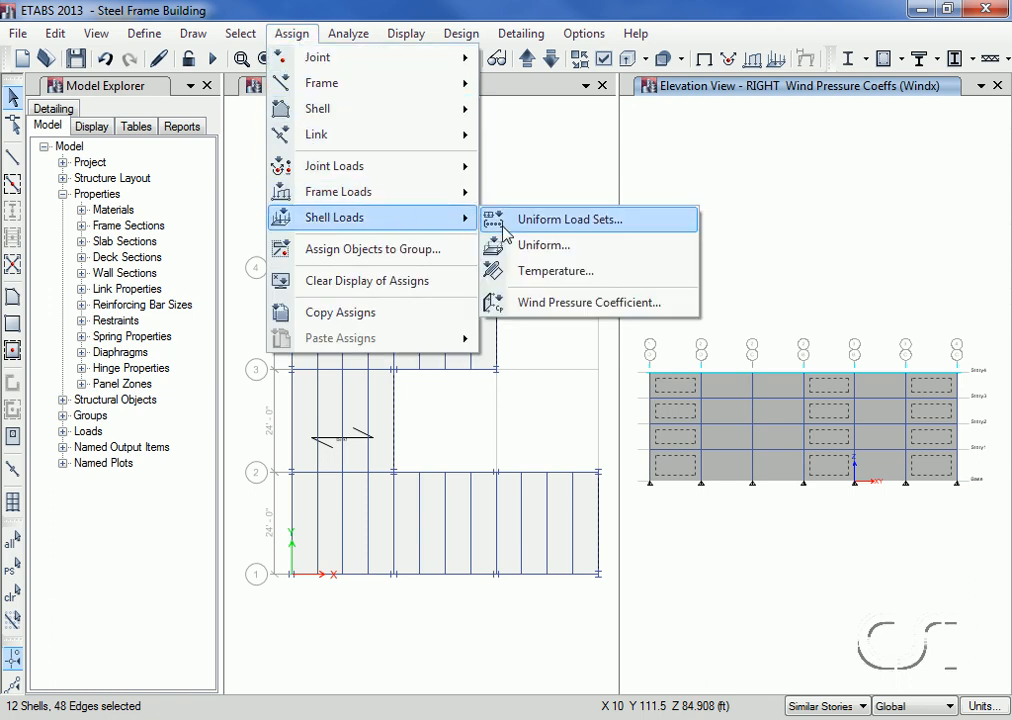
left_click(643, 303)
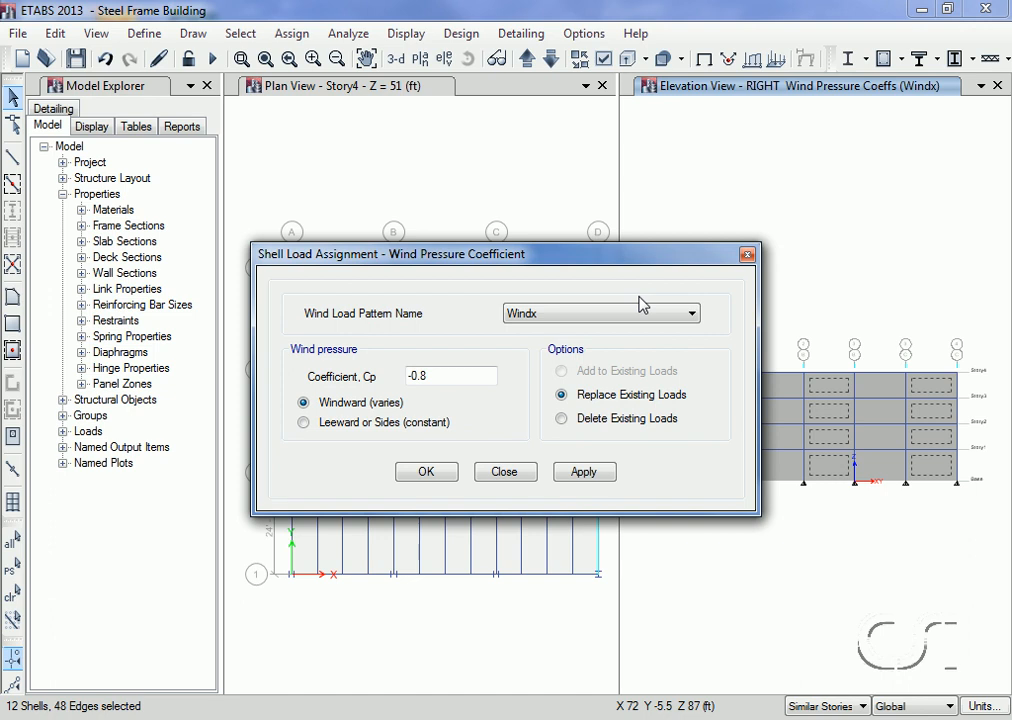
left_click_drag(447, 375, 373, 383)
type("0.5")
left_click(345, 425)
left_click(425, 477)
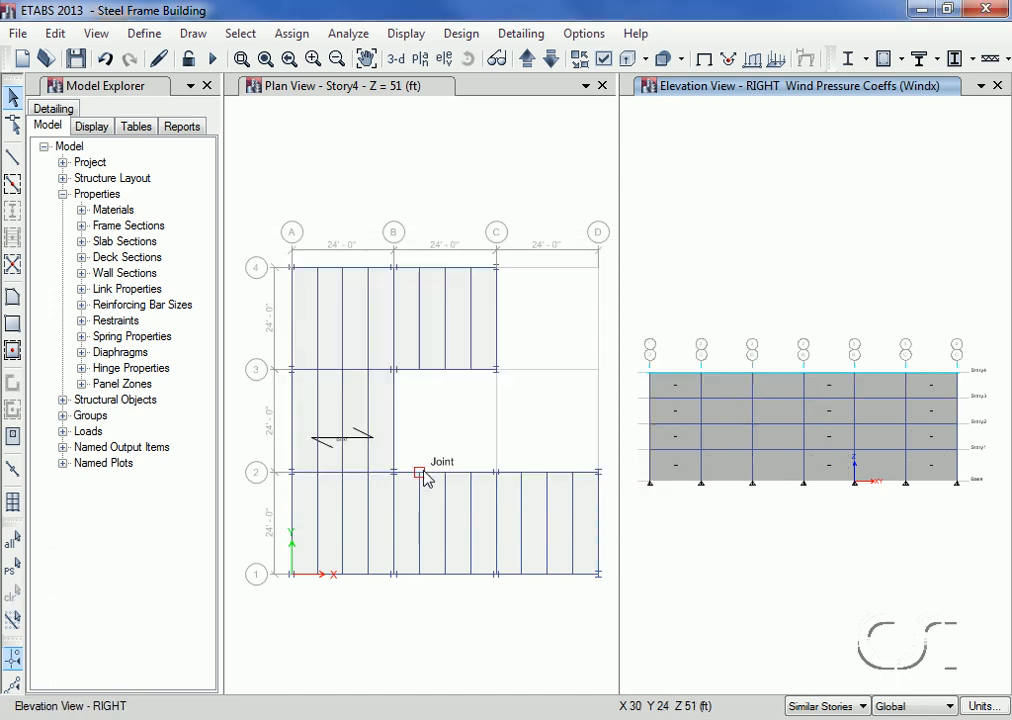
Step: Clear the displayed wind pressure assignments and switch the elevation window to the default 3-D view
left_click(283, 38)
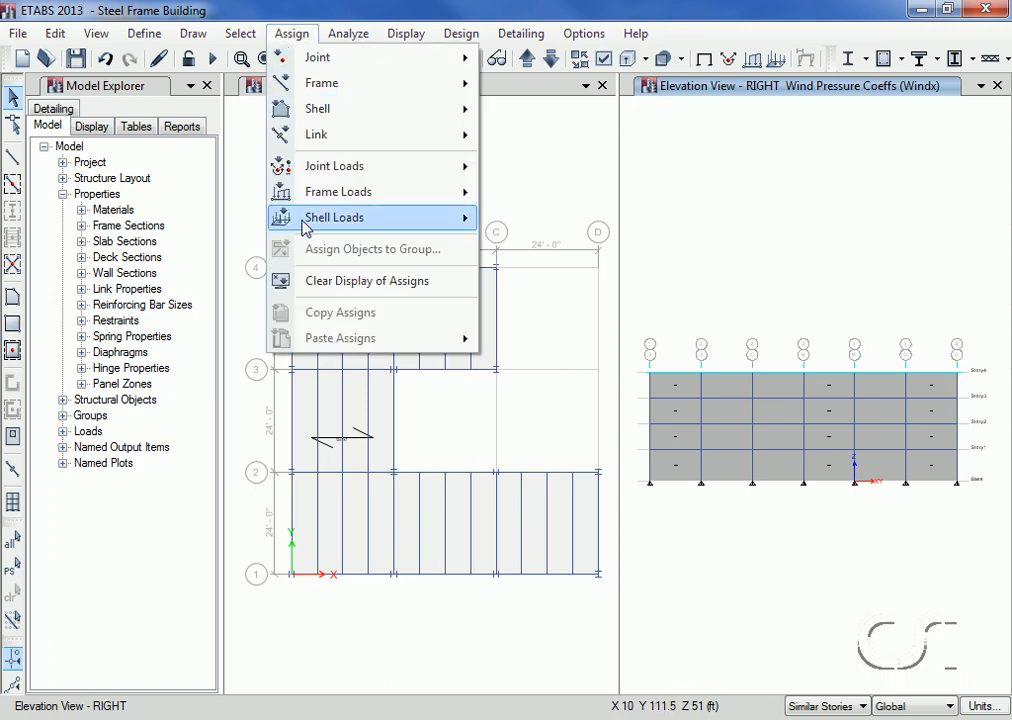
left_click(392, 283)
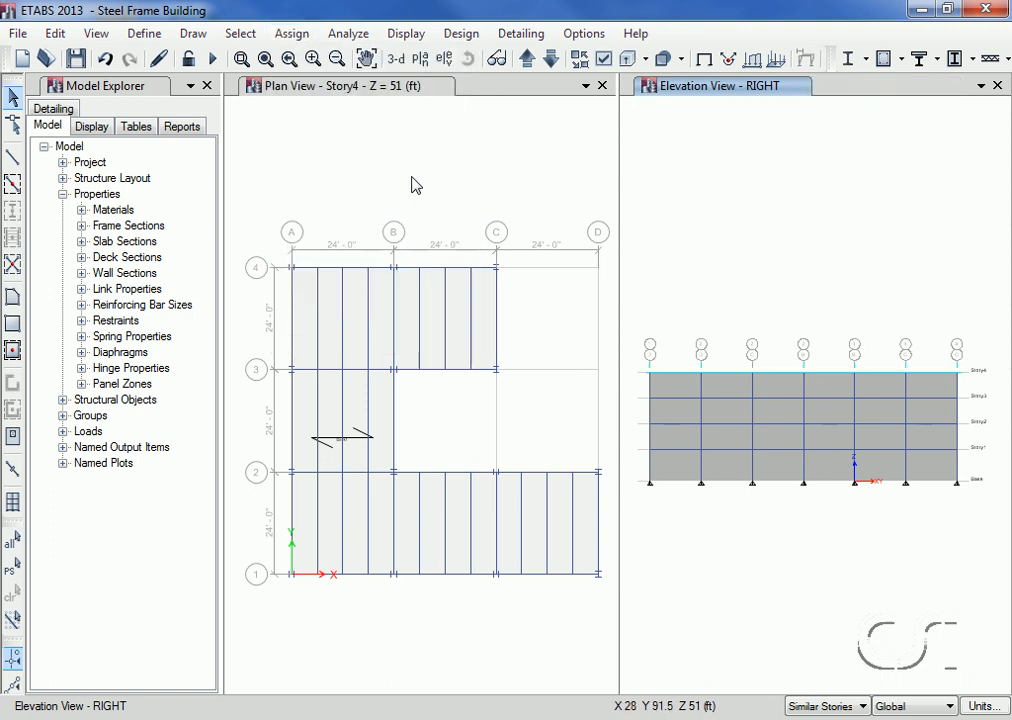
left_click(396, 60)
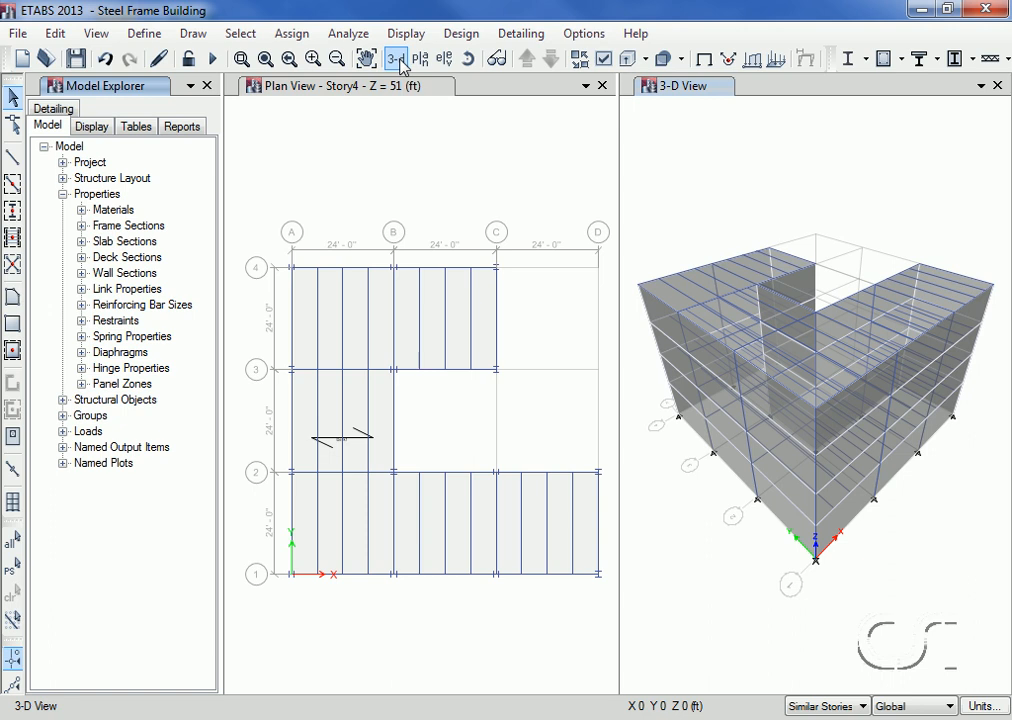
Step: Examine the model's Shell Loads - Uniform table for the Live and Sdead floor loads on each story, and close it
left_click(132, 128)
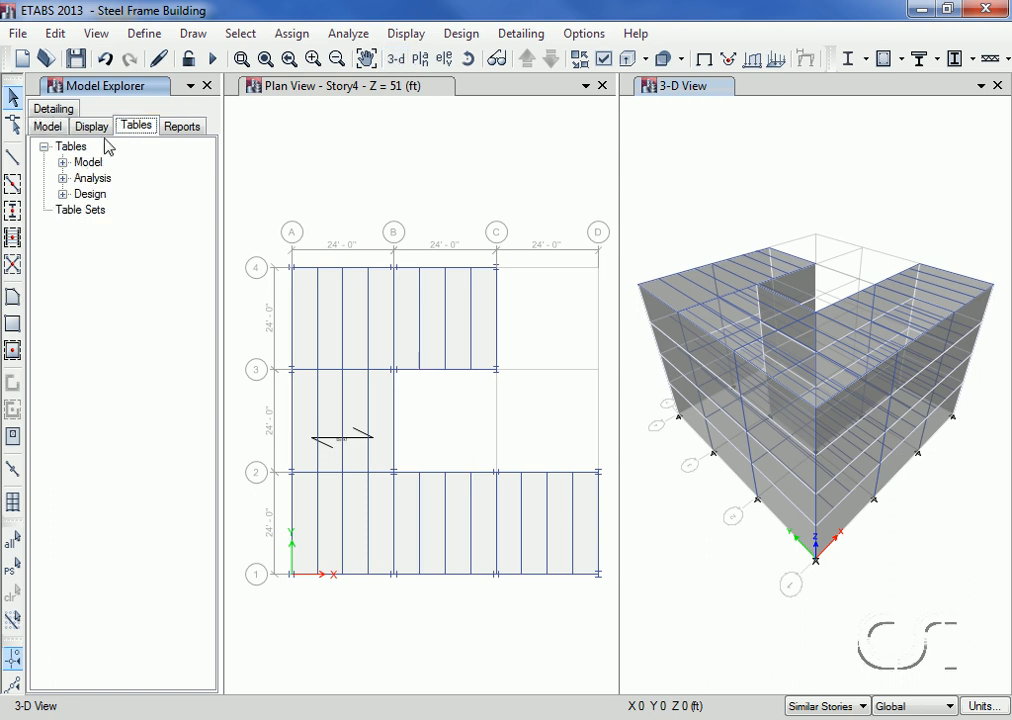
left_click(62, 162)
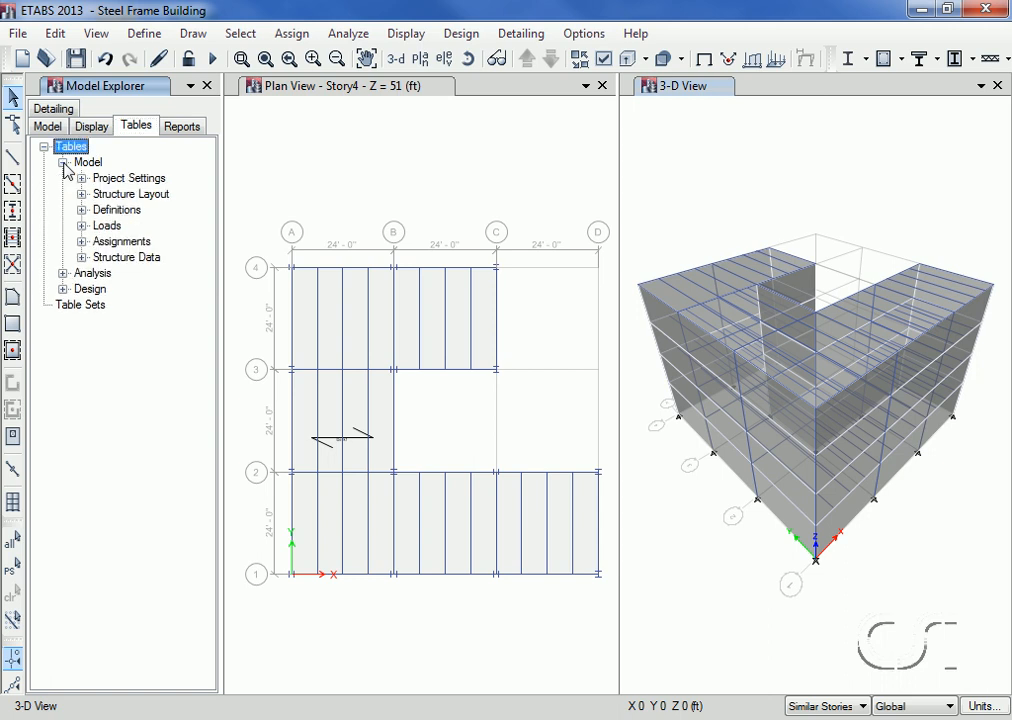
left_click(82, 226)
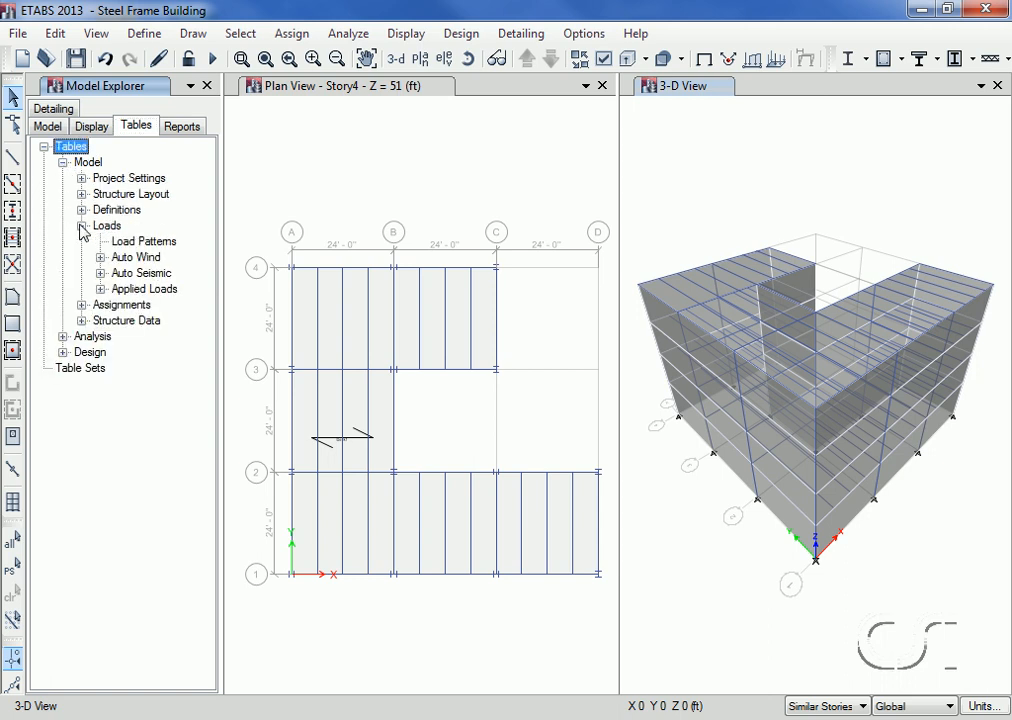
left_click(101, 290)
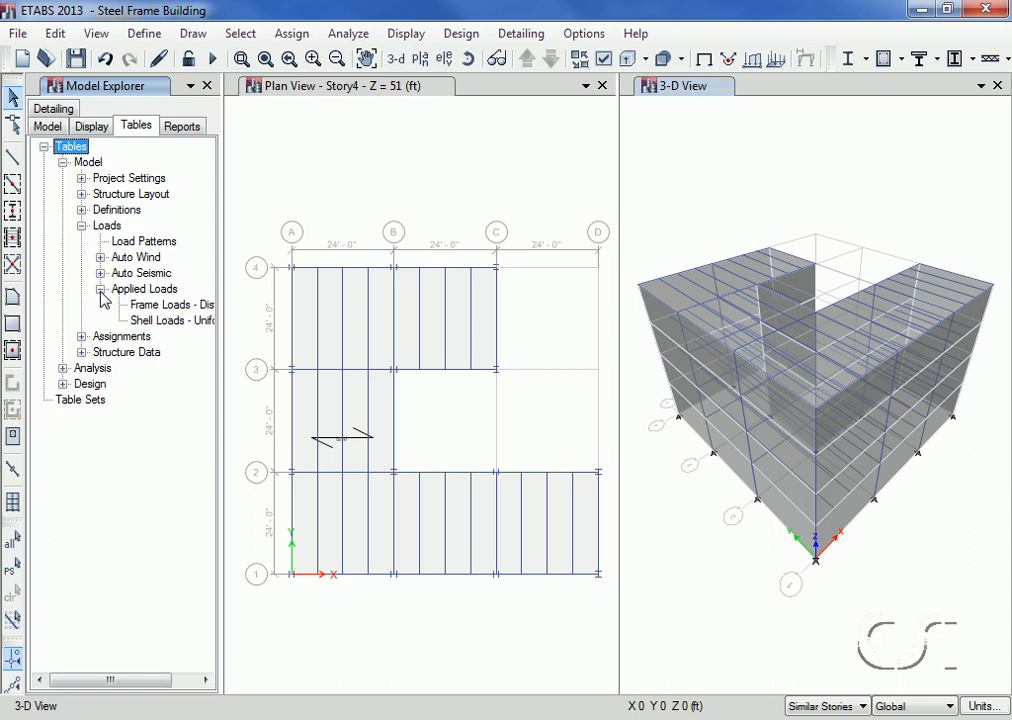
right_click(168, 326)
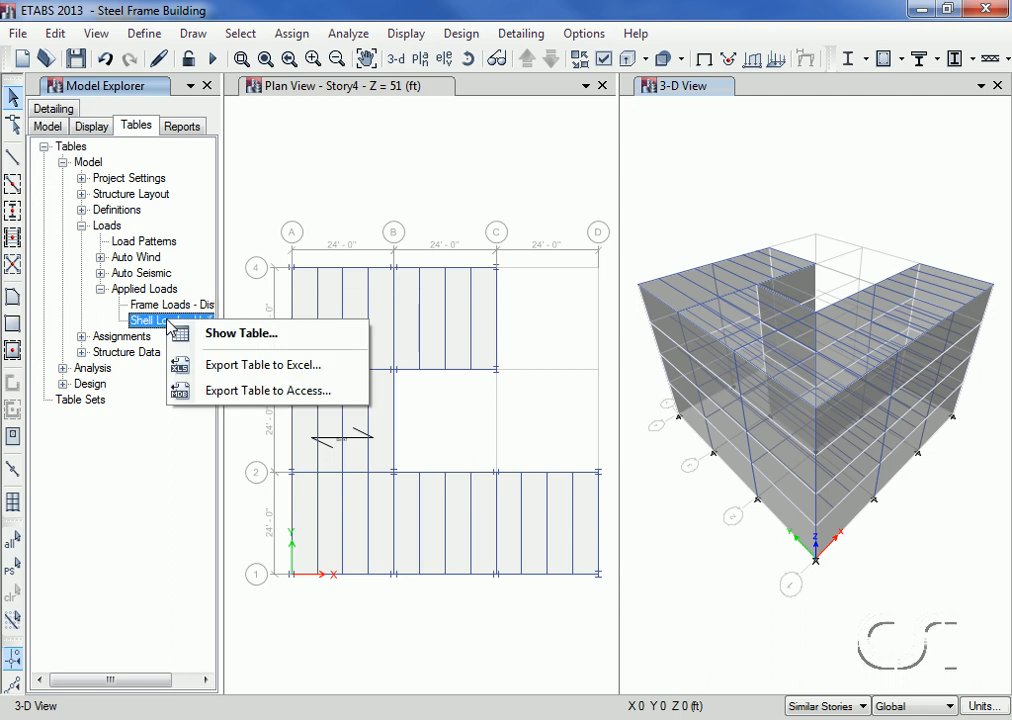
left_click(247, 340)
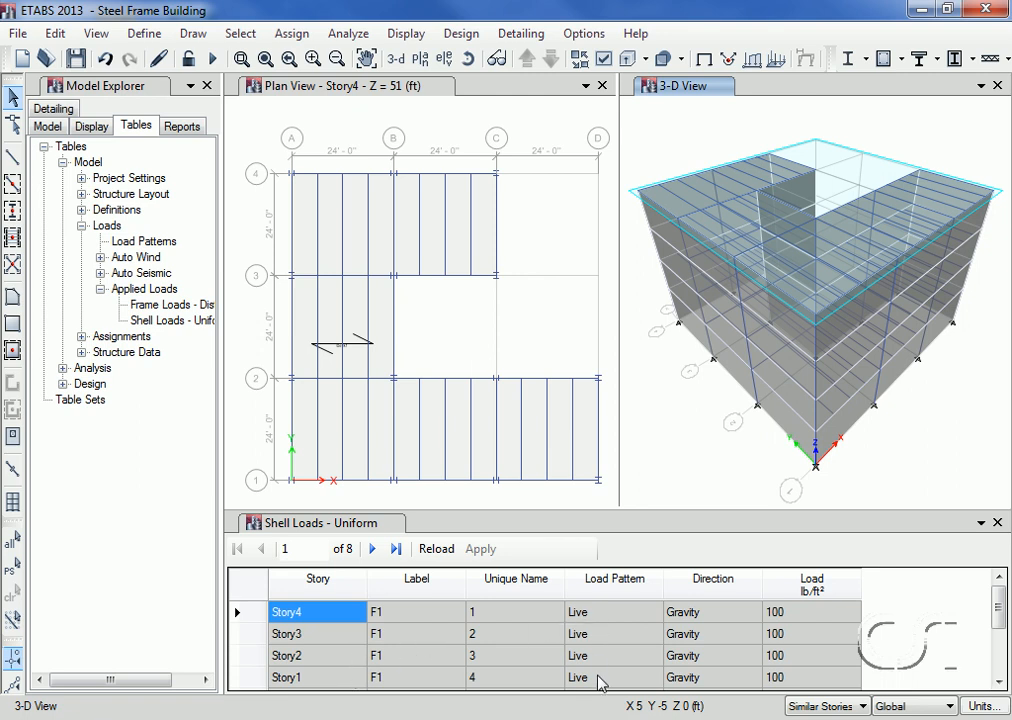
left_click_drag(998, 625, 1003, 673)
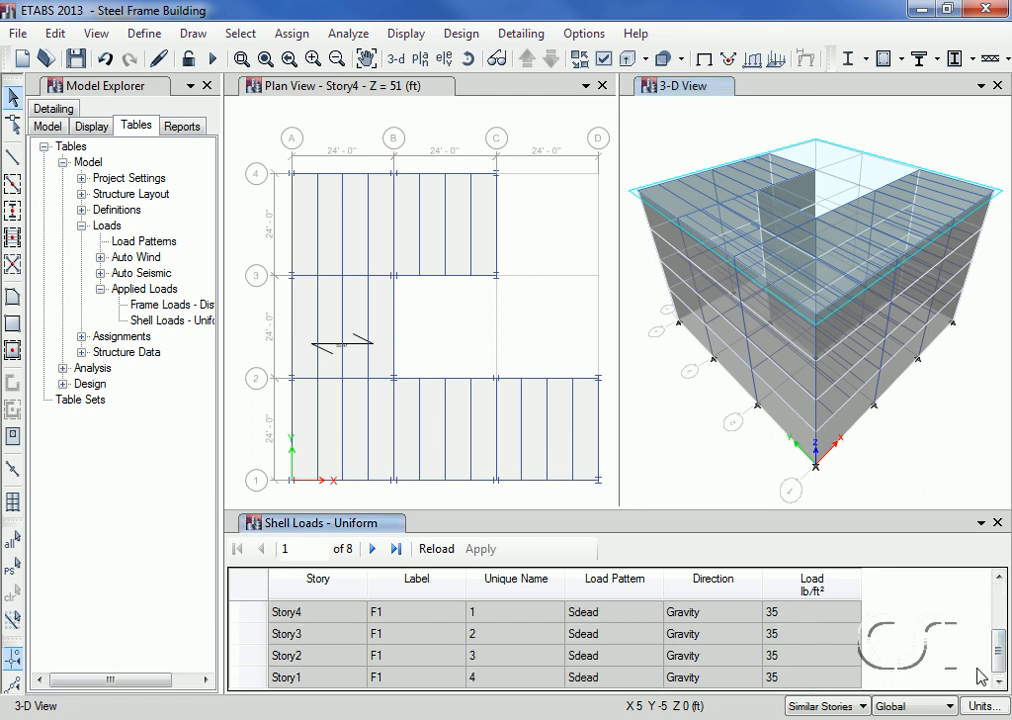
left_click_drag(1003, 668, 1003, 608)
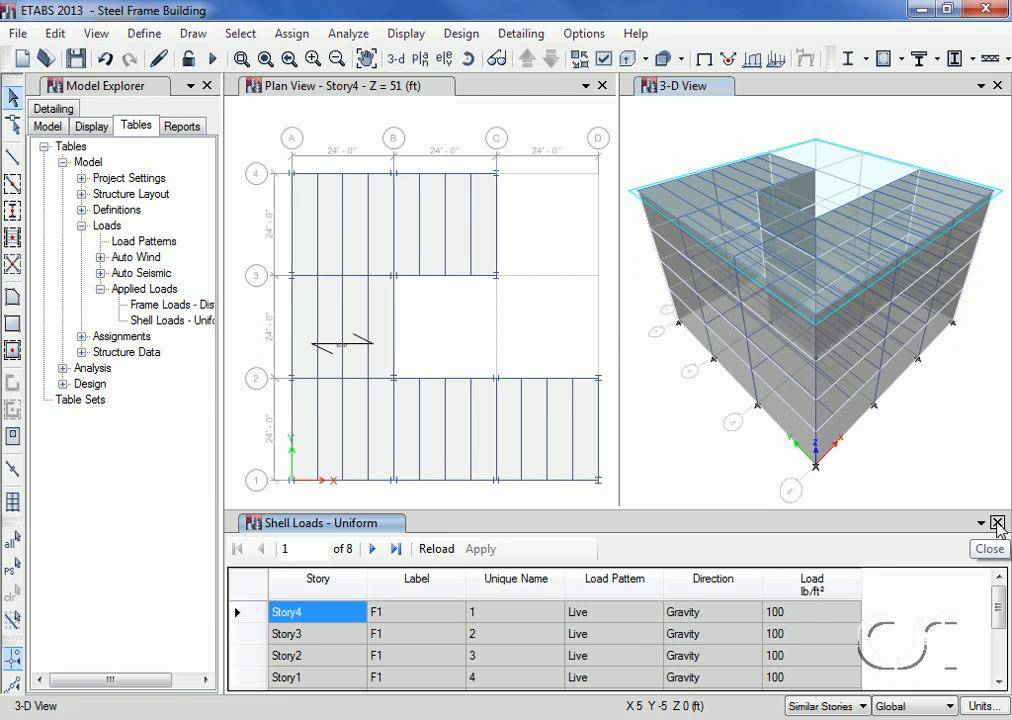
left_click(997, 523)
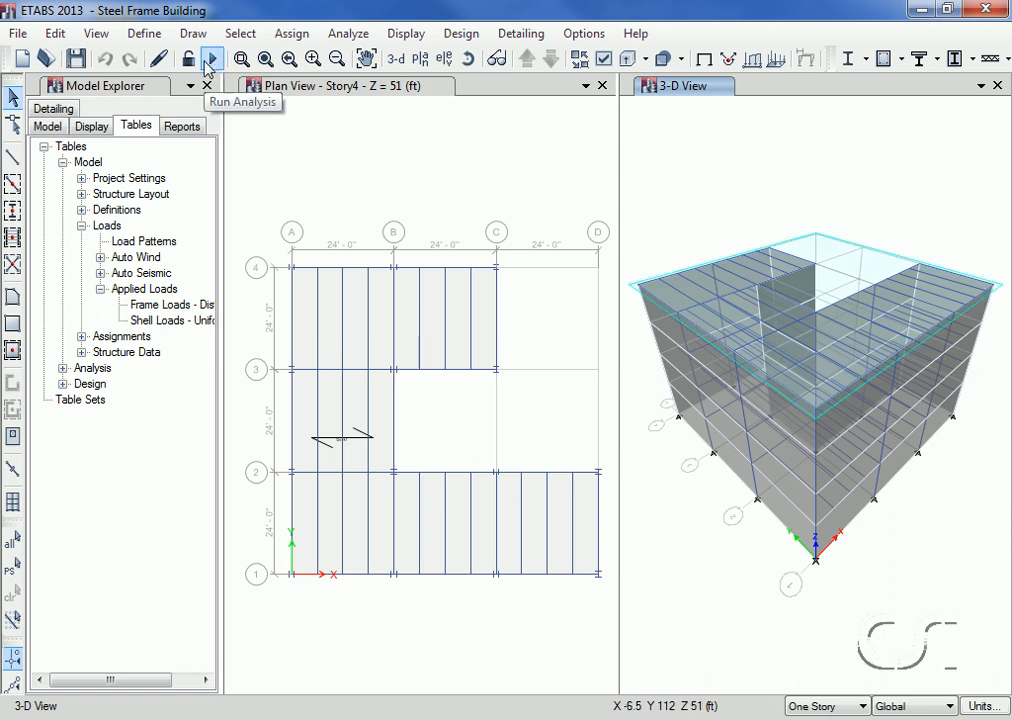
Step: Run the analysis of the building model
left_click(345, 38)
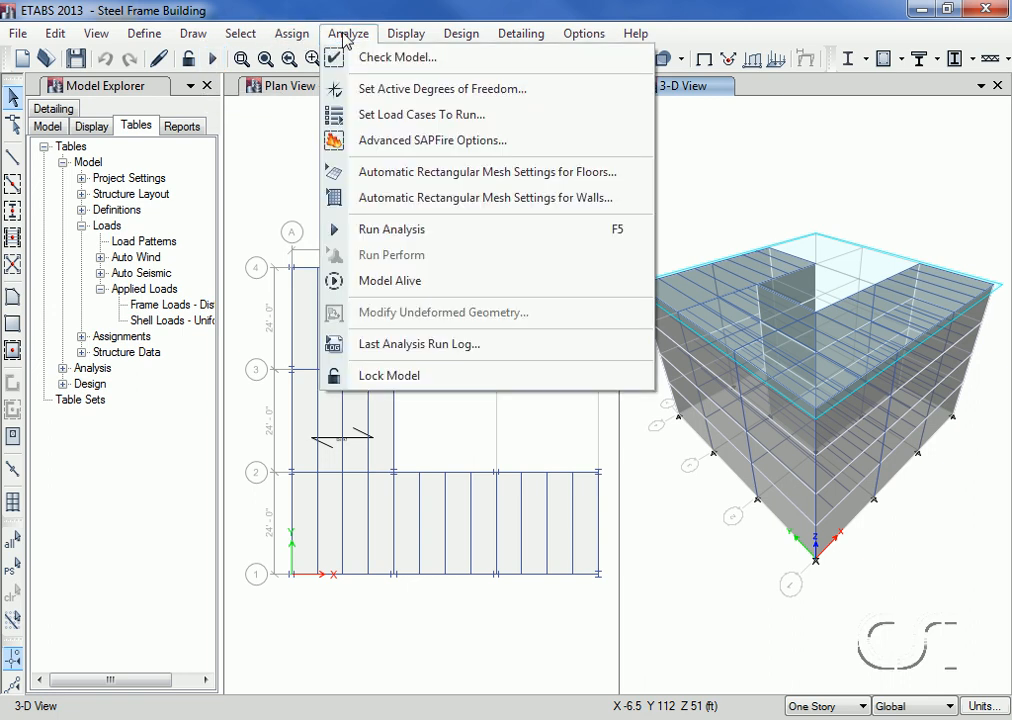
left_click(442, 236)
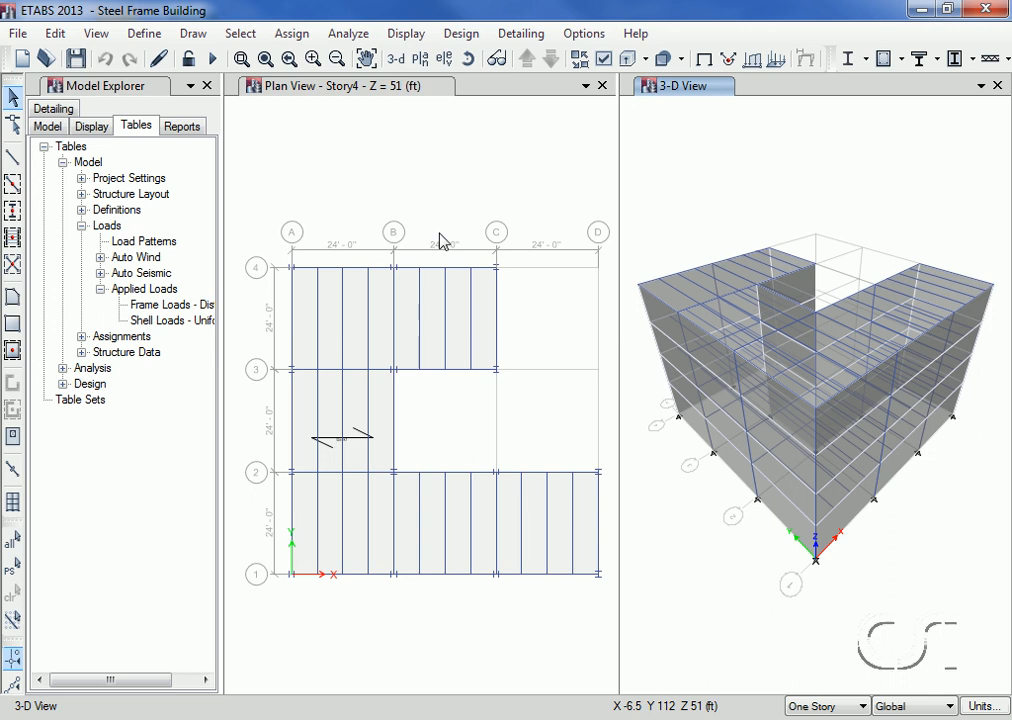
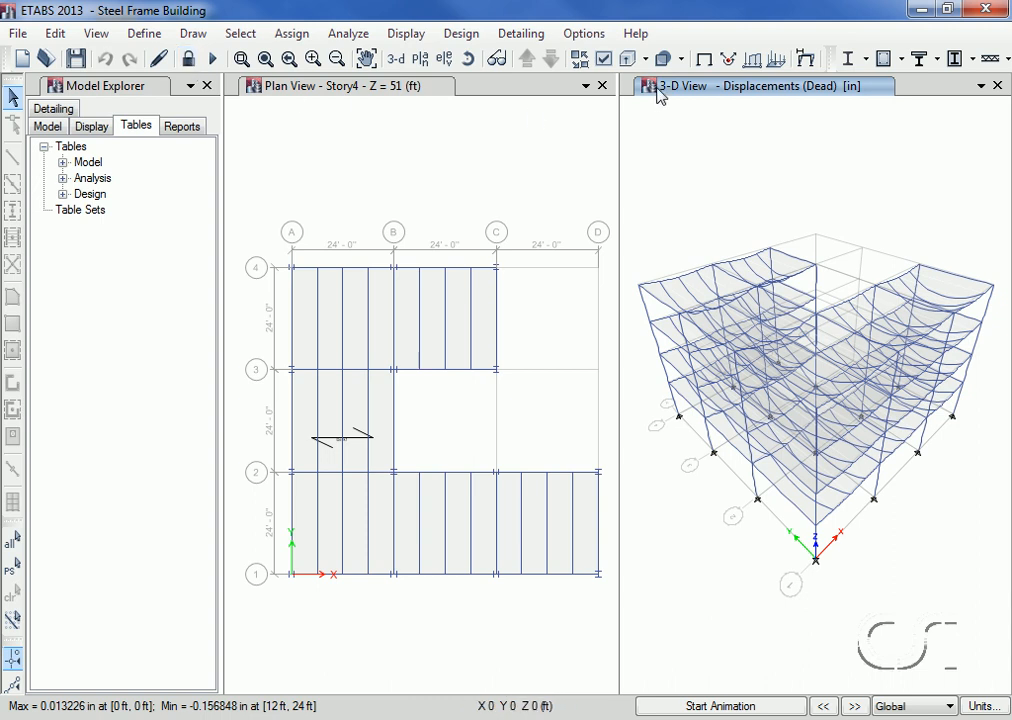
Step: Switch the 3-D window to the elevation along grid line 1
left_click(449, 60)
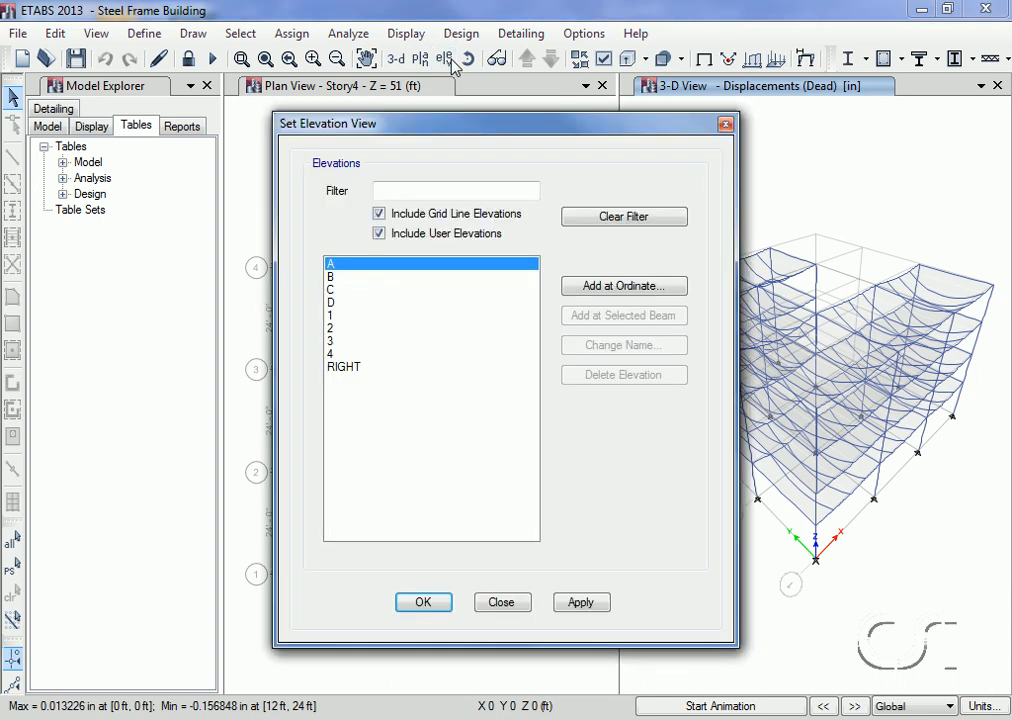
left_click(340, 316)
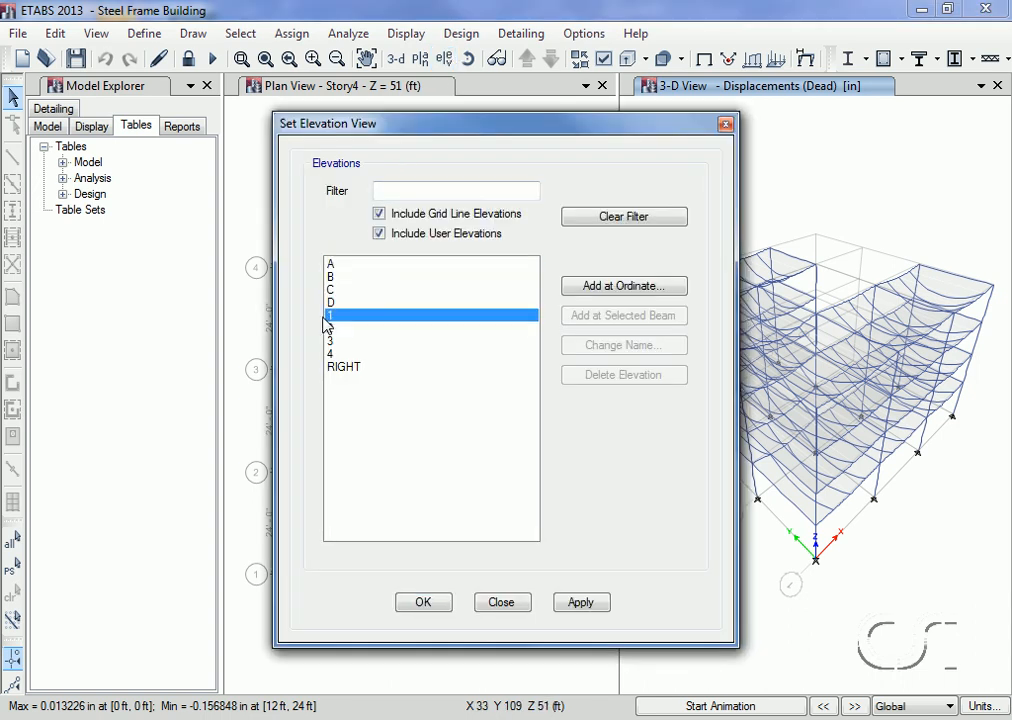
left_click(423, 603)
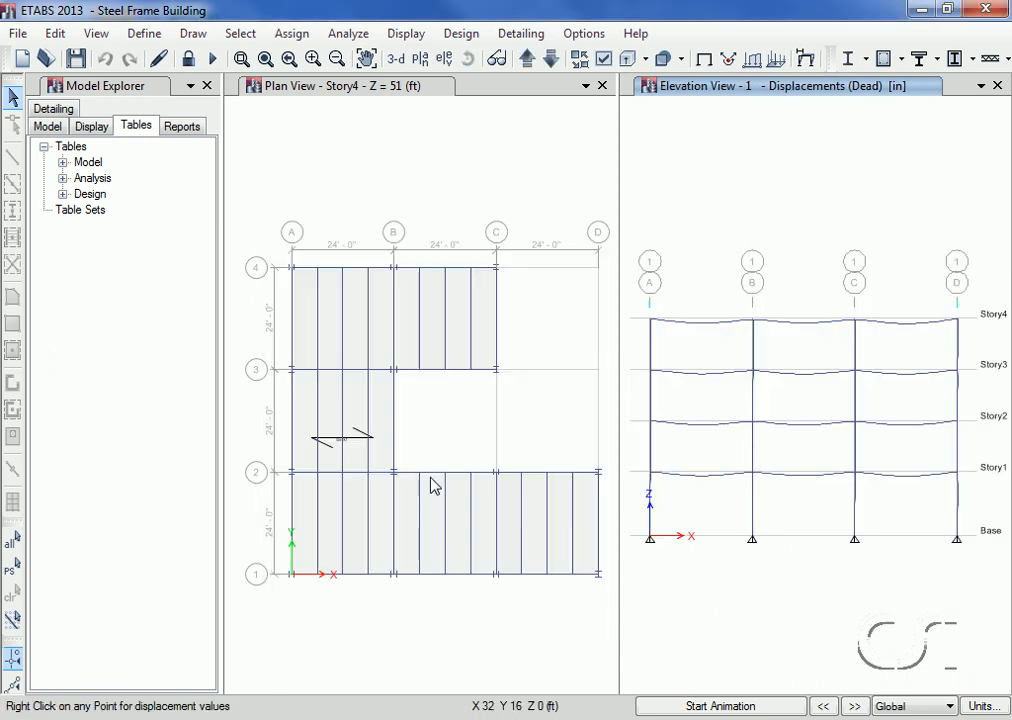
Step: Display the frames' Moment 3-3 diagram for the Dead load case, unfilled and with values shown at controlling stations
left_click(413, 36)
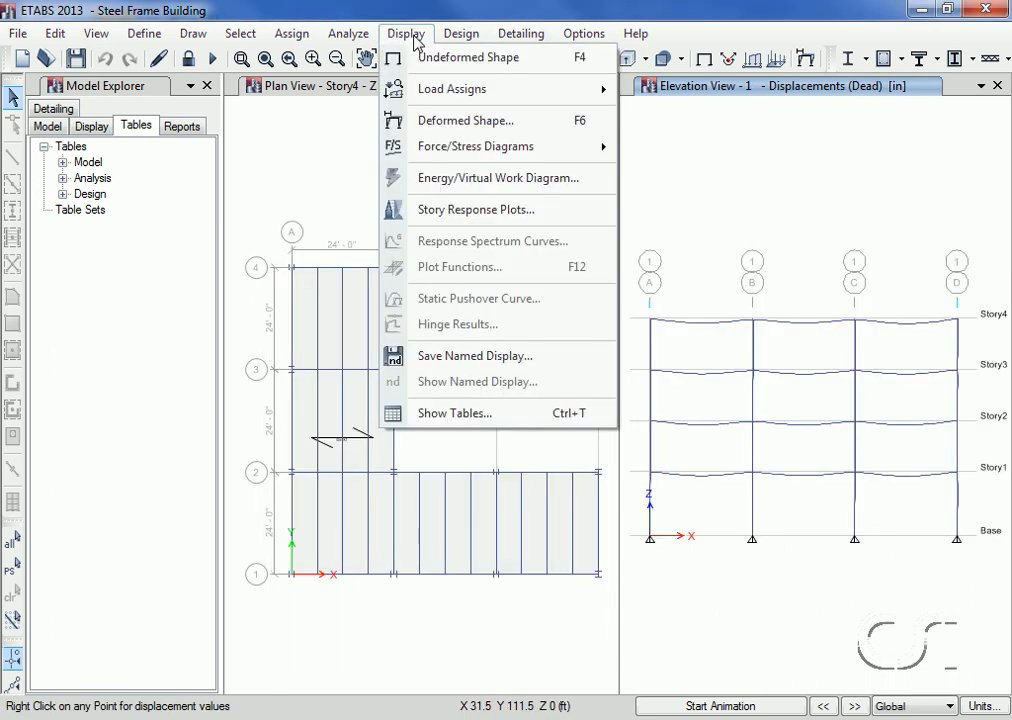
mouse_move(490, 148)
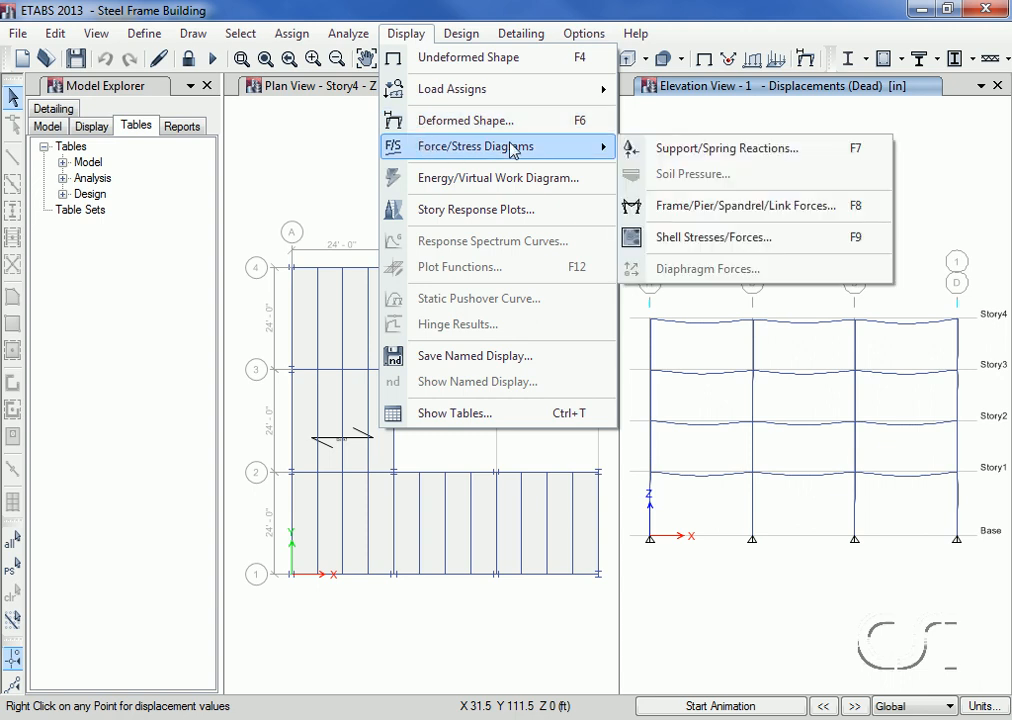
left_click(806, 208)
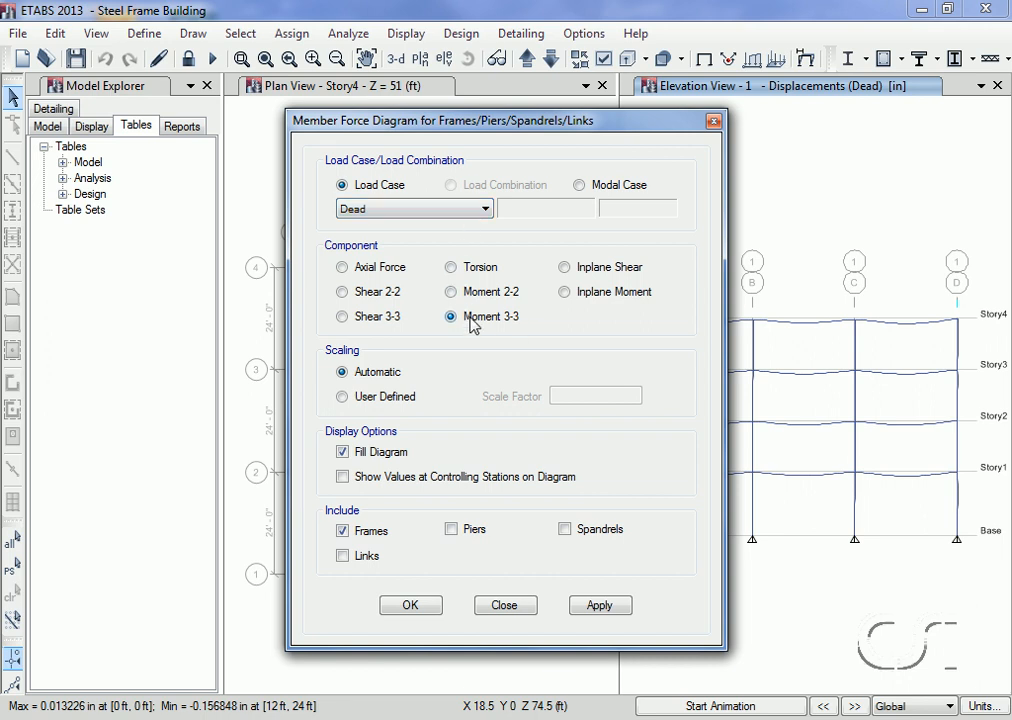
left_click(344, 453)
left_click(343, 478)
left_click(414, 607)
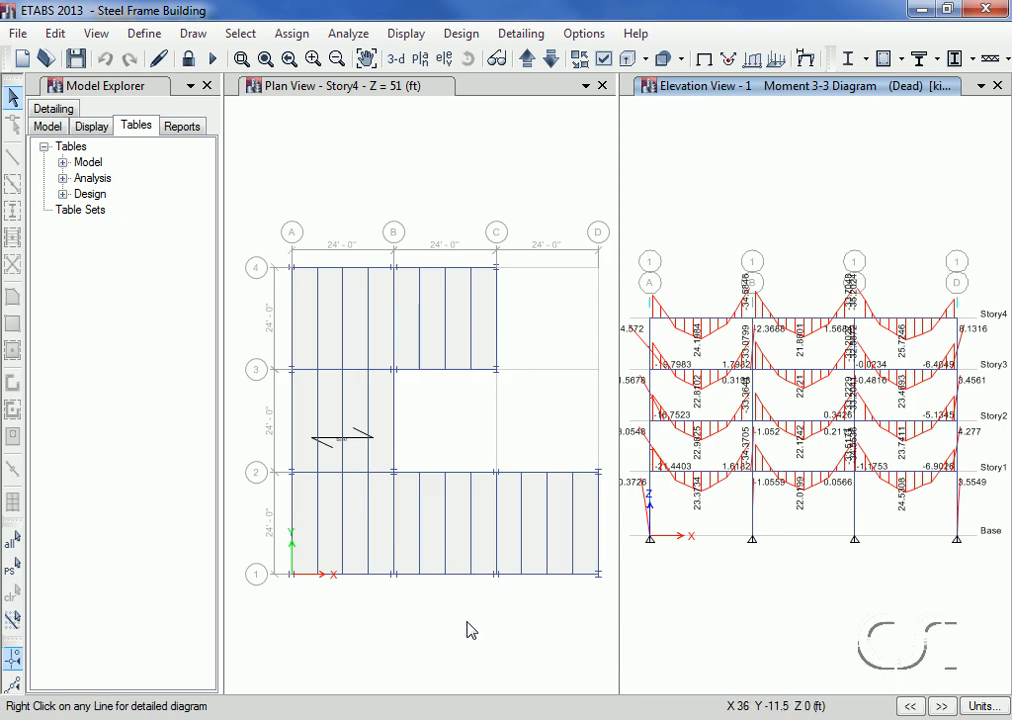
Step: Inspect the Story4 beam between grids A and B in detail, reading its diagrams at 6.5 ft and about 15.85 ft, and close them
mouse_move(709, 325)
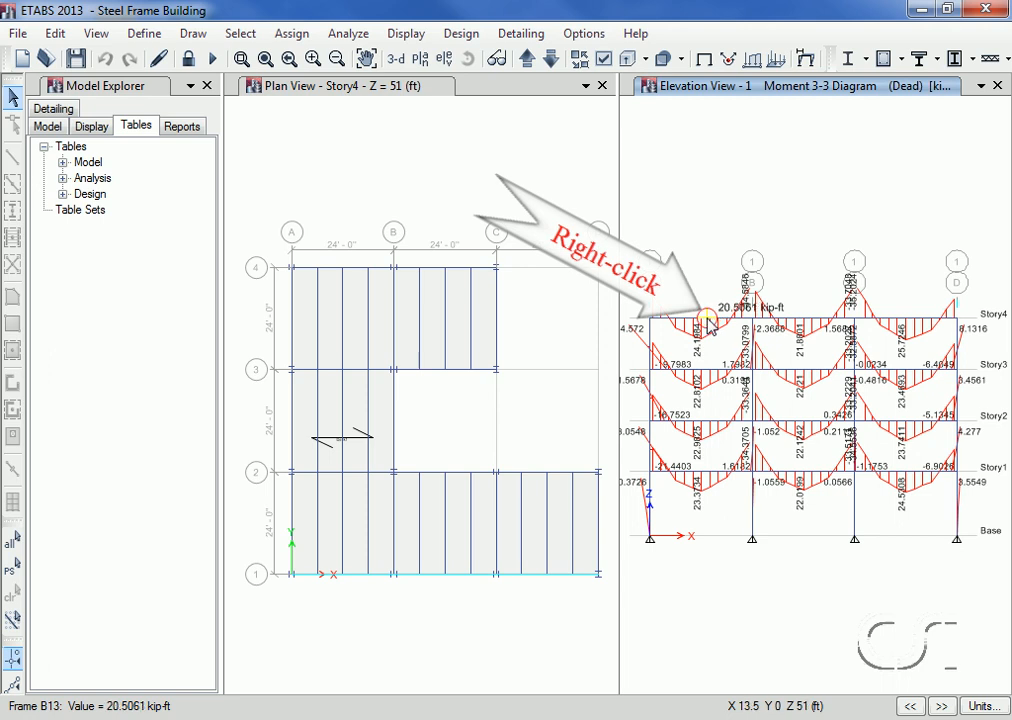
right_click(707, 325)
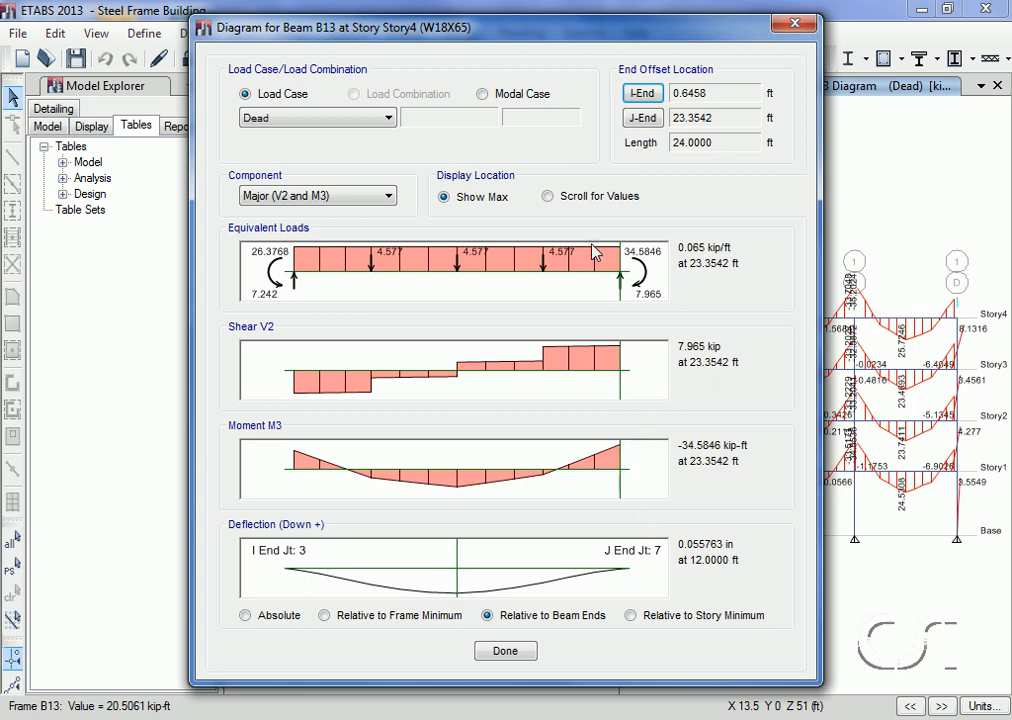
left_click(548, 197)
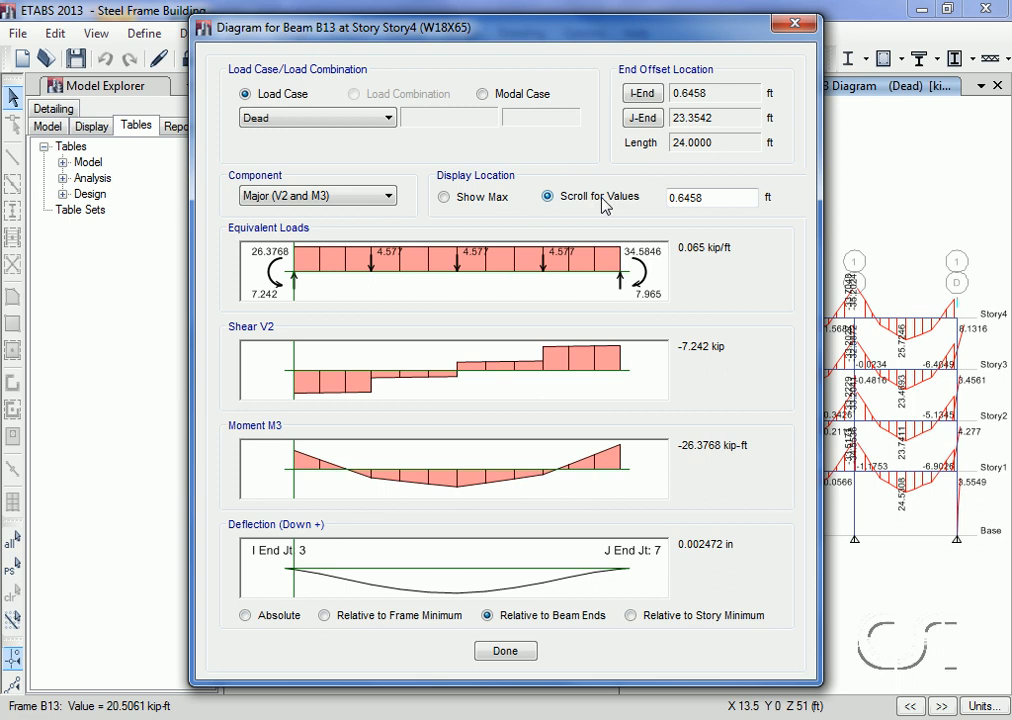
double_click(698, 197)
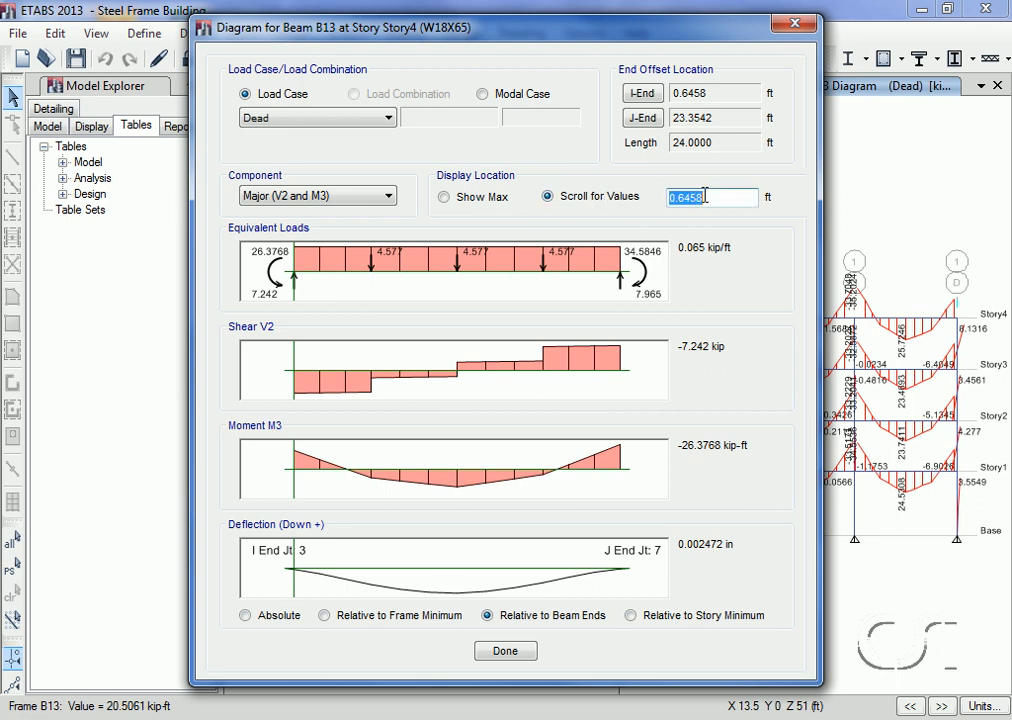
type("6.5")
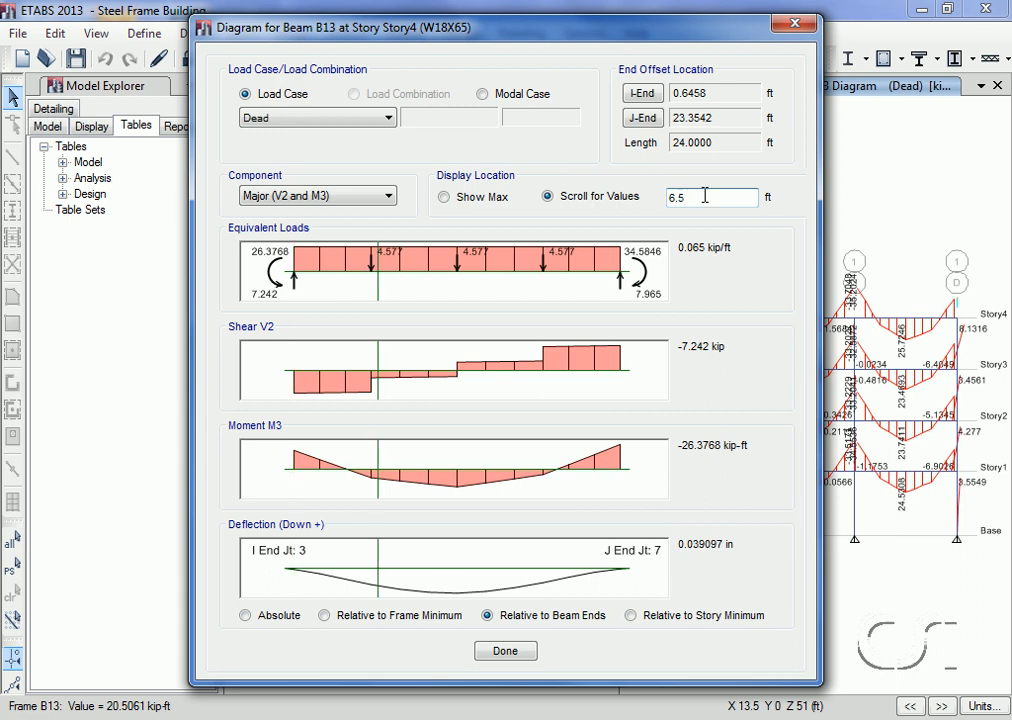
key("Return")
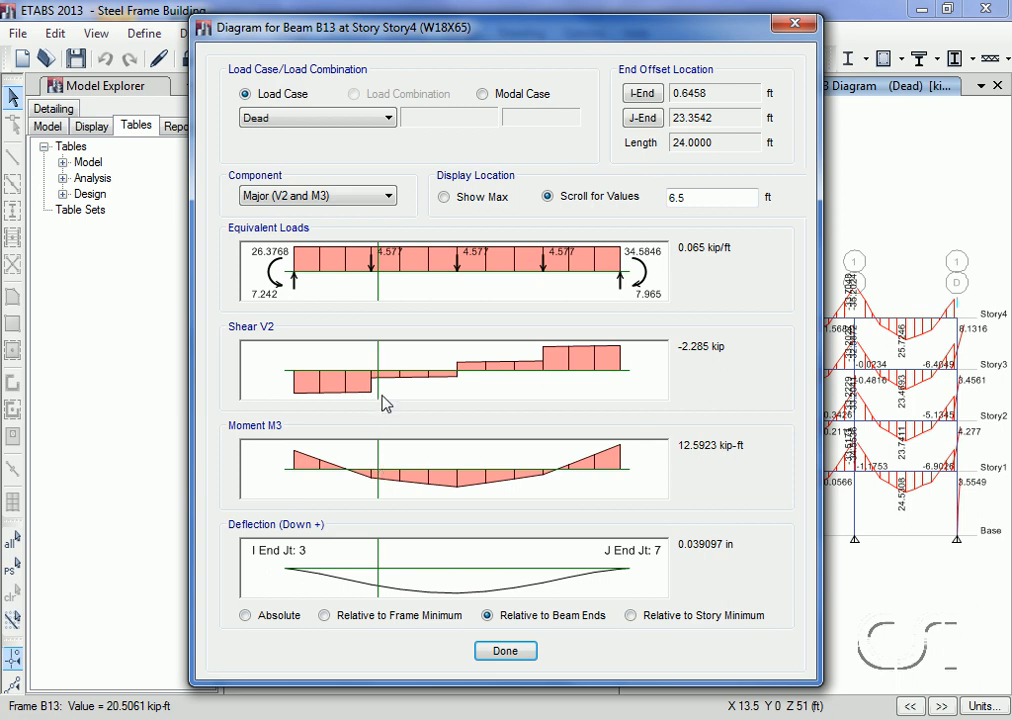
left_click_drag(384, 373, 514, 374)
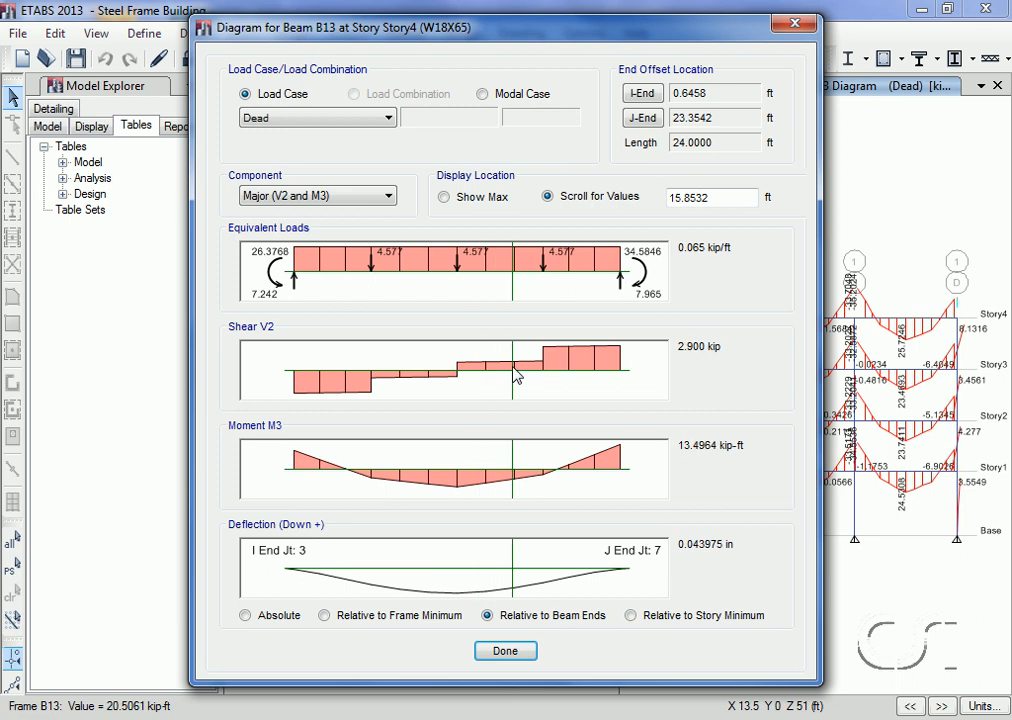
left_click(506, 652)
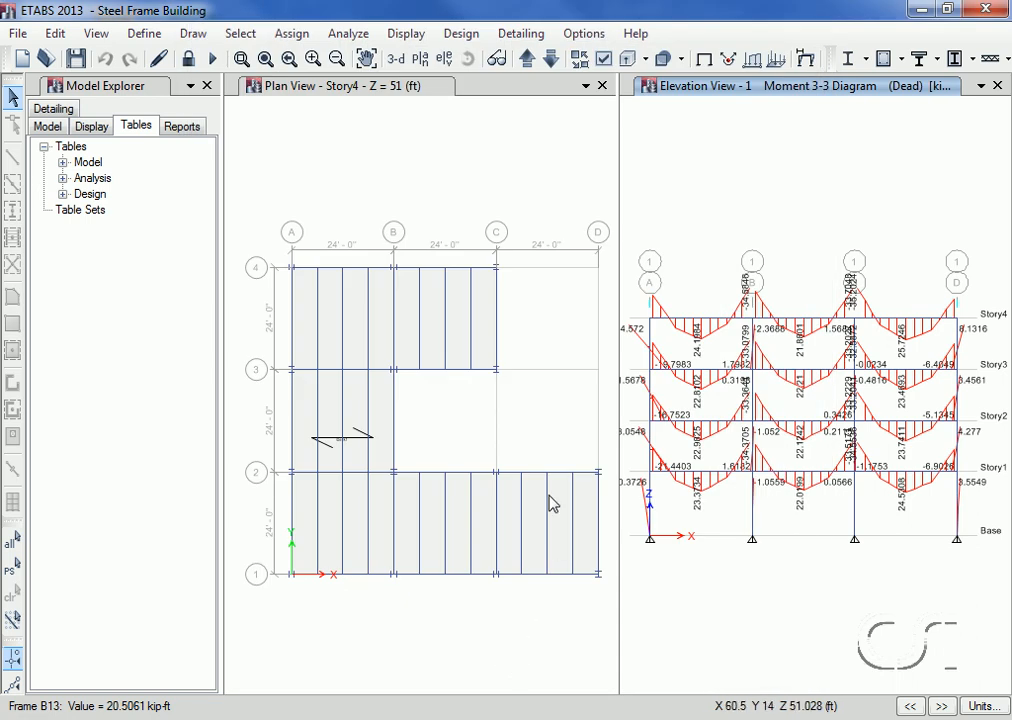
Step: Return the elevation window to the undeformed shape and set it to the default 3-D view
left_click(406, 35)
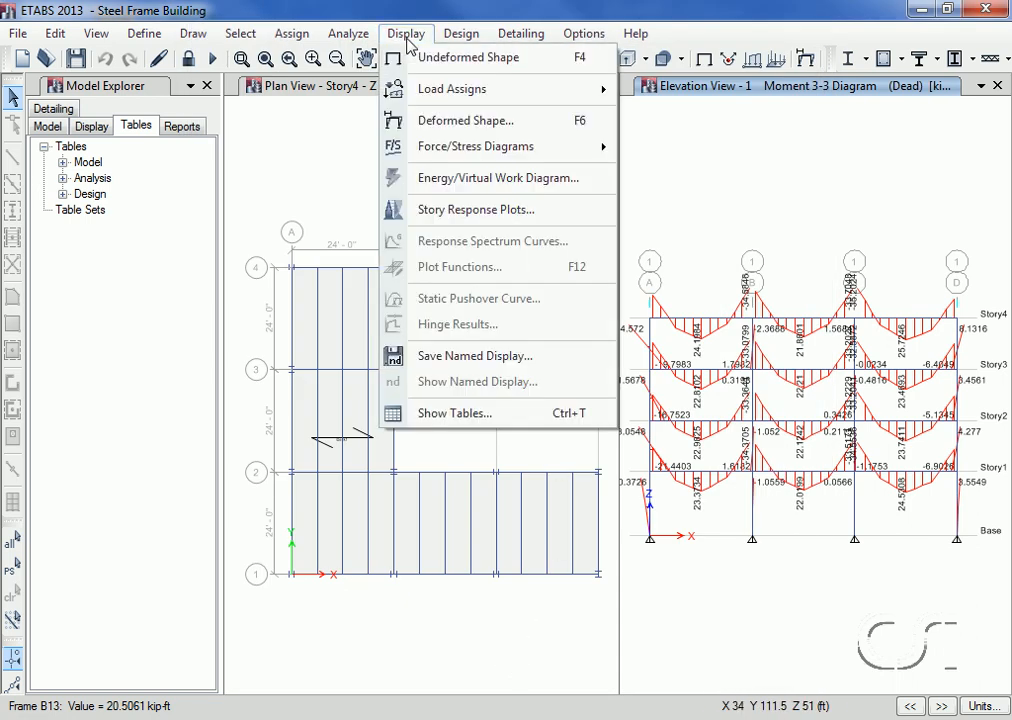
left_click(455, 60)
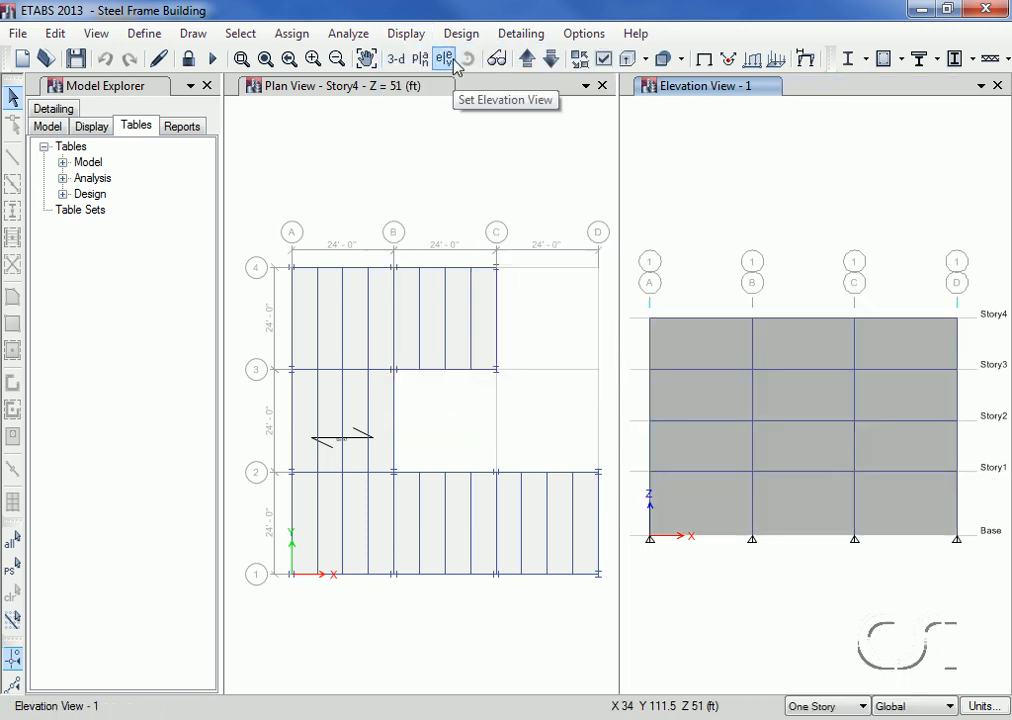
left_click(397, 60)
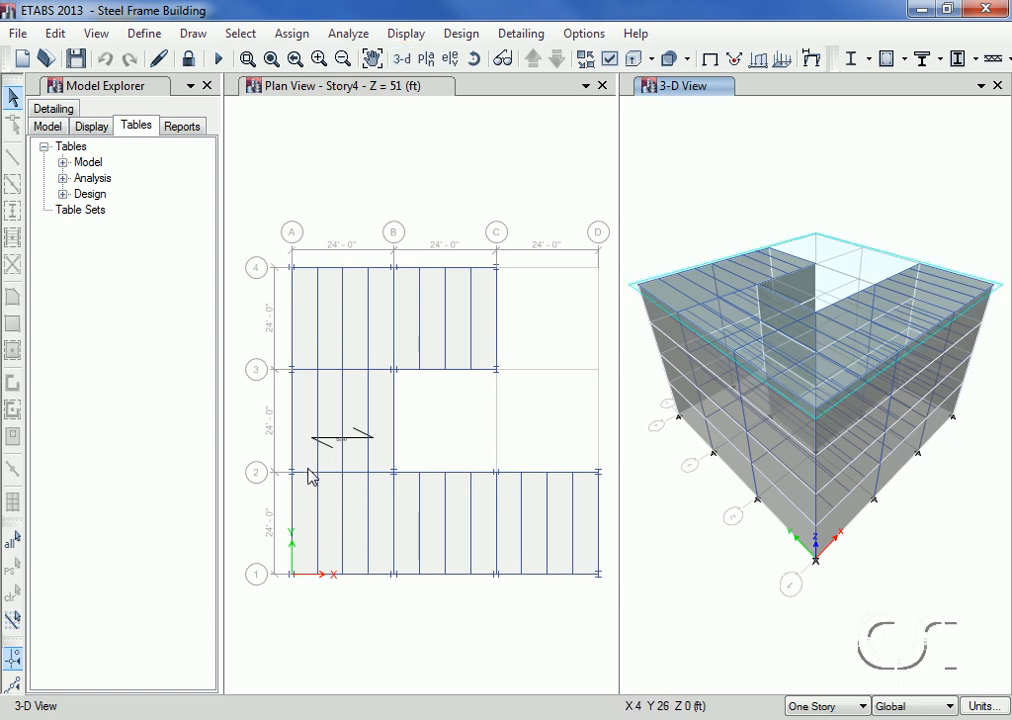
Step: Review the design, loads, assignments and geometry information of the first infill beam between grids 1 and 2 in the Story4 plan
right_click(319, 520)
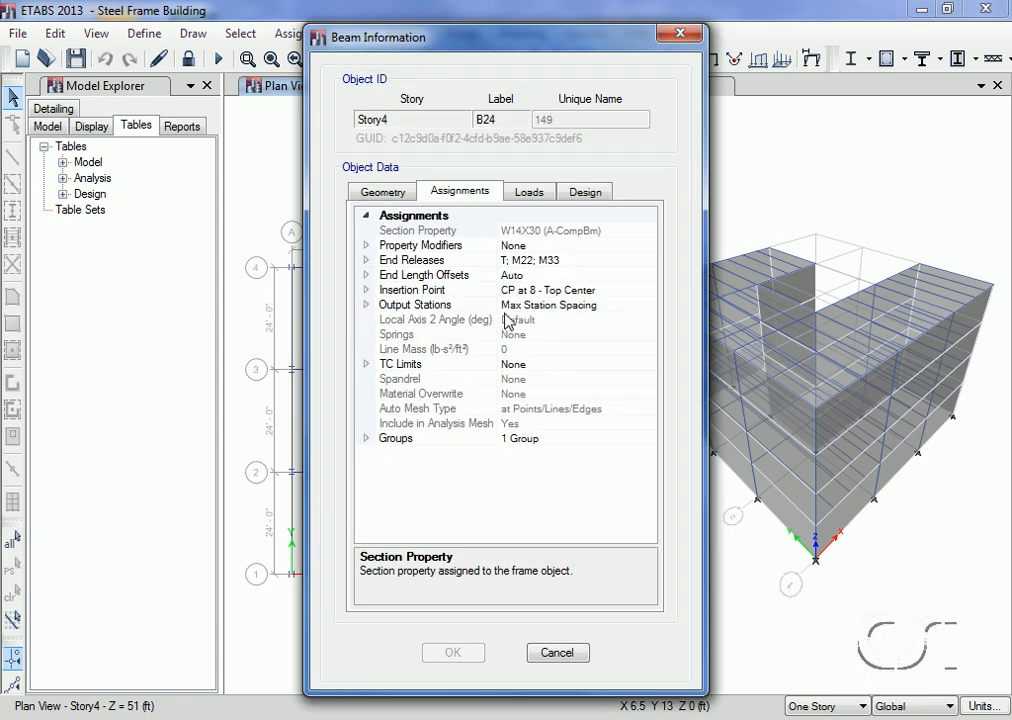
left_click(586, 193)
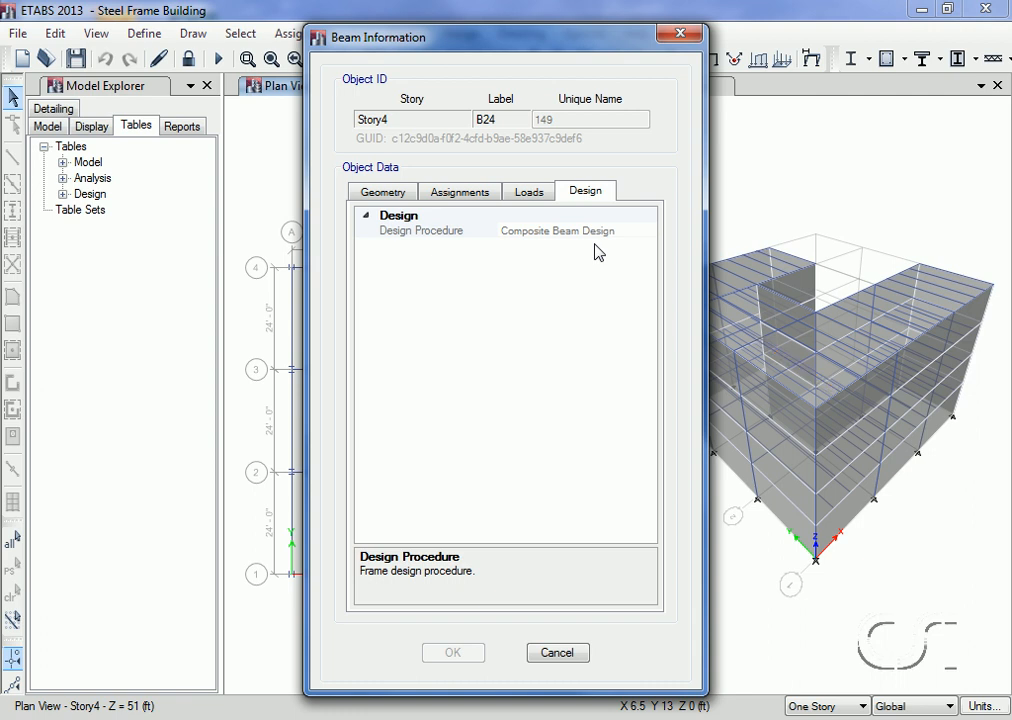
left_click(531, 194)
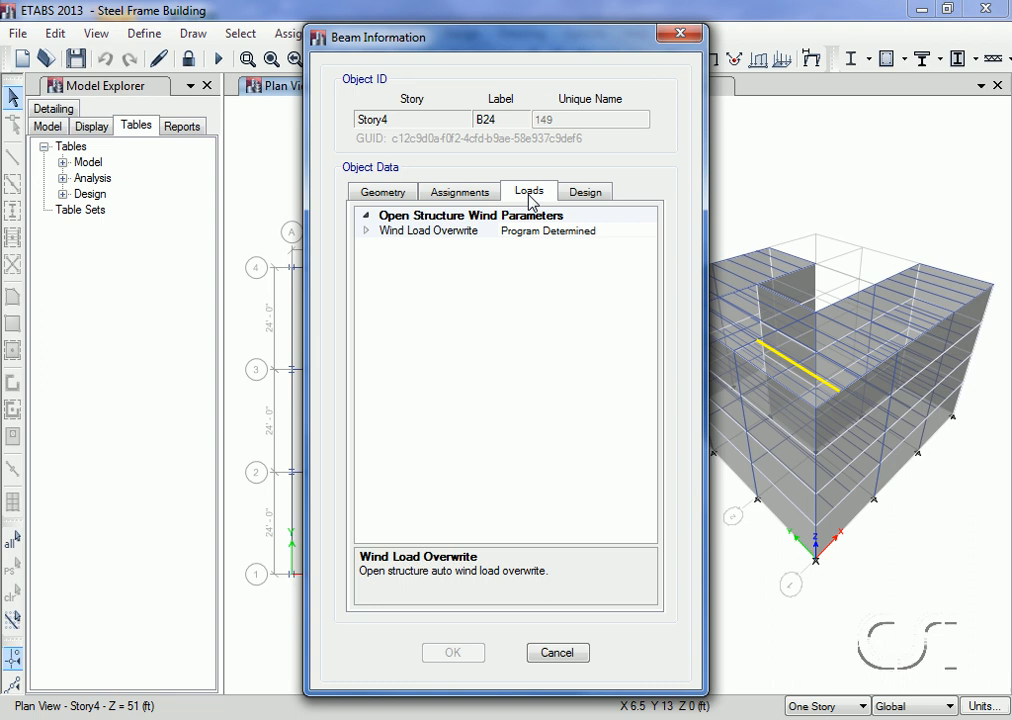
left_click(470, 197)
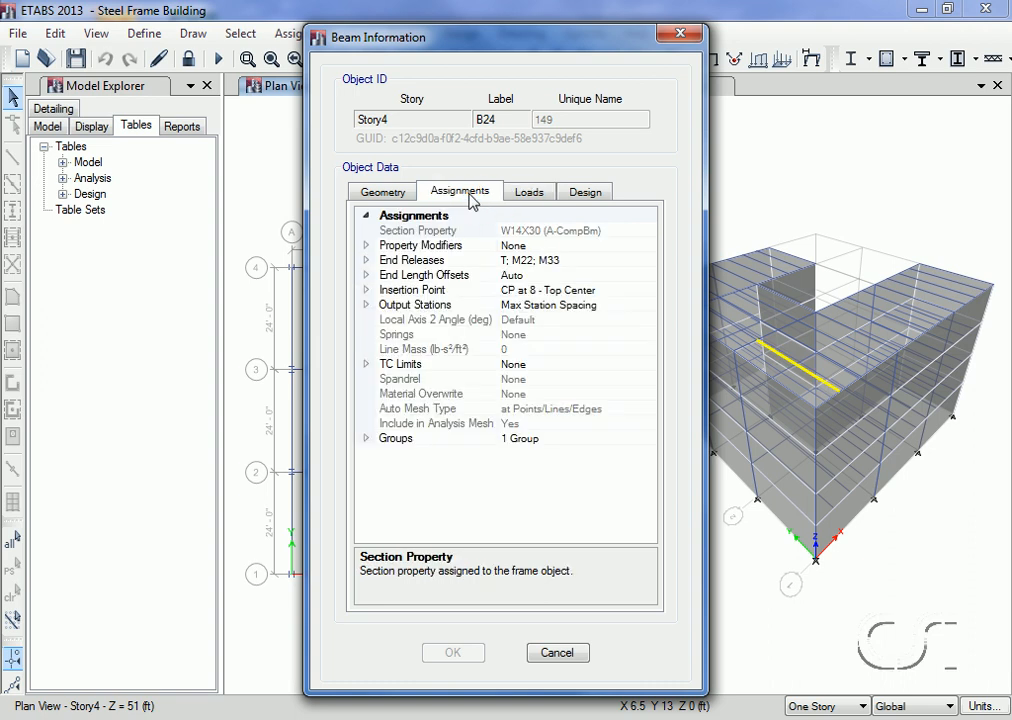
left_click(394, 197)
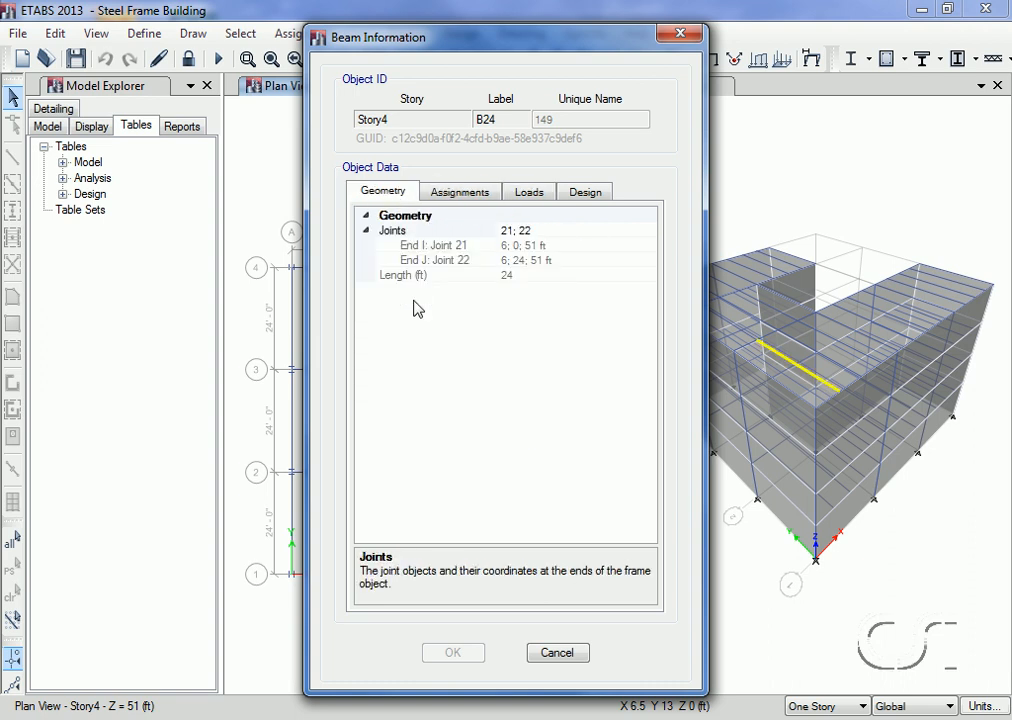
left_click(557, 653)
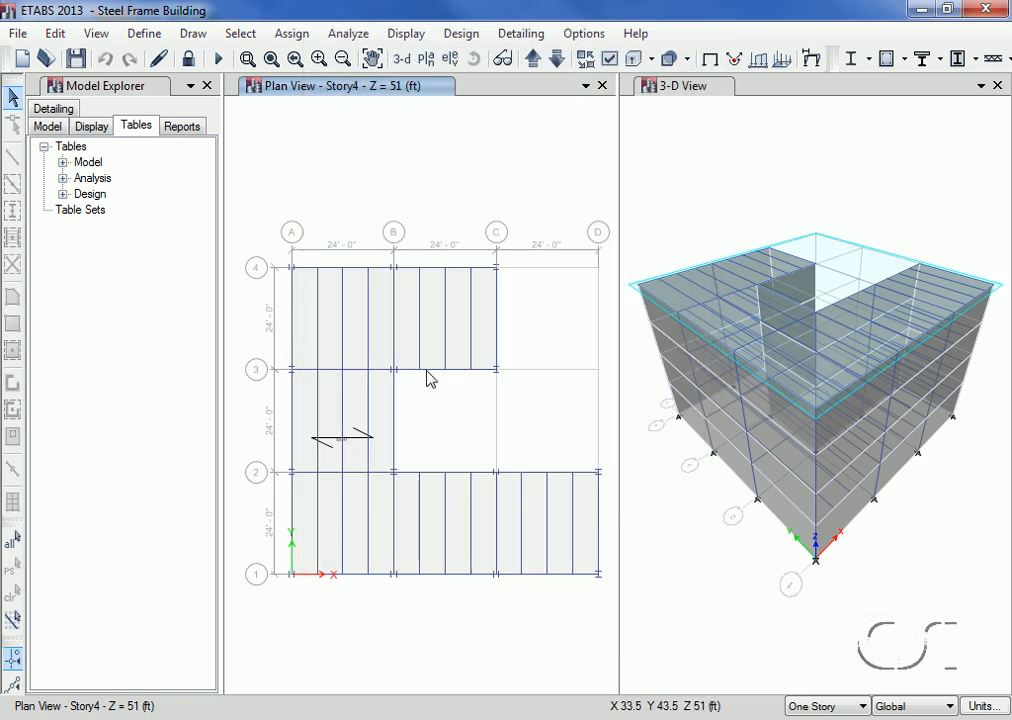
Step: Review the AISC 360-10 composite beam design preferences for beam, deflection, vibration, prices and factors, and accept them
left_click(476, 38)
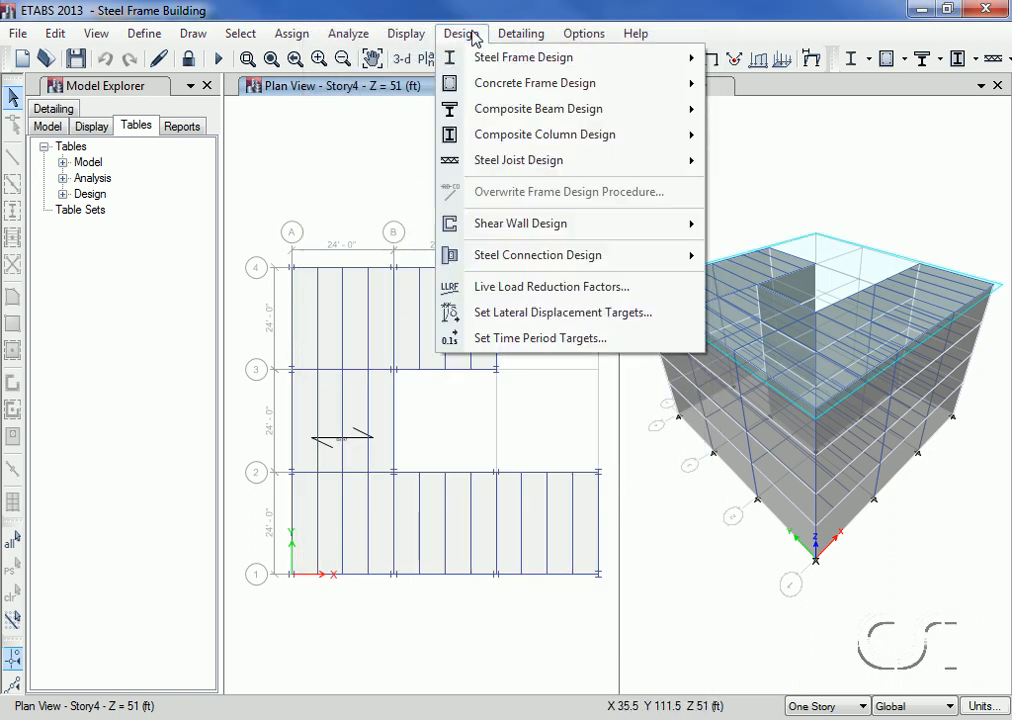
mouse_move(473, 113)
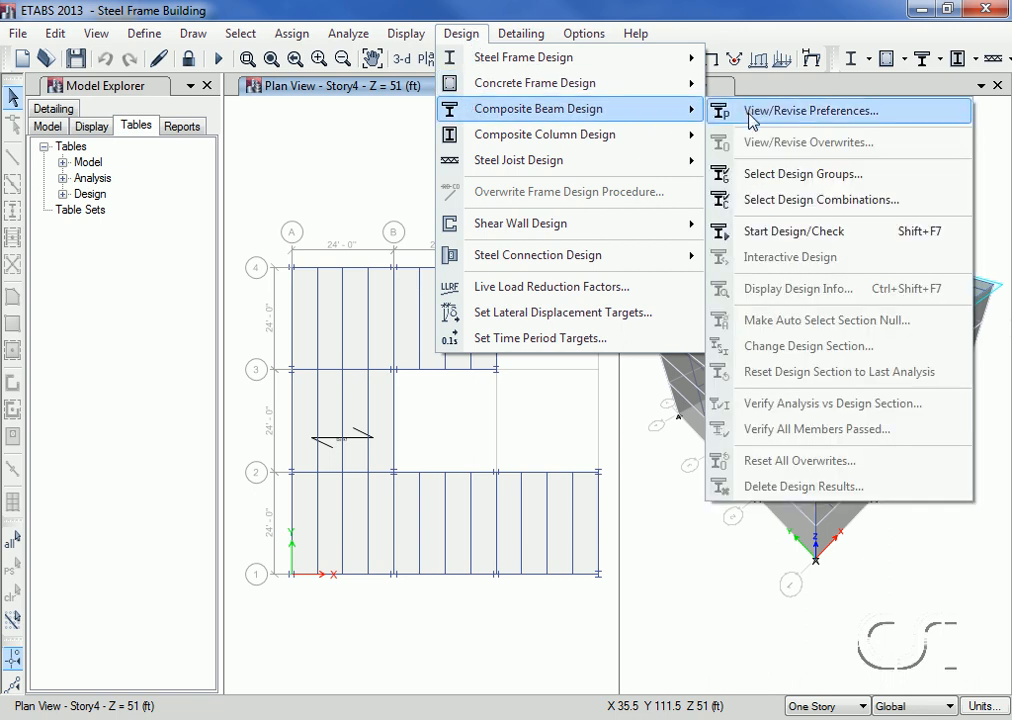
left_click(829, 119)
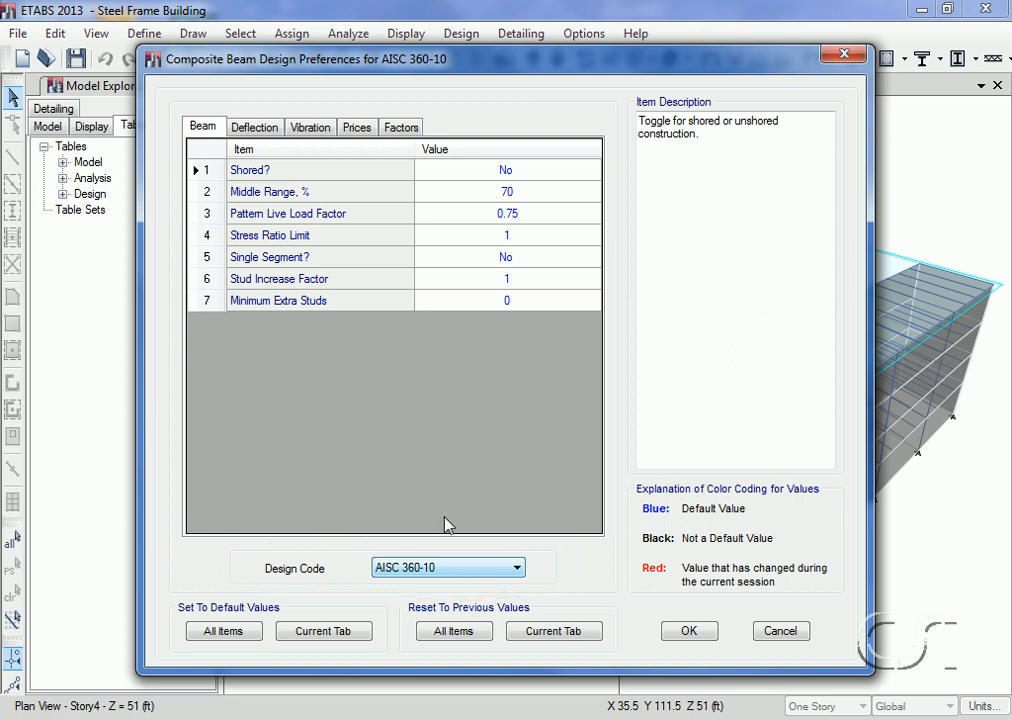
left_click(251, 129)
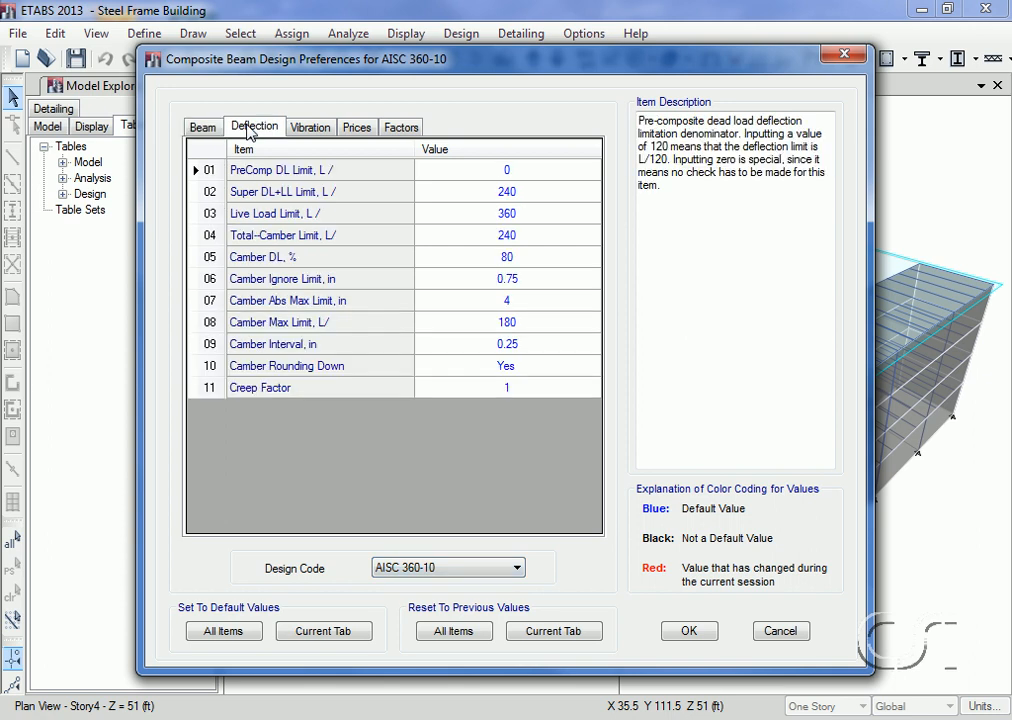
left_click(314, 130)
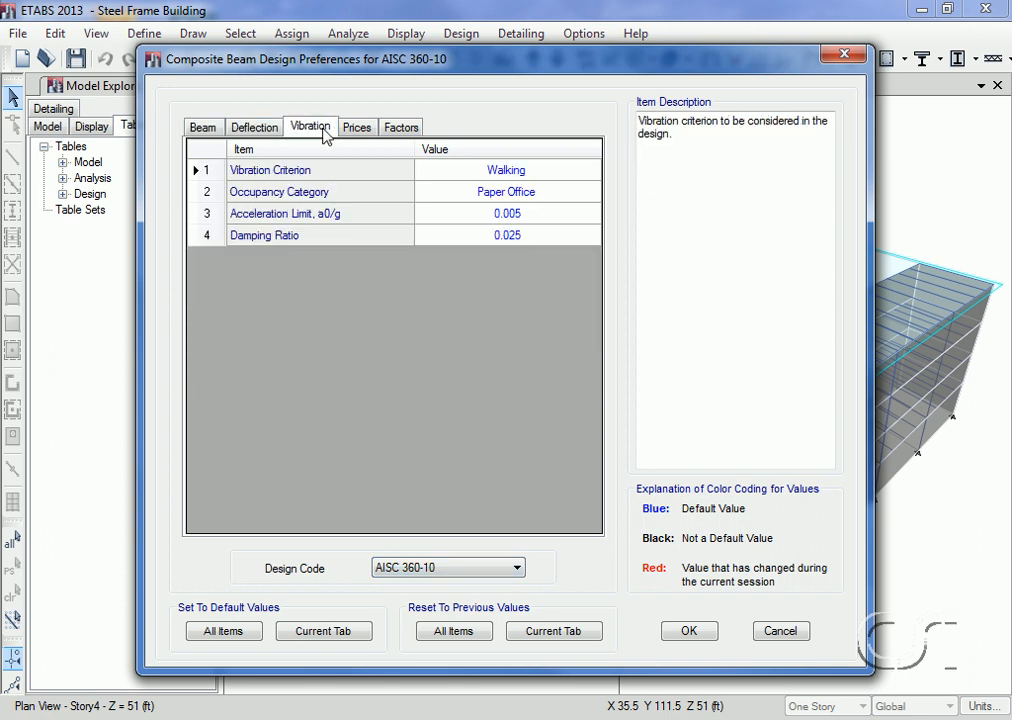
left_click(359, 131)
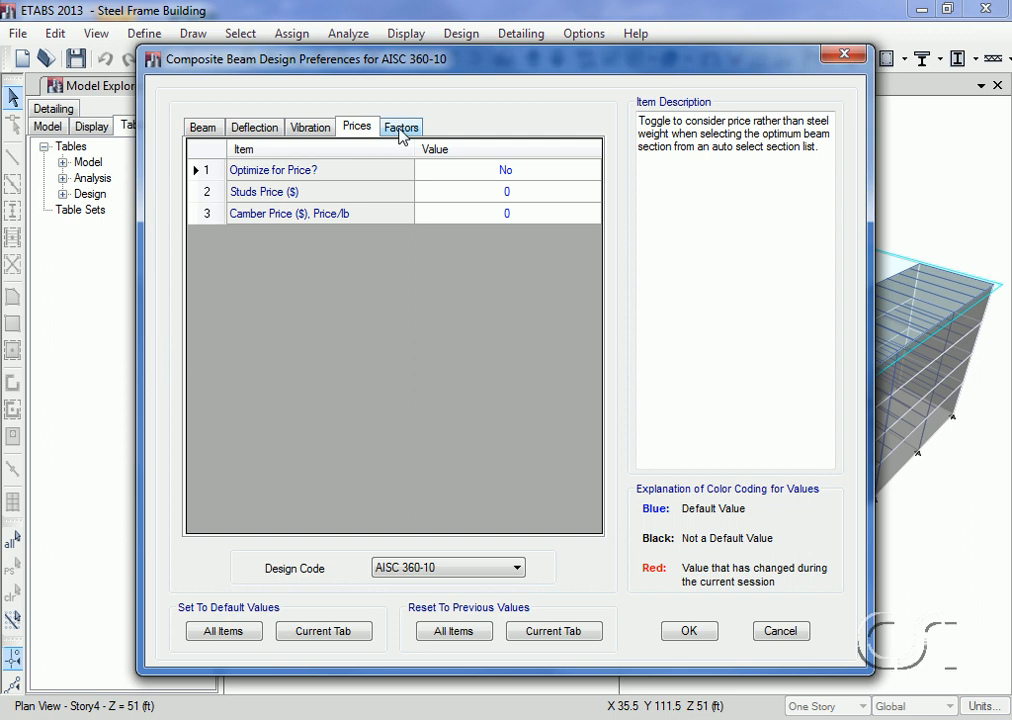
left_click(401, 130)
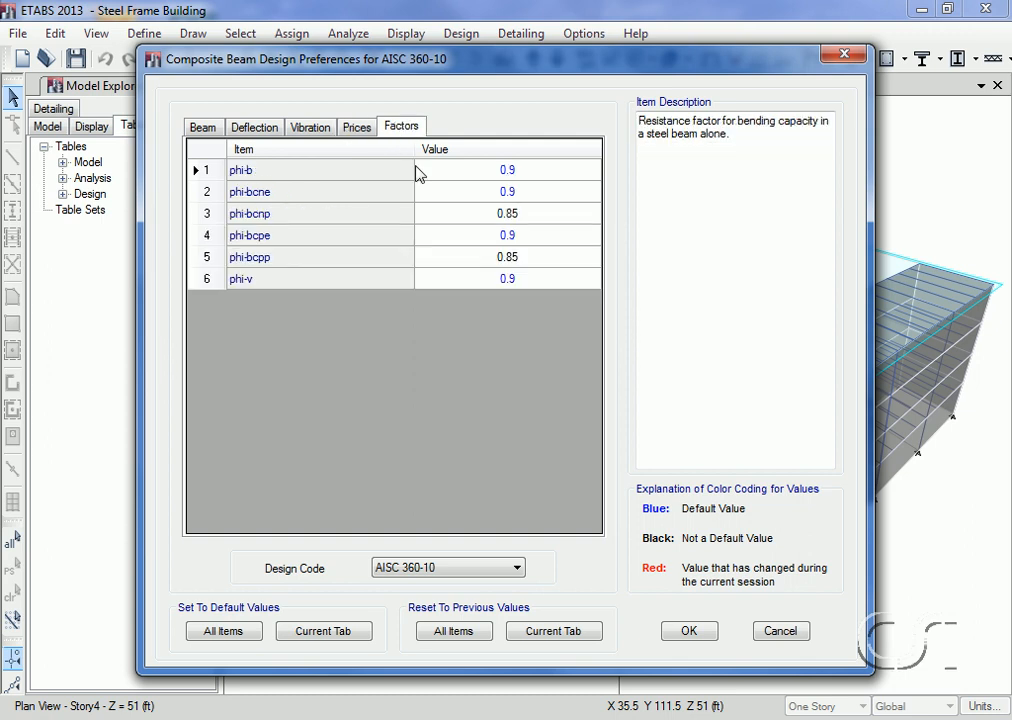
left_click(696, 636)
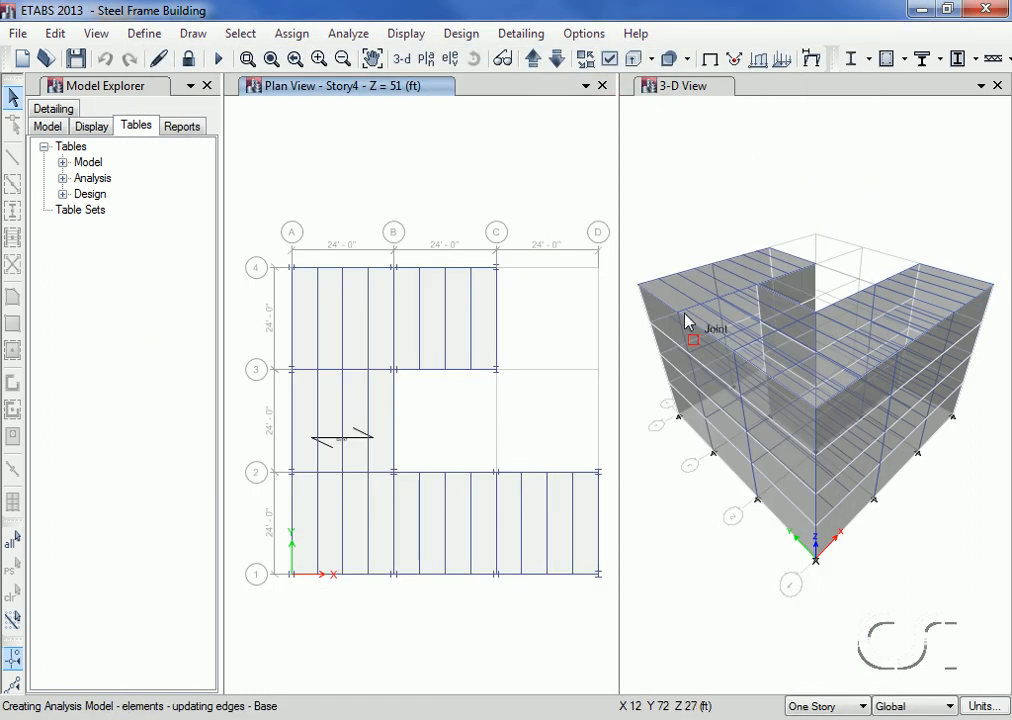
Step: Turn off object fill and all null shells in the 3-D view's display options, applying the settings to all windows
left_click(683, 97)
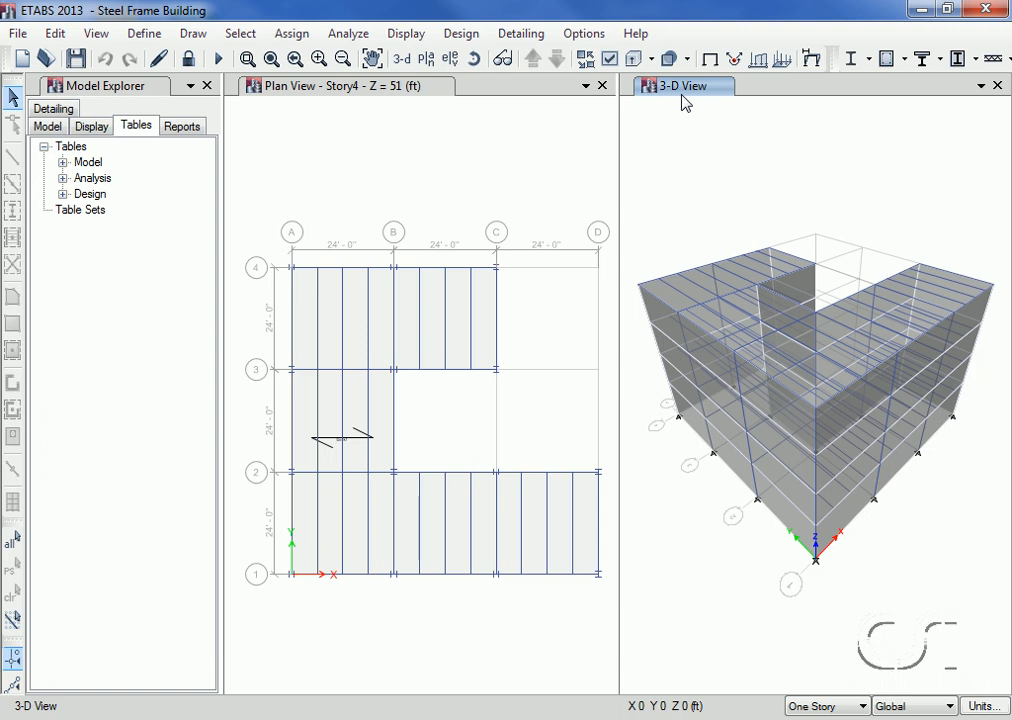
left_click(610, 60)
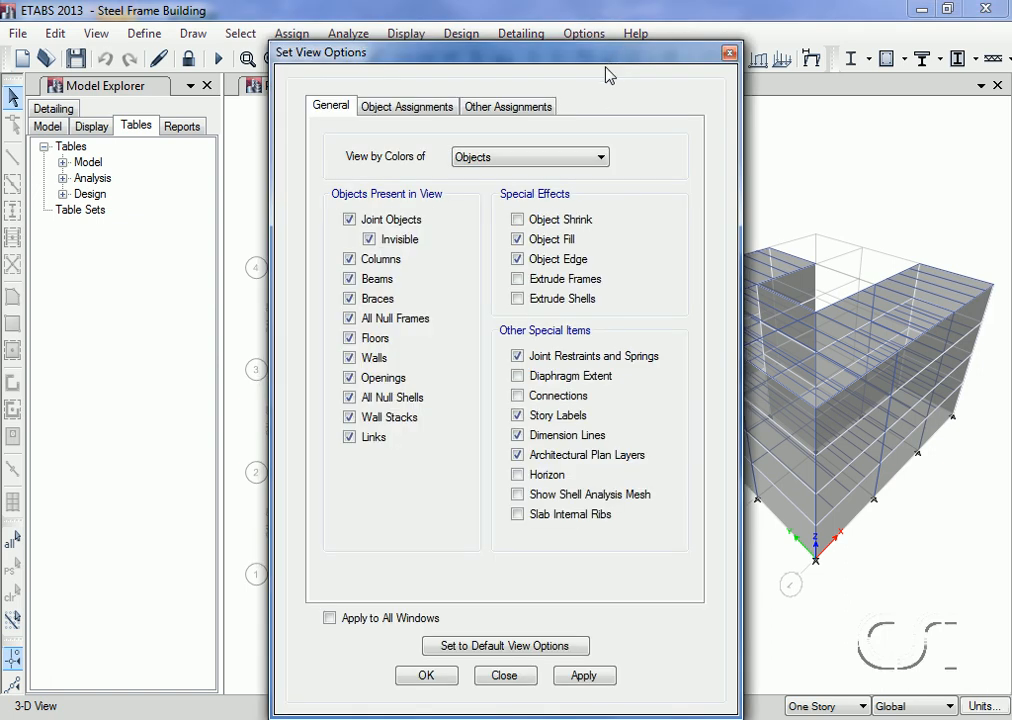
left_click(517, 240)
left_click(350, 398)
left_click(329, 619)
left_click(426, 677)
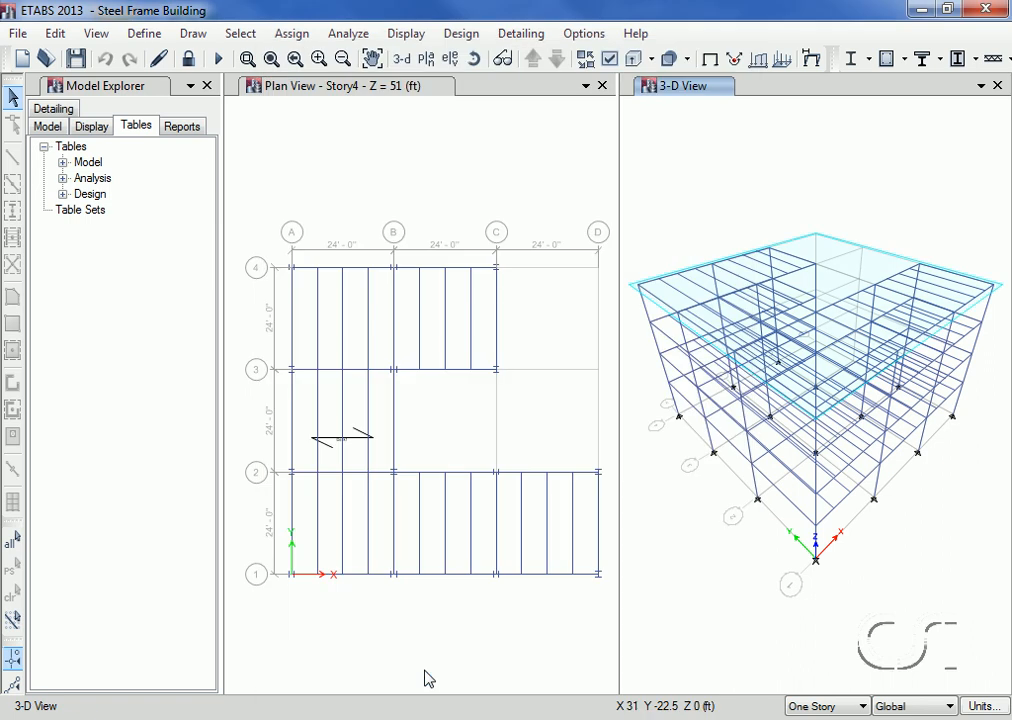
Step: Run the composite beam design and compare its sections with the analysis sections, declining to select any beams
left_click(462, 36)
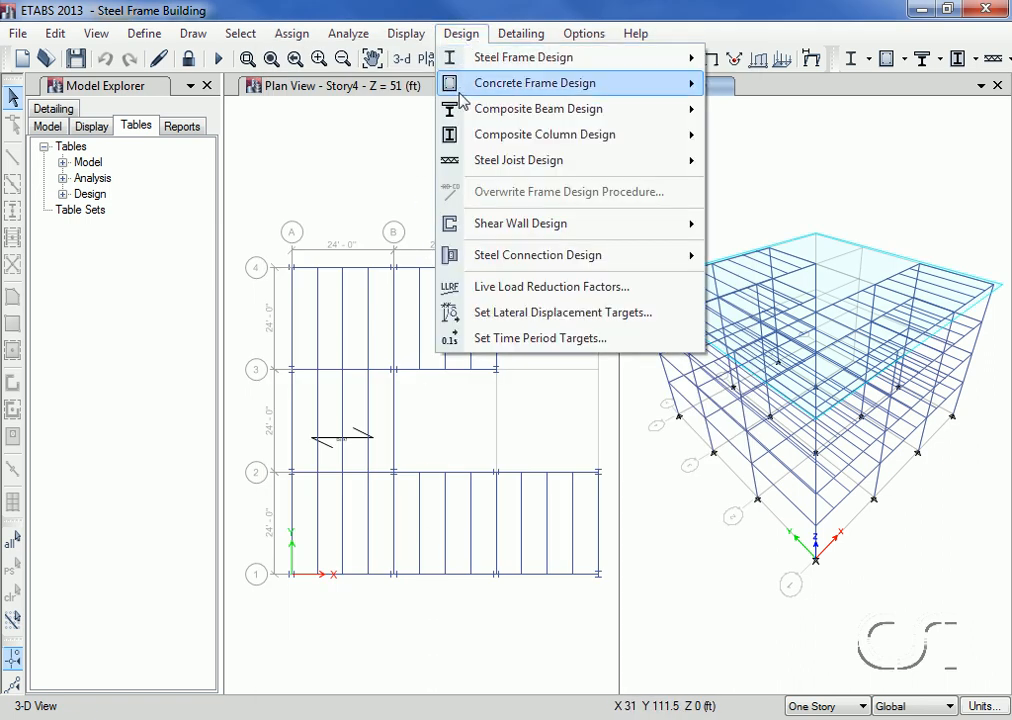
mouse_move(463, 113)
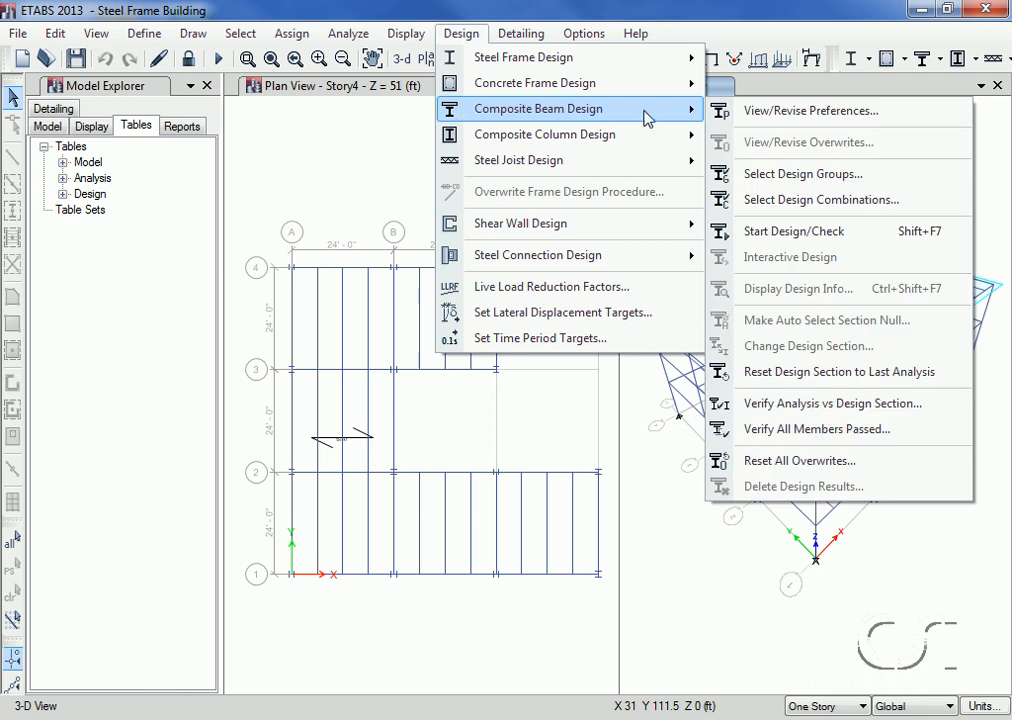
left_click(824, 241)
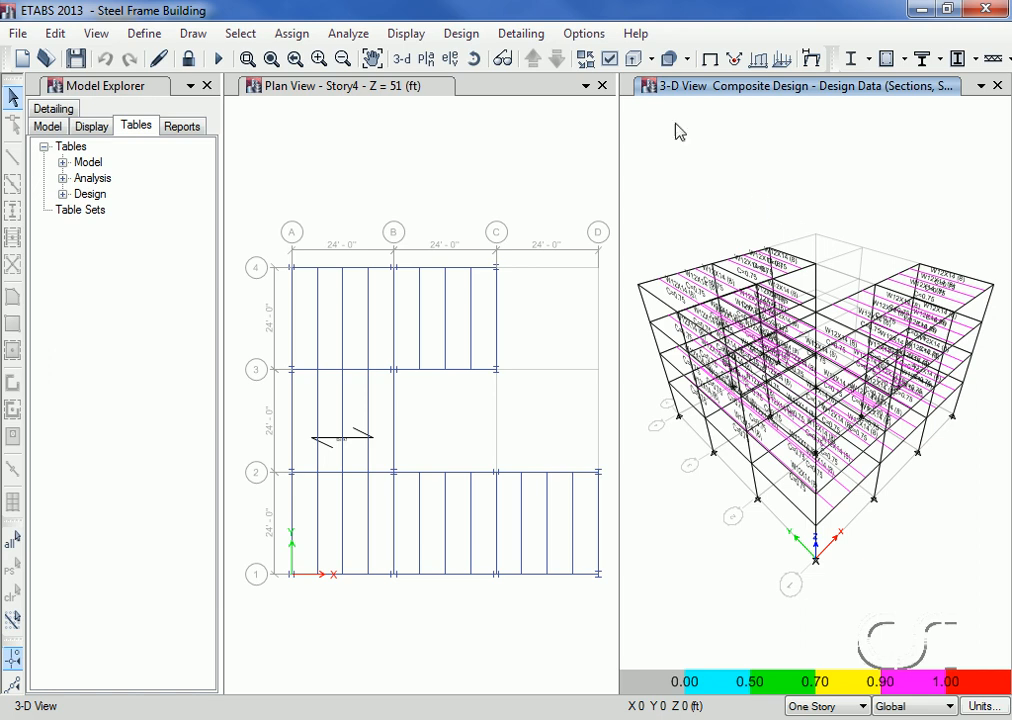
left_click(470, 36)
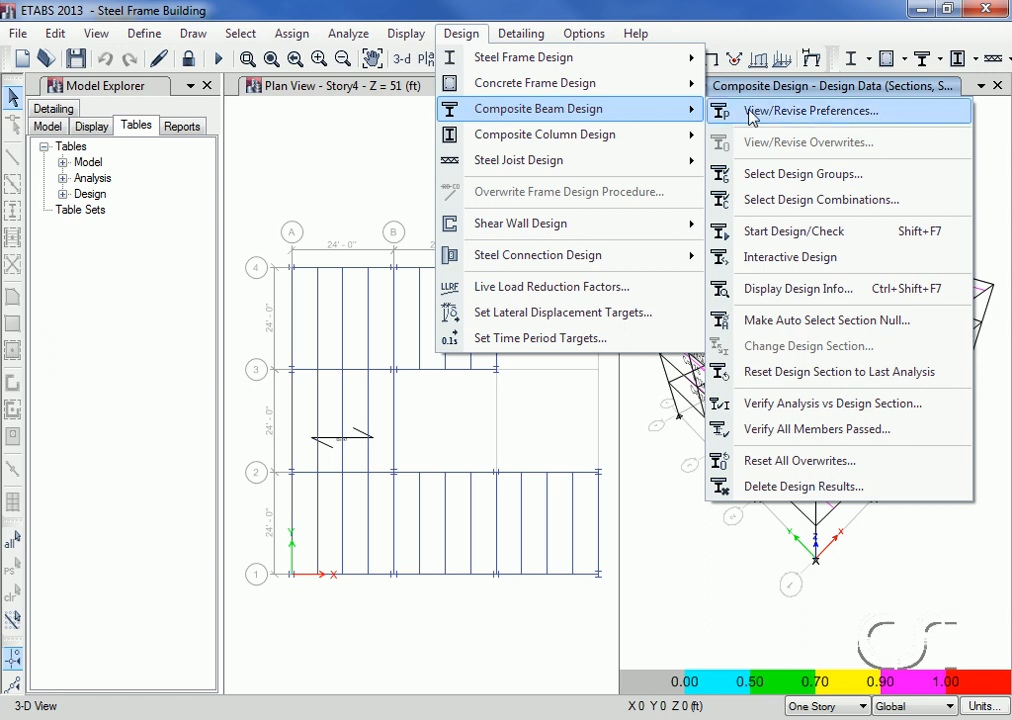
left_click(860, 410)
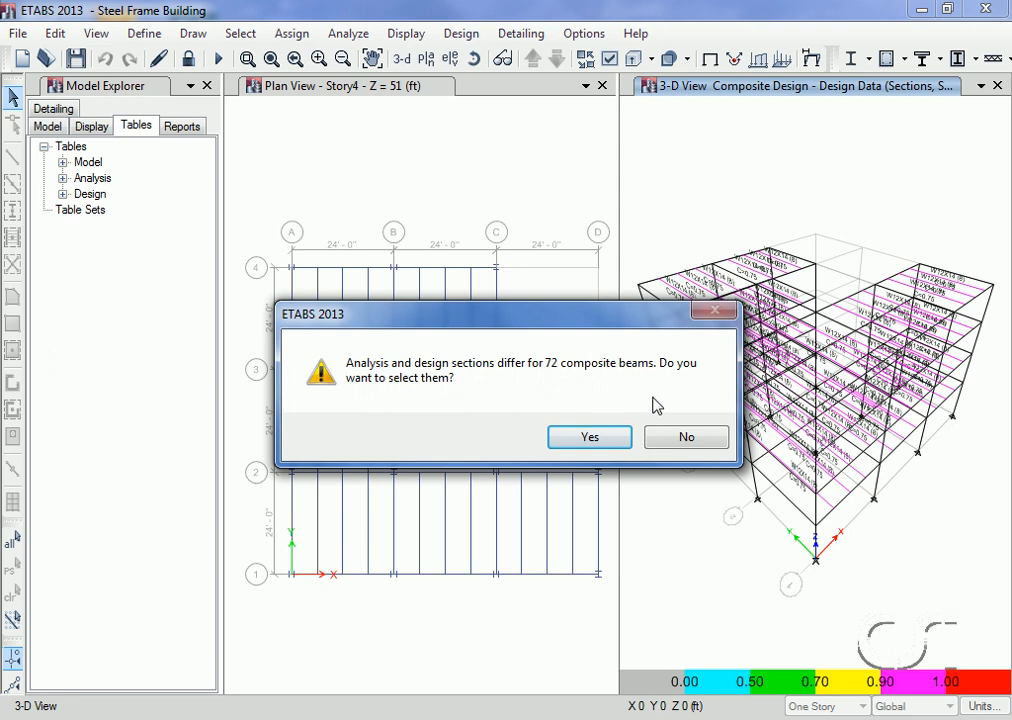
left_click(687, 438)
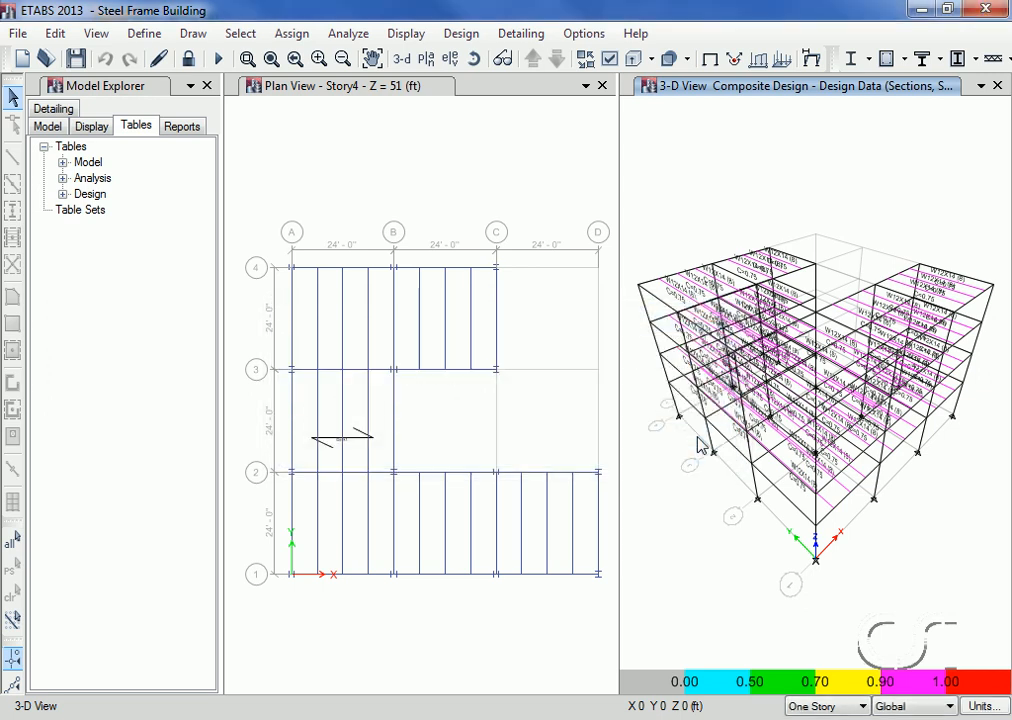
Step: Review the interactive composite design and design details of the Story4 infill beam nearest grid A between grids 3 and 4, without changing it
mouse_move(680, 300)
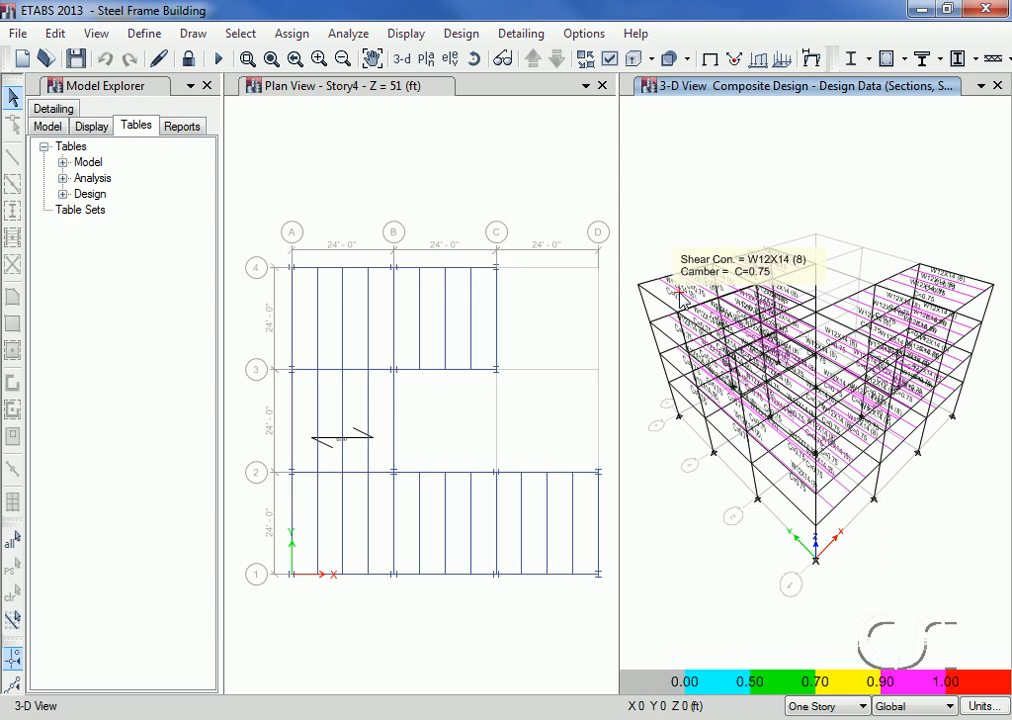
right_click(680, 290)
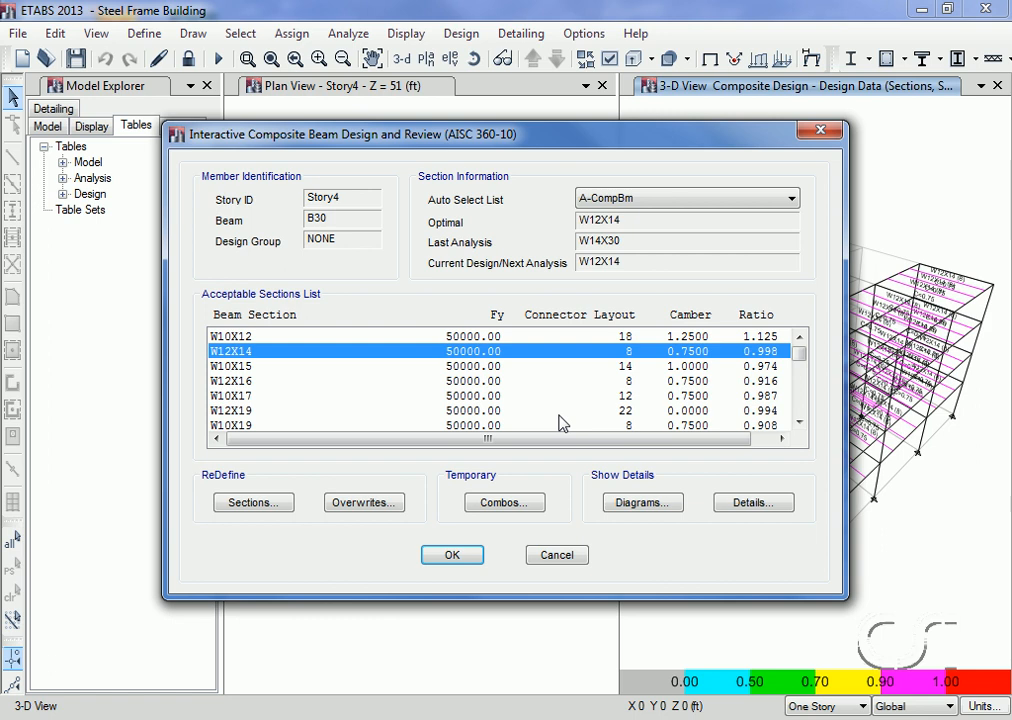
left_click(738, 509)
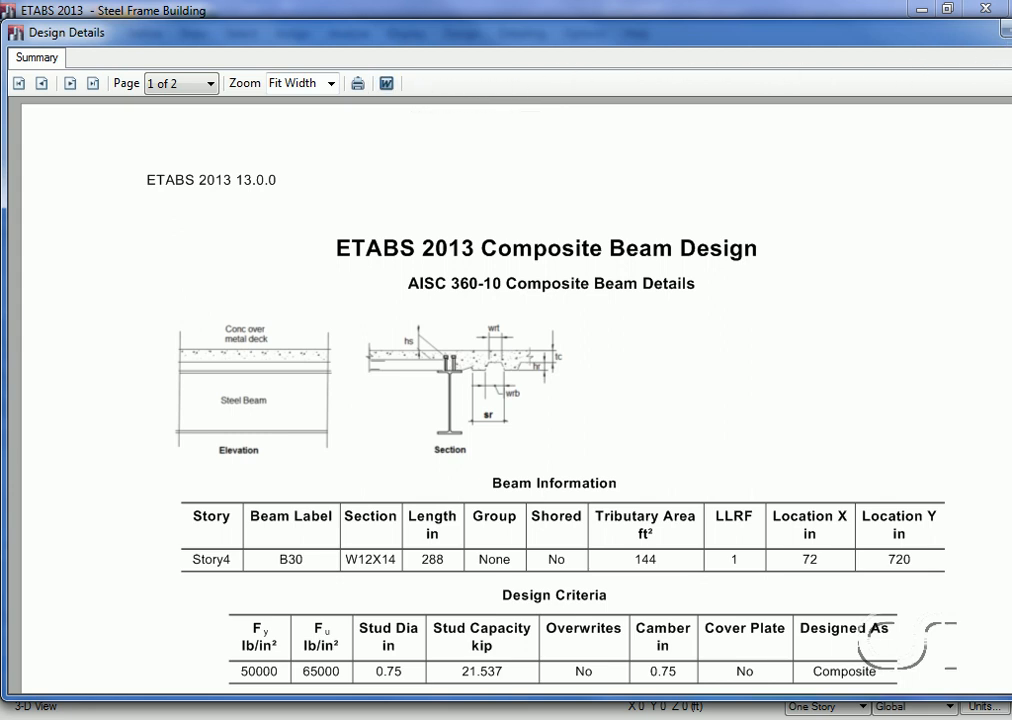
left_click(1010, 30)
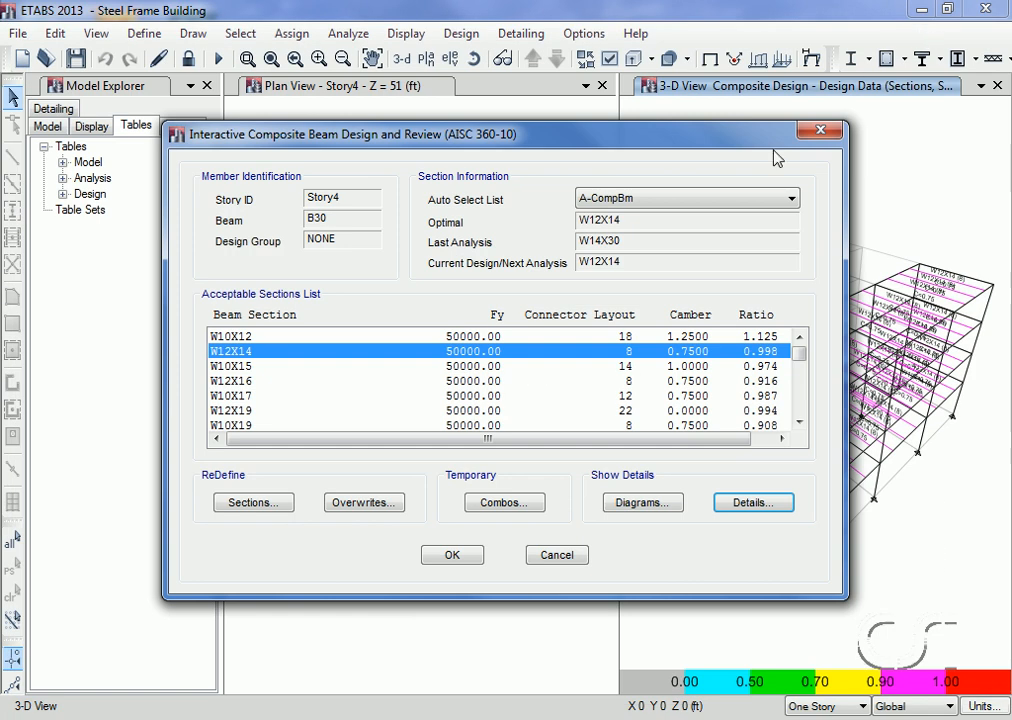
left_click(563, 556)
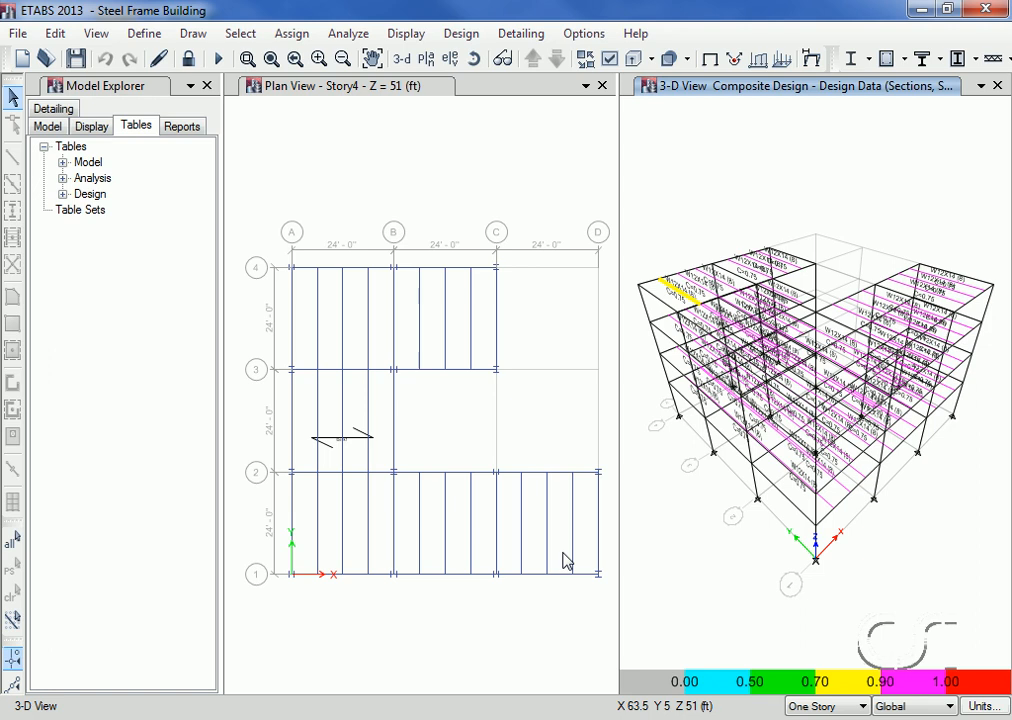
Step: Rerun the analysis with the current design sections and repeat the composite beam design check
left_click(346, 36)
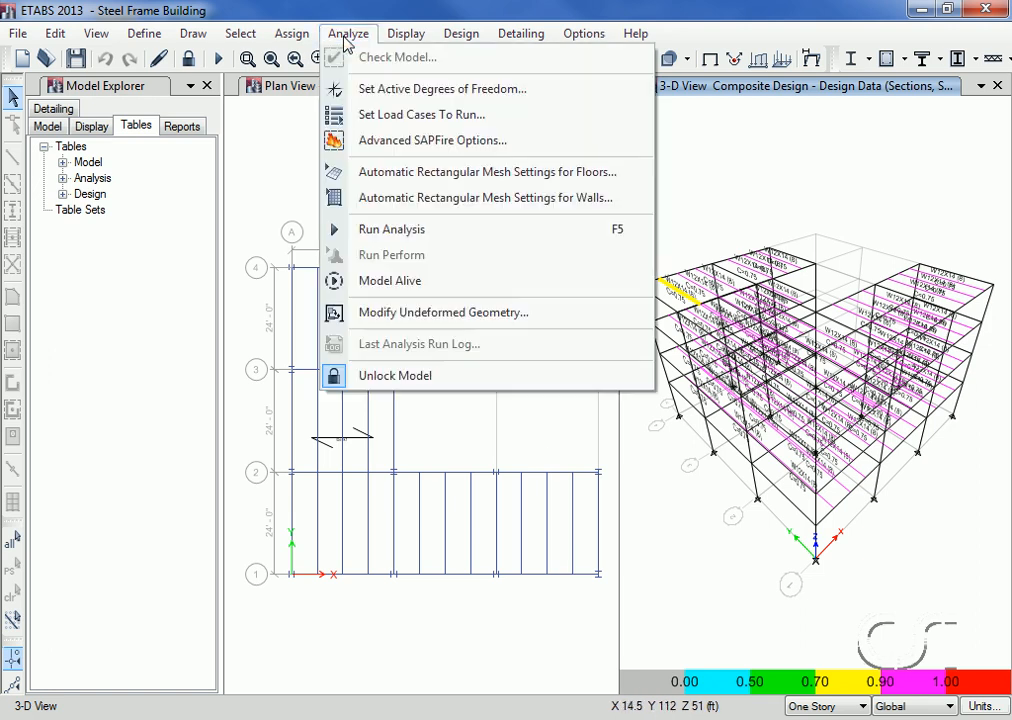
left_click(443, 231)
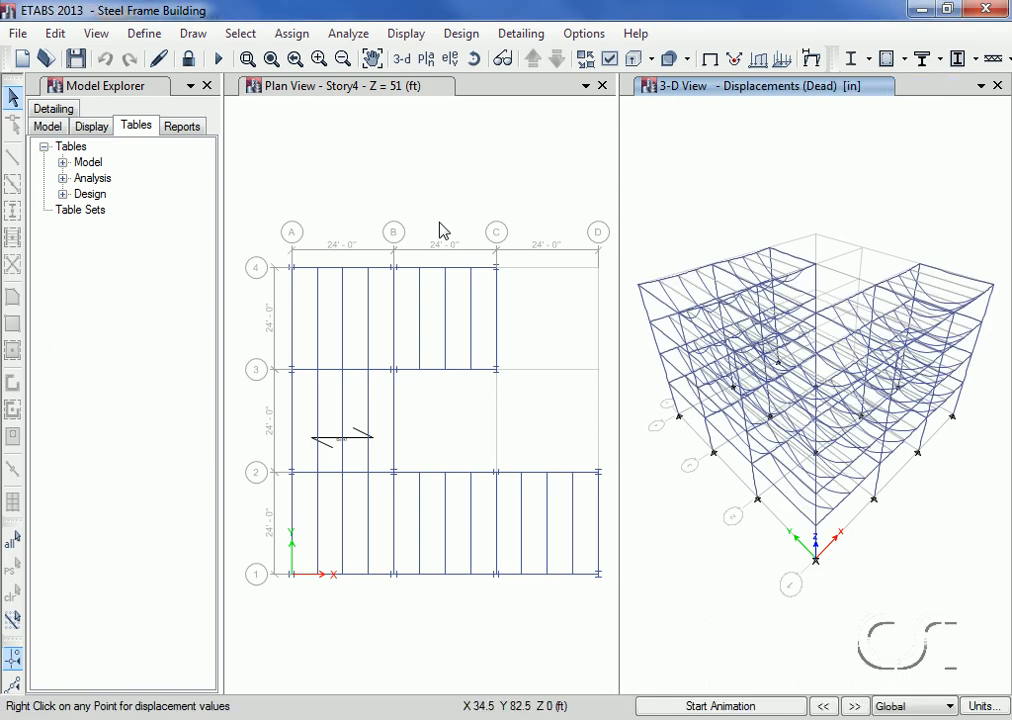
left_click(462, 34)
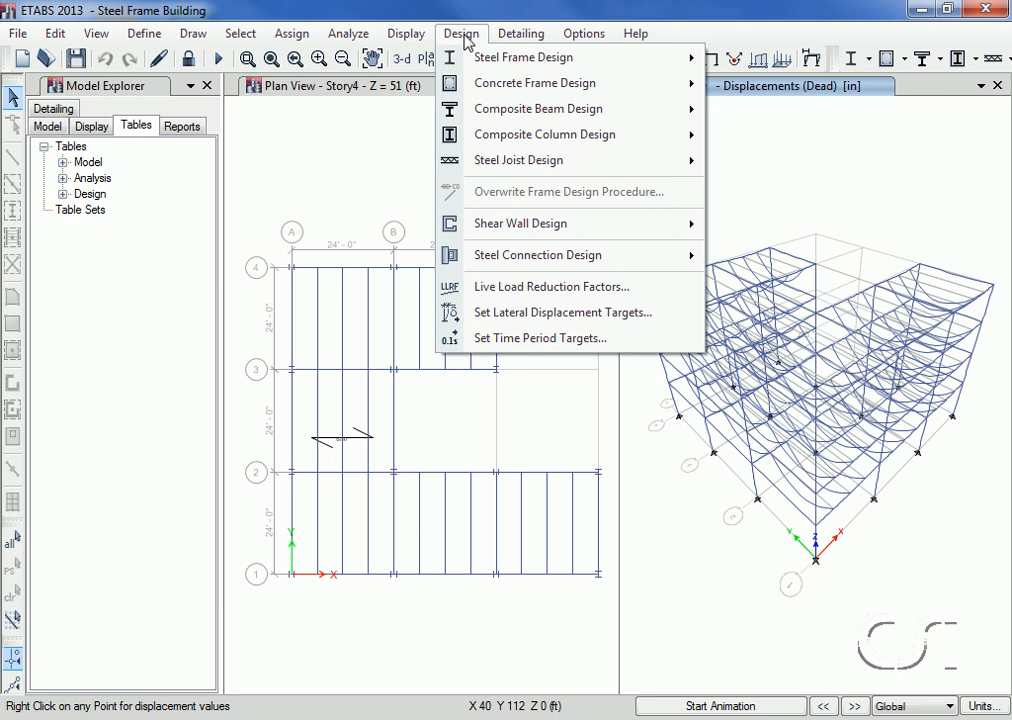
mouse_move(472, 108)
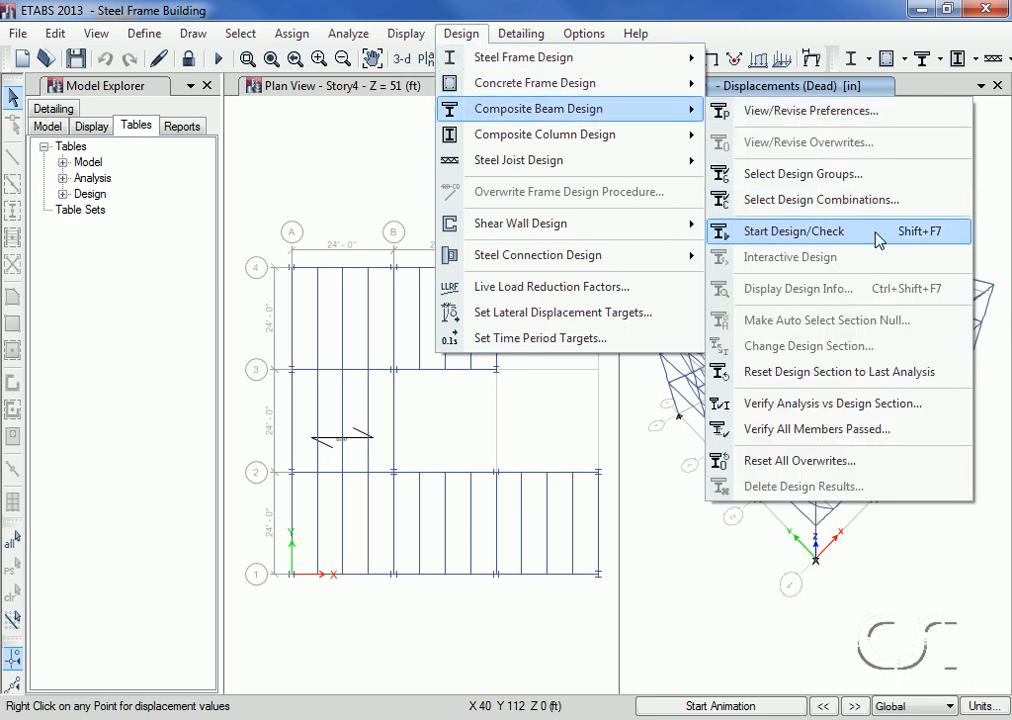
left_click(815, 240)
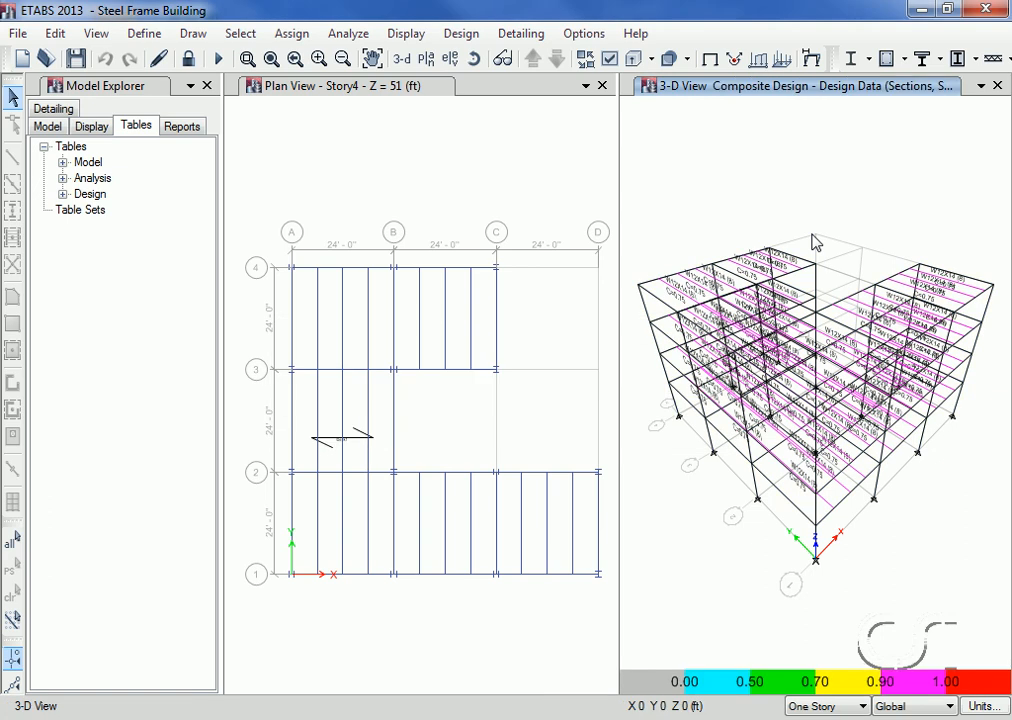
Step: Verify the composite beams' analysis sections against their design sections, and verify that all members pass the design check
left_click(461, 33)
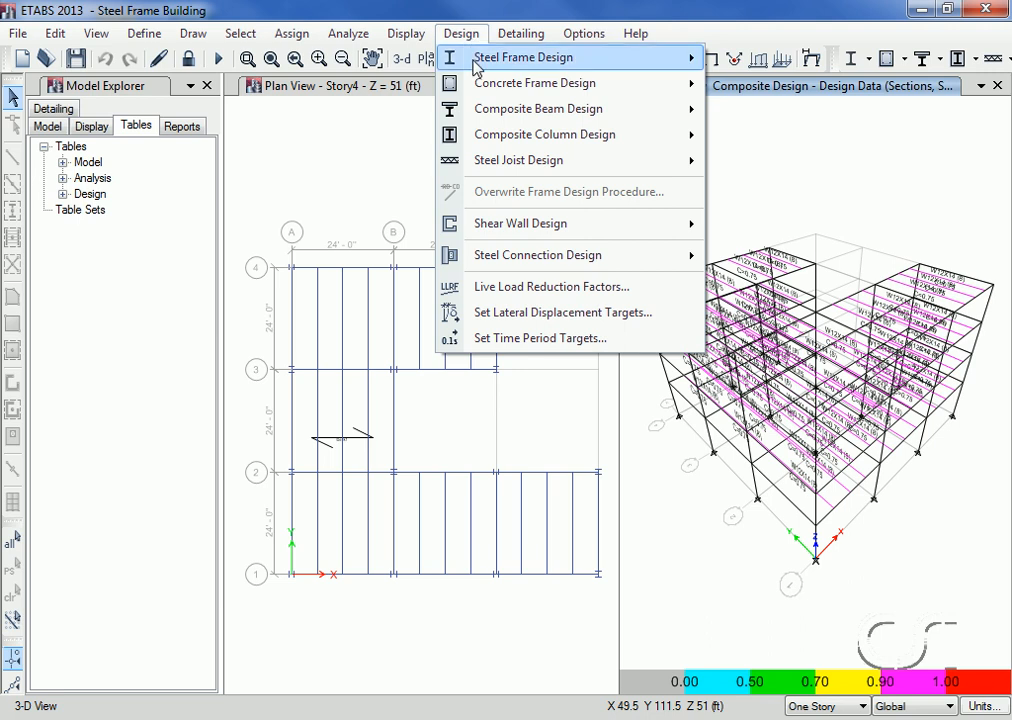
mouse_move(583, 106)
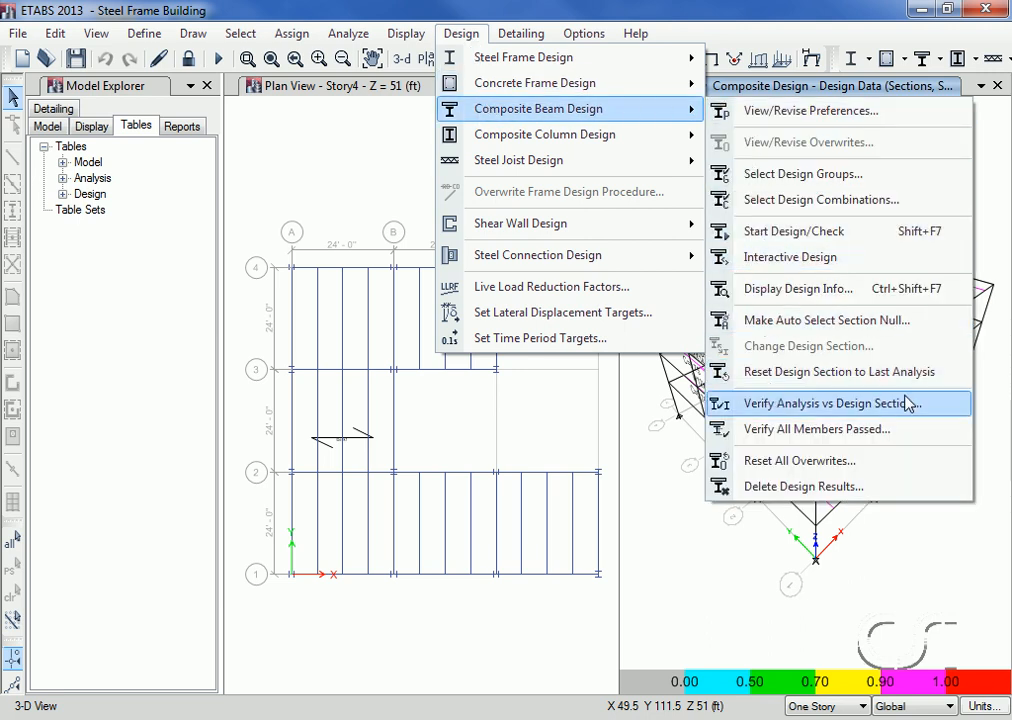
left_click(820, 410)
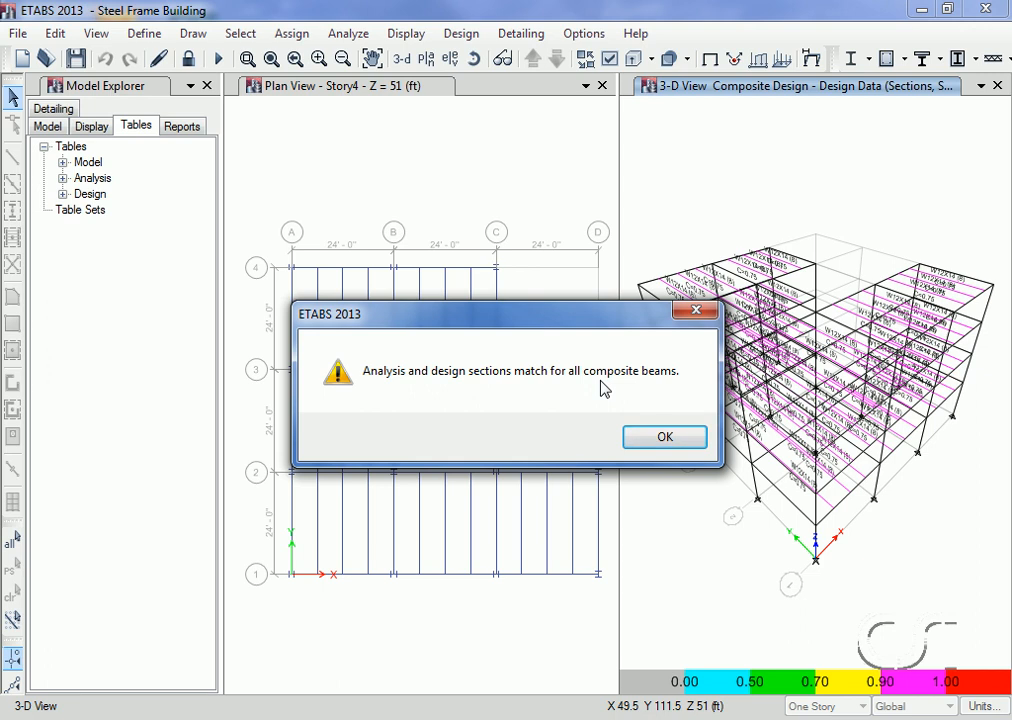
left_click(665, 437)
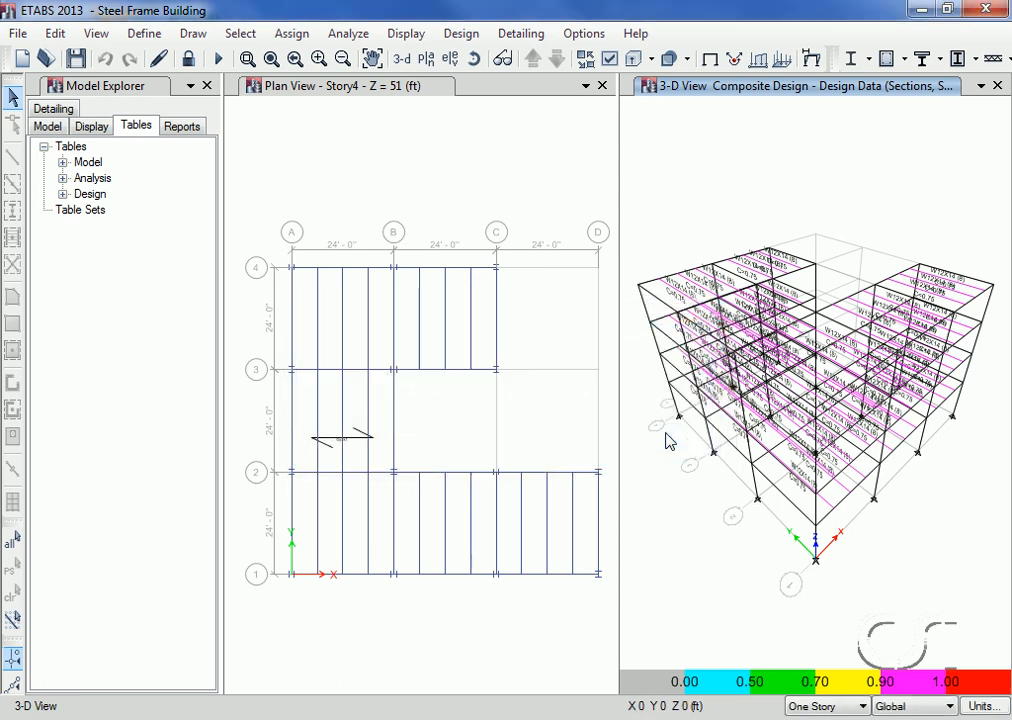
left_click(463, 36)
mouse_move(530, 108)
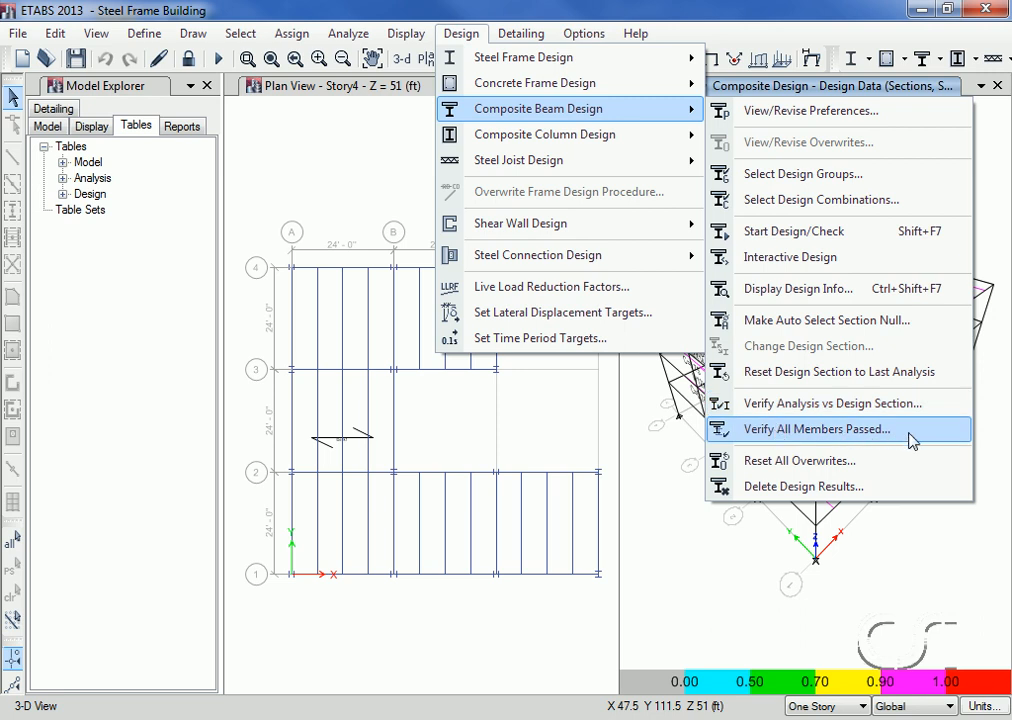
left_click(836, 444)
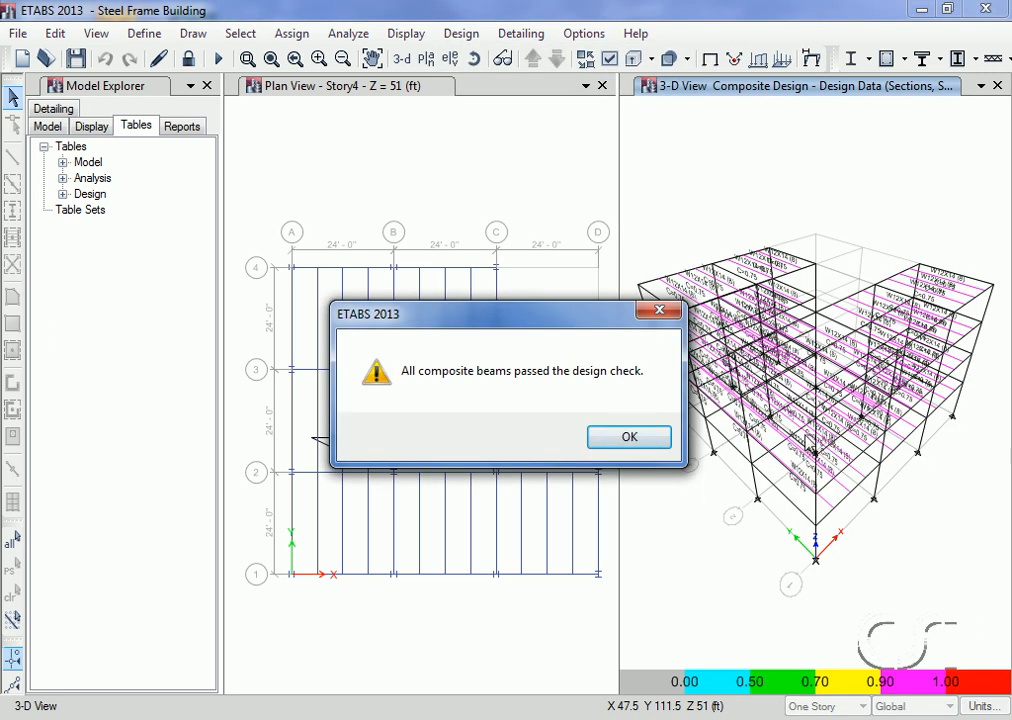
left_click(630, 440)
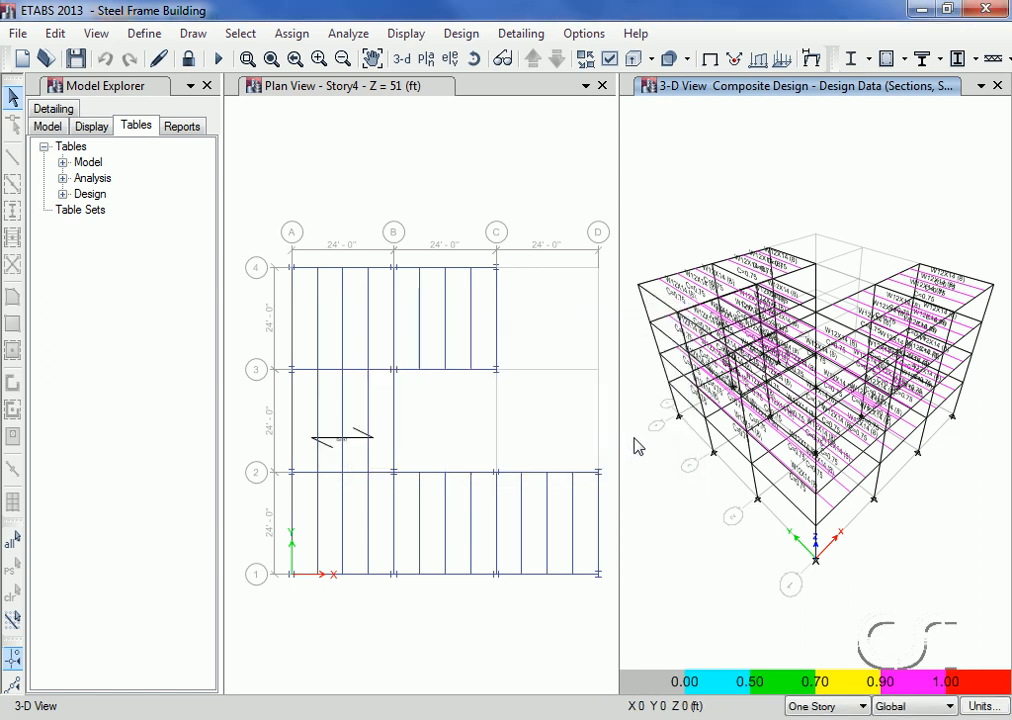
Step: Replace the auto select assignments of all composite beams with their current design sections, and clear the selection
left_click(13, 541)
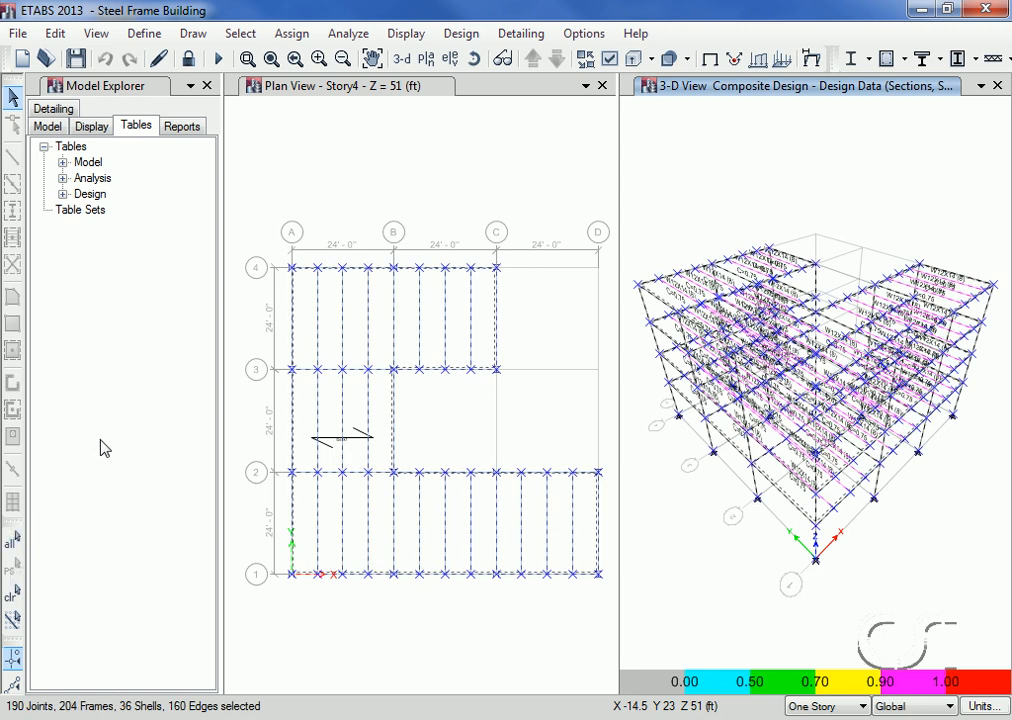
left_click(461, 34)
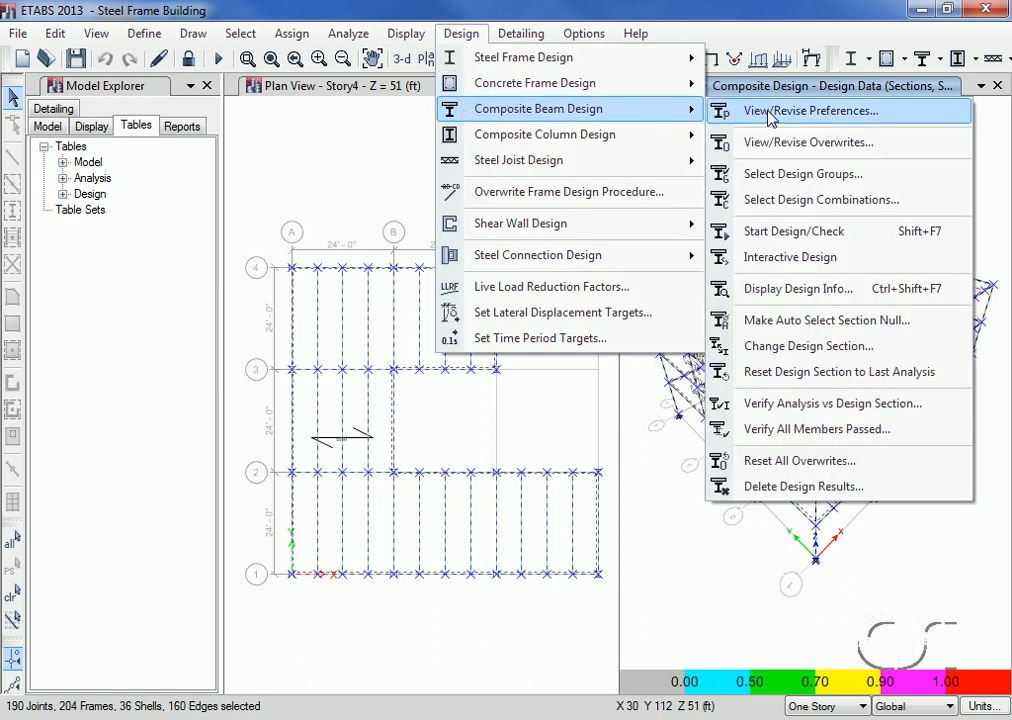
left_click(847, 321)
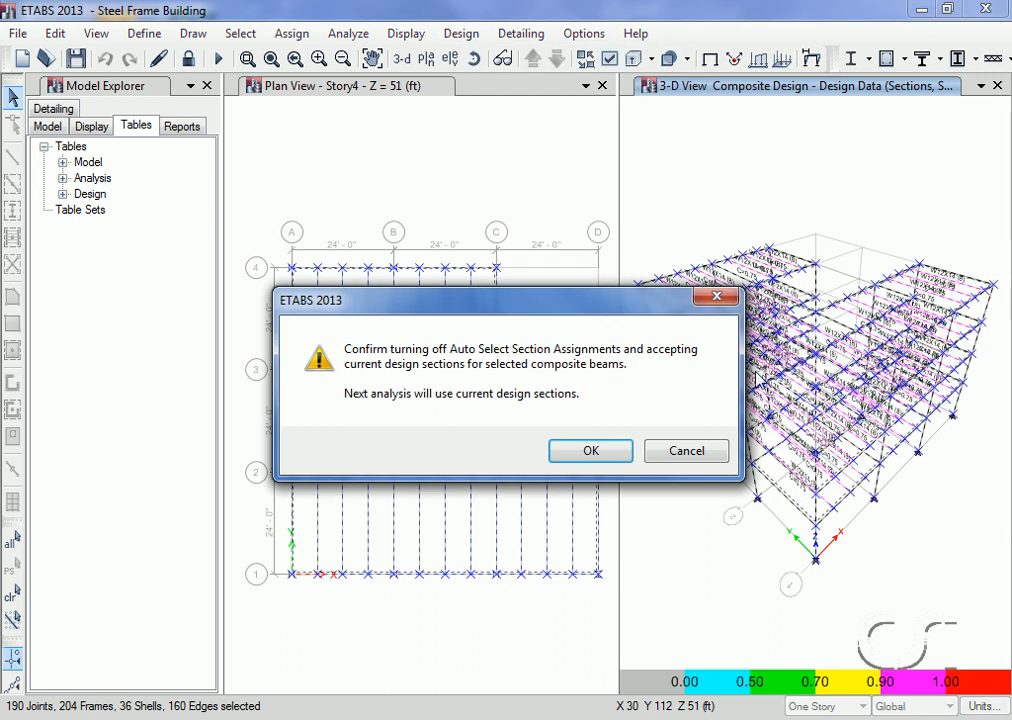
left_click(574, 454)
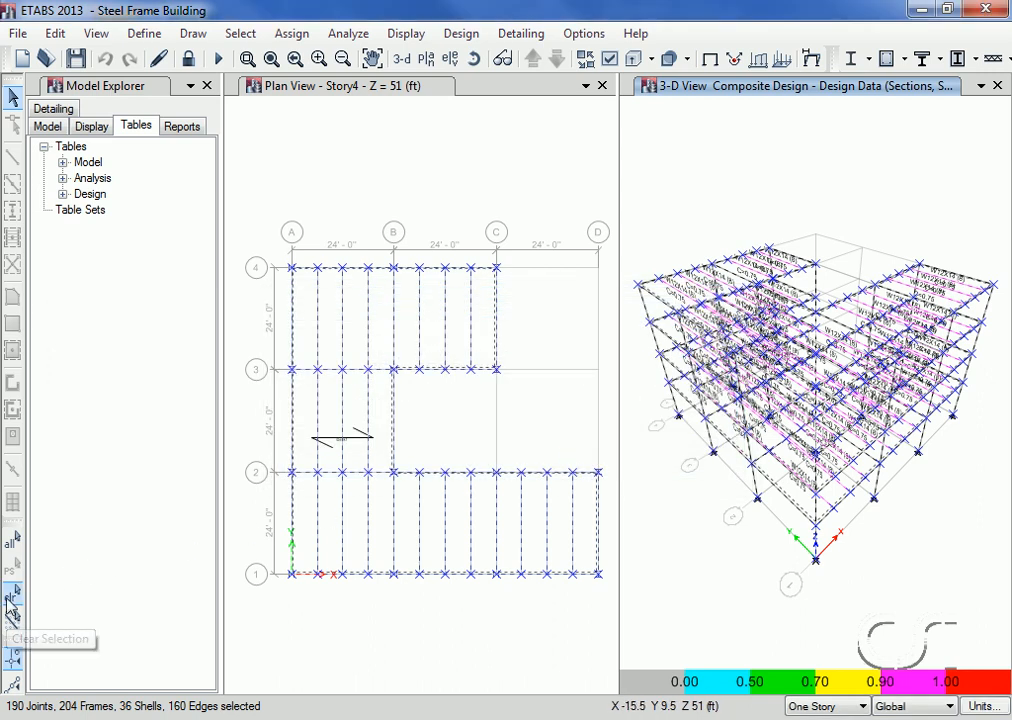
left_click(12, 597)
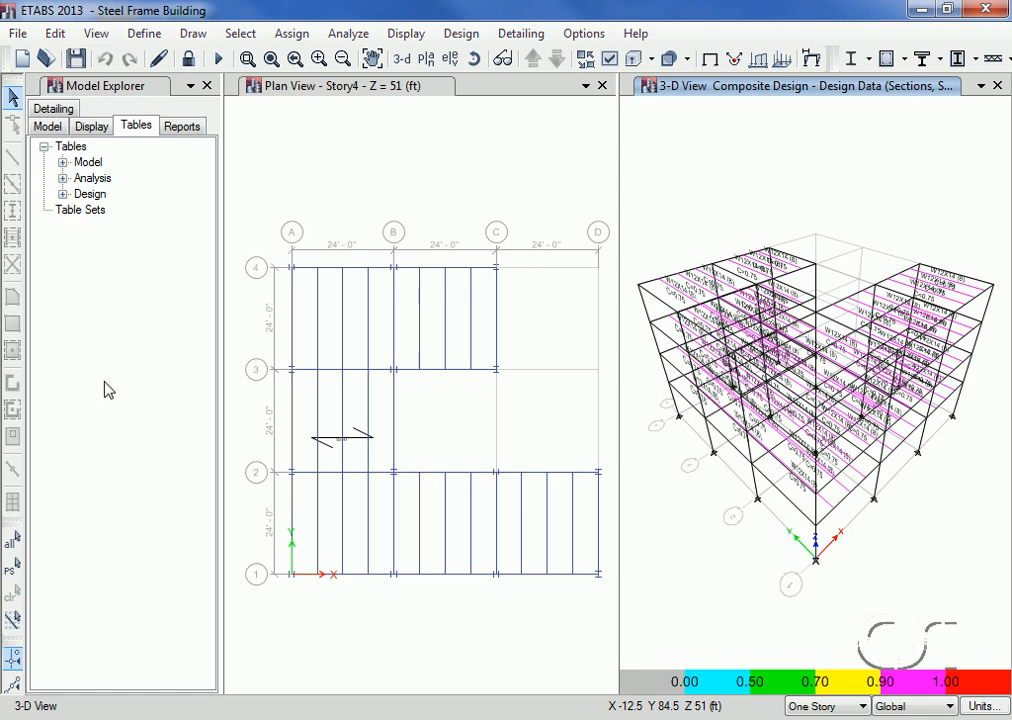
Step: Select all frame objects that have the AUTOLATBM frame section property
left_click(245, 34)
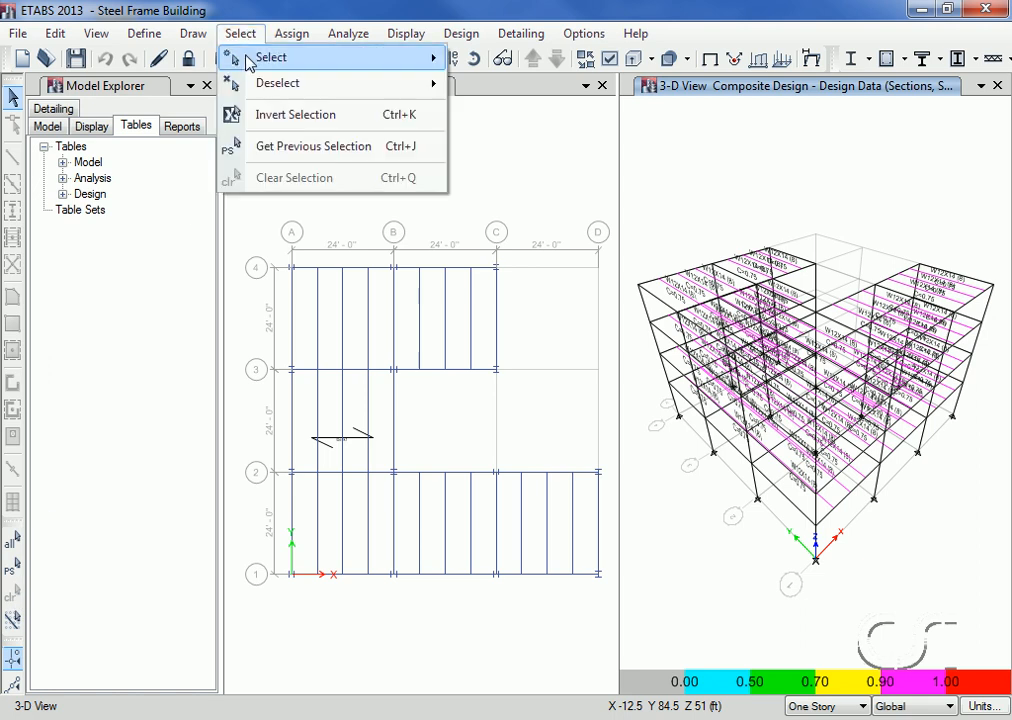
mouse_move(292, 55)
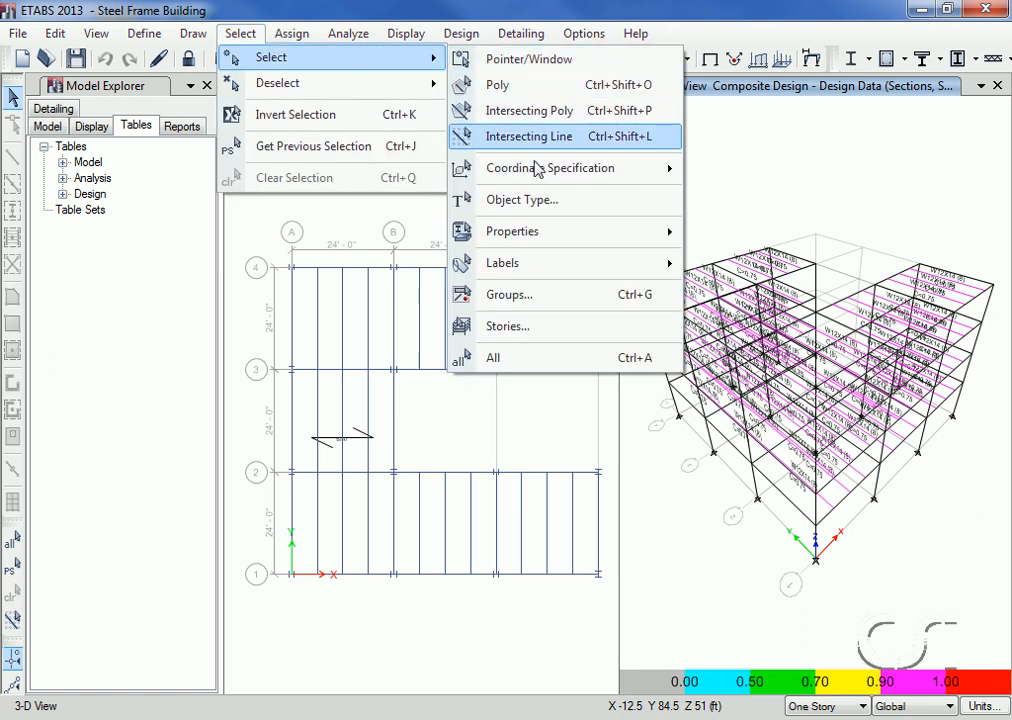
mouse_move(673, 238)
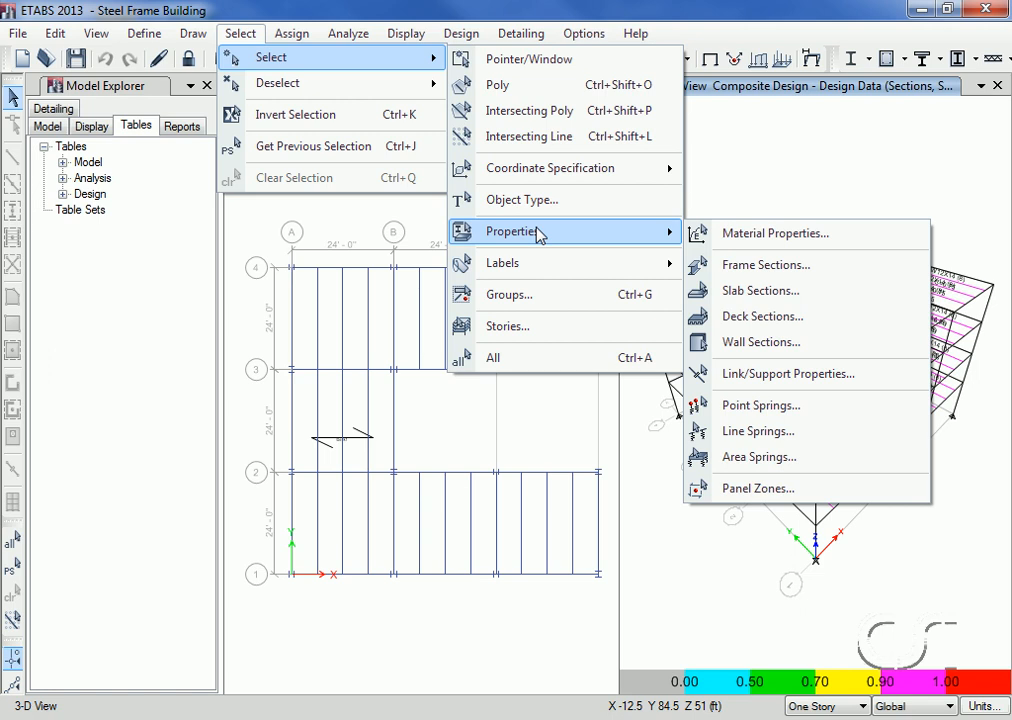
left_click(766, 265)
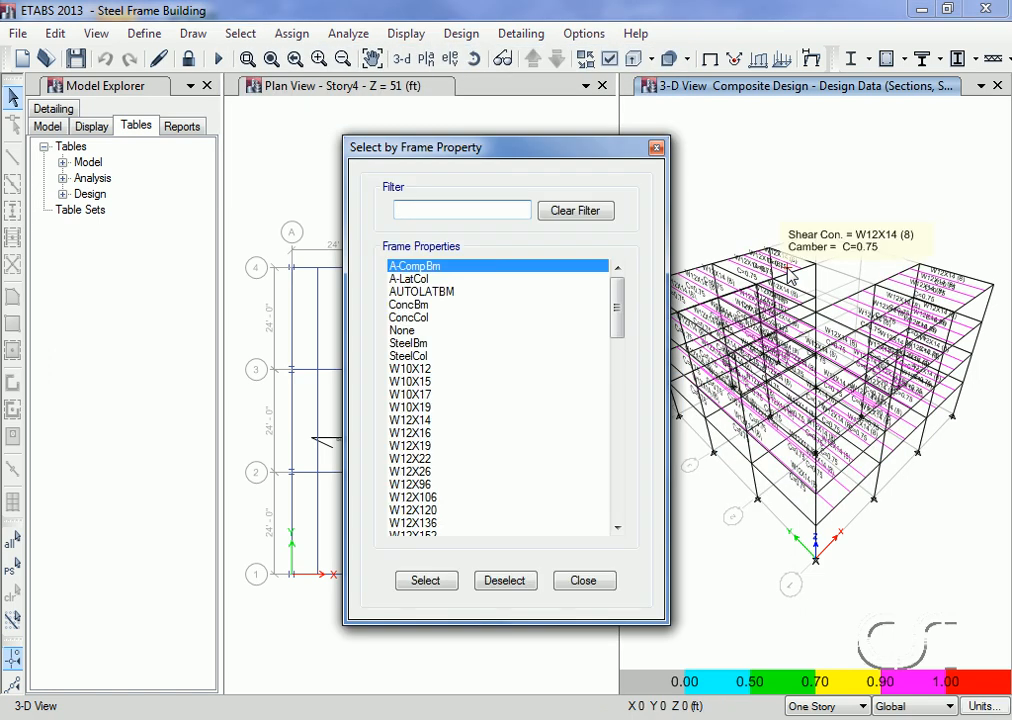
left_click(450, 292)
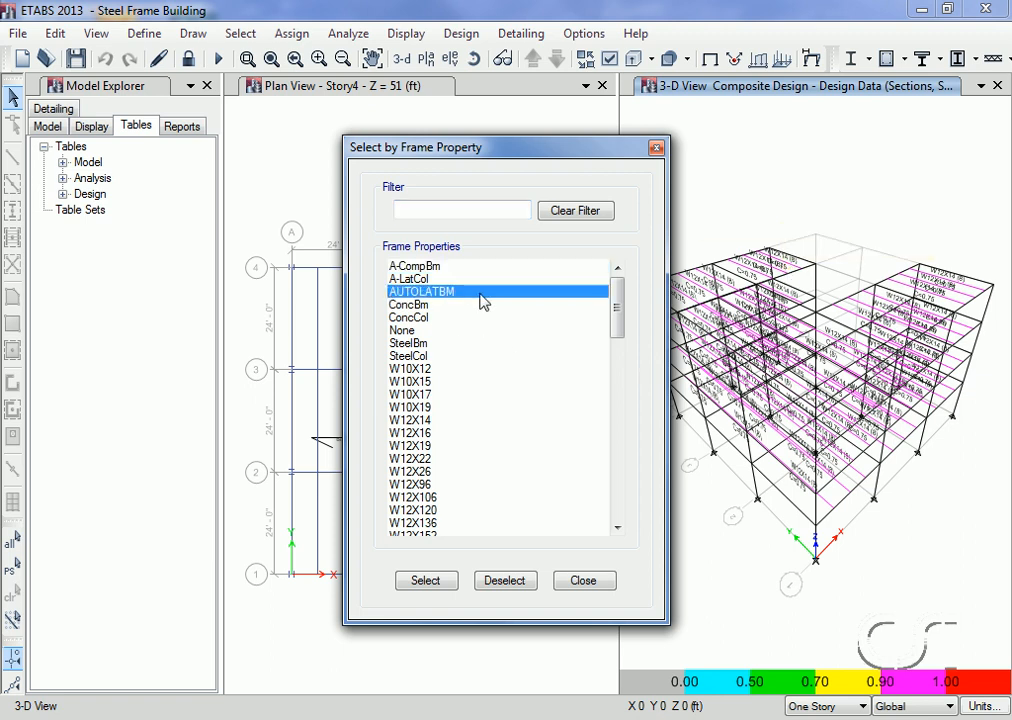
left_click(437, 586)
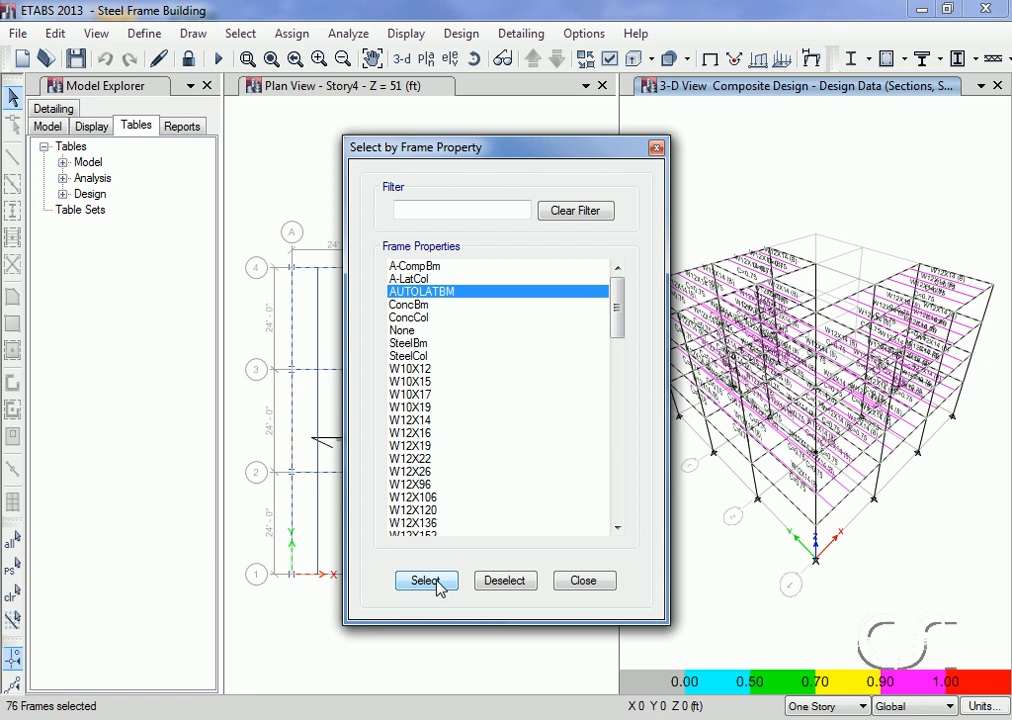
left_click(603, 583)
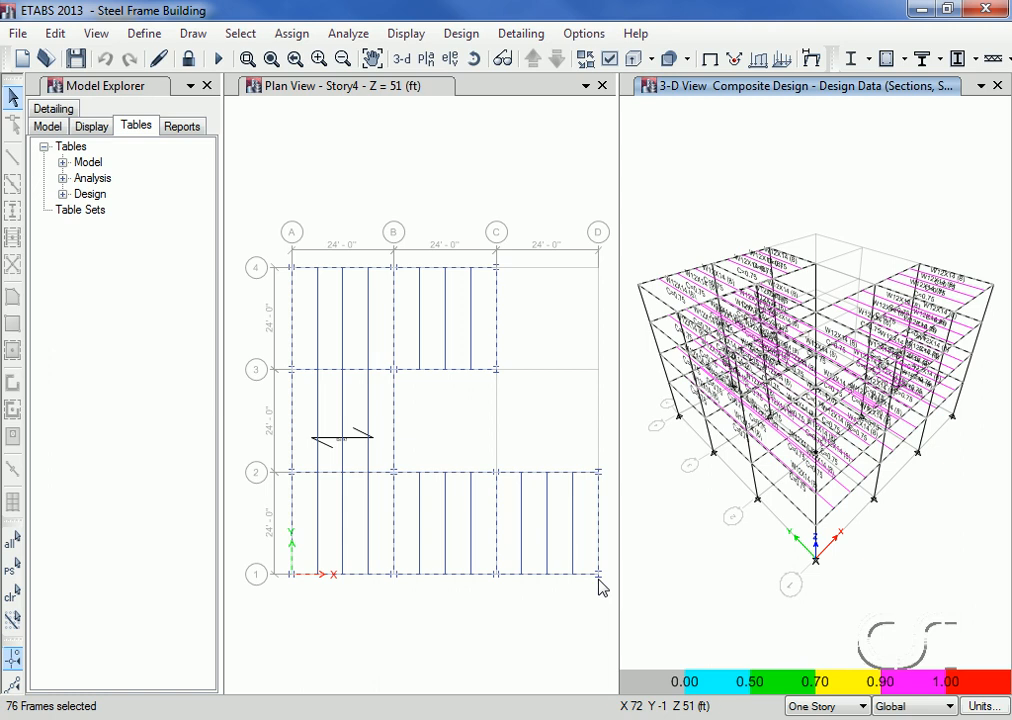
Step: Set the selected beams' steel design lateral bracing to User Specified and add a Bottom point brace at relative distance 0.25
left_click(461, 34)
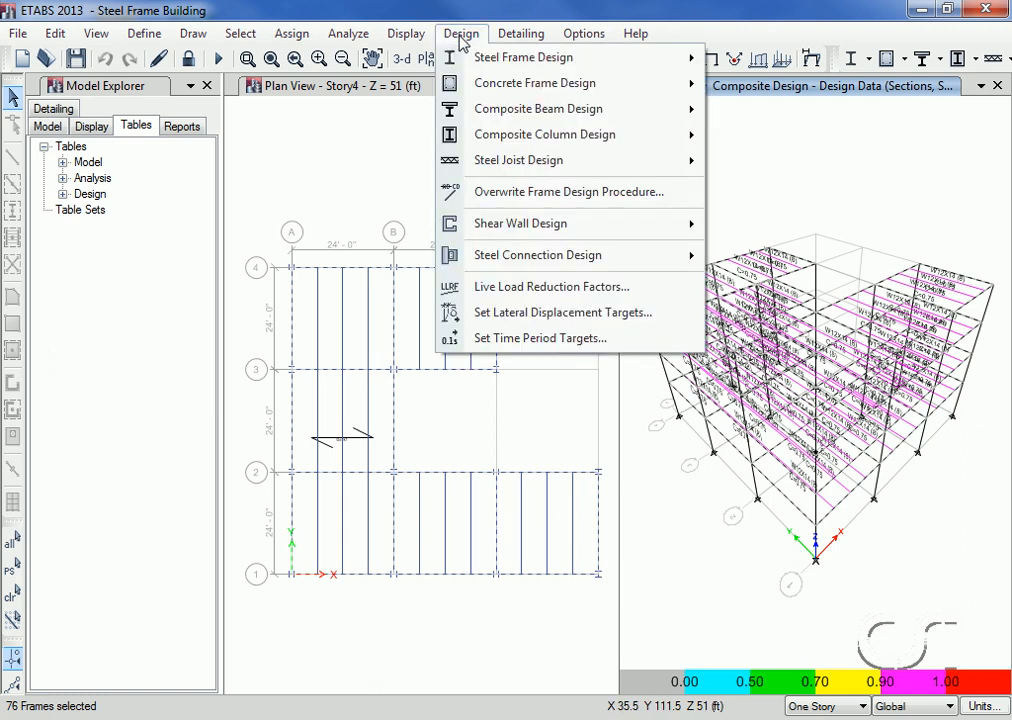
mouse_move(463, 57)
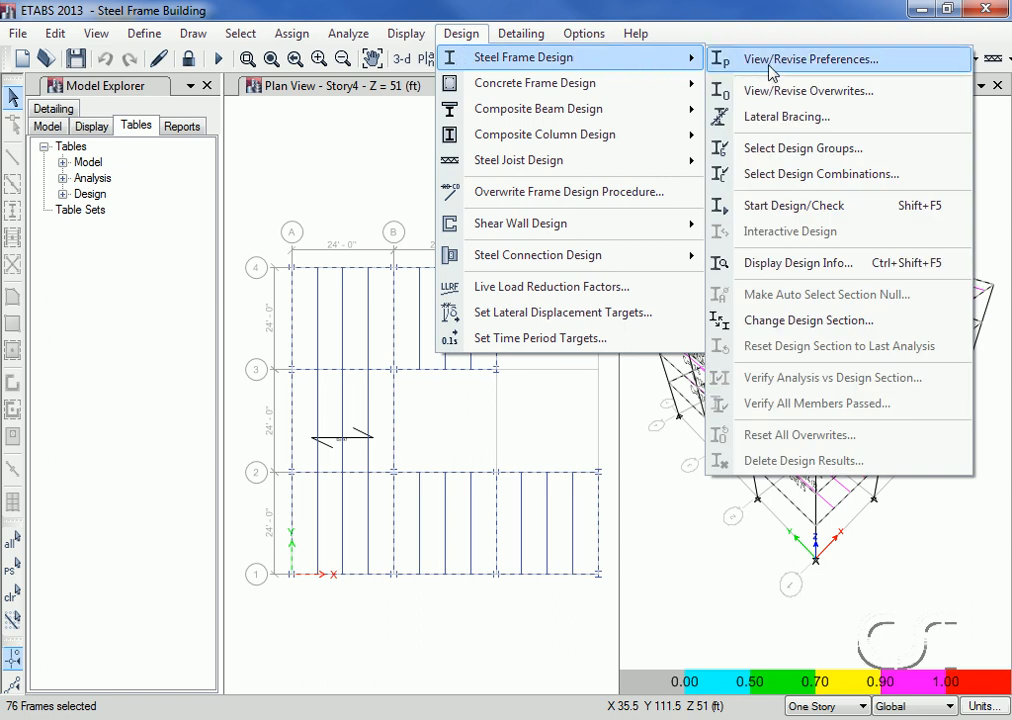
left_click(816, 126)
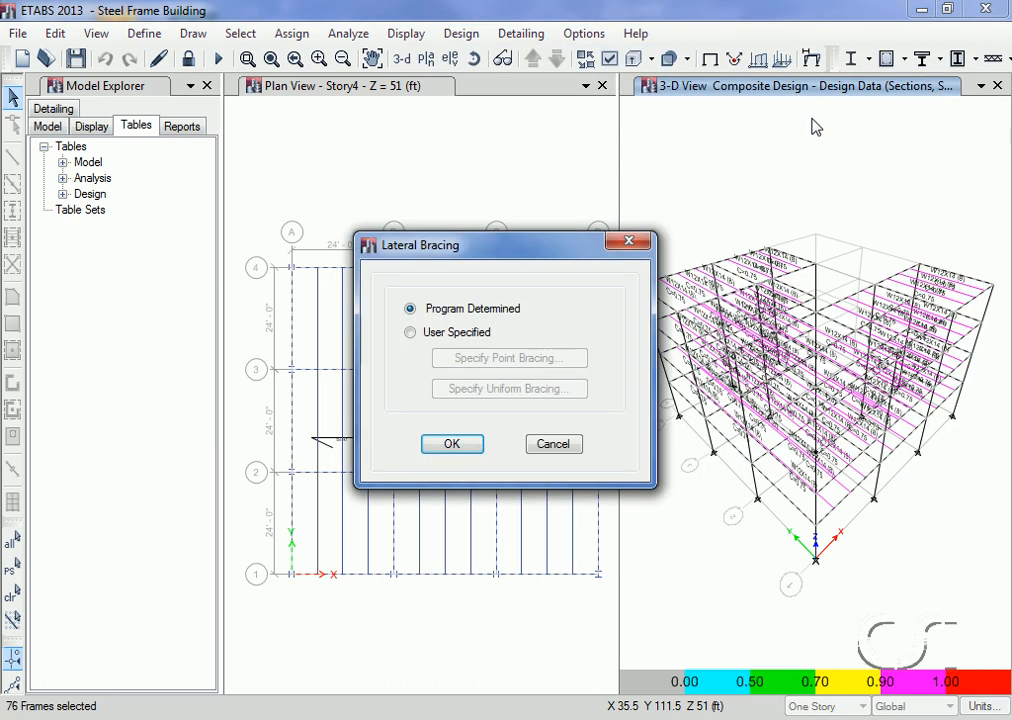
left_click(443, 334)
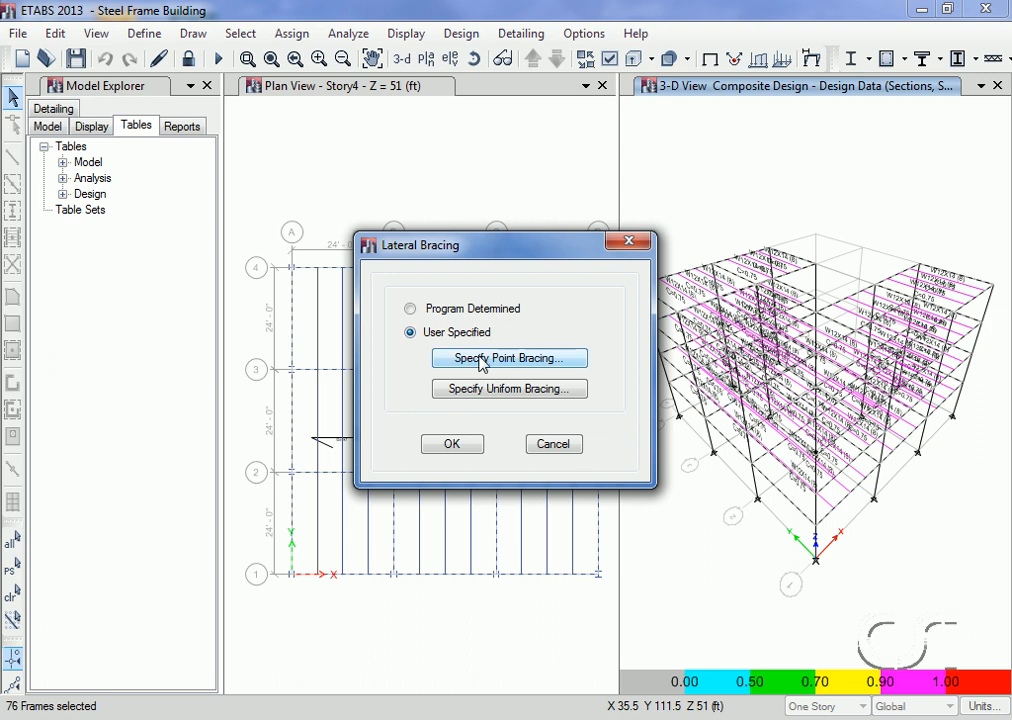
left_click(535, 369)
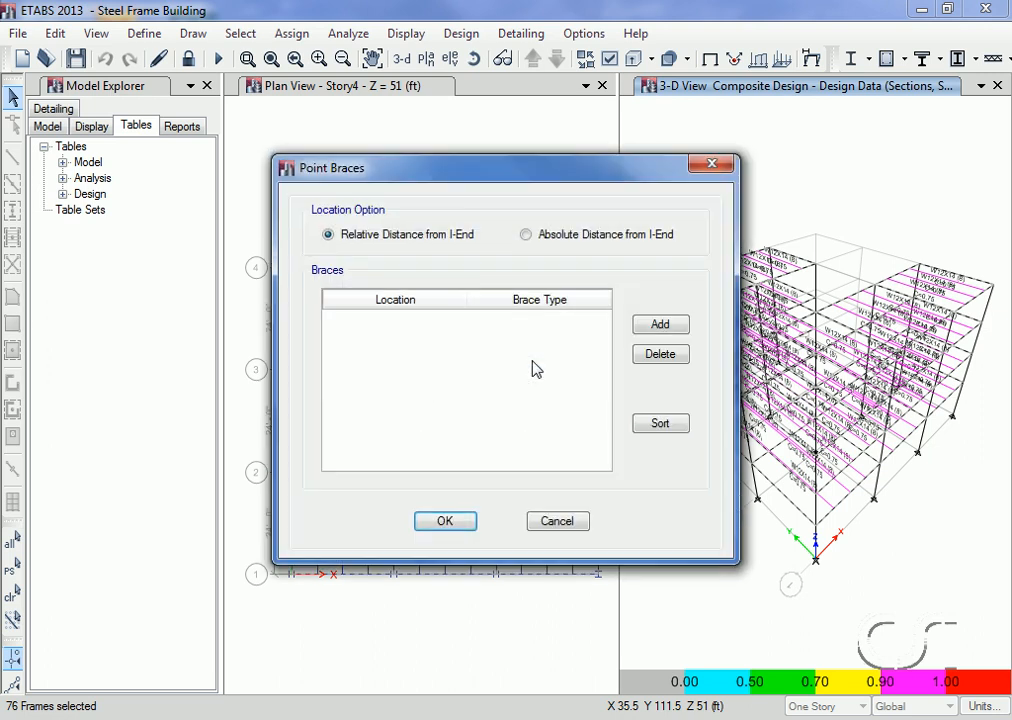
left_click(659, 326)
left_click(425, 316)
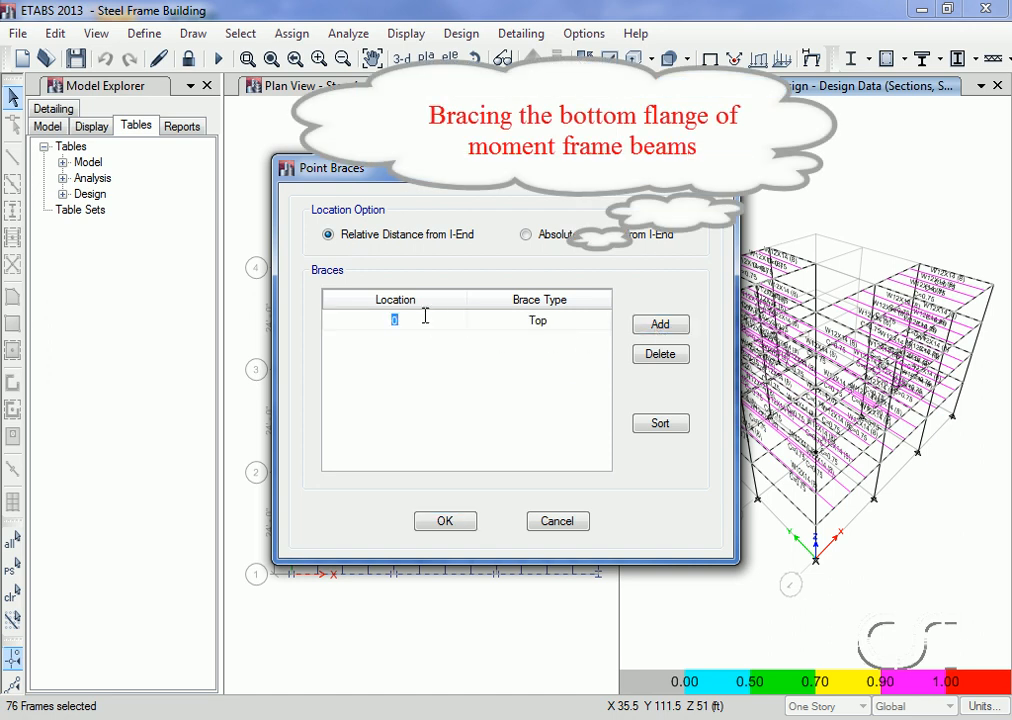
type("0.25")
left_click(510, 322)
left_click(510, 322)
left_click(509, 351)
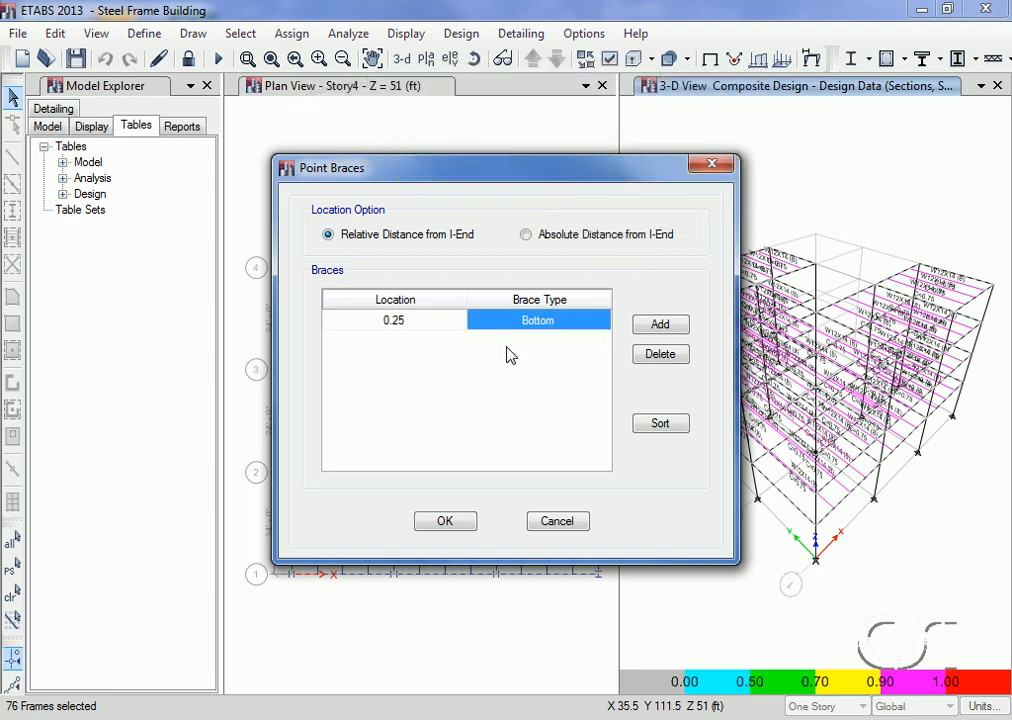
Step: Add a second point brace at relative distance 0.5 with brace type Bottom
left_click(655, 326)
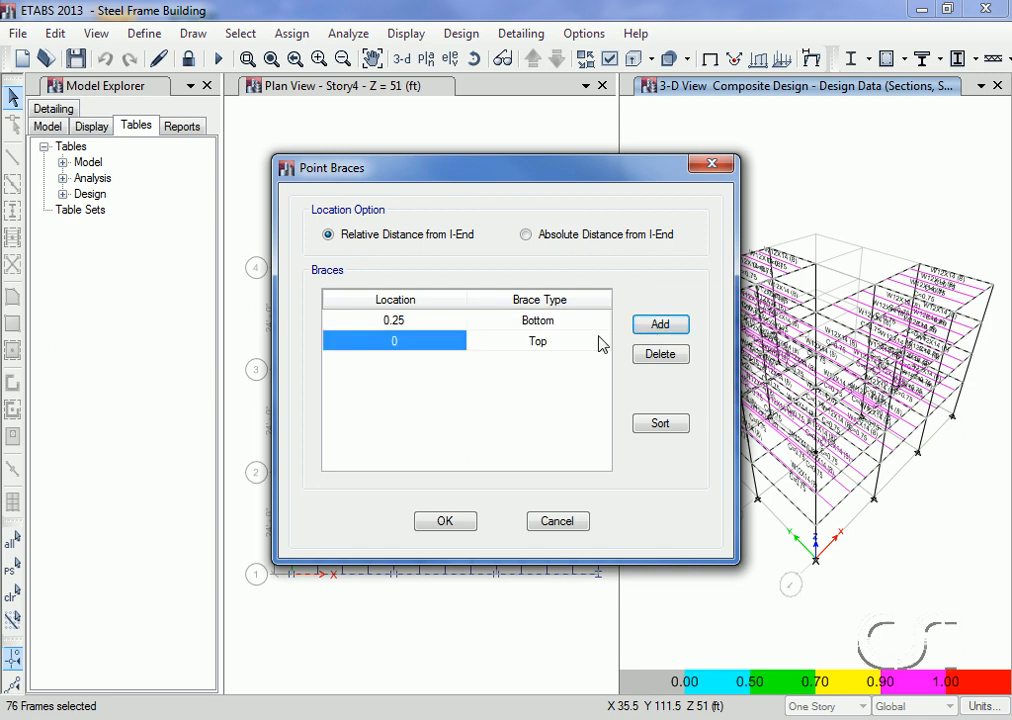
left_click(428, 341)
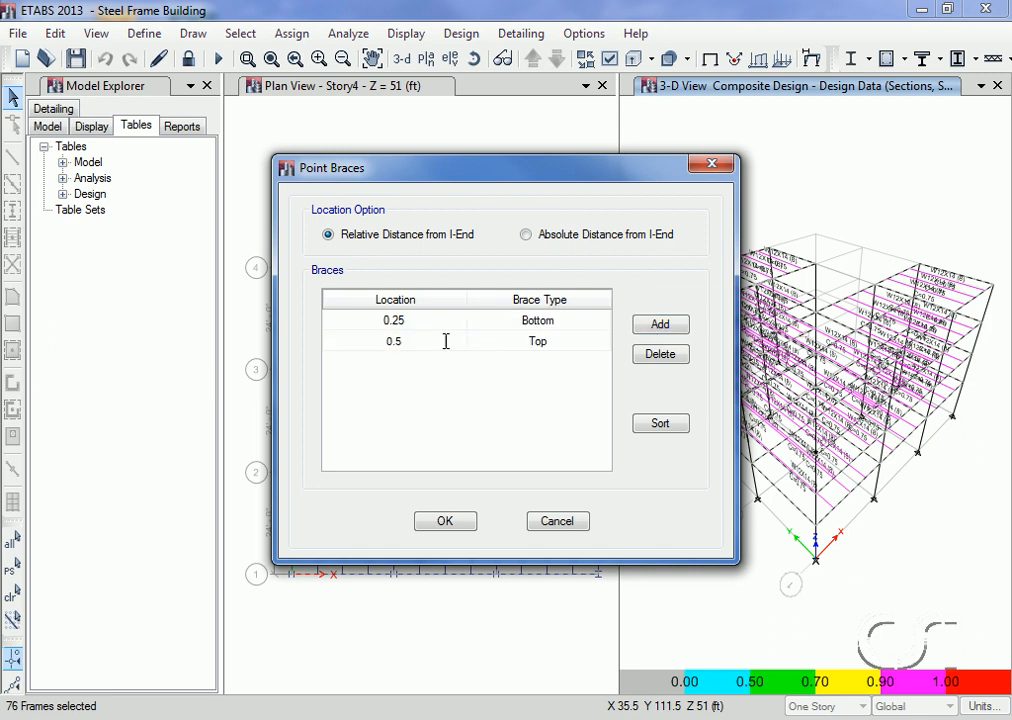
left_click(540, 350)
left_click(541, 349)
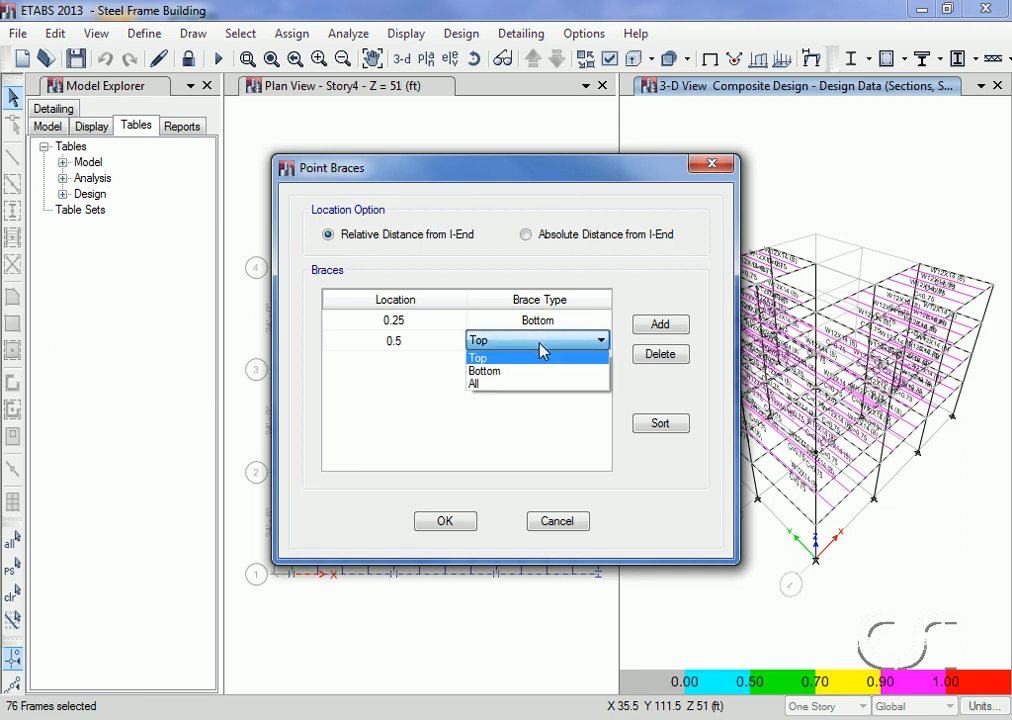
left_click(526, 371)
Step: Add a third point brace at relative distance 0.75 with type Bottom, and apply the lateral bracing to the selected beams
left_click(656, 328)
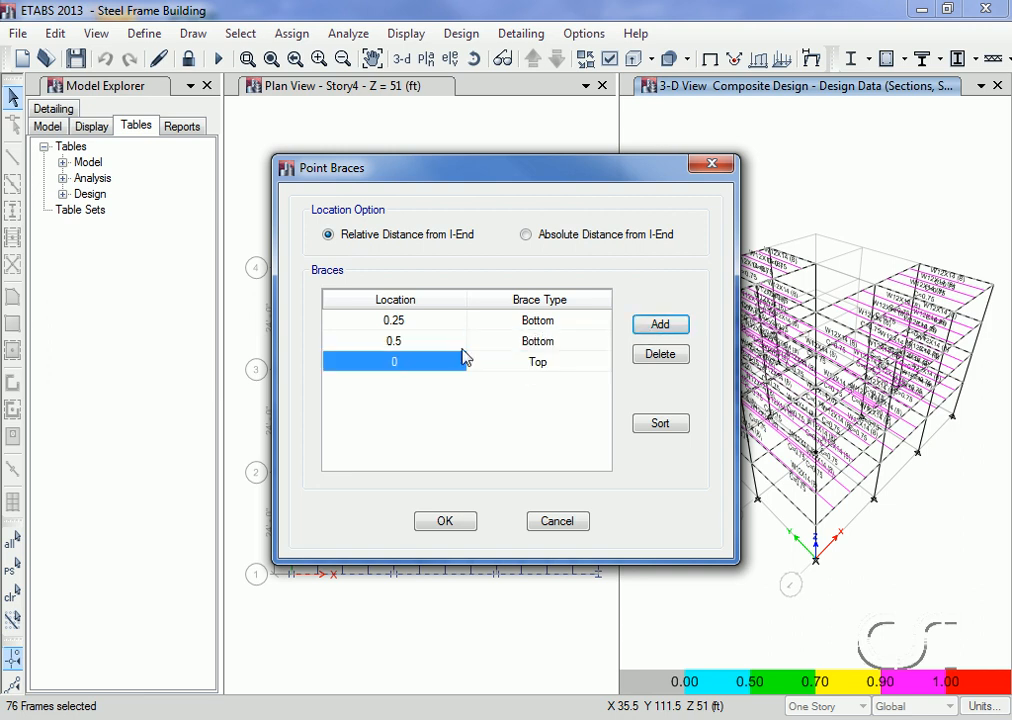
left_click(422, 361)
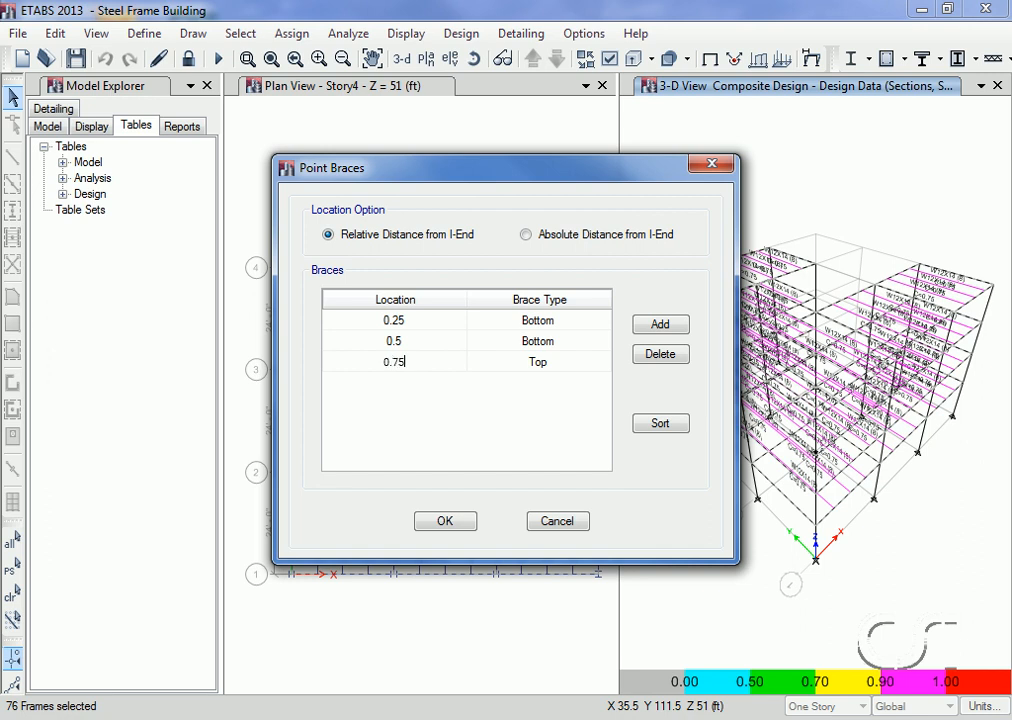
left_click(535, 368)
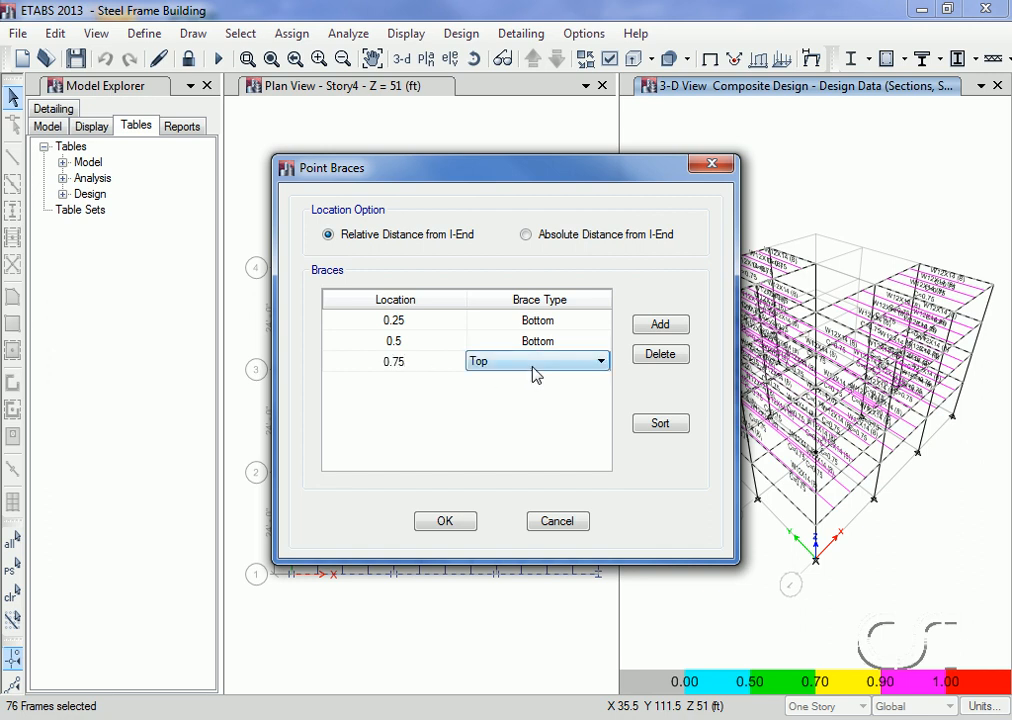
left_click(535, 372)
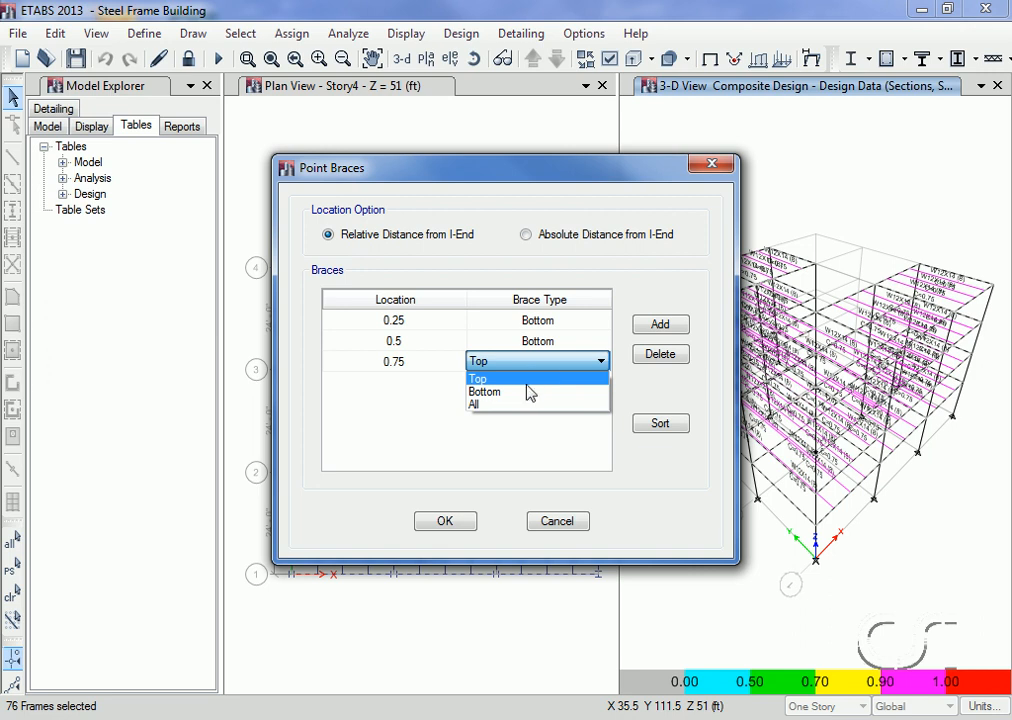
left_click(527, 392)
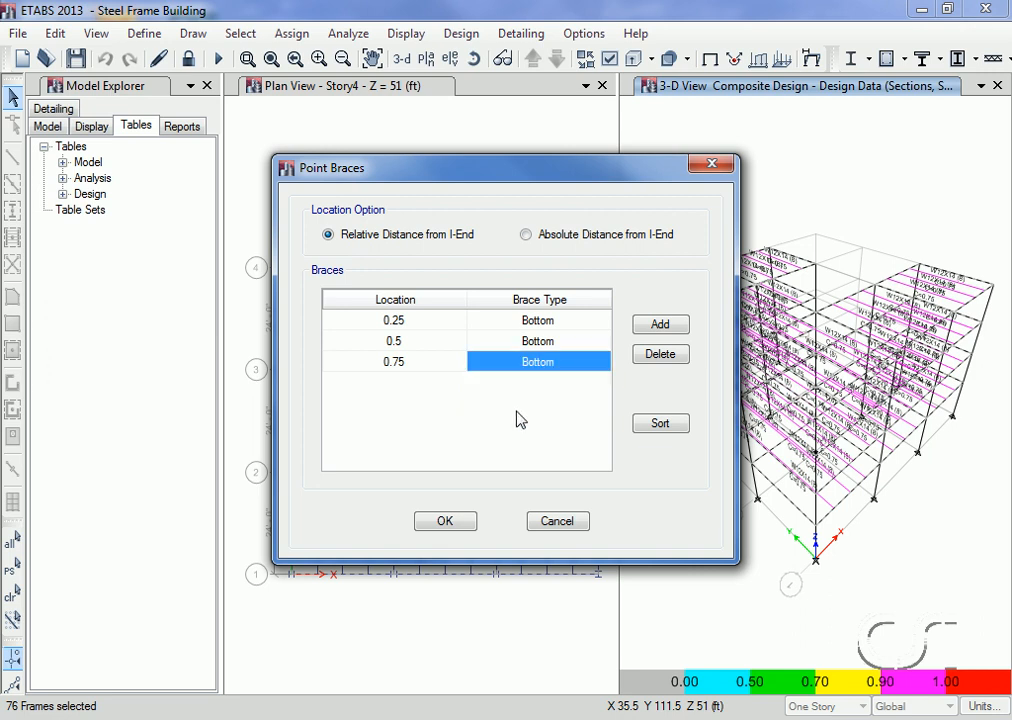
left_click(445, 522)
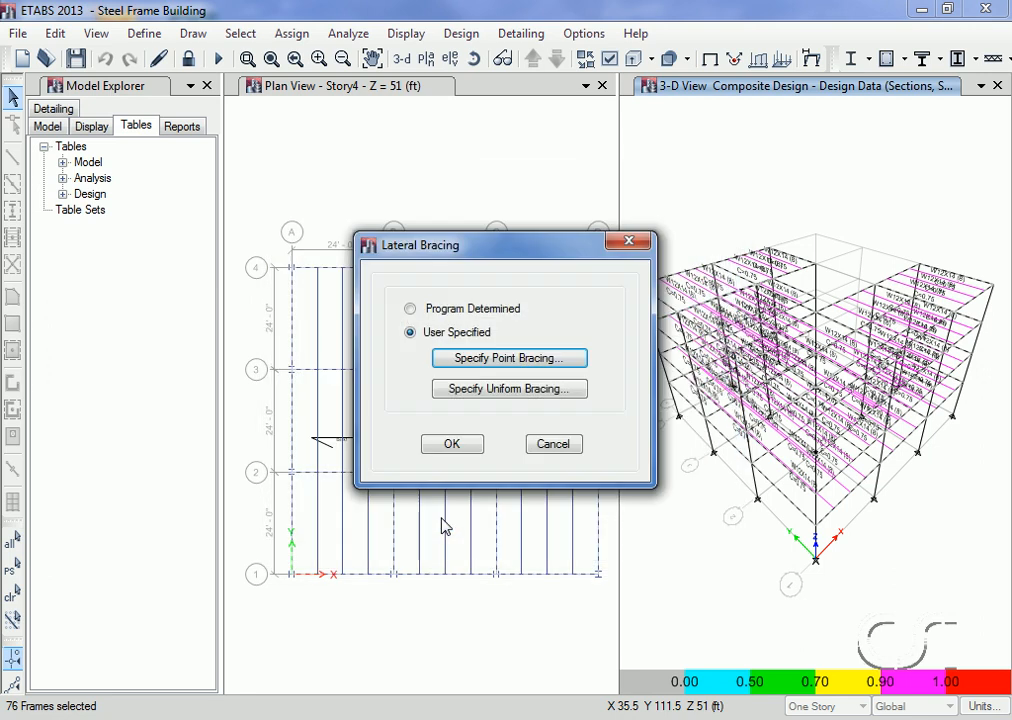
left_click(452, 446)
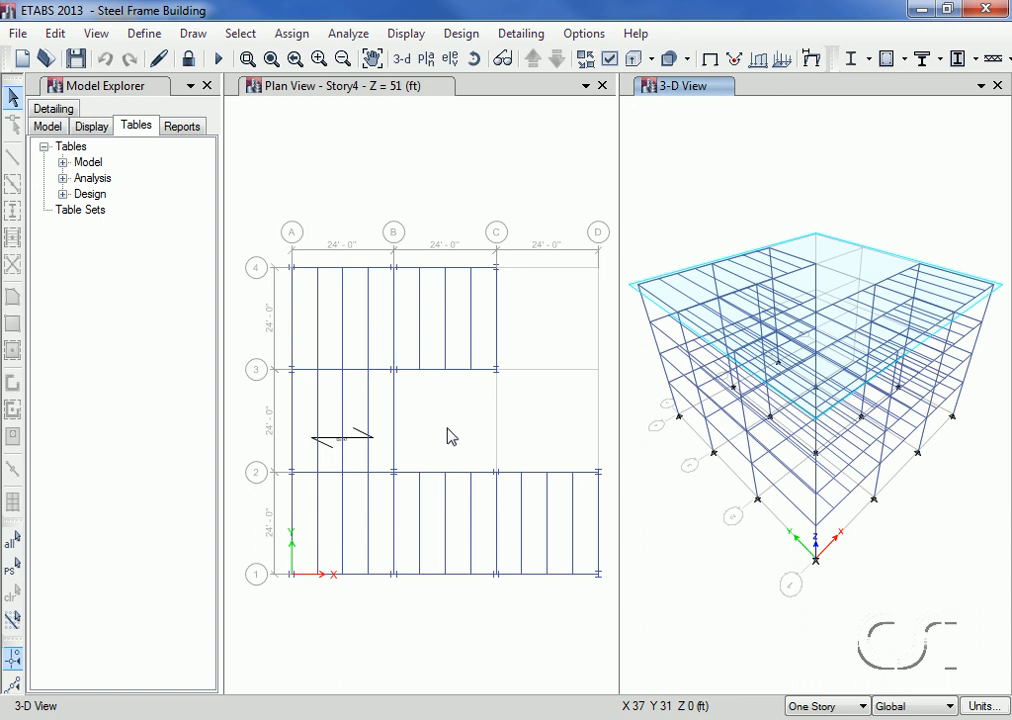
Step: Check the design procedure of the Story4 beam on grid A between grids 1 and 2 without changing it
left_click(334, 99)
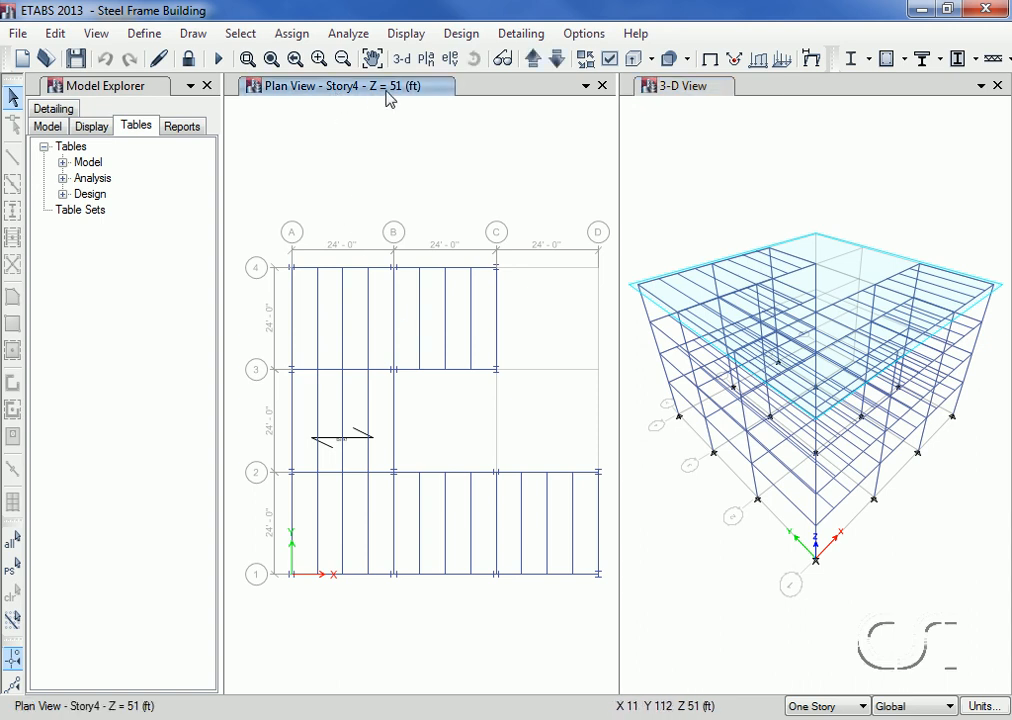
right_click(294, 511)
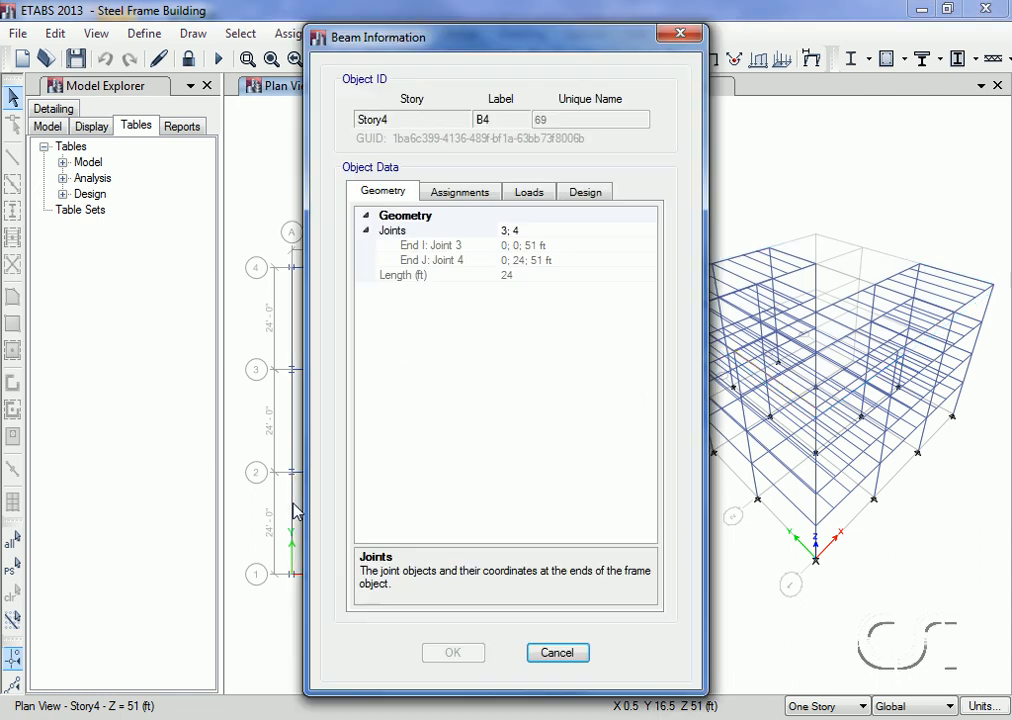
left_click(579, 195)
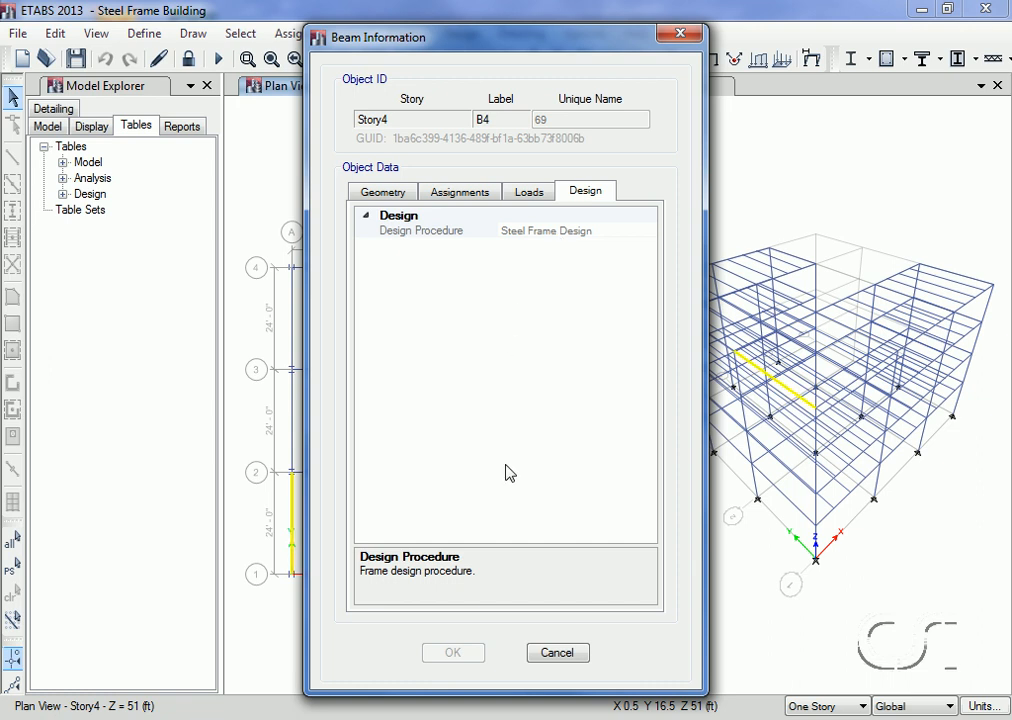
left_click(550, 654)
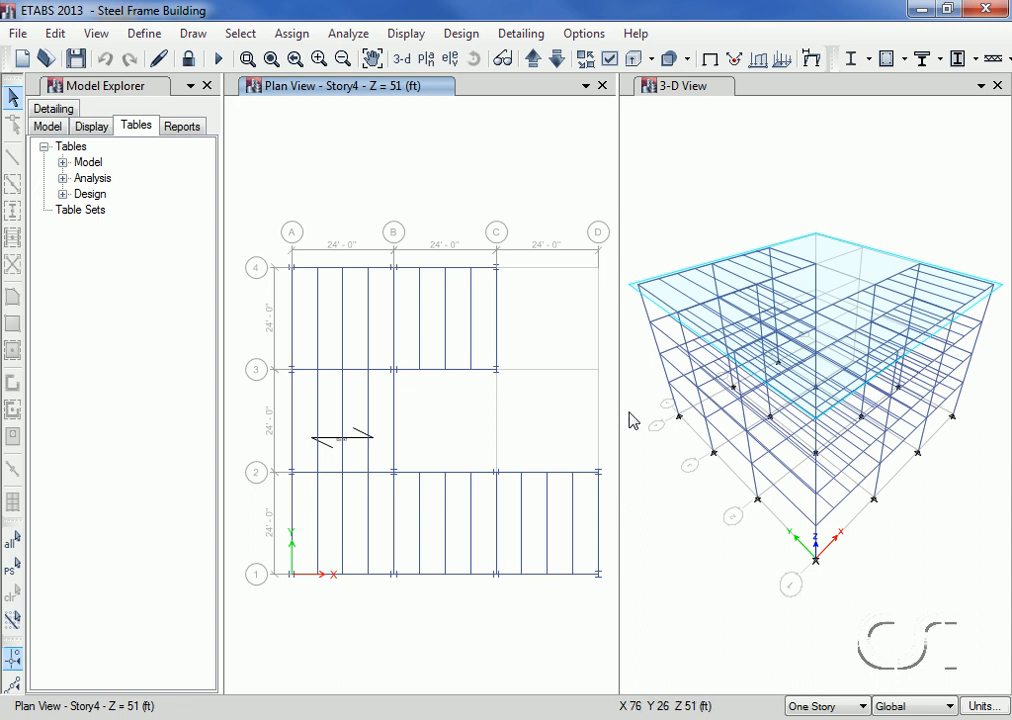
Step: Run the steel frame design check with the 3-D view active, declining to reiterate analysis and design or select the differing frames
left_click(700, 105)
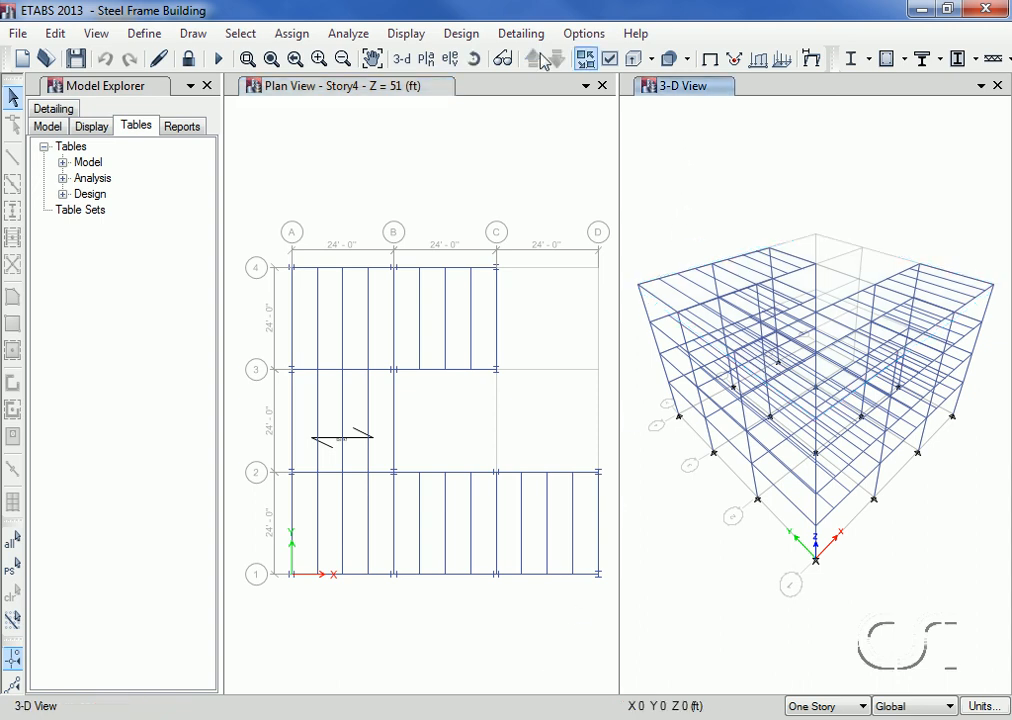
left_click(461, 33)
mouse_move(468, 54)
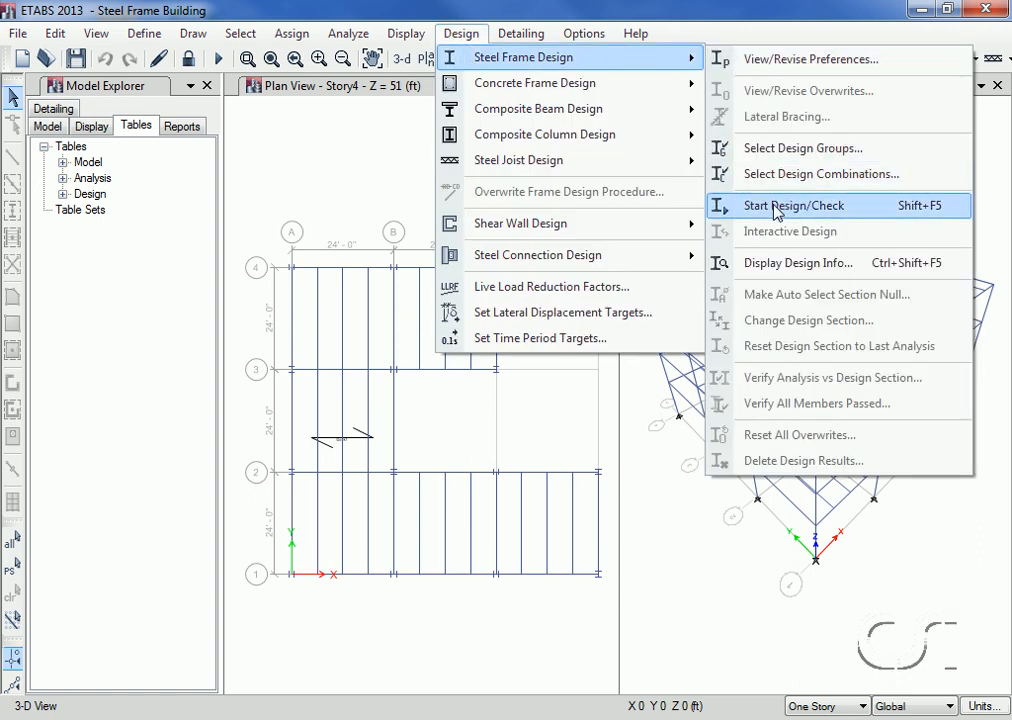
left_click(829, 218)
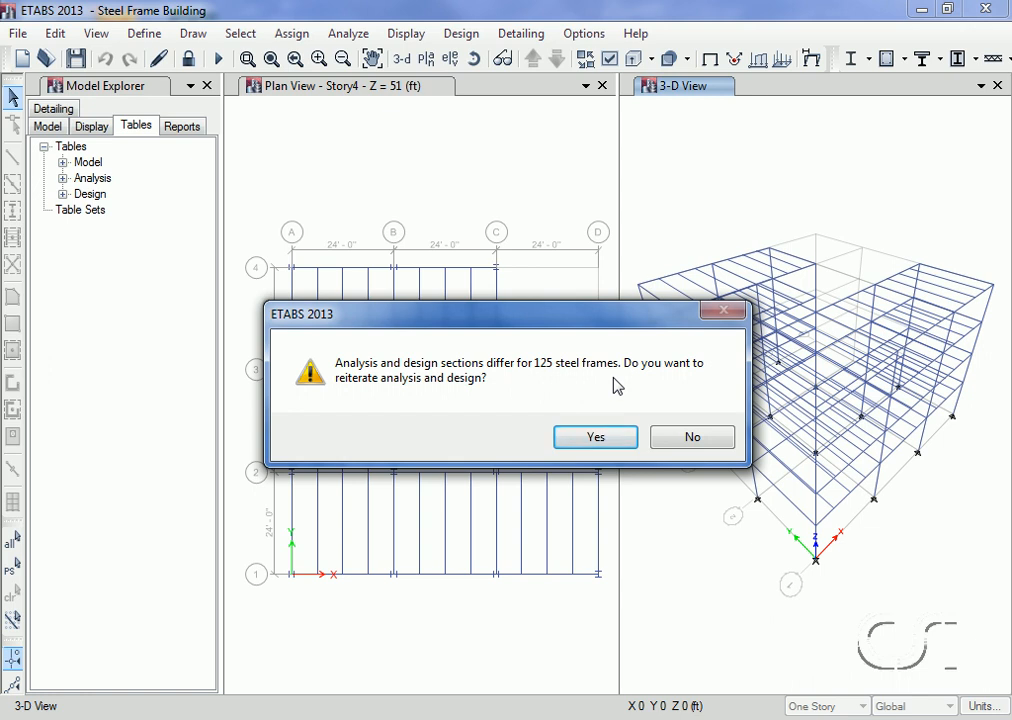
left_click(688, 440)
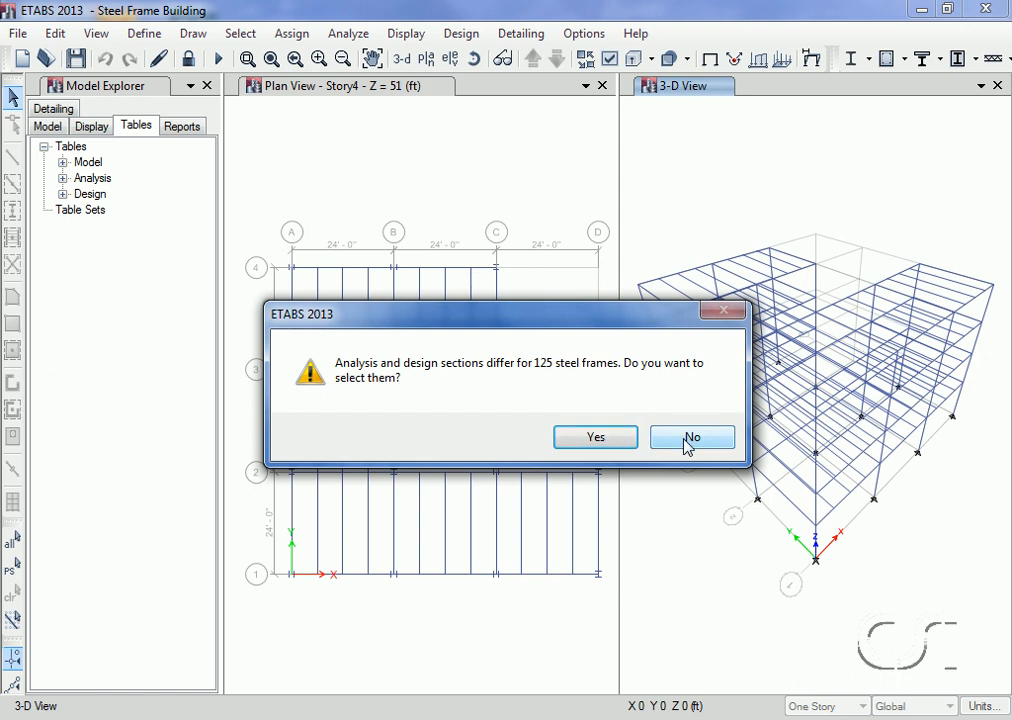
left_click(690, 439)
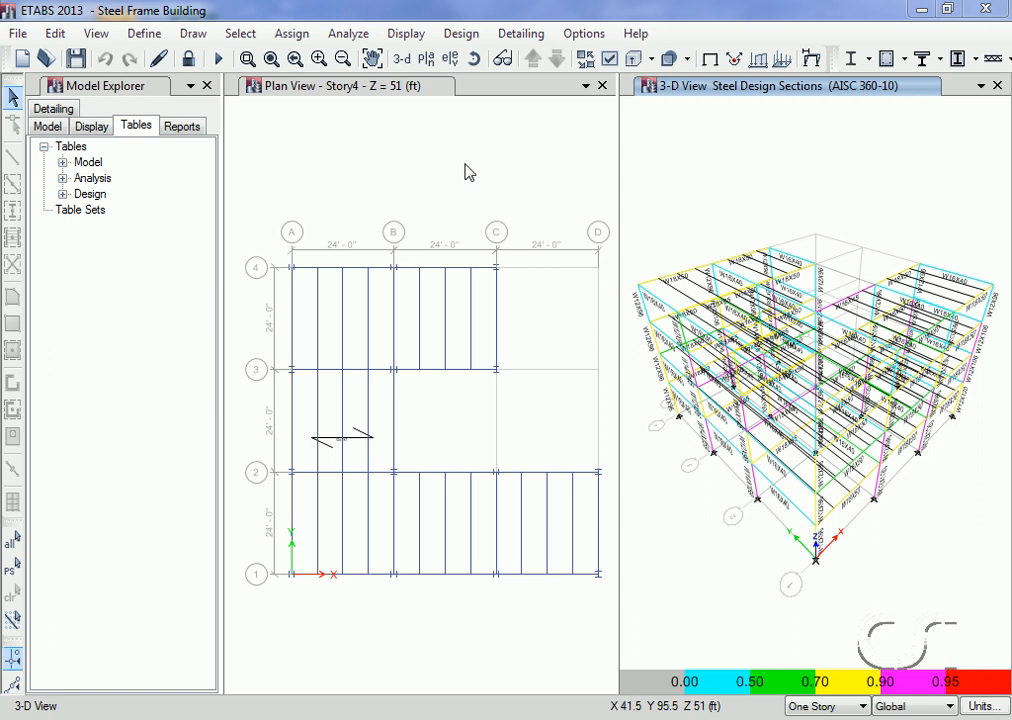
Step: Display the steel frame design output on the Story4 plan and review the stress check of the grid C beam between grids 3 and 4
left_click(444, 124)
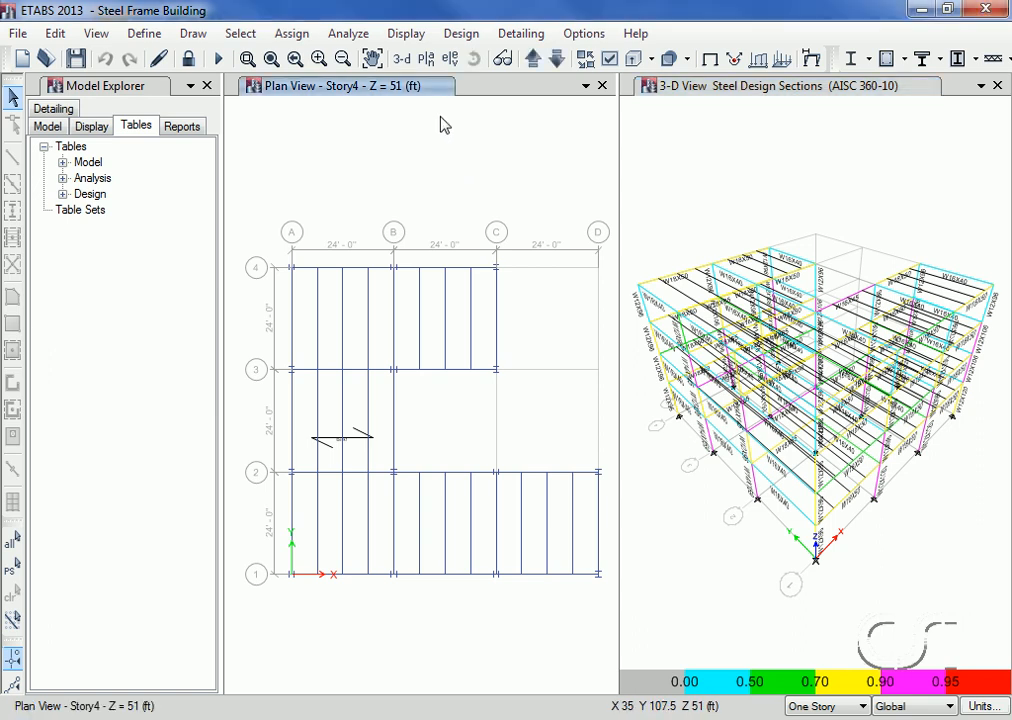
left_click(462, 34)
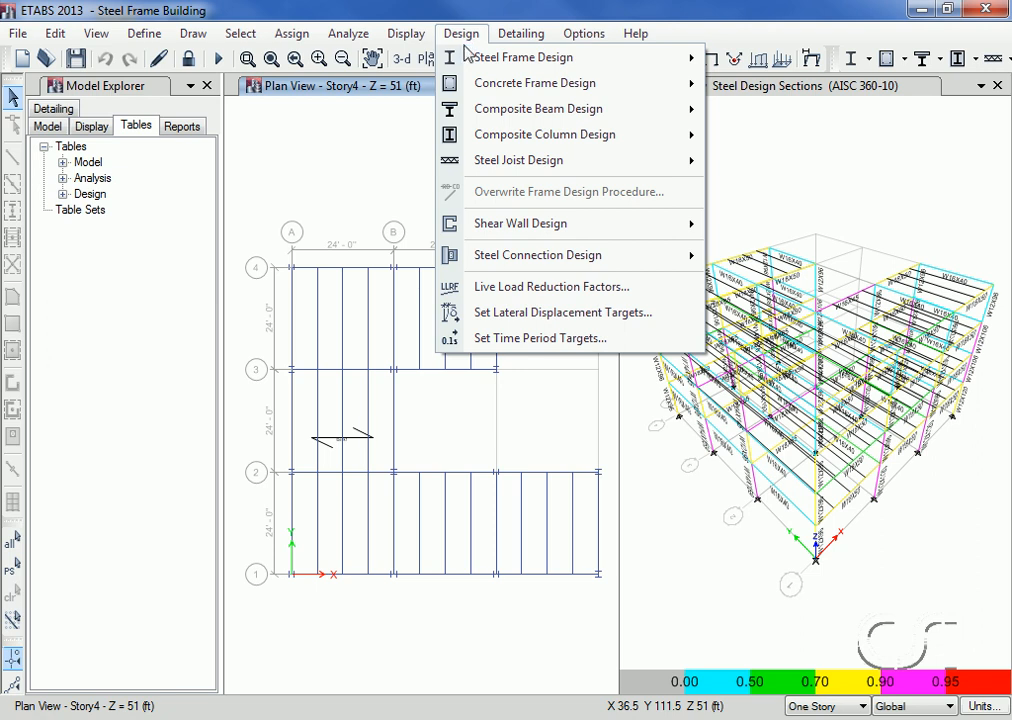
mouse_move(700, 62)
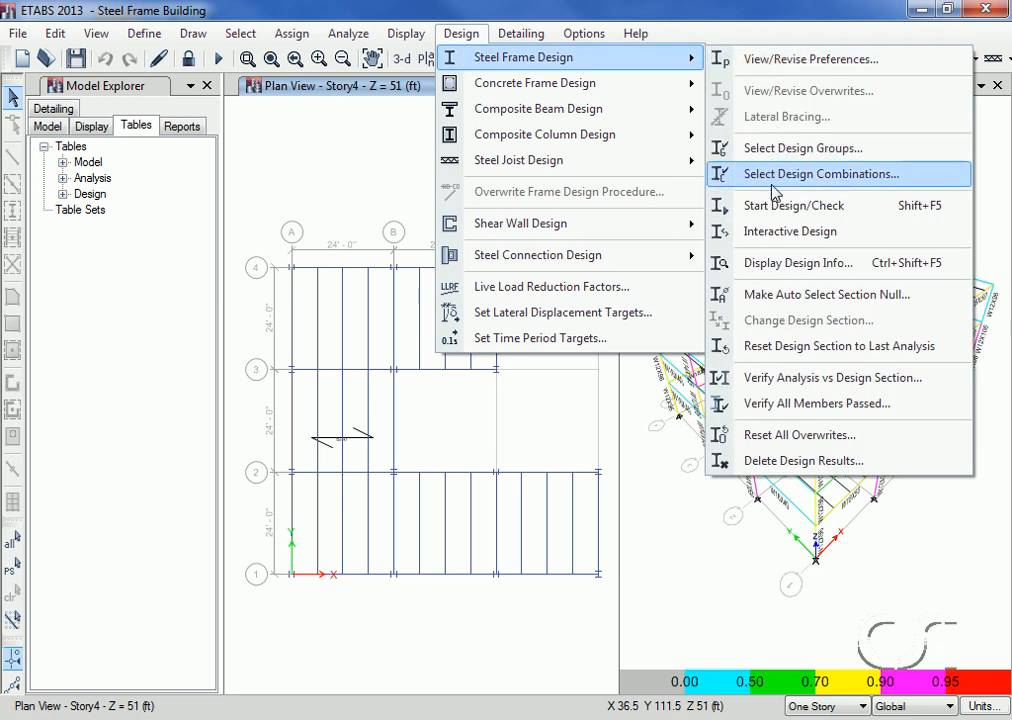
left_click(836, 263)
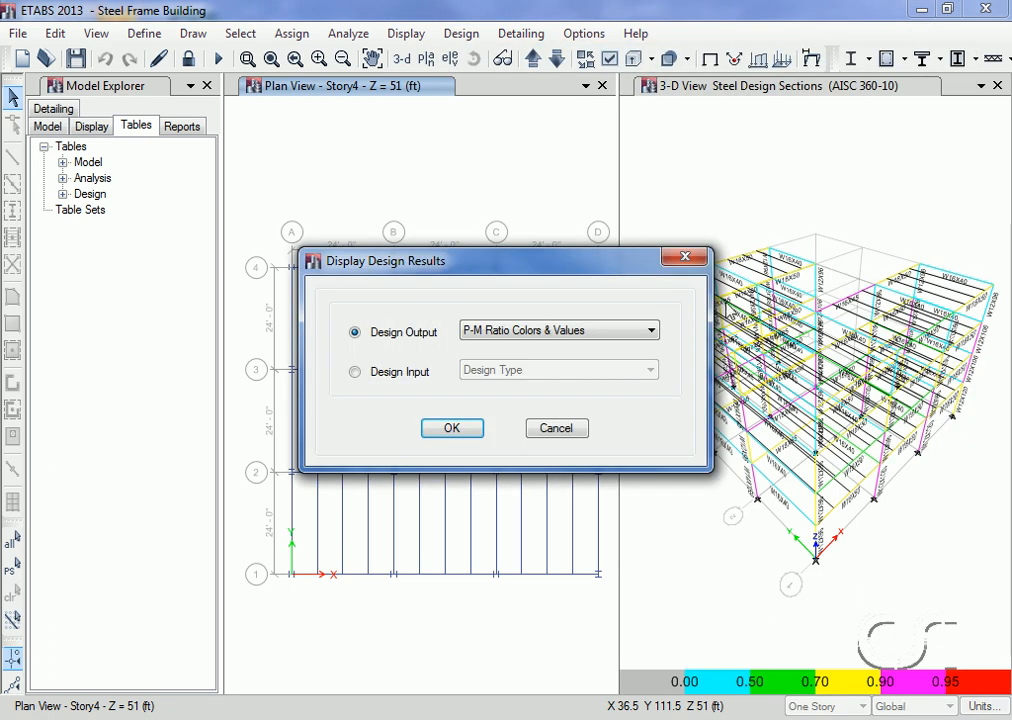
left_click(455, 429)
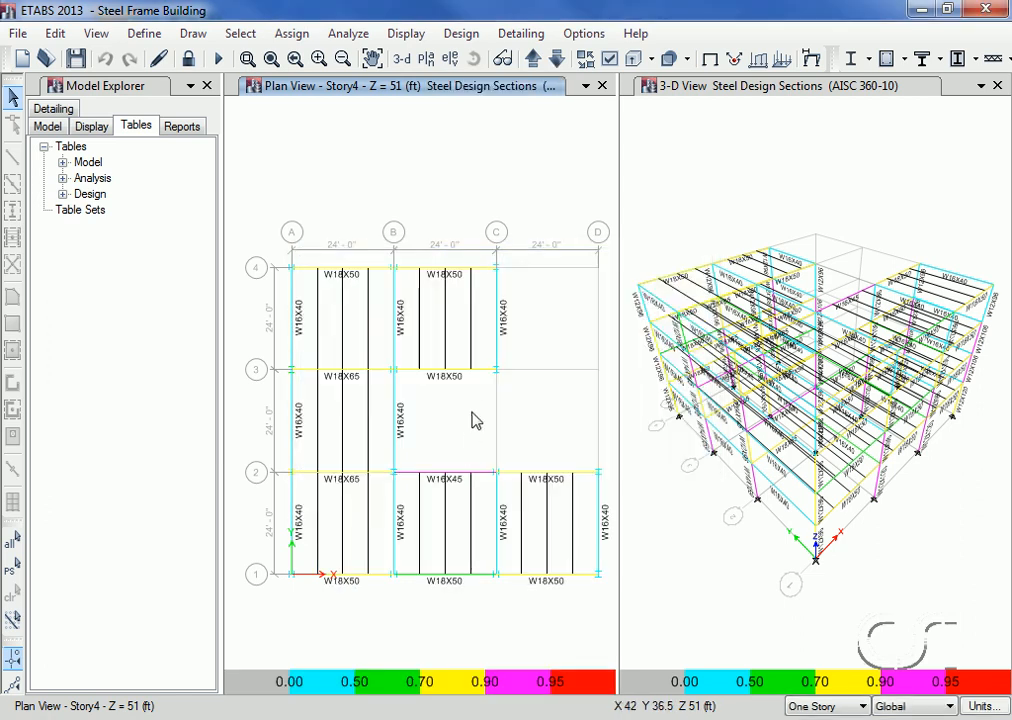
right_click(499, 301)
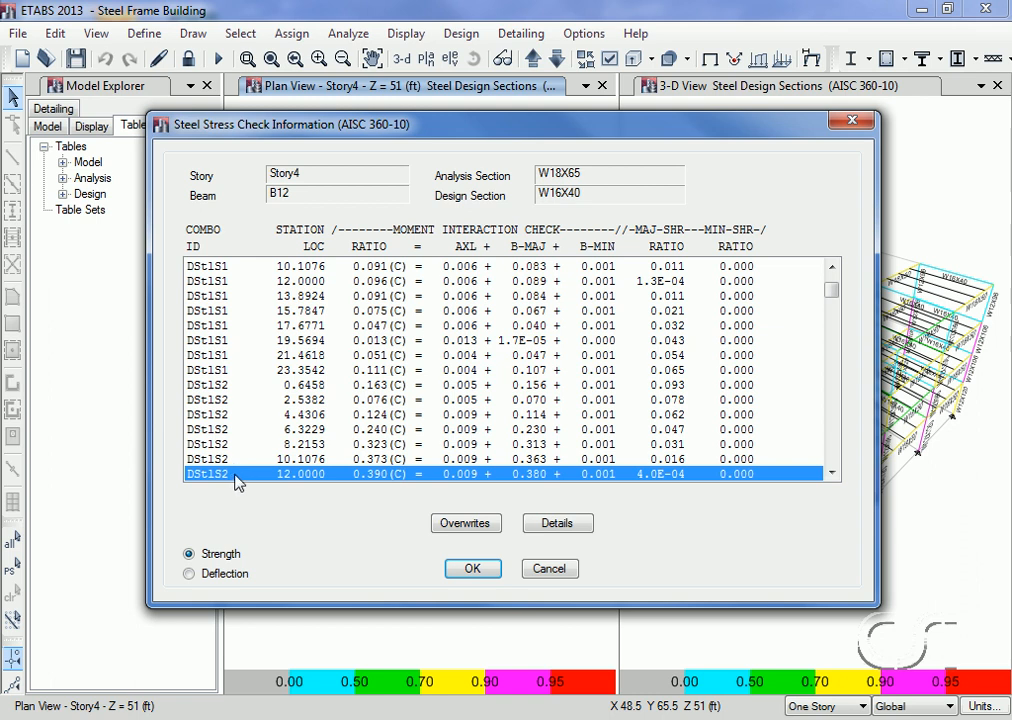
left_click(472, 569)
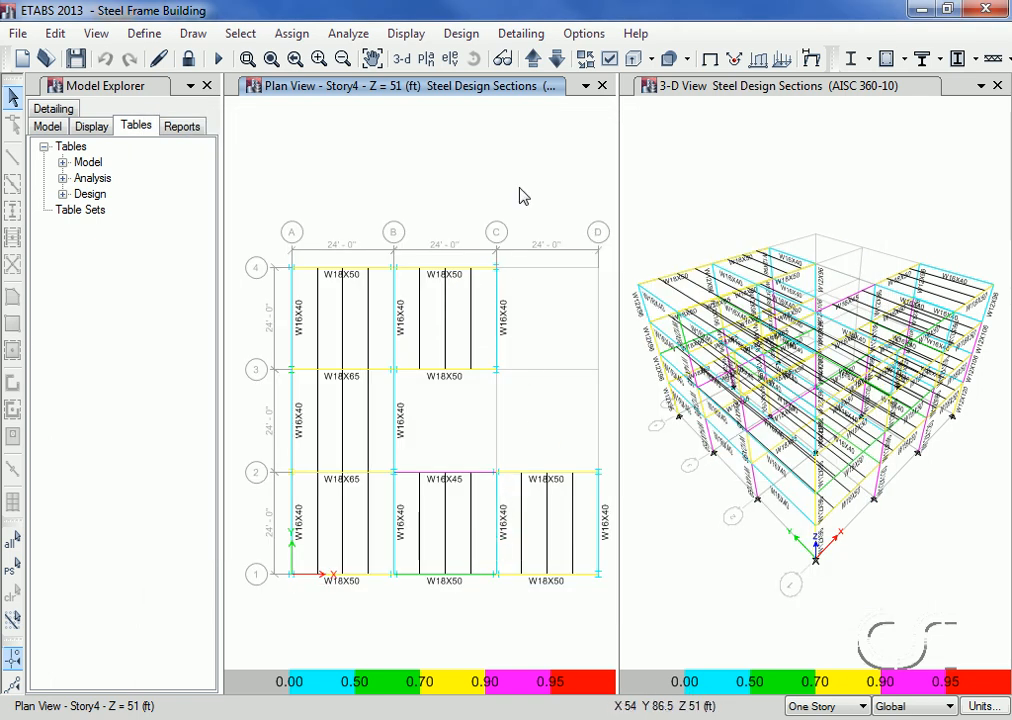
Step: Review the definition of strength combination DStlS6 in the steel frame design load combinations
left_click(461, 35)
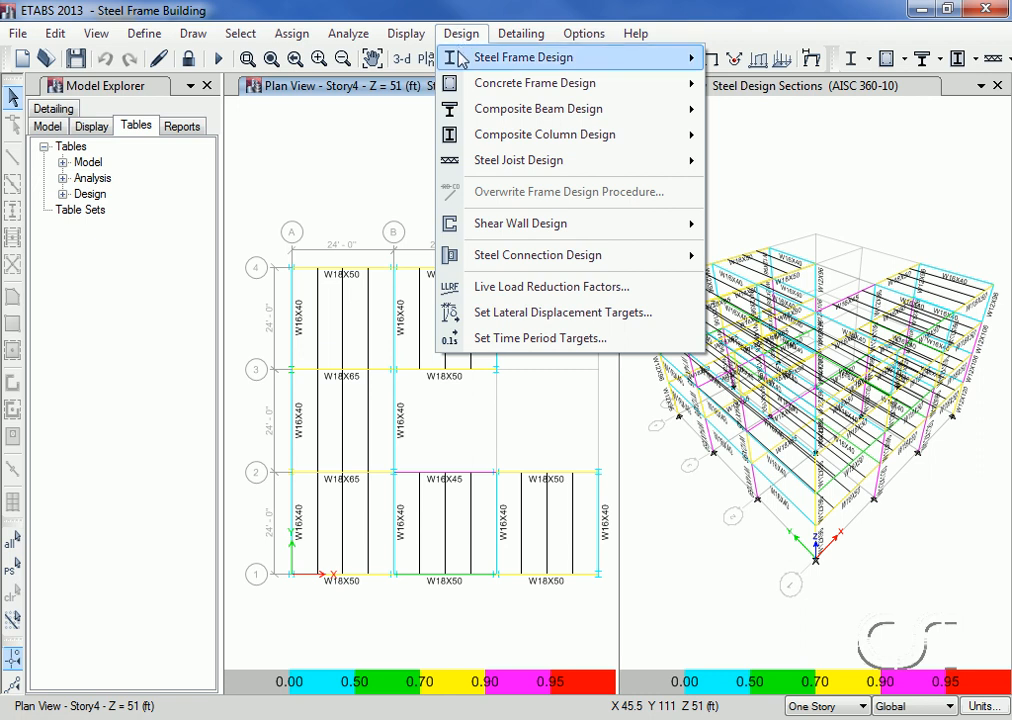
mouse_move(465, 57)
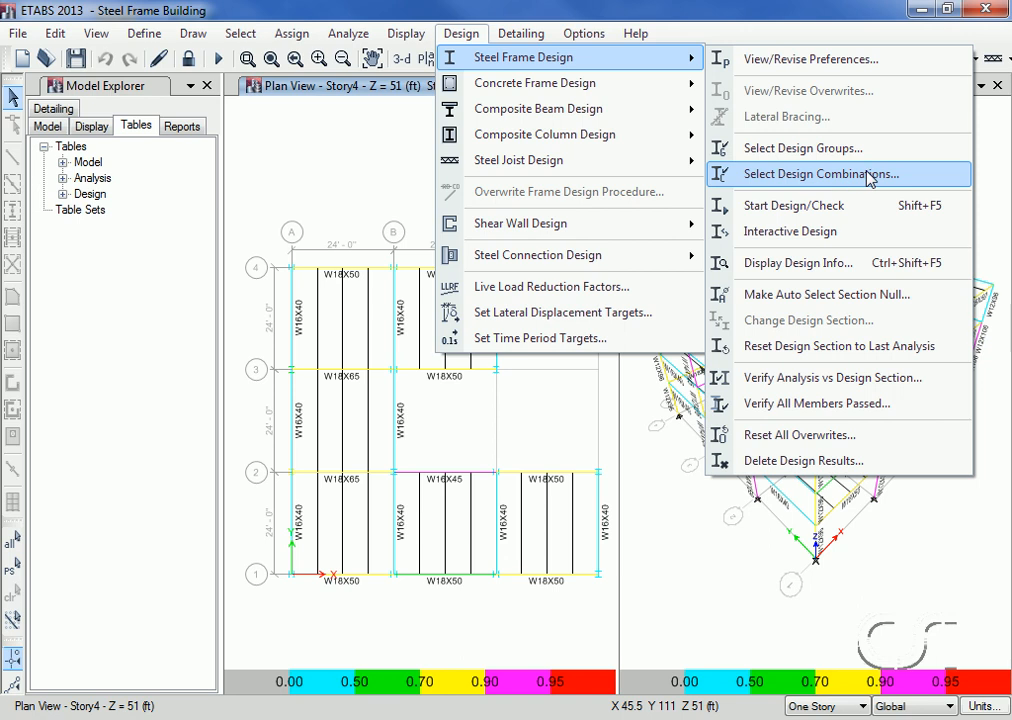
left_click(815, 178)
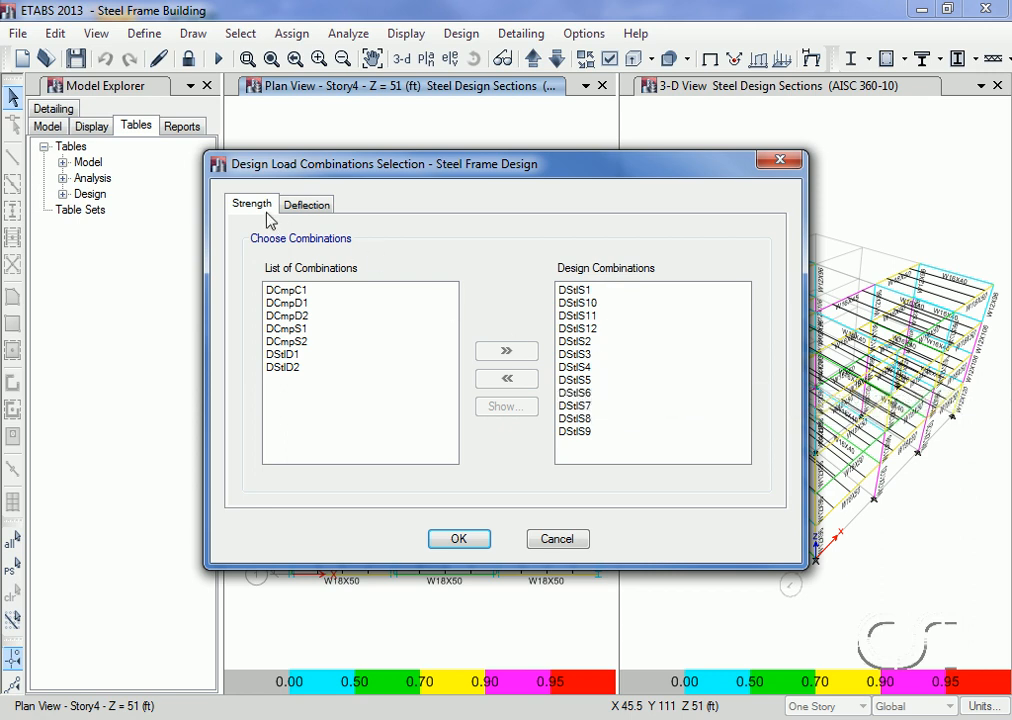
left_click(588, 394)
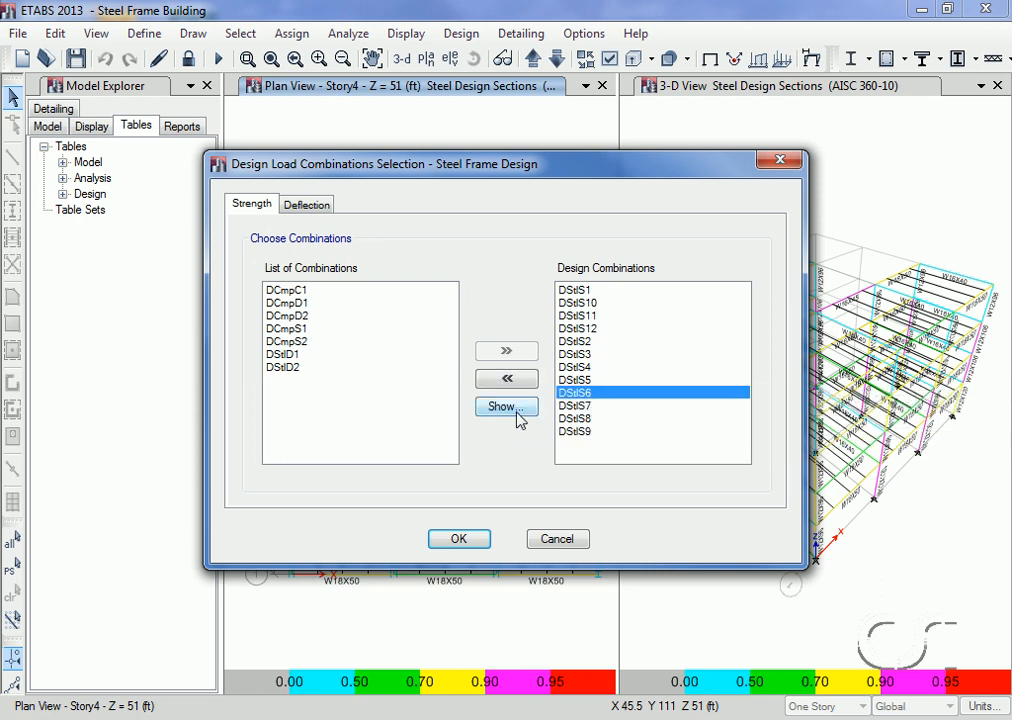
left_click(516, 414)
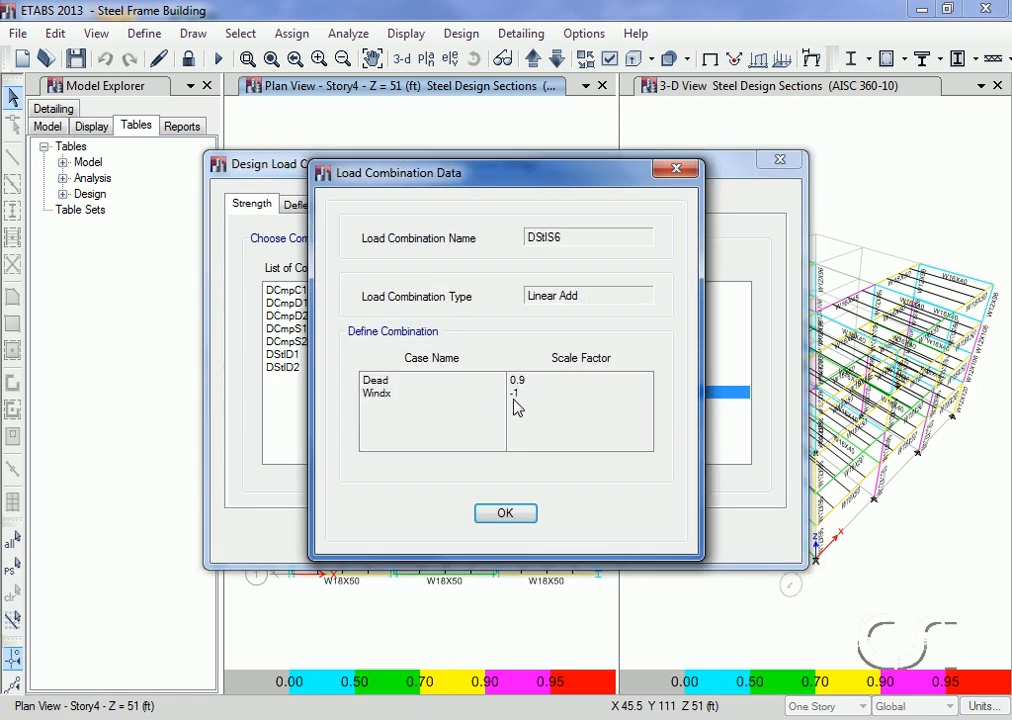
left_click(505, 513)
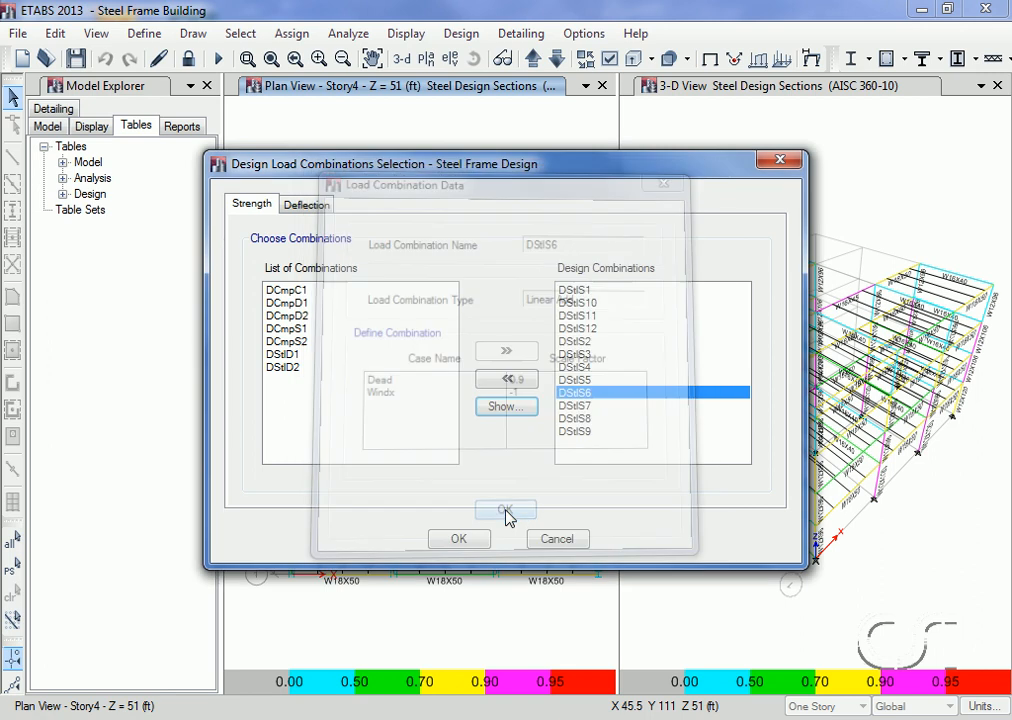
left_click(458, 539)
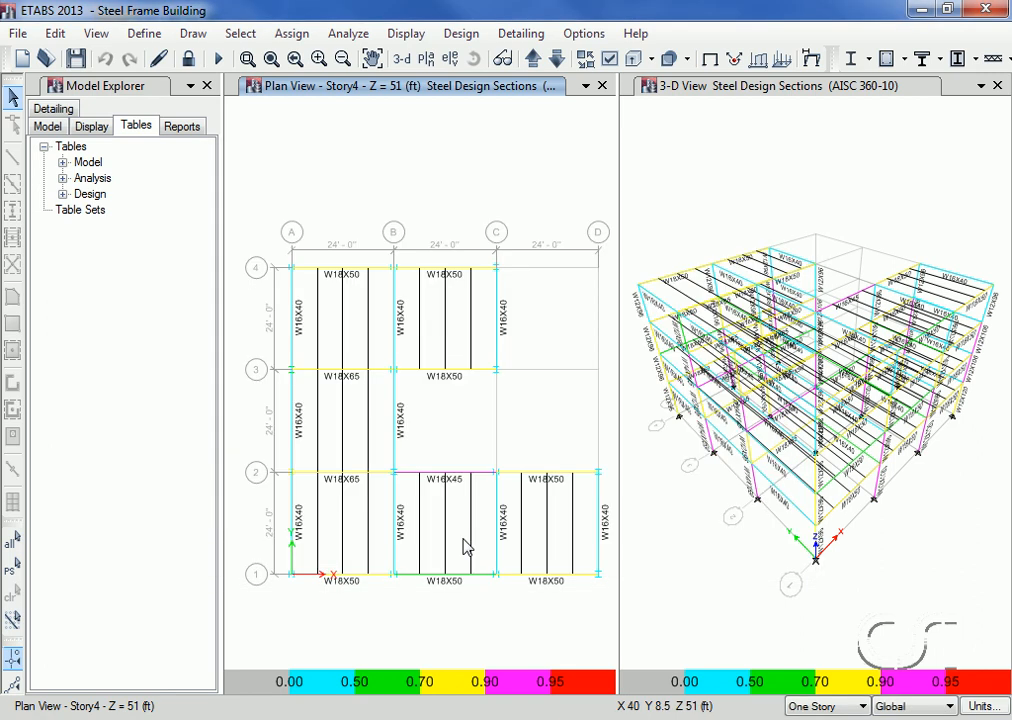
Step: Rerun the analysis and the steel frame design check, agreeing to reiterate analysis and design for the differing sections
left_click(349, 34)
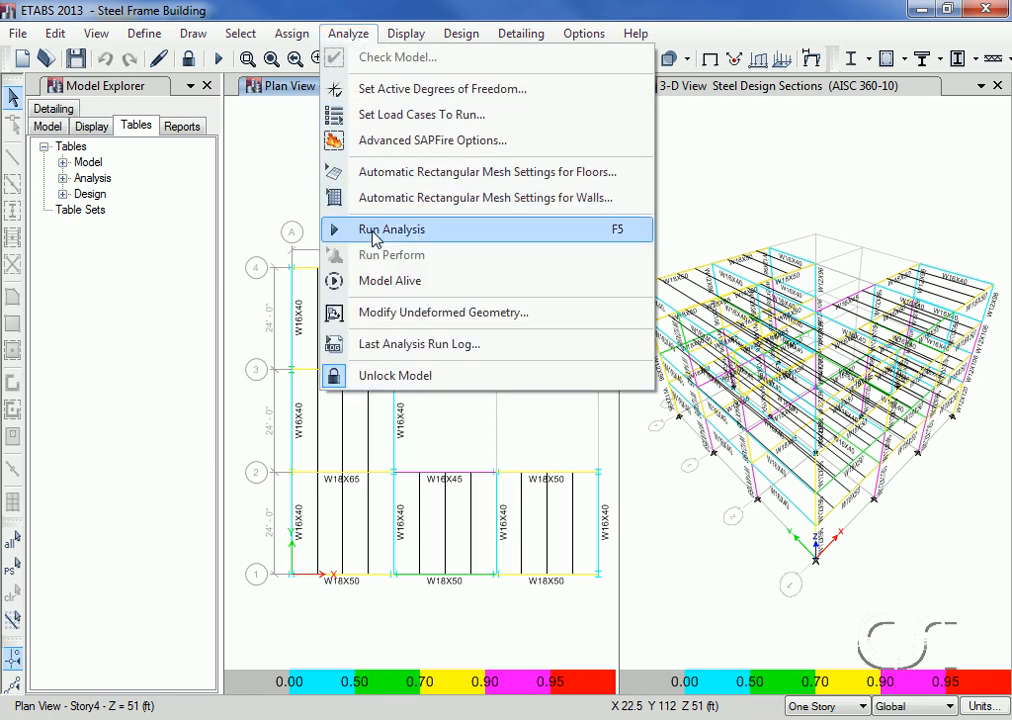
left_click(418, 236)
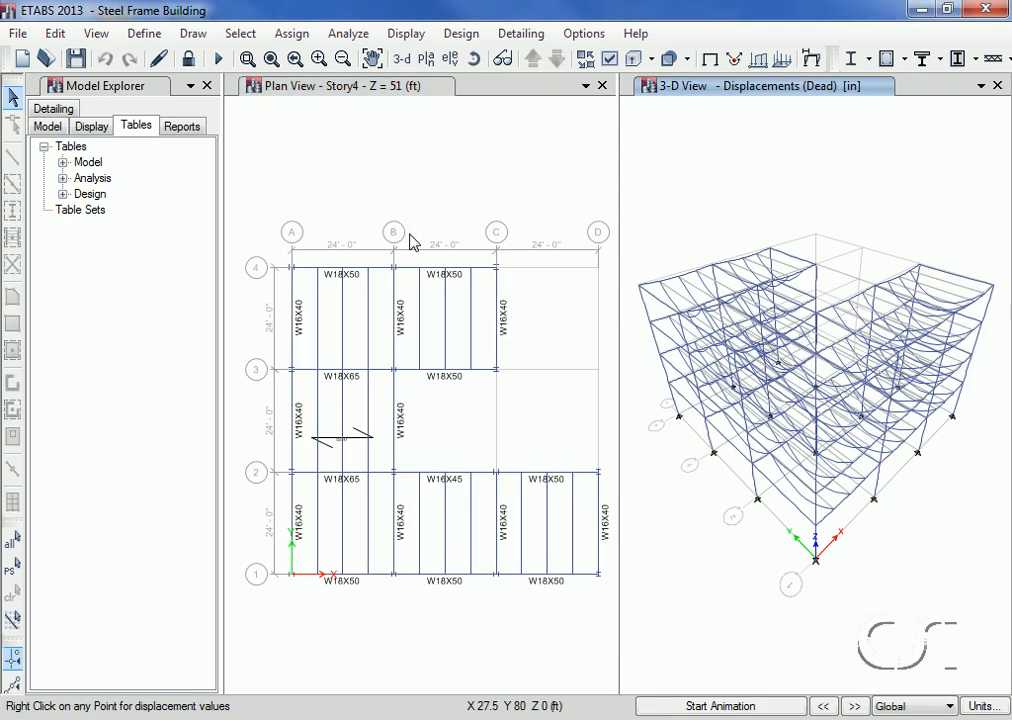
left_click(461, 34)
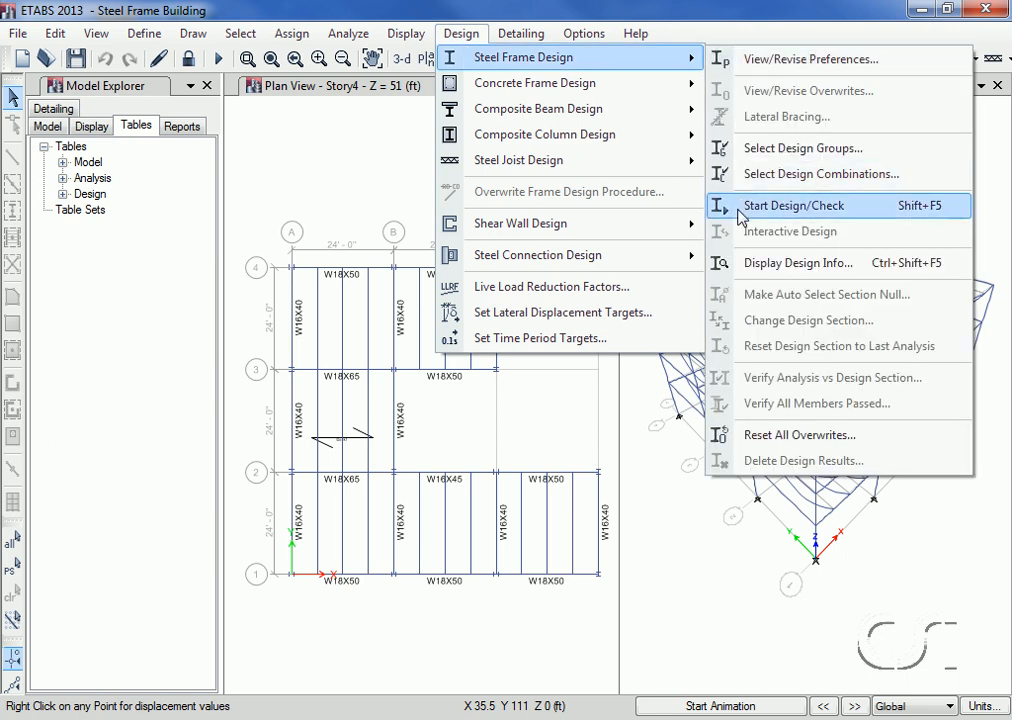
left_click(790, 208)
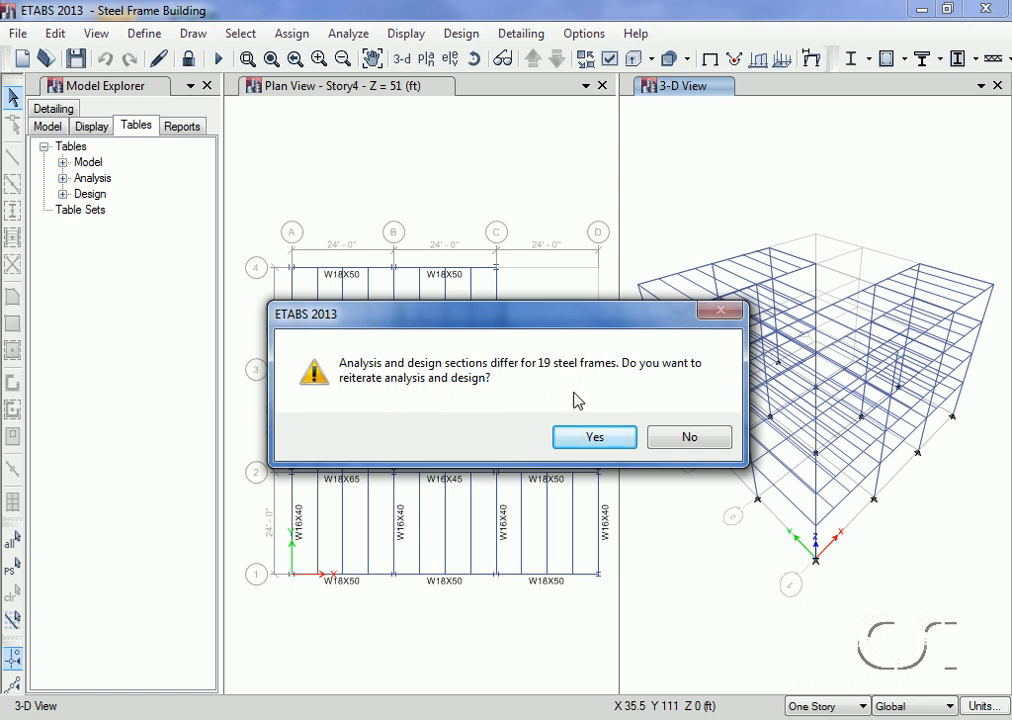
left_click(601, 443)
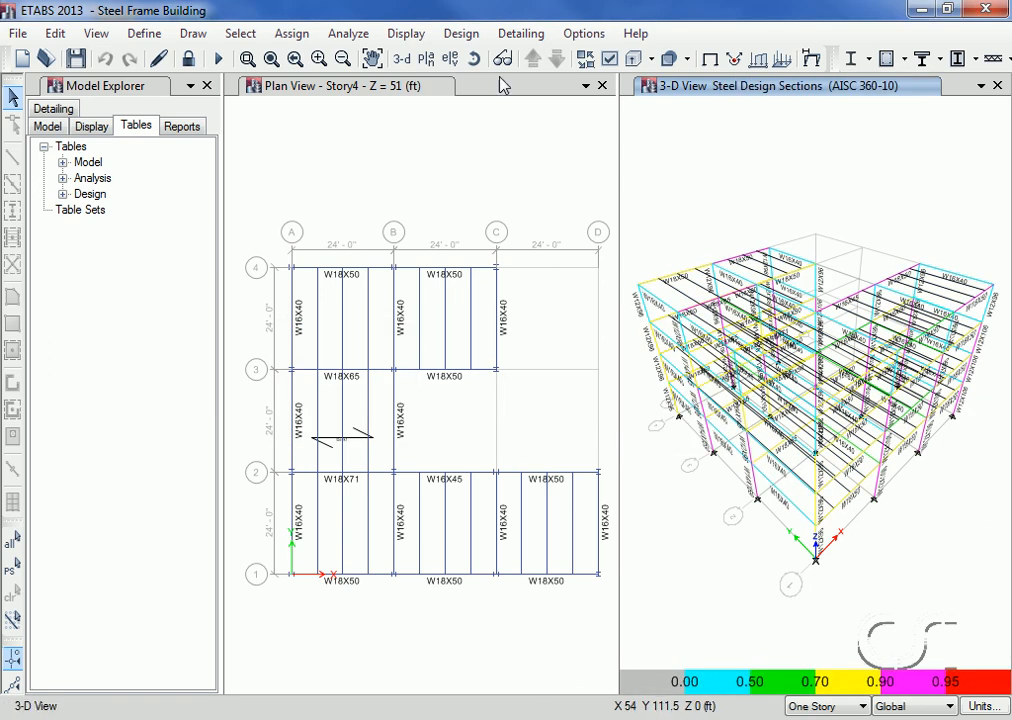
Step: Verify the analysis sections against the design sections for the steel frames
left_click(462, 34)
mouse_move(470, 57)
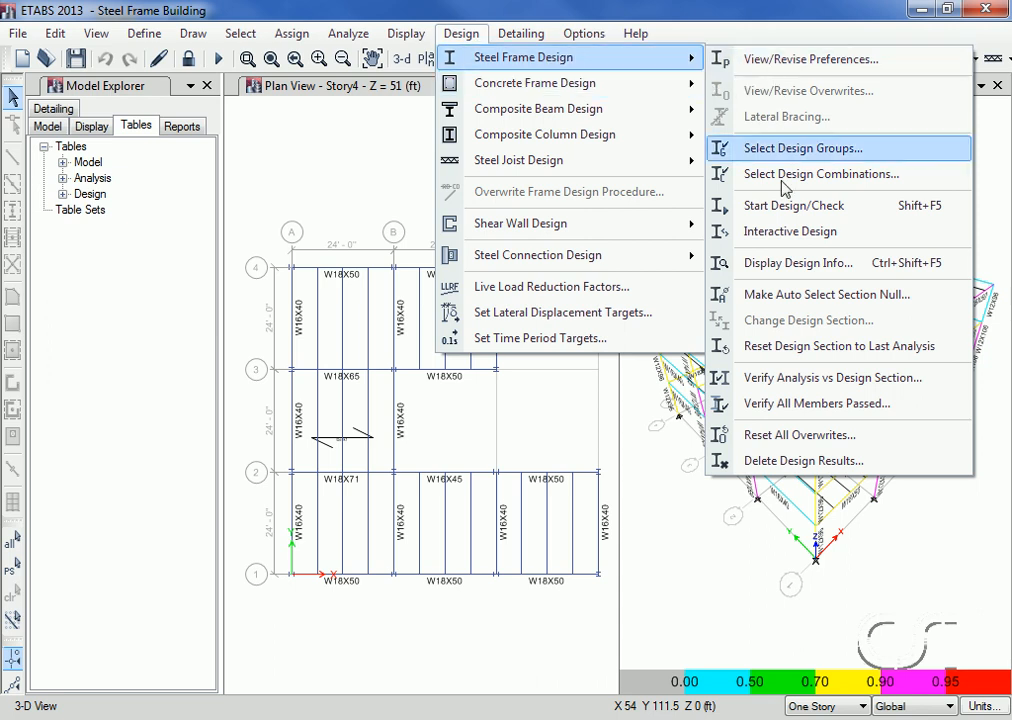
left_click(800, 378)
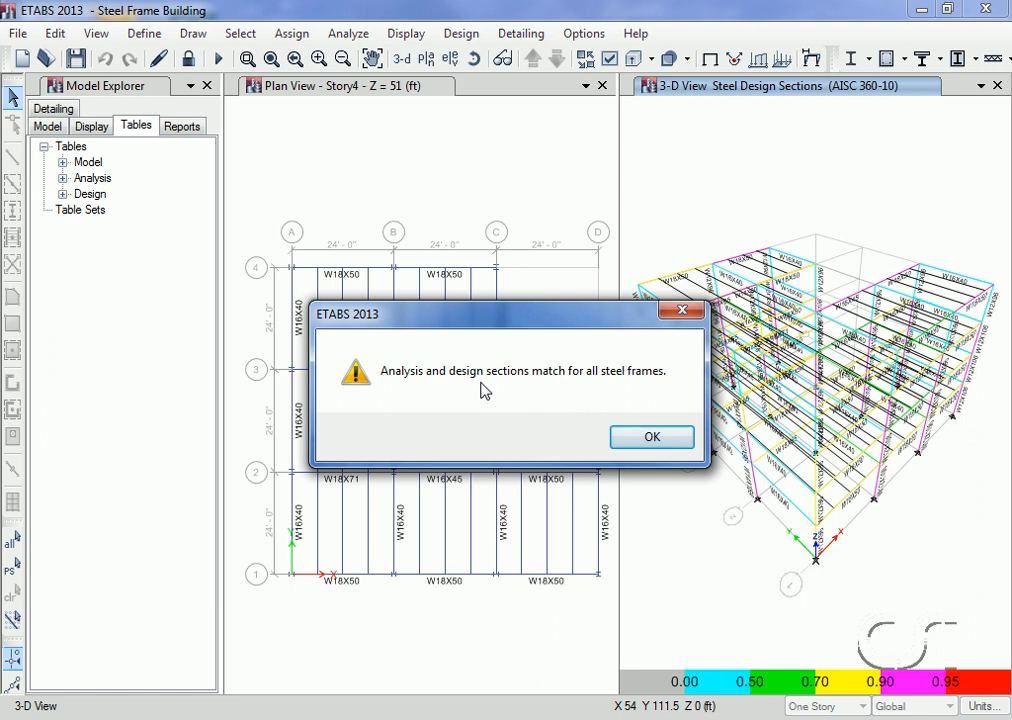
left_click(655, 440)
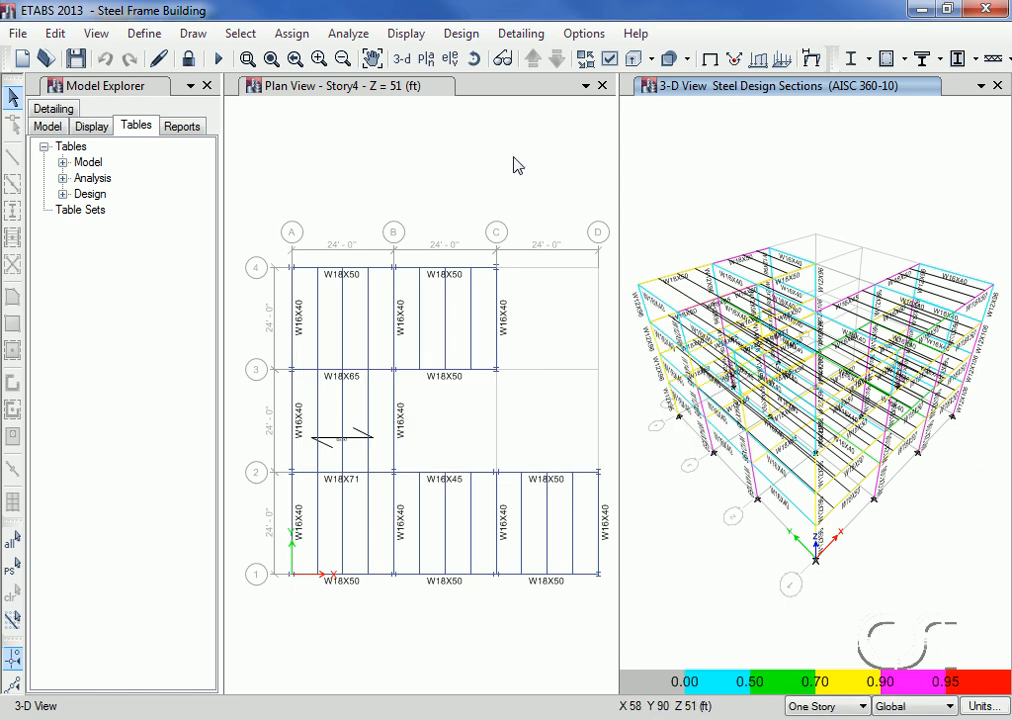
Step: Verify whether all steel frame members pass the stress/capacity check
left_click(476, 36)
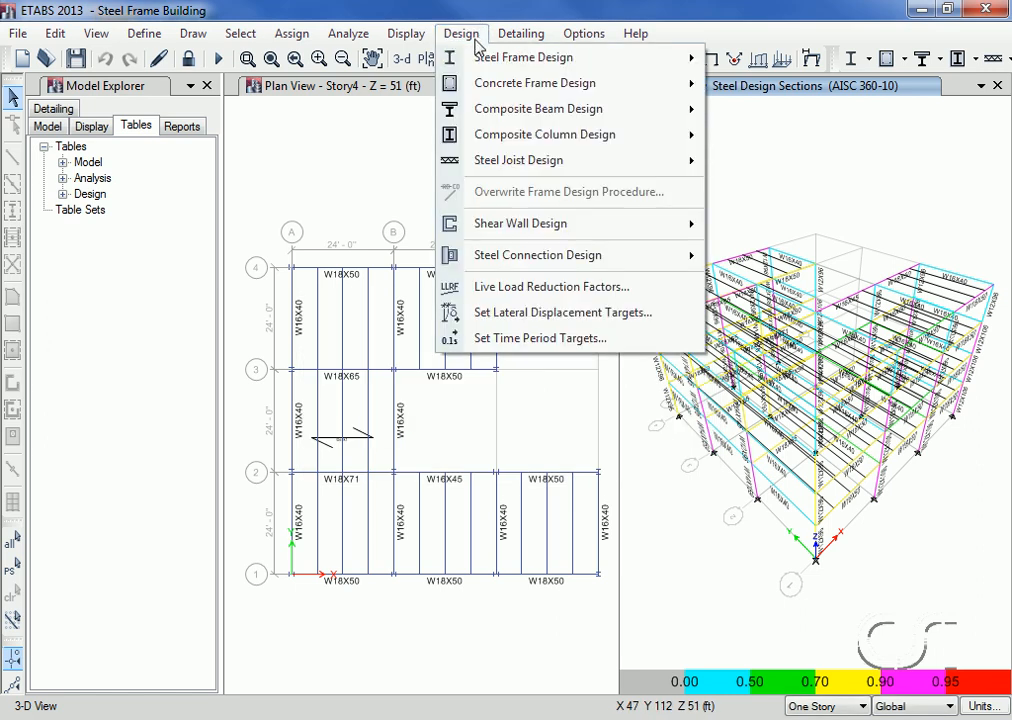
mouse_move(500, 57)
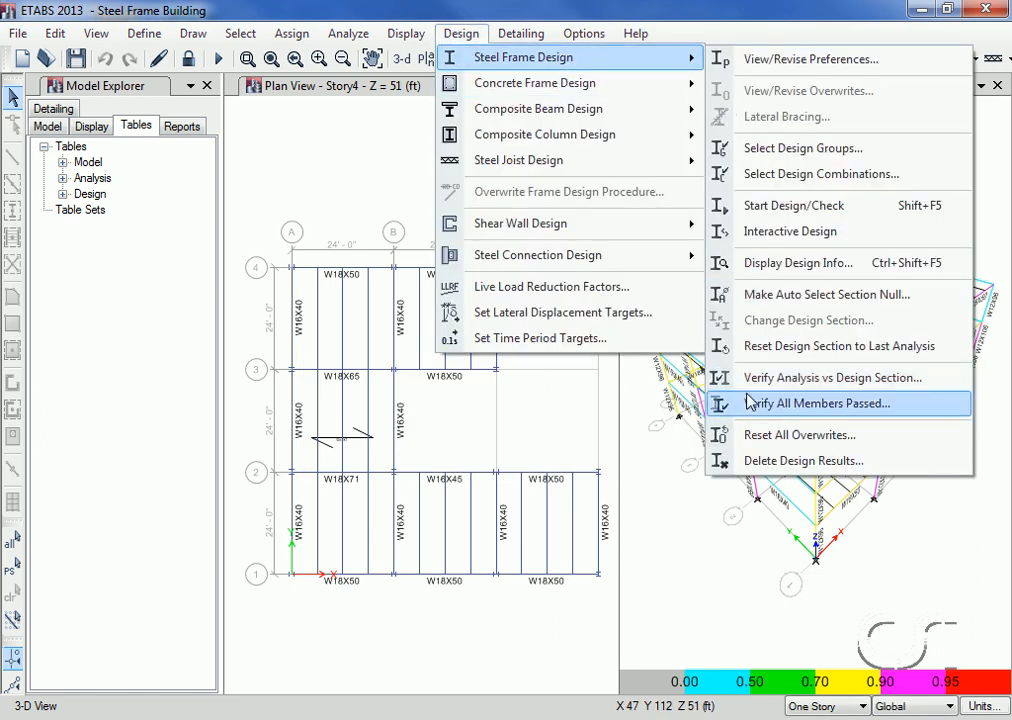
left_click(824, 410)
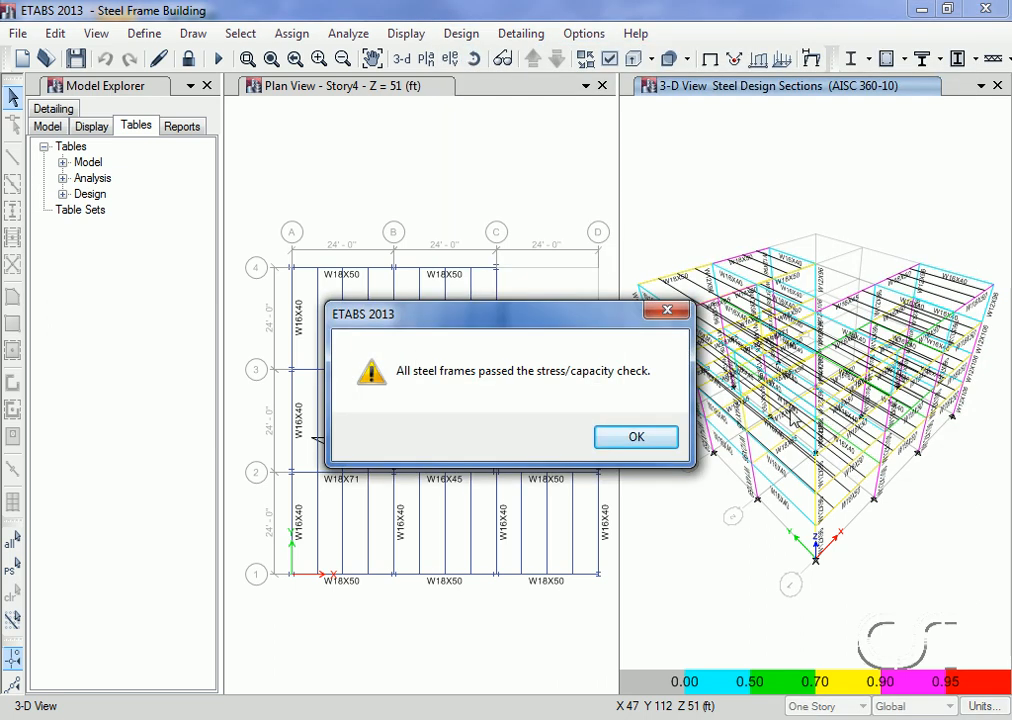
left_click(645, 442)
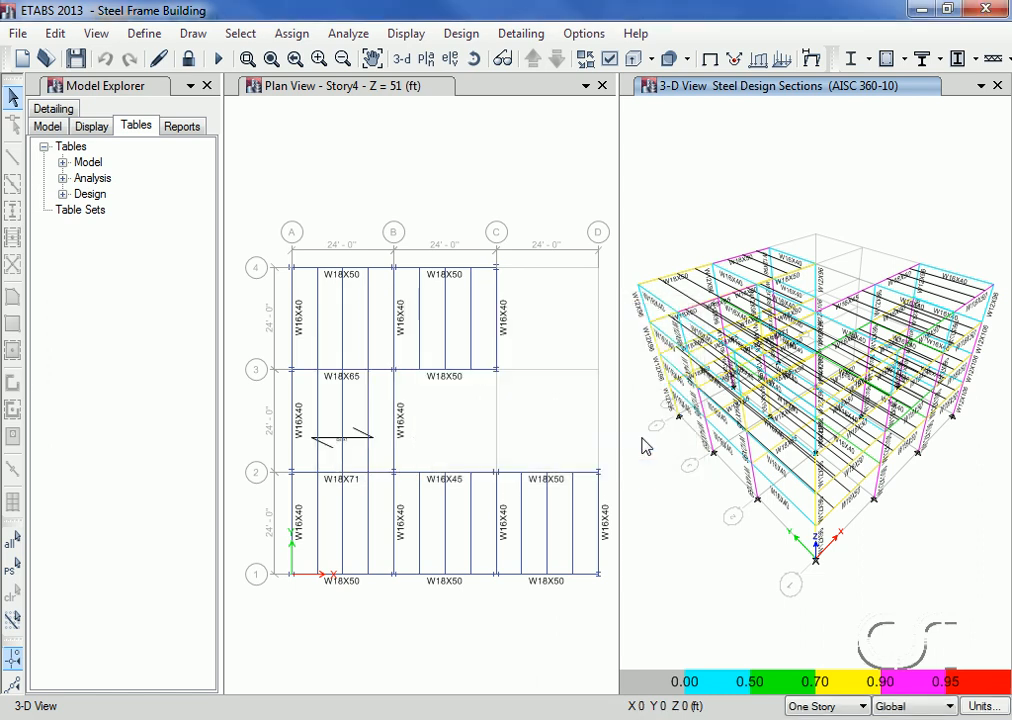